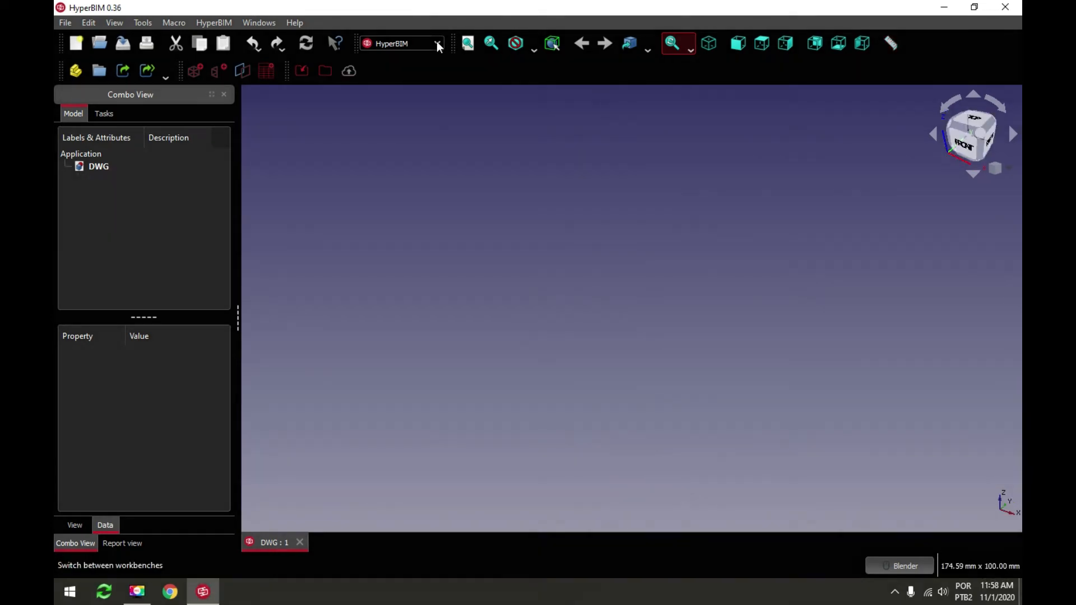
# Switch to the Part workbench and add a cone solid to the empty document
pyautogui.click(436, 43)
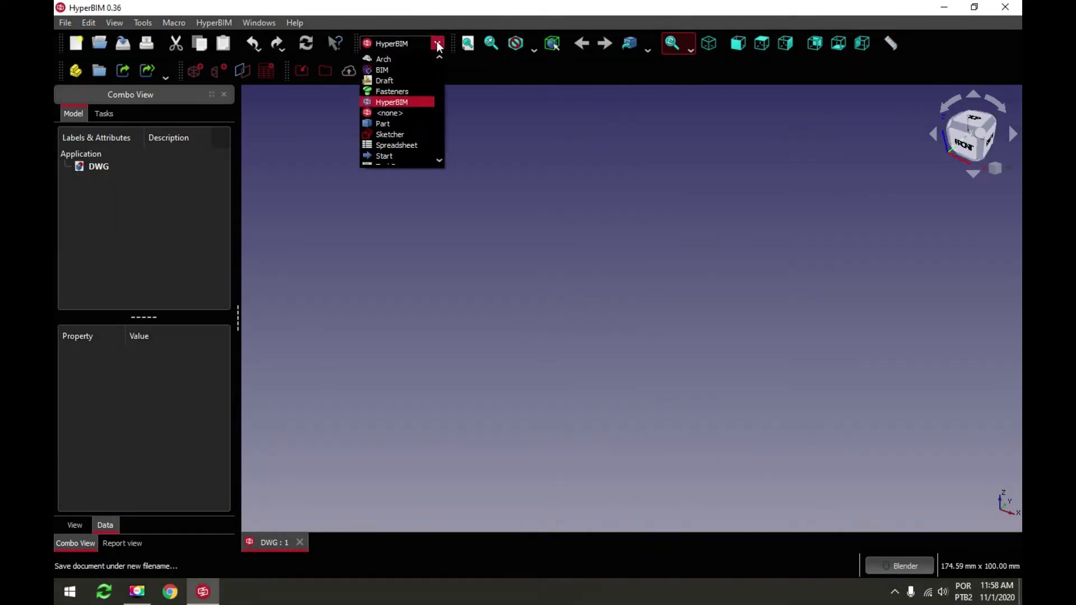
pyautogui.click(401, 126)
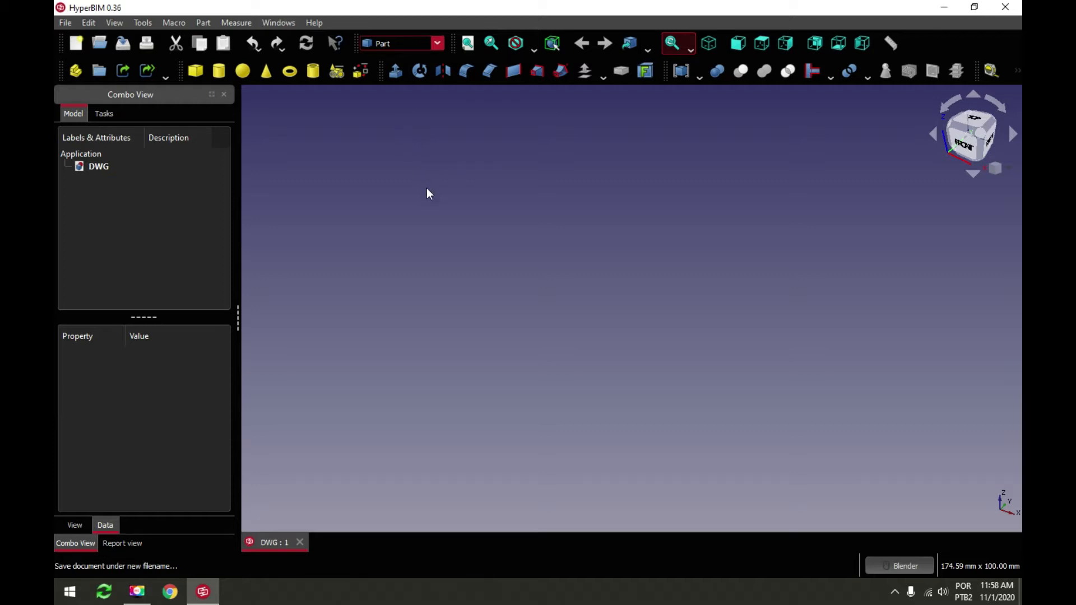
pyautogui.click(267, 70)
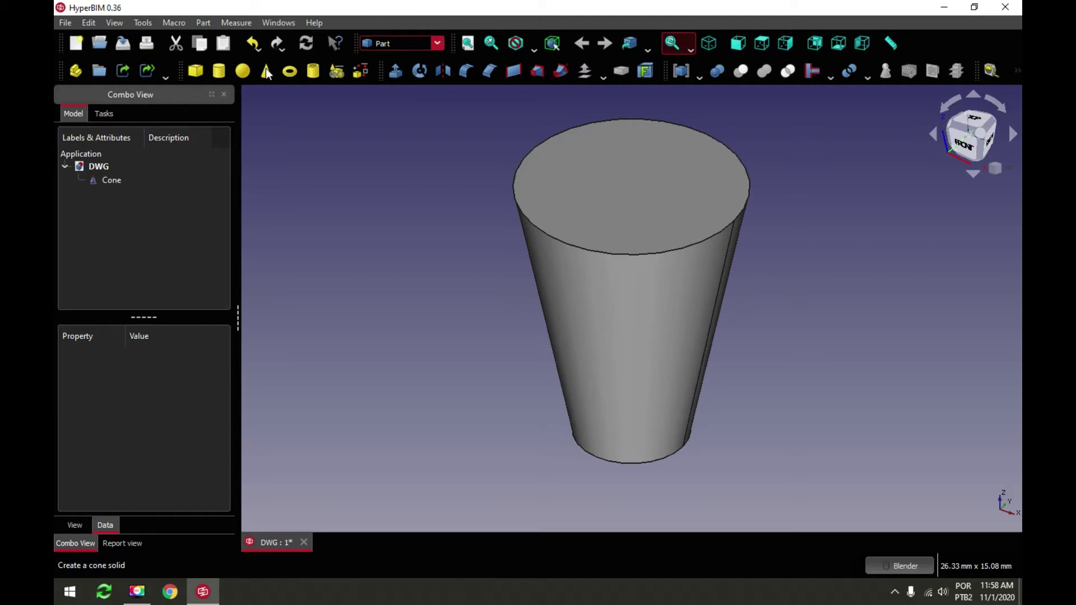
# Set the cone's Radius1 to 75 mm, Radius2 to 140 mm and height to 180 mm
pyautogui.click(112, 180)
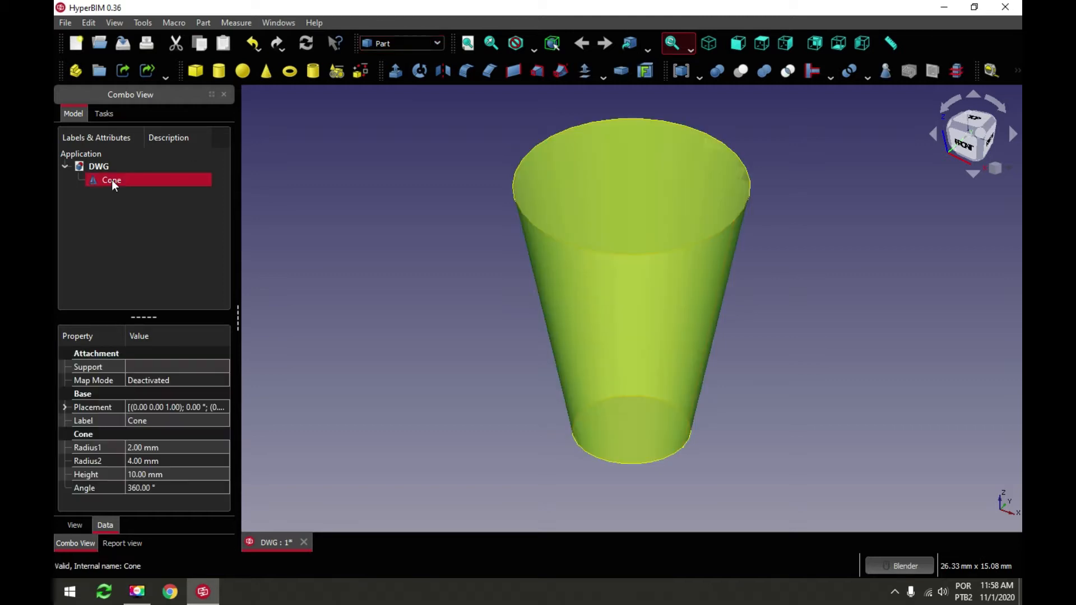
pyautogui.click(185, 449)
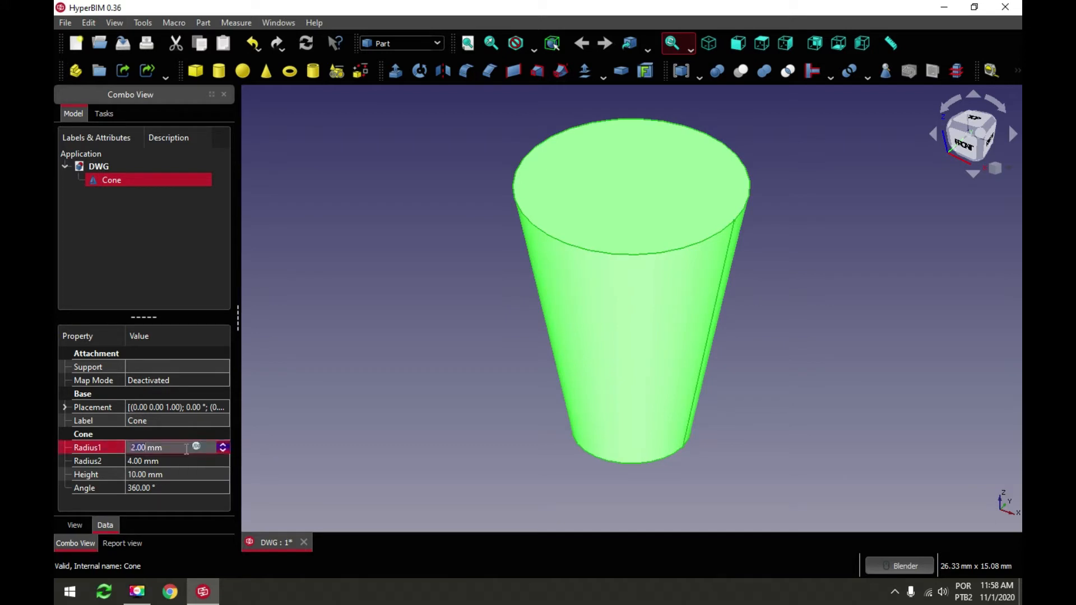
pyautogui.write('75')
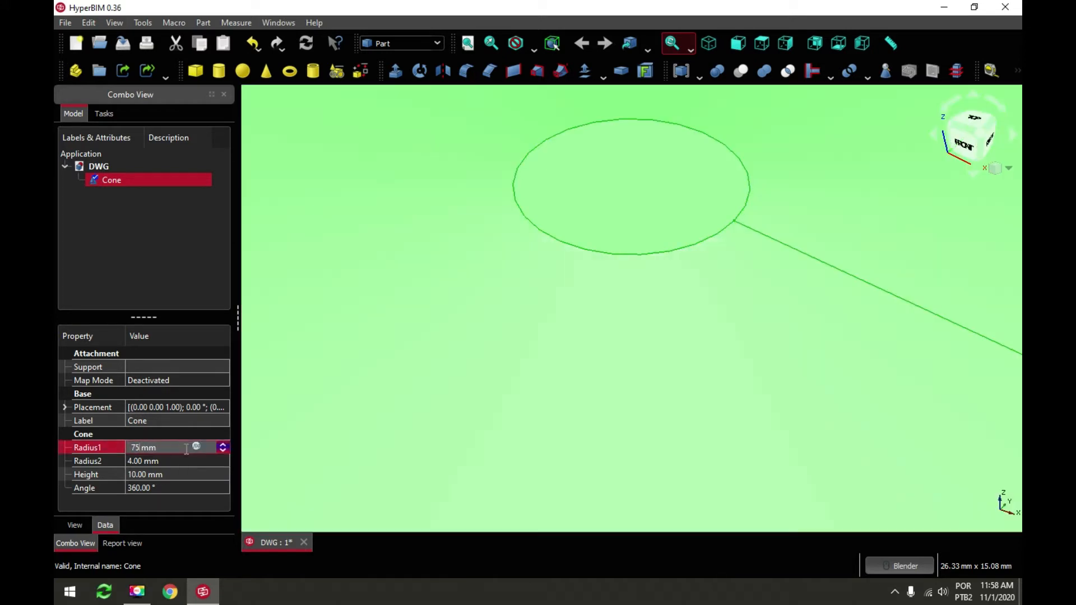
pyautogui.click(170, 462)
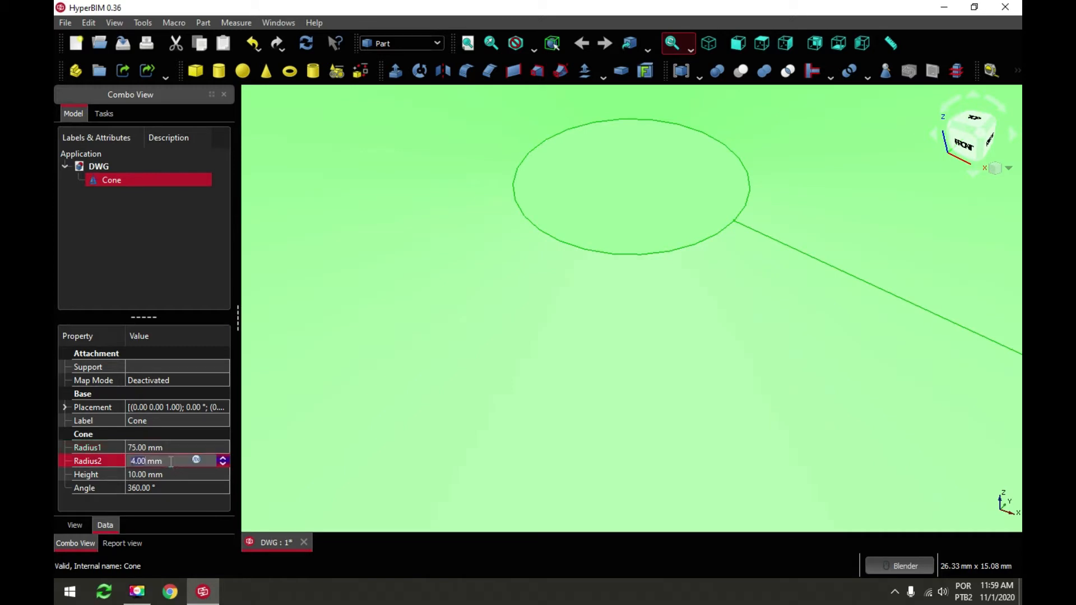
pyautogui.write('140')
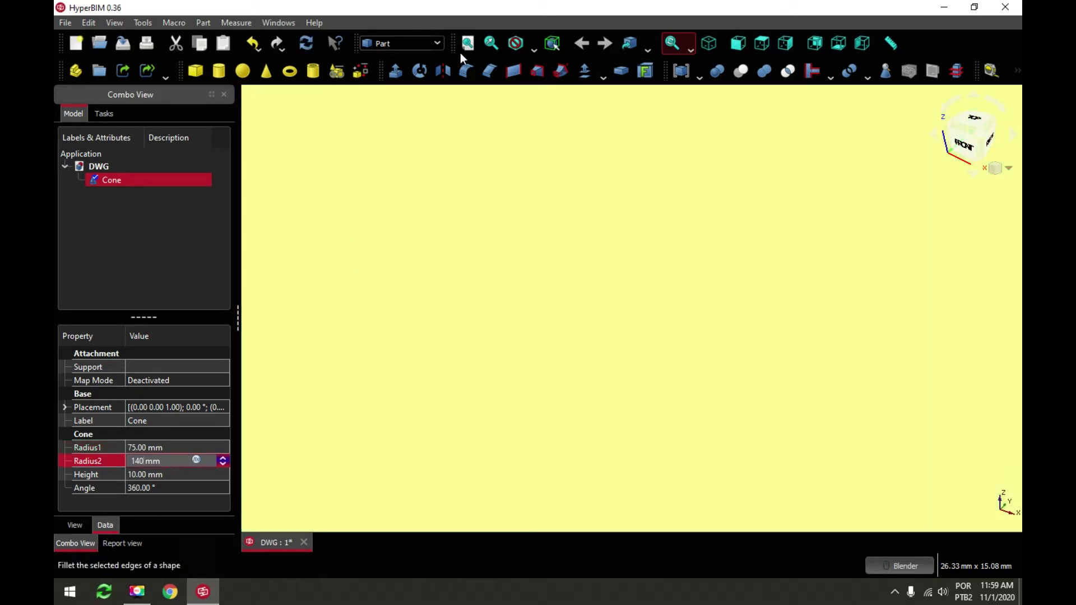
pyautogui.click(468, 43)
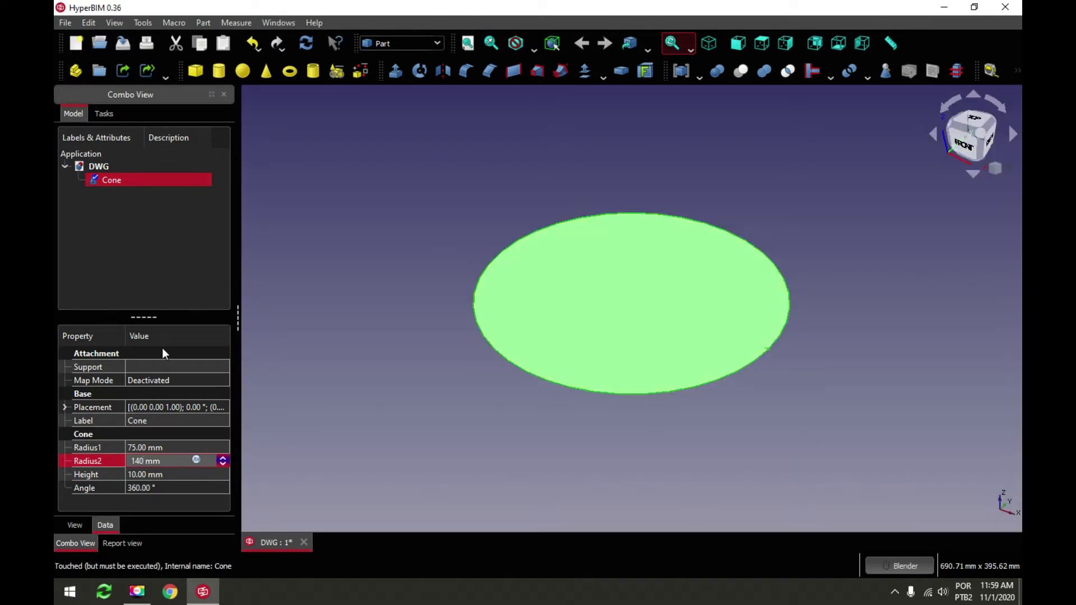
pyautogui.click(167, 475)
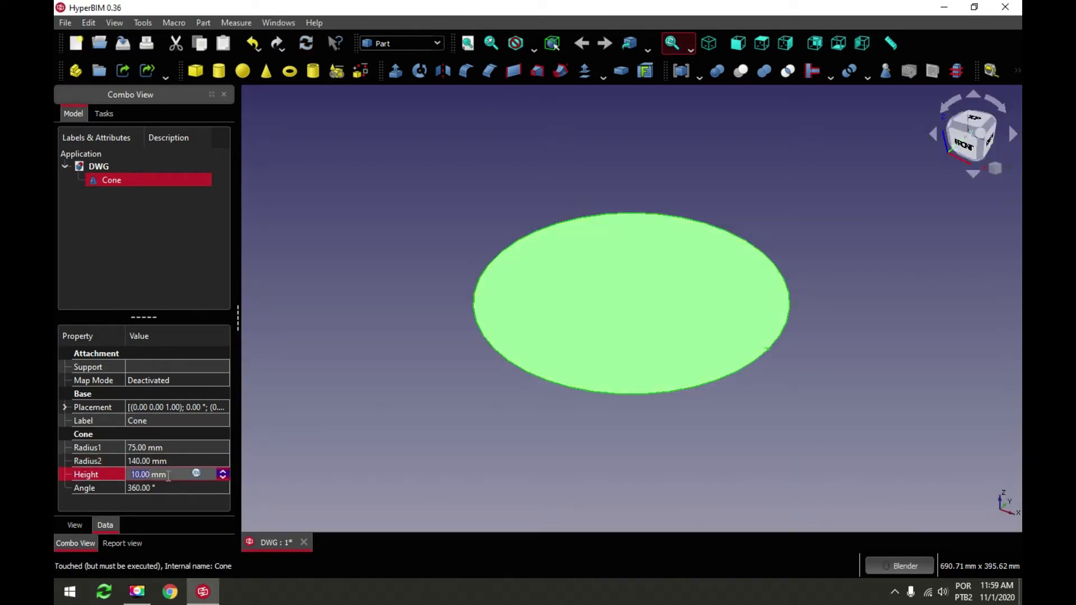
pyautogui.write('180')
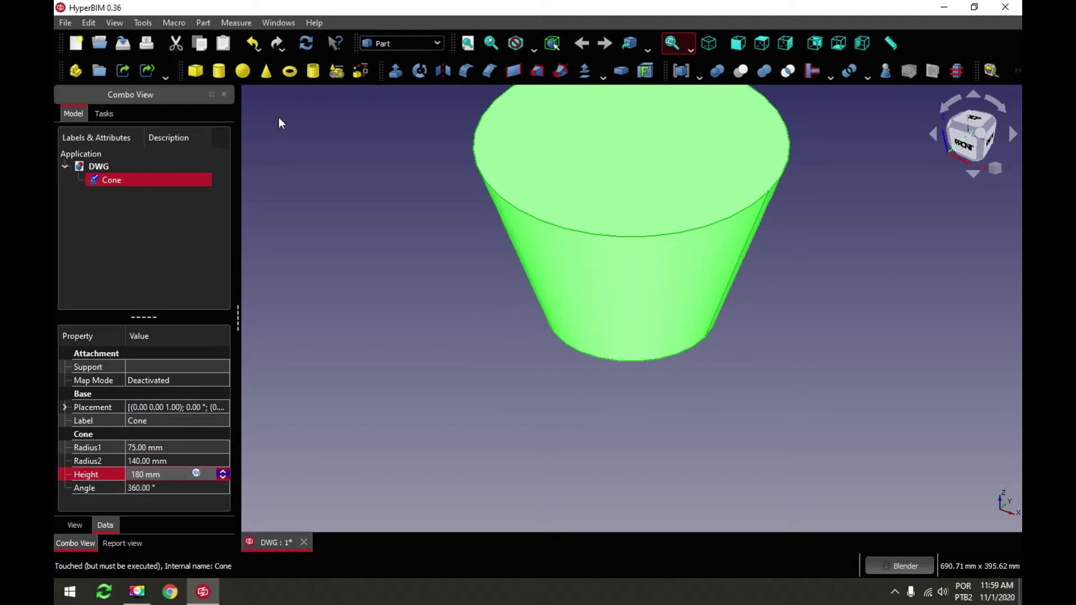
pyautogui.click(406, 193)
pyautogui.click(468, 43)
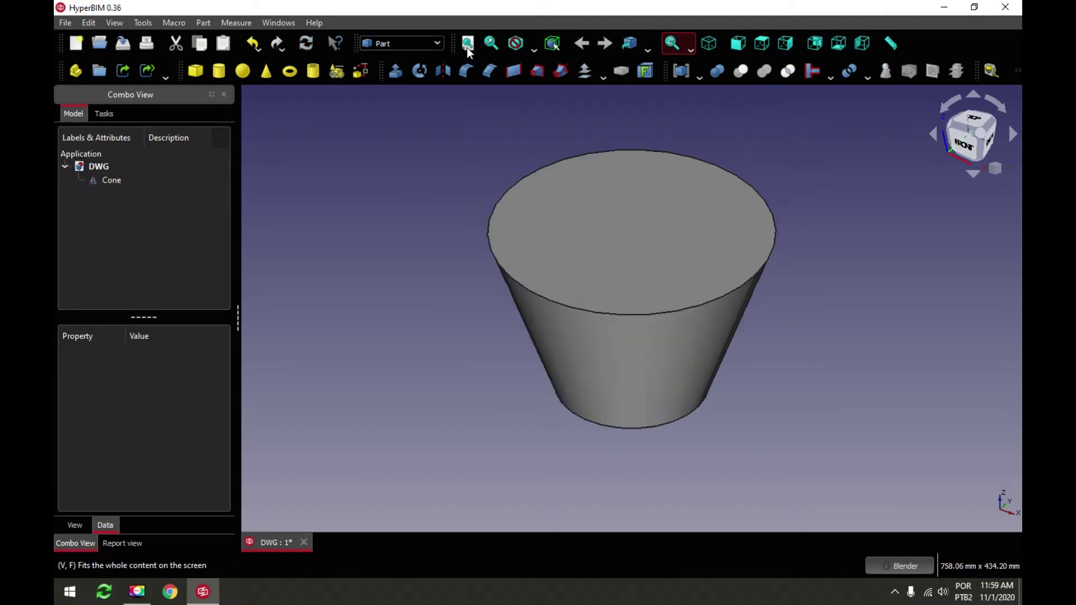
# Set the Z position in the cone's placement to -180 mm
pyautogui.click(103, 181)
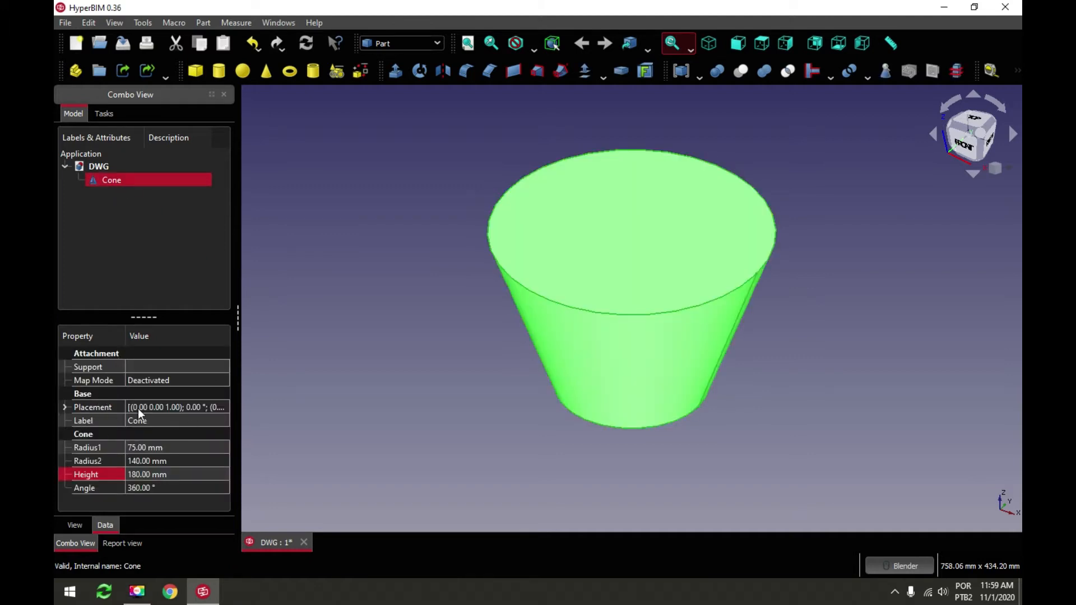
pyautogui.click(65, 407)
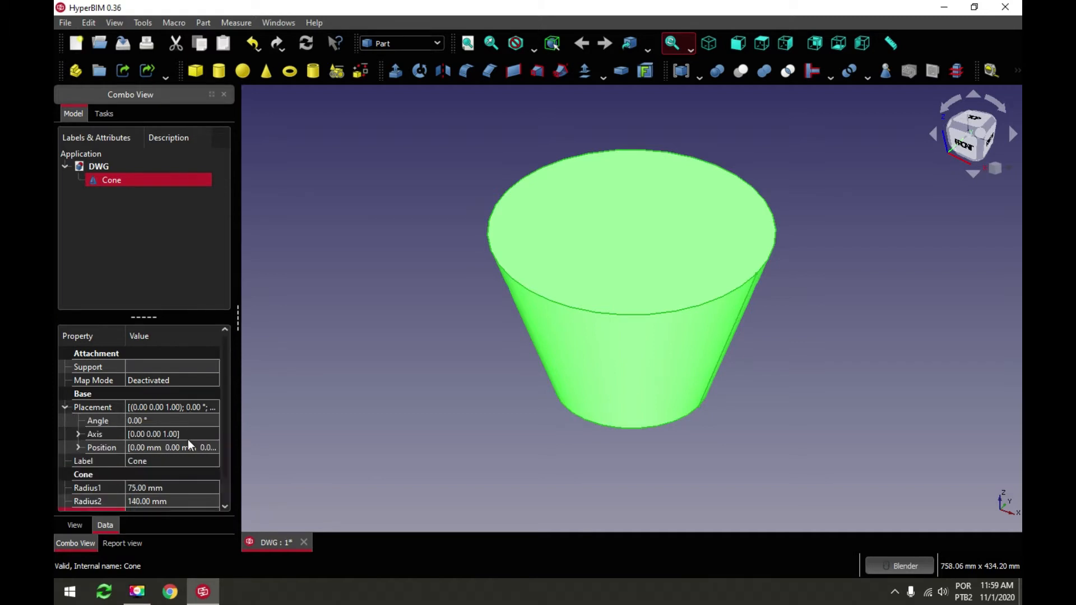
pyautogui.click(81, 447)
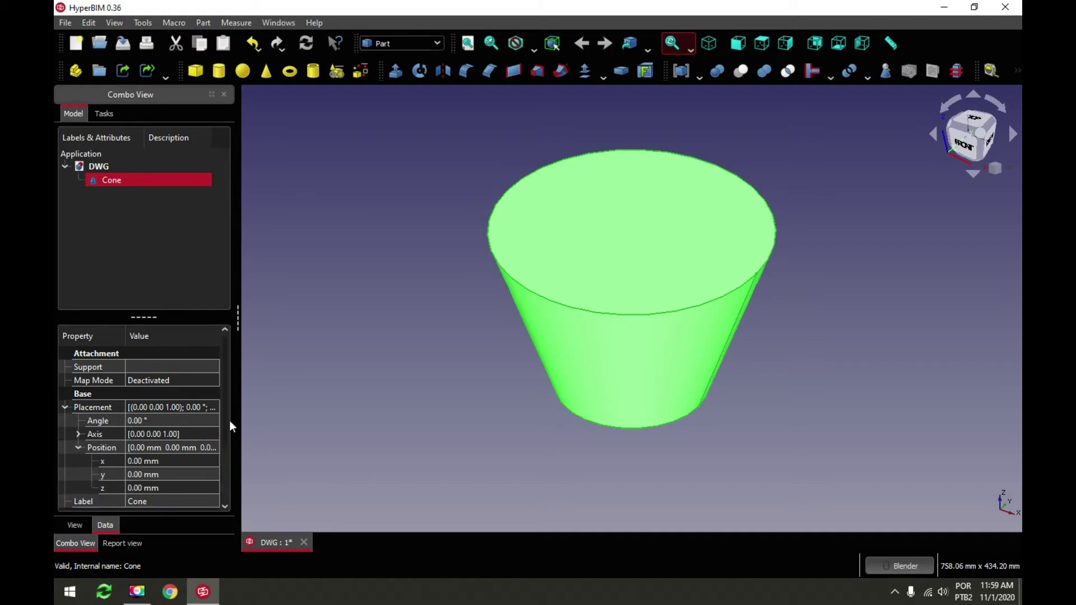
pyautogui.scroll(-1, 224, 383)
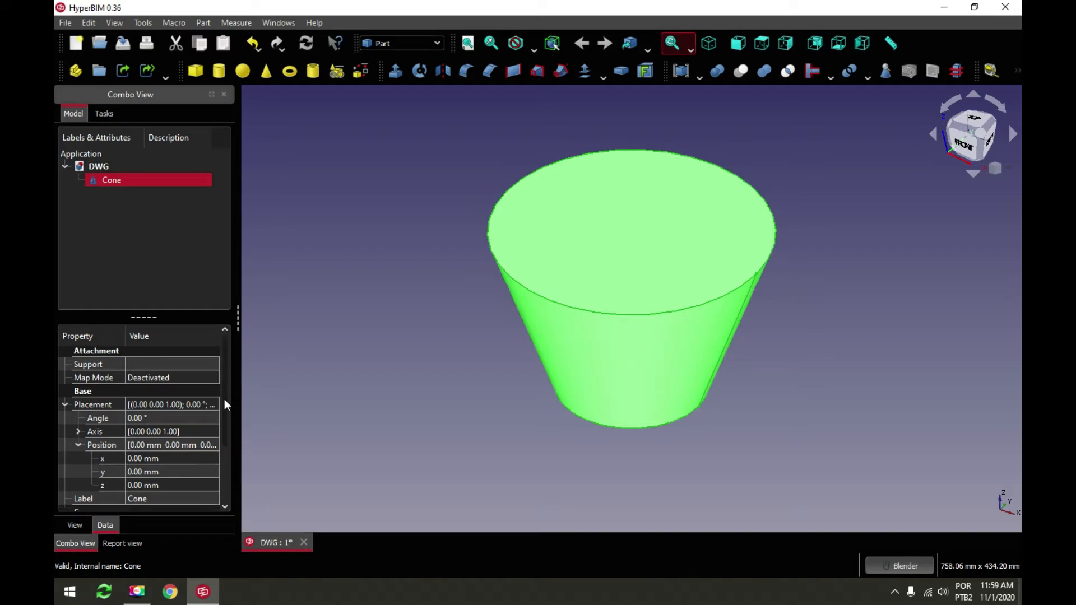
pyautogui.click(172, 442)
pyautogui.write('180')
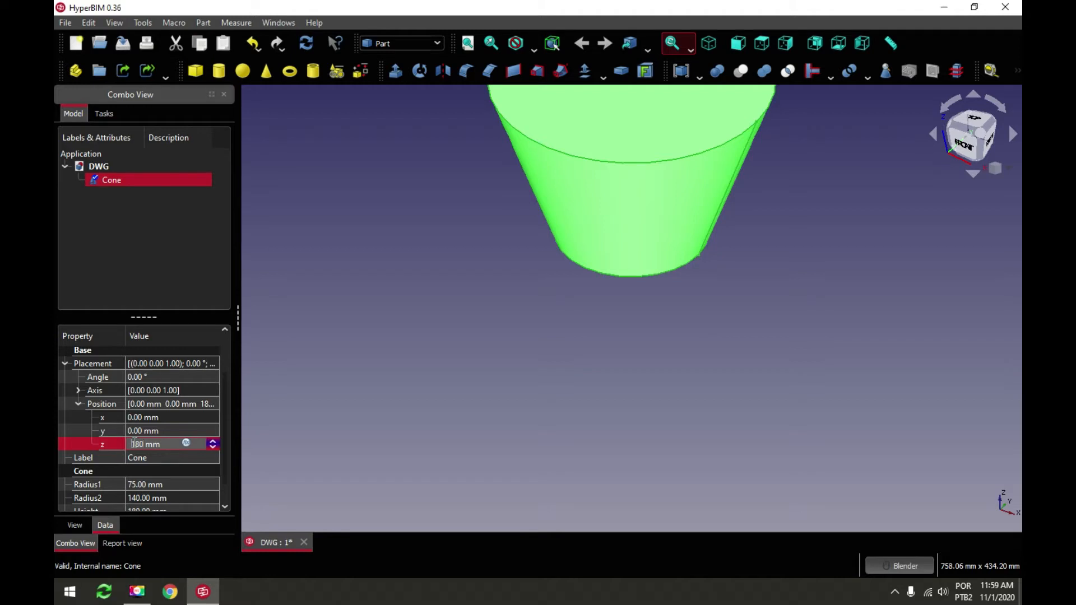
pyautogui.write('-180.0')
pyautogui.click(413, 334)
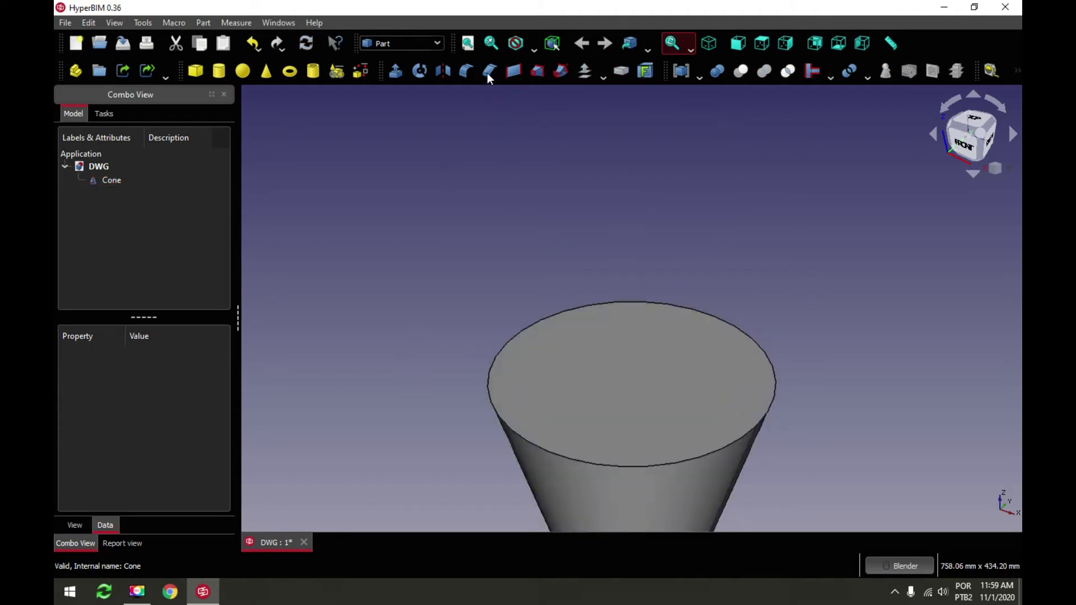
pyautogui.click(467, 43)
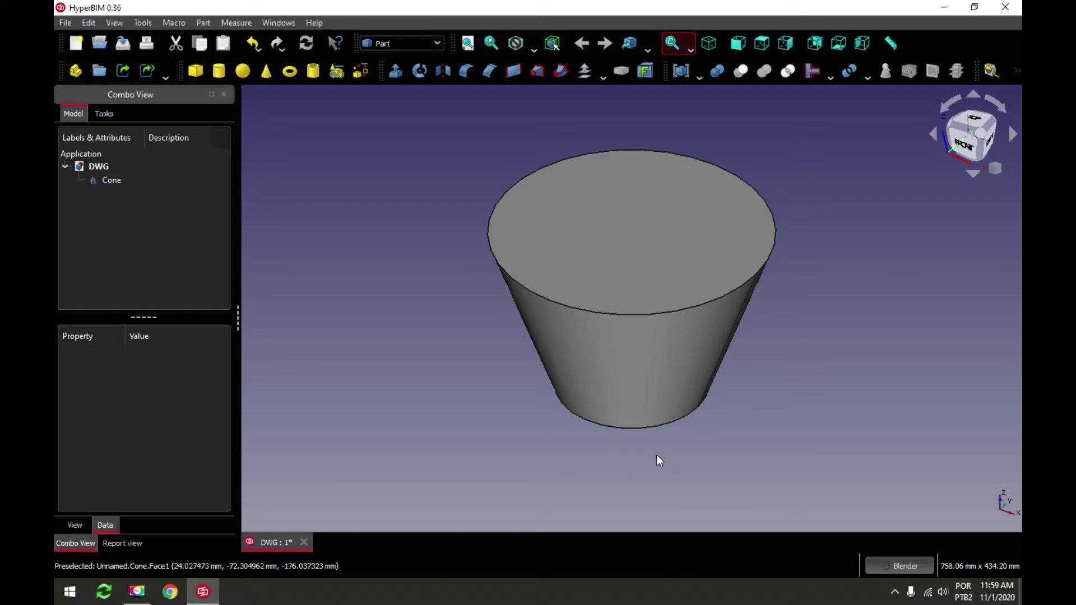
# Set the cone's transparency to 70 in its view properties
pyautogui.click(109, 177)
pyautogui.click(74, 526)
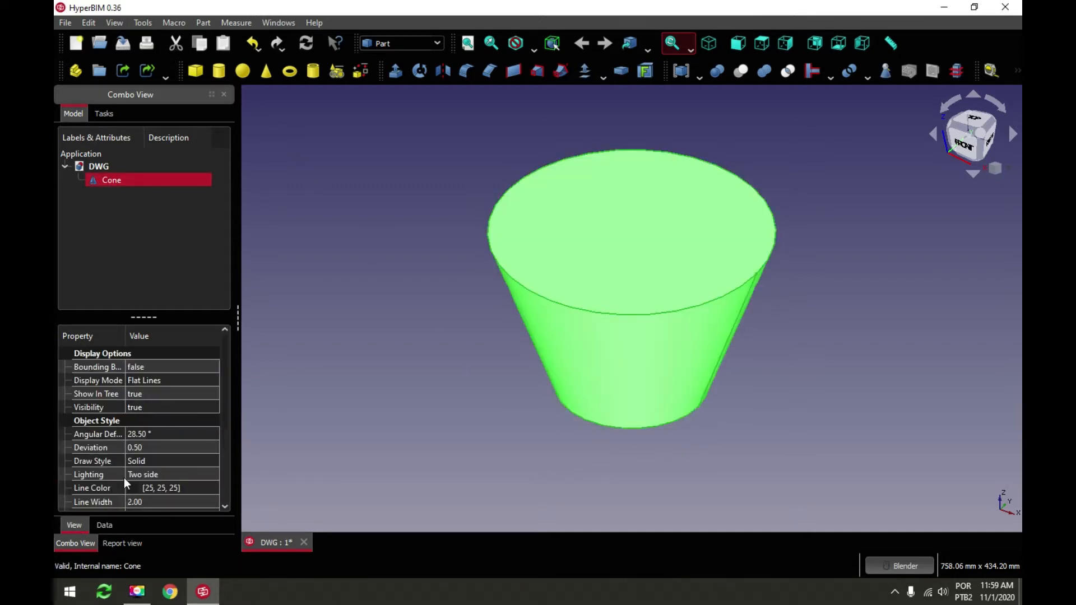
pyautogui.moveTo(223, 402); pyautogui.dragTo(227, 513)
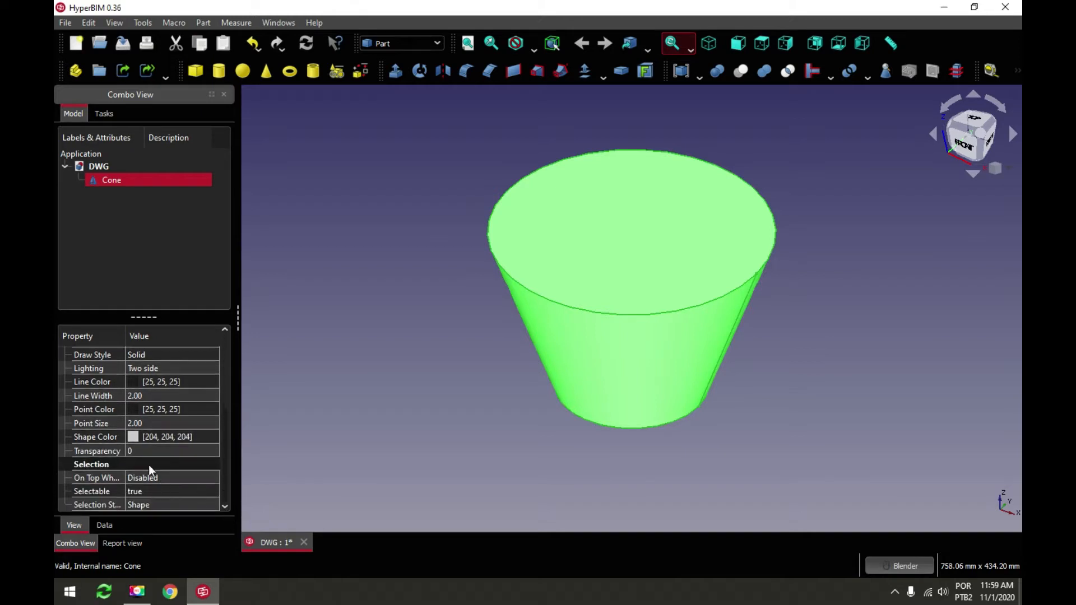
pyautogui.click(157, 450)
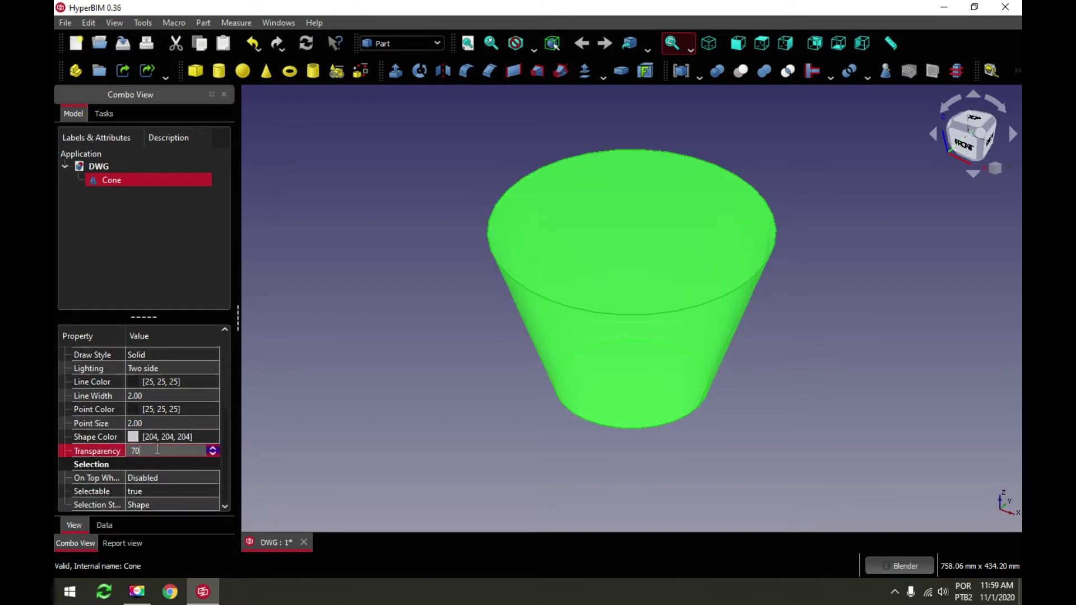
pyautogui.click(345, 322)
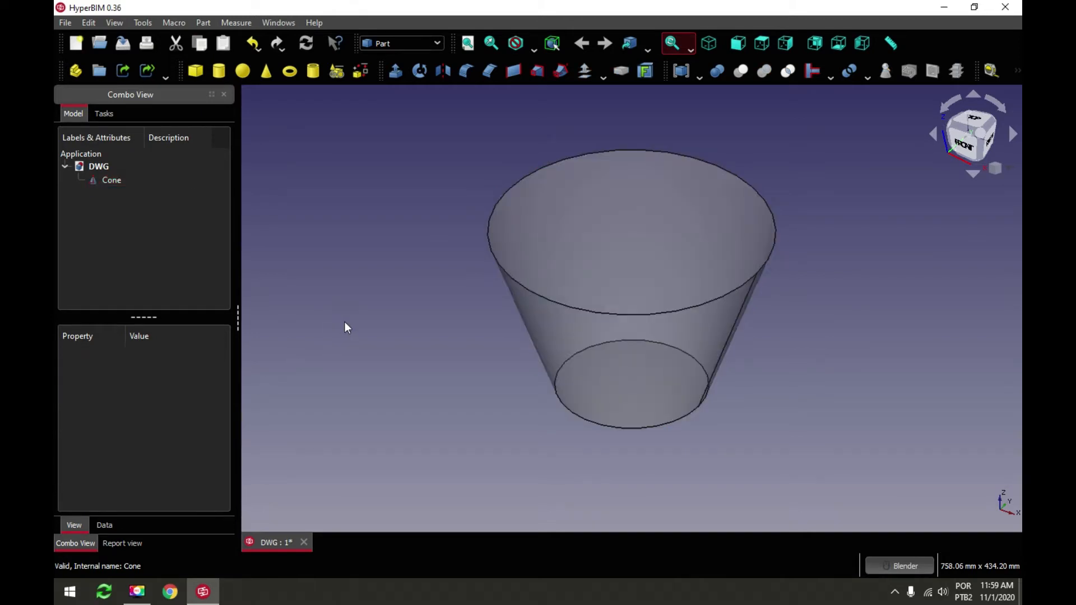
# Add a cylinder solid and set its radius to 105 mm and height to 25 mm
pyautogui.click(219, 71)
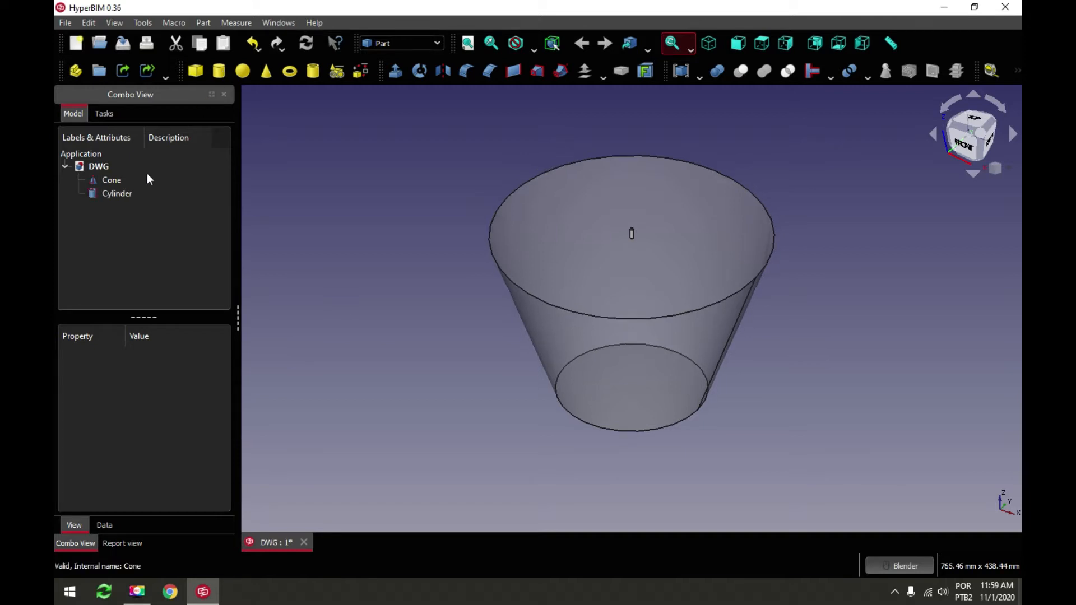
pyautogui.click(115, 193)
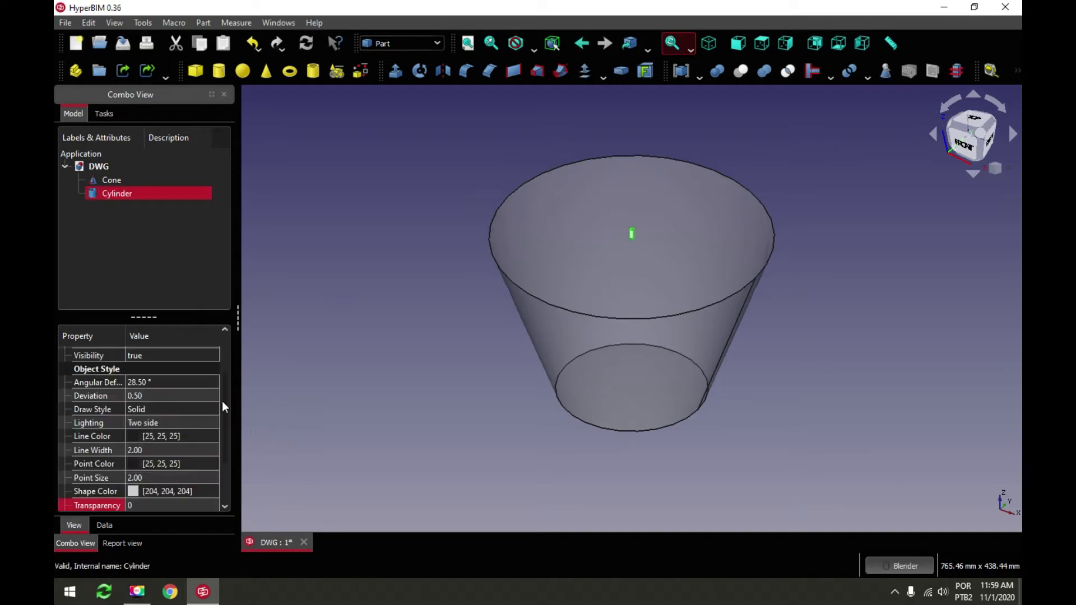
pyautogui.scroll(-1, 223, 426)
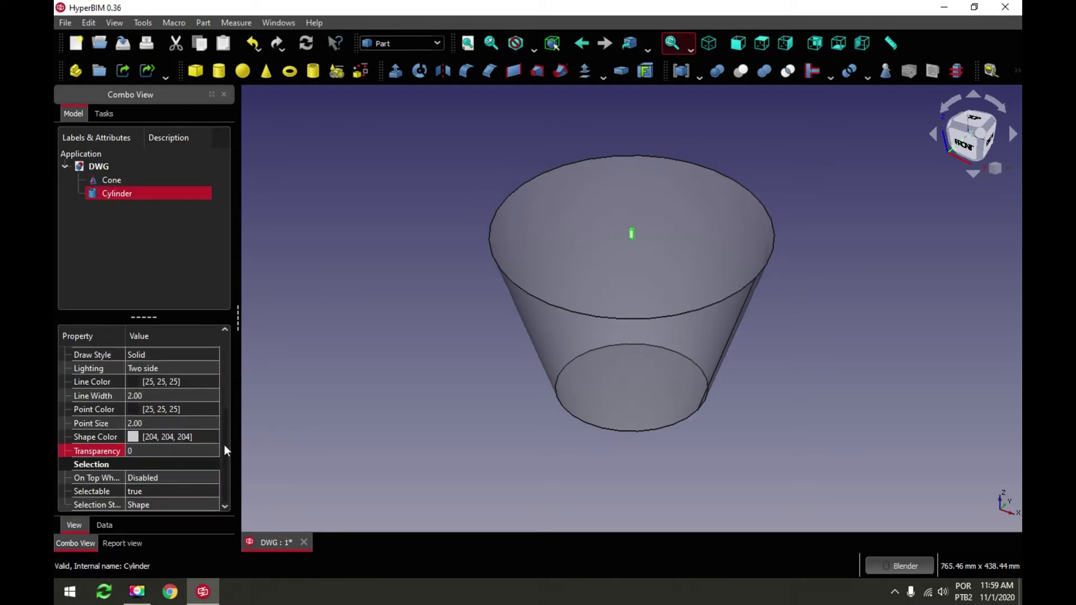
pyautogui.click(104, 528)
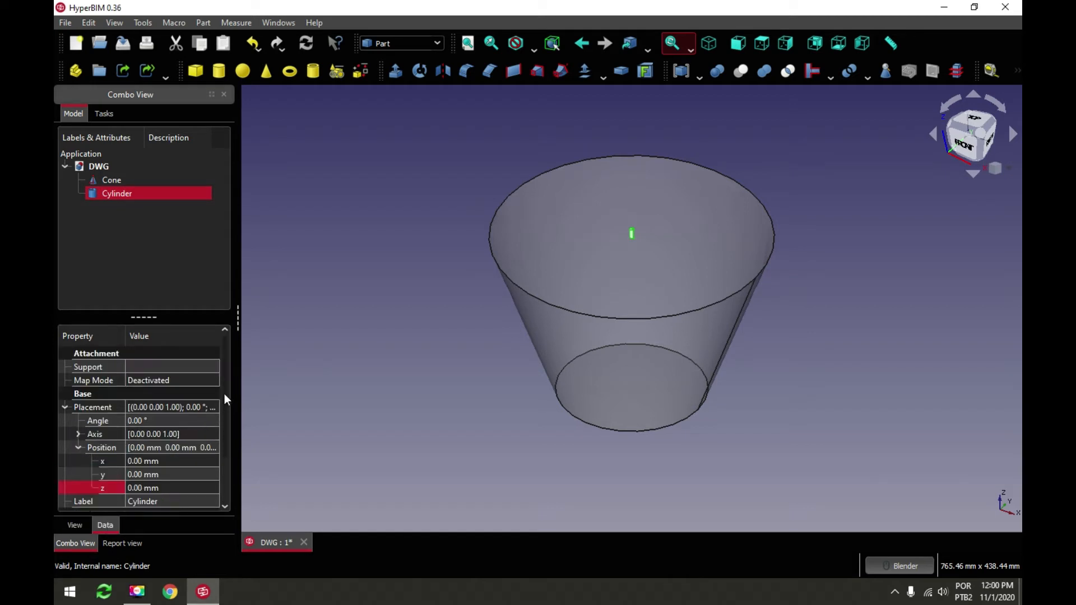
pyautogui.scroll(-1, 224, 395)
pyautogui.click(78, 434)
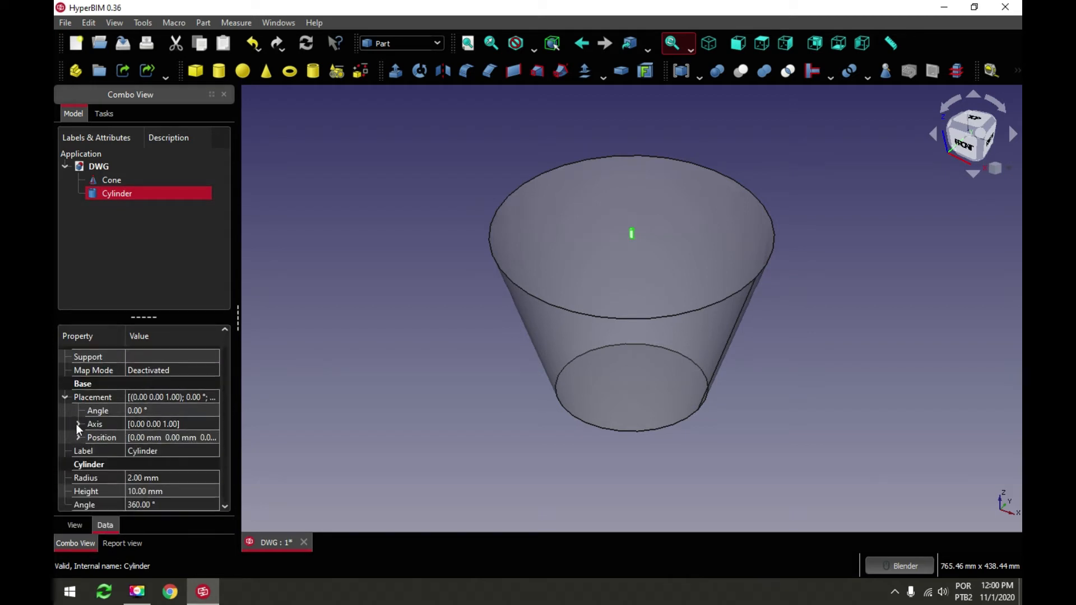
pyautogui.click(66, 397)
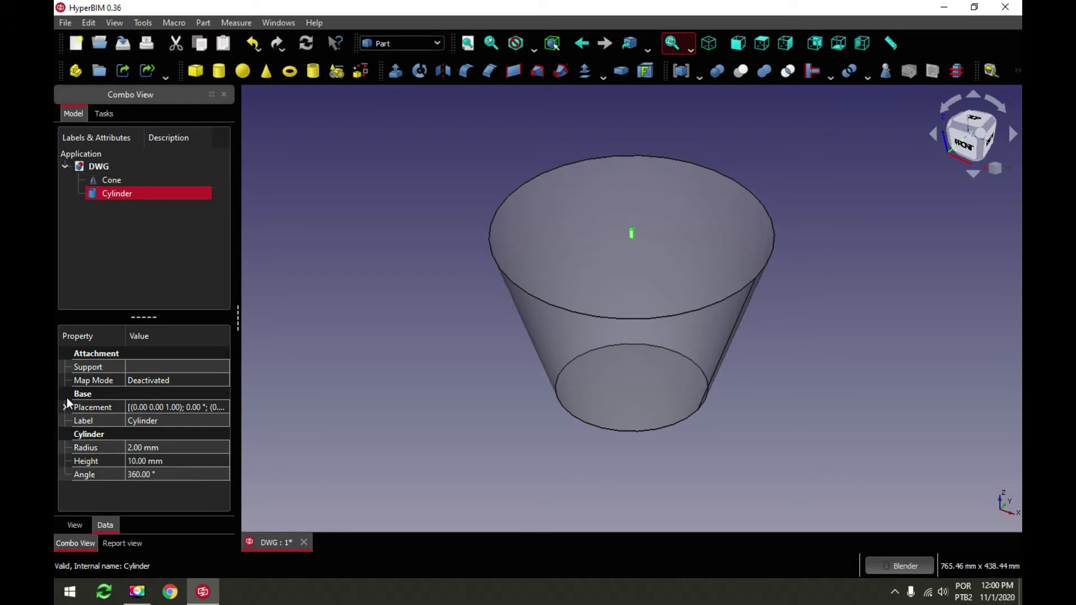
pyautogui.click(189, 443)
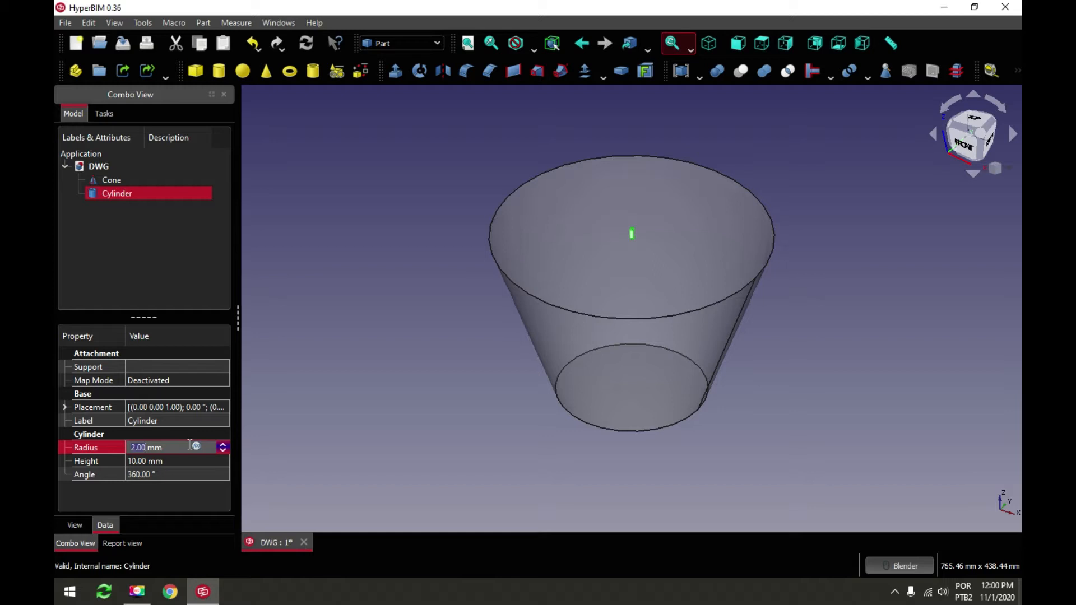
pyautogui.write('105')
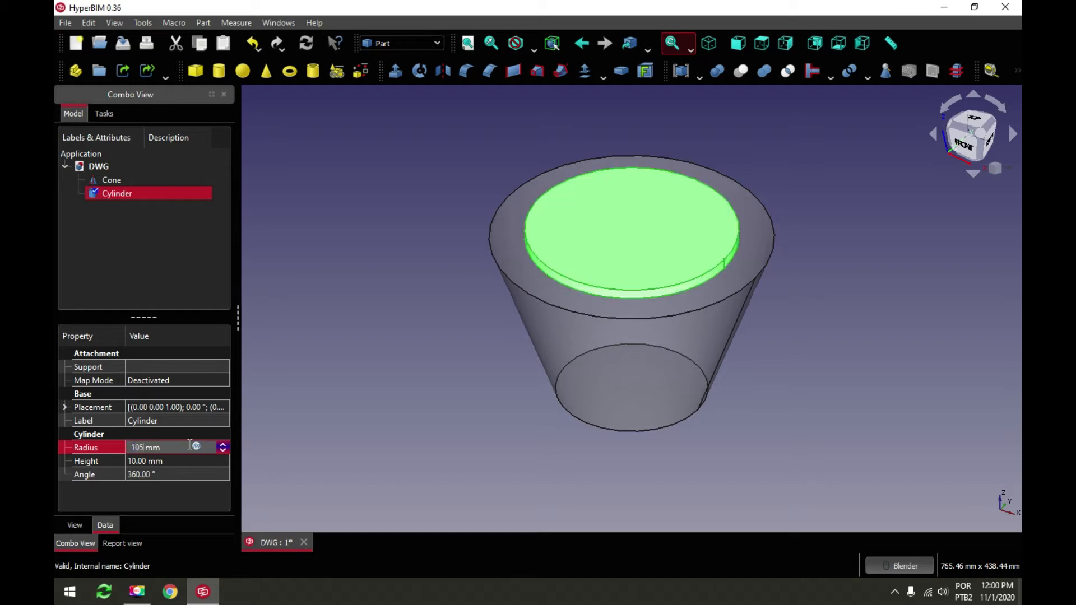
pyautogui.click(167, 459)
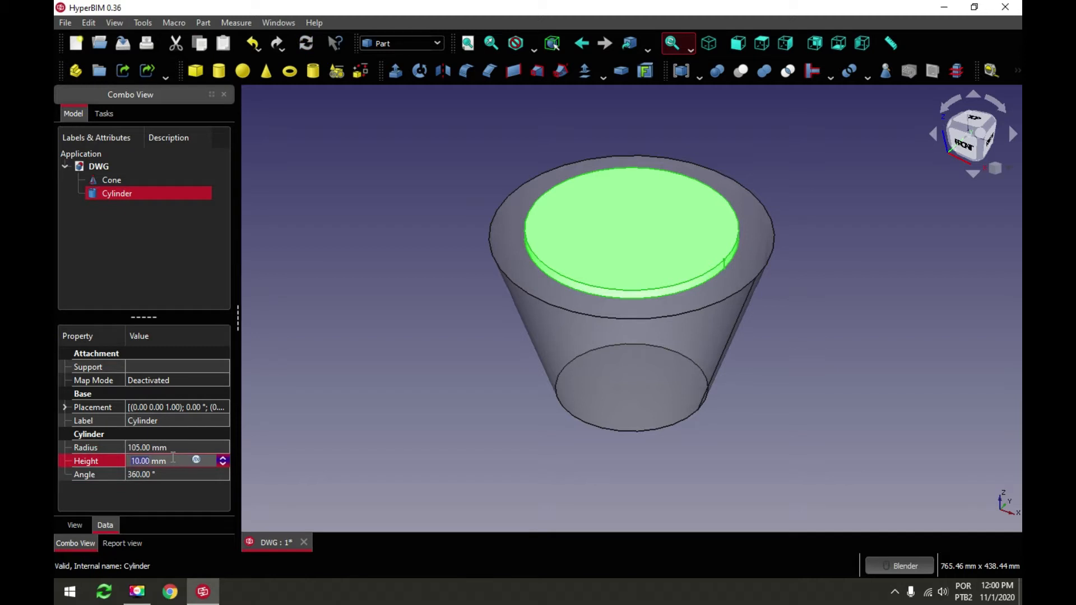
pyautogui.write('25')
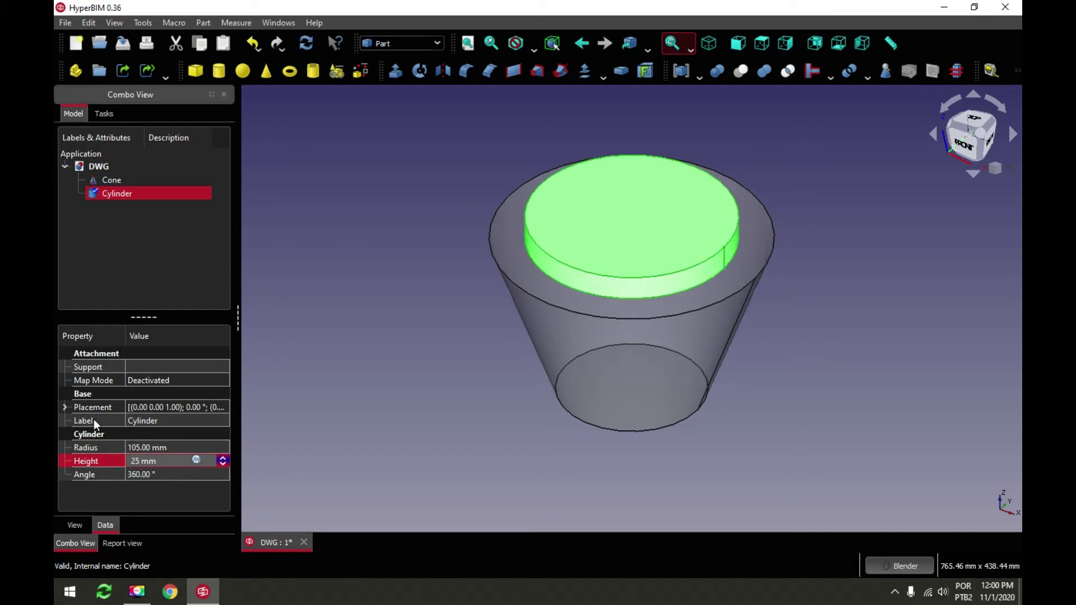
# Set the Z position in the cylinder's placement to -205 mm and save the document
pyautogui.click(65, 407)
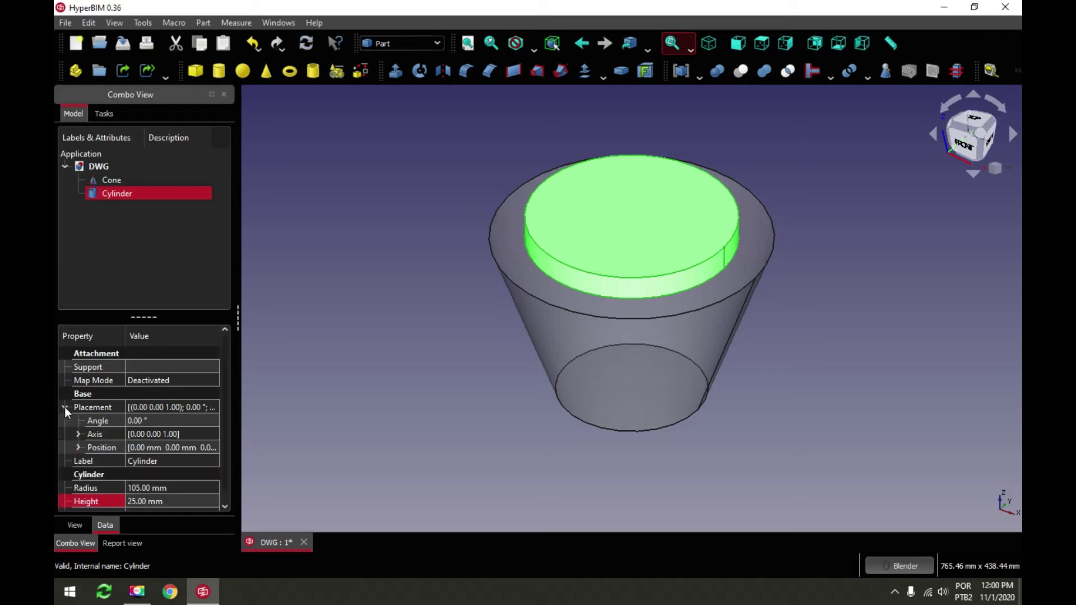
pyautogui.click(78, 448)
pyautogui.click(178, 488)
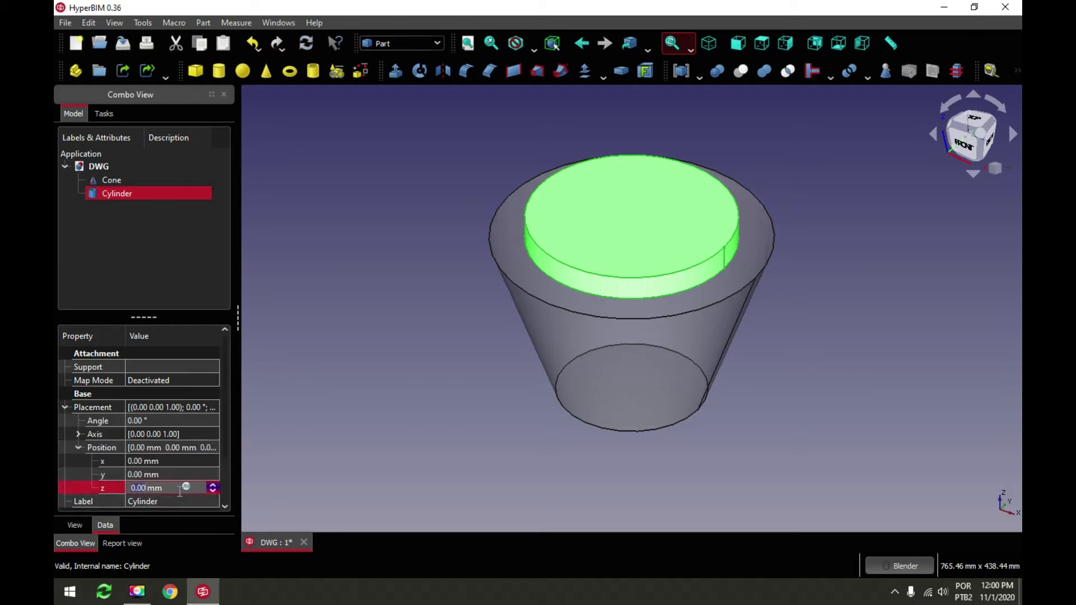
pyautogui.write('-')
pyautogui.write('205')
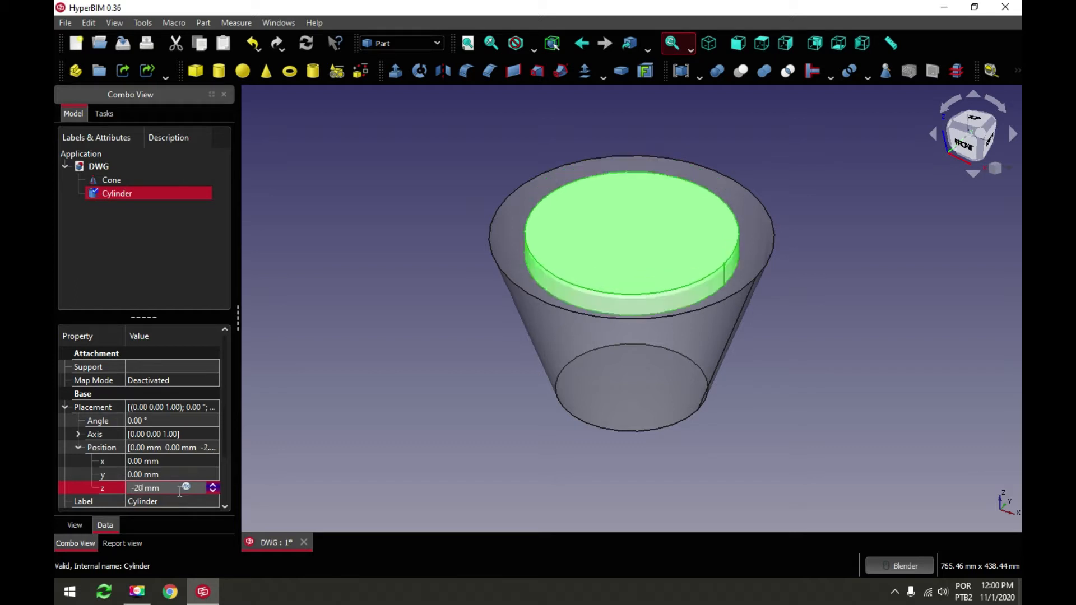
pyautogui.press('Return')
pyautogui.click(373, 345)
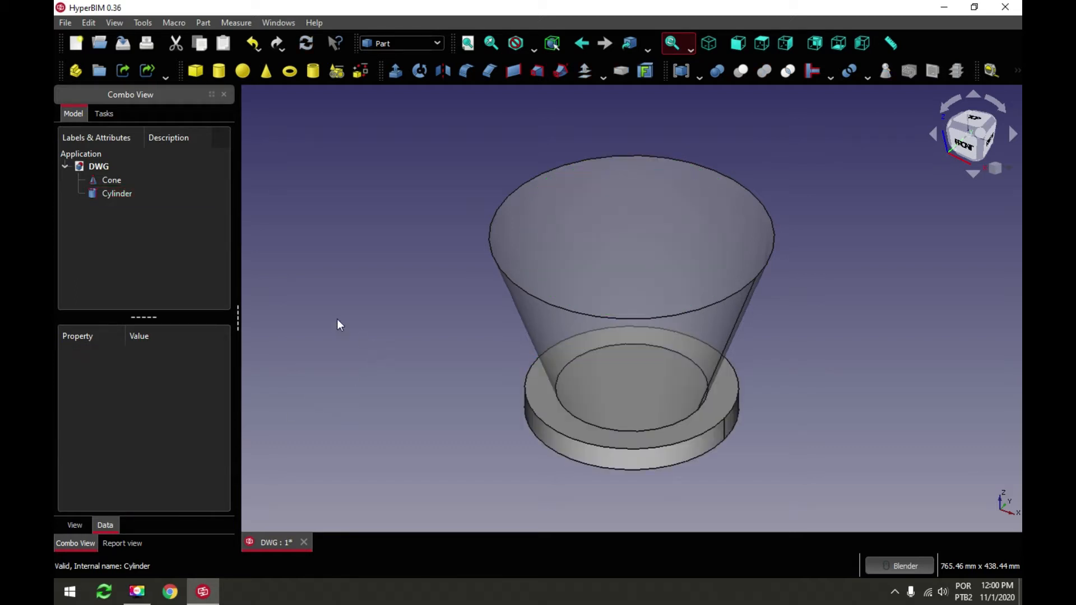
pyautogui.click(123, 45)
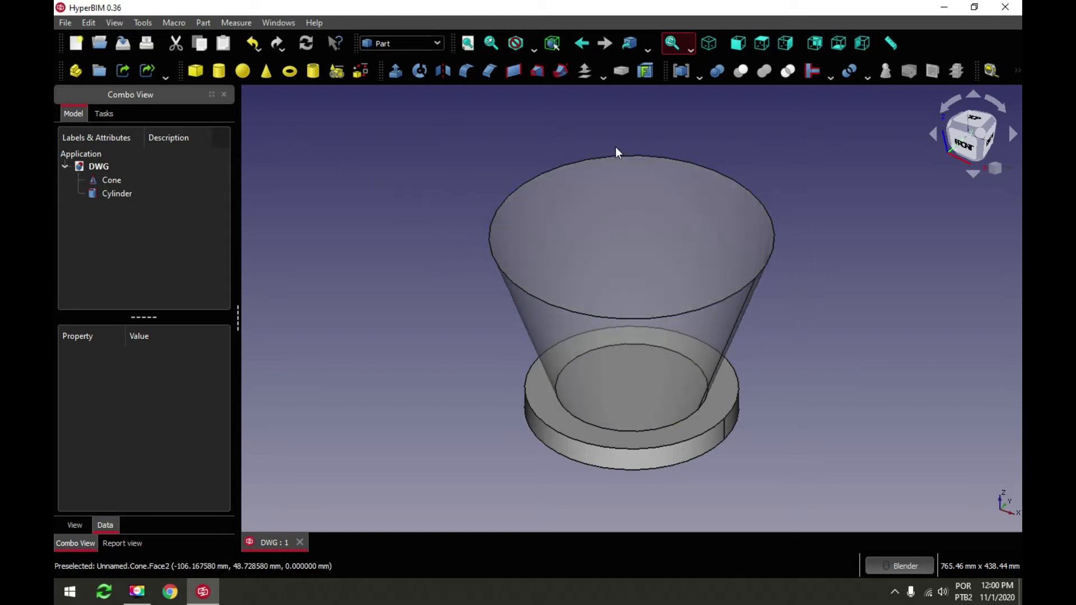
# Add a second cylinder solid at the cone's wide end with a radius of 140 mm and a height of 25 mm
pyautogui.click(221, 72)
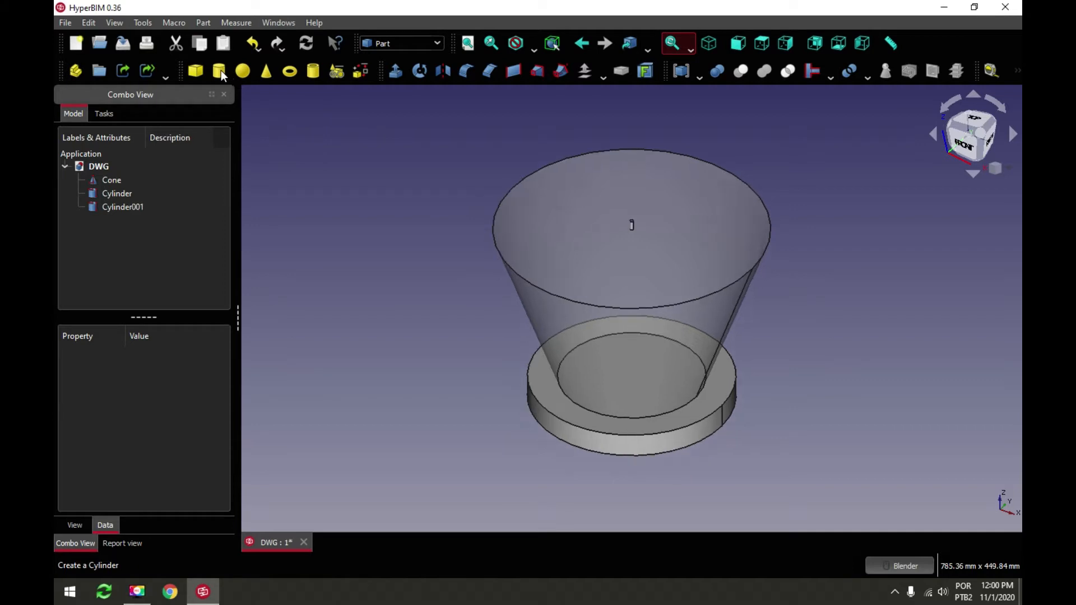
pyautogui.click(118, 206)
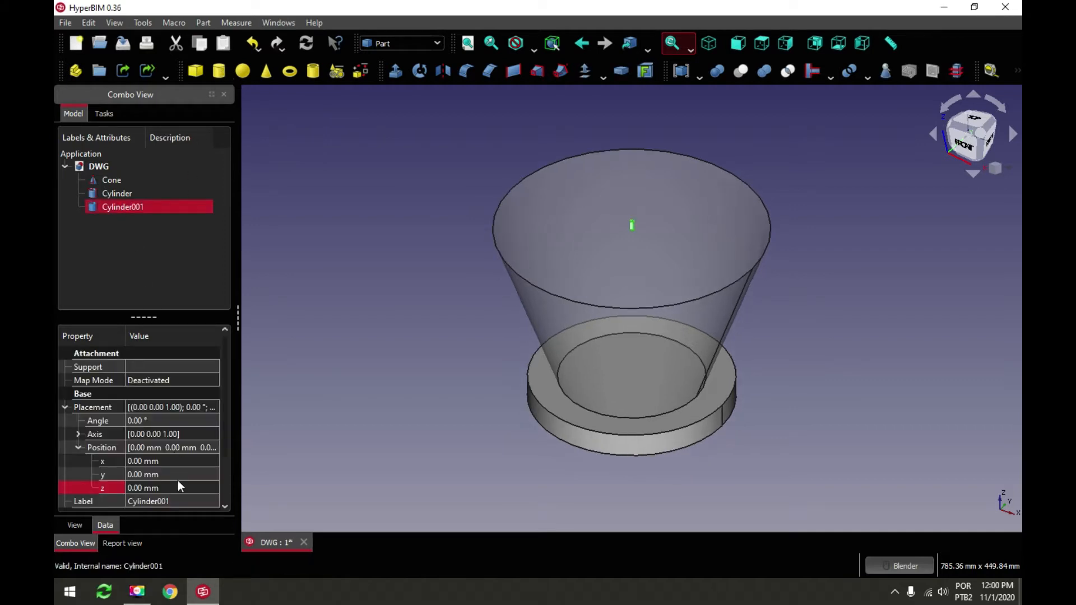
pyautogui.click(78, 447)
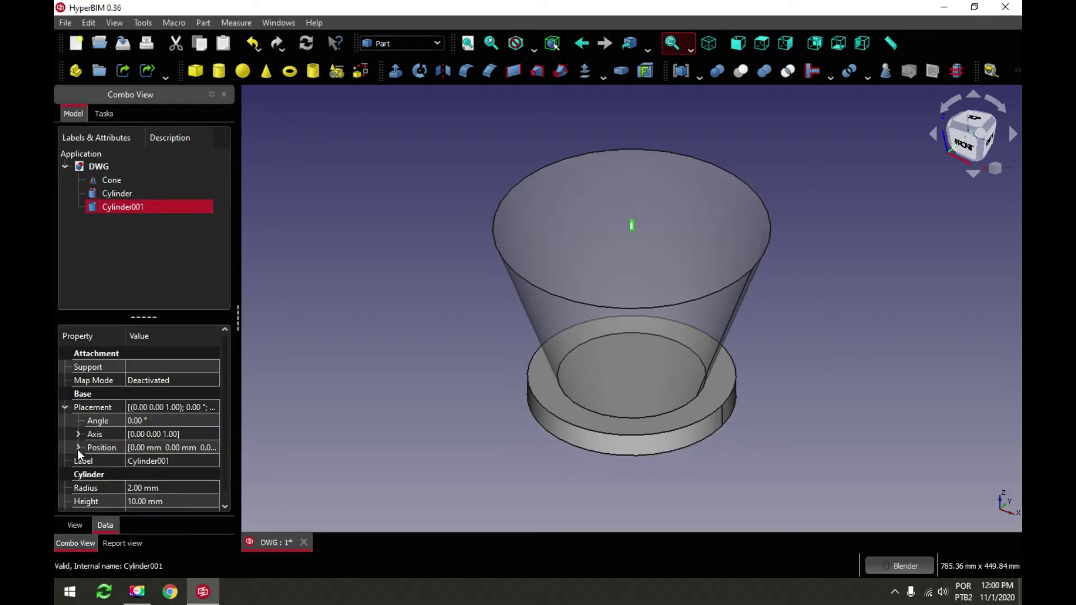
pyautogui.scroll(-1, 223, 441)
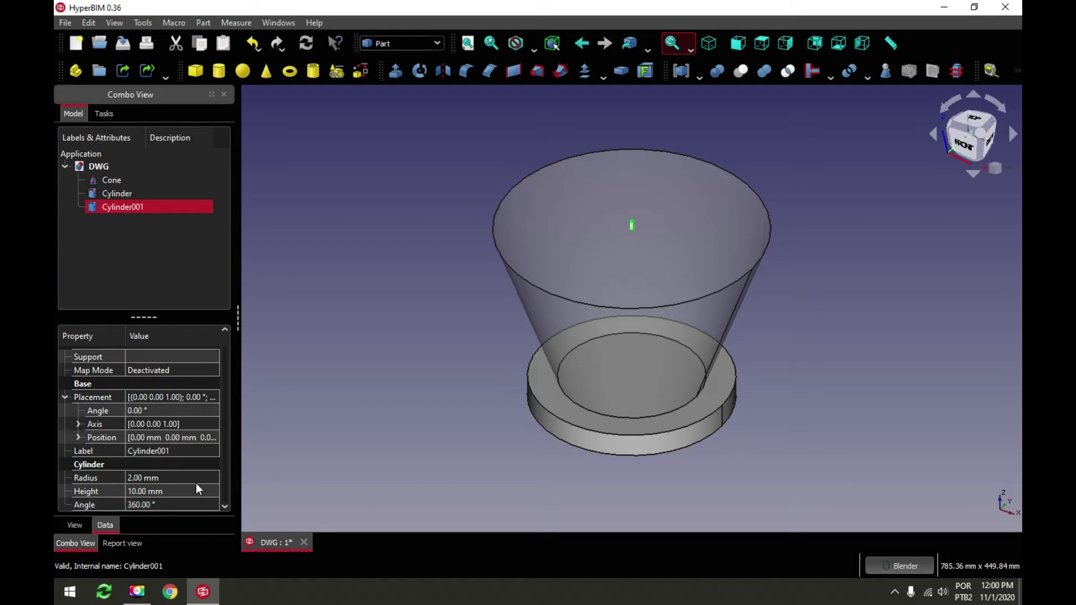
pyautogui.click(177, 478)
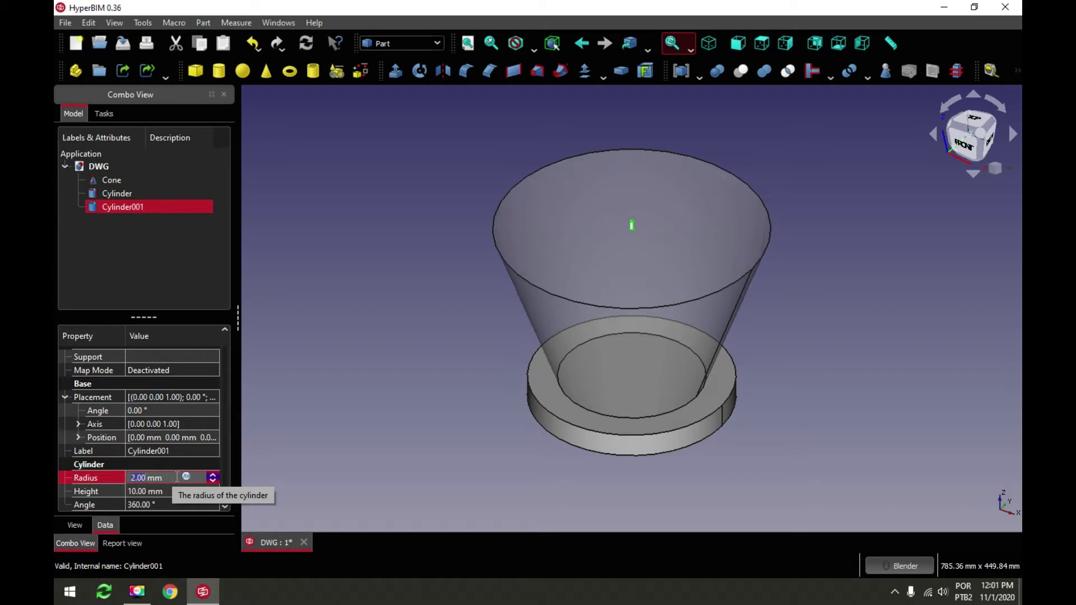
pyautogui.write('140')
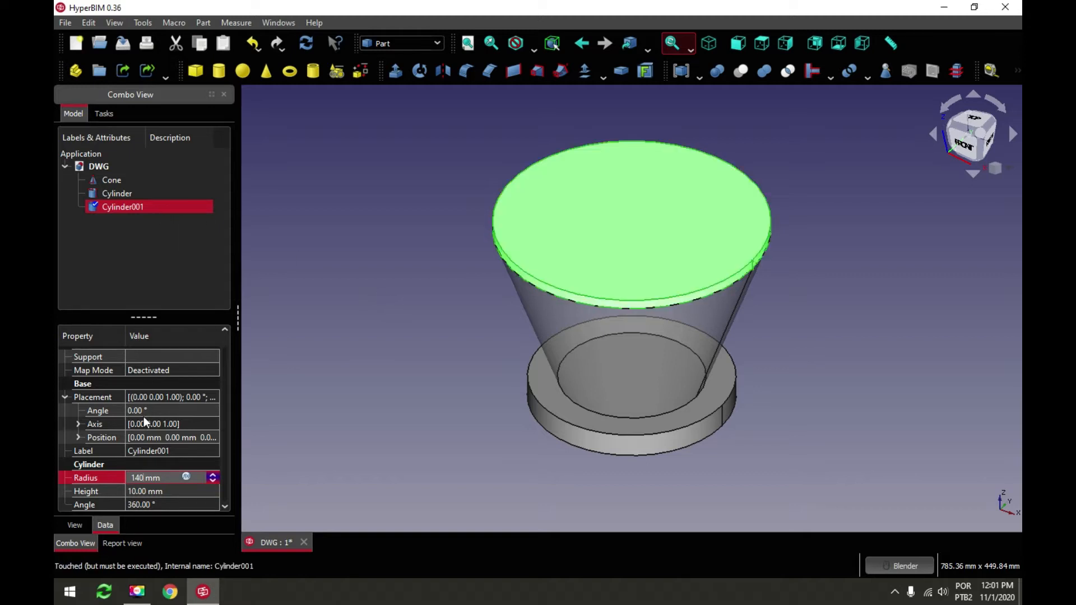
pyautogui.click(179, 490)
pyautogui.write('25')
pyautogui.press('Return')
pyautogui.click(434, 311)
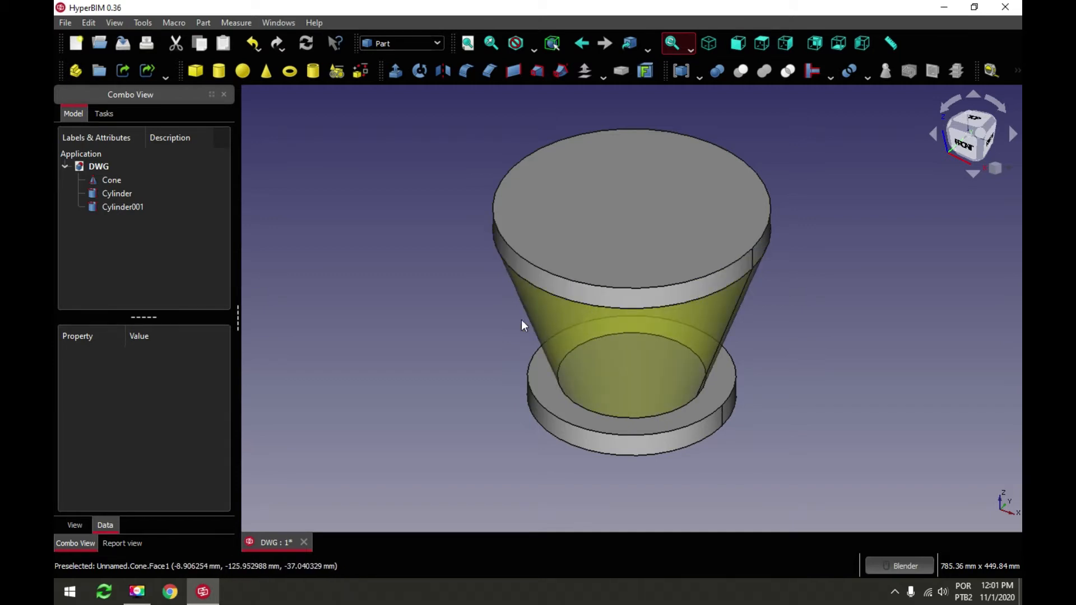
# Set the cone's Radius2 to 95 mm
pyautogui.click(108, 179)
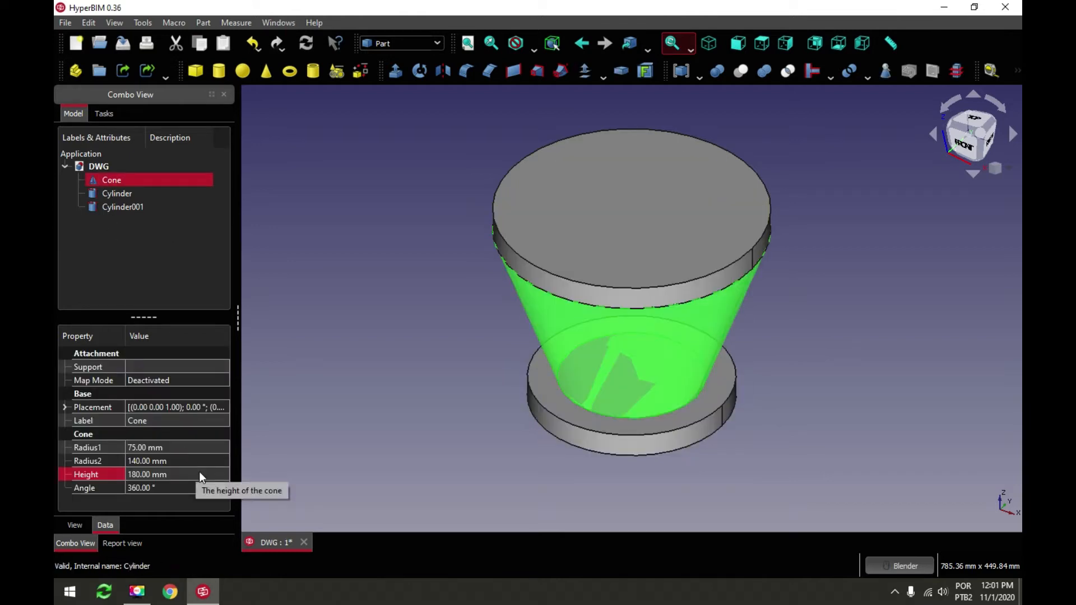
pyautogui.click(173, 460)
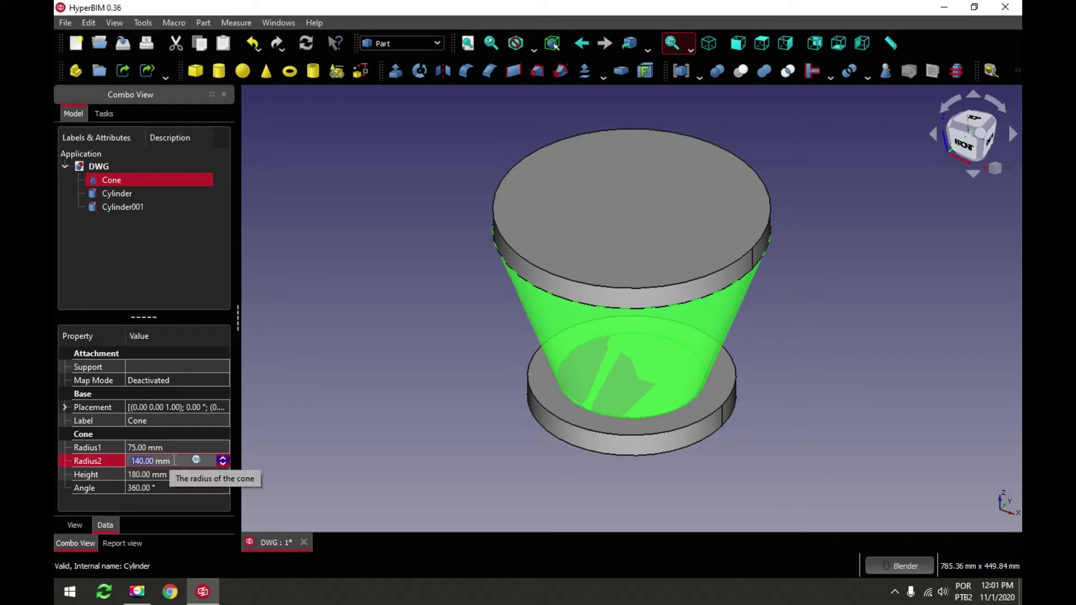
pyautogui.write('95')
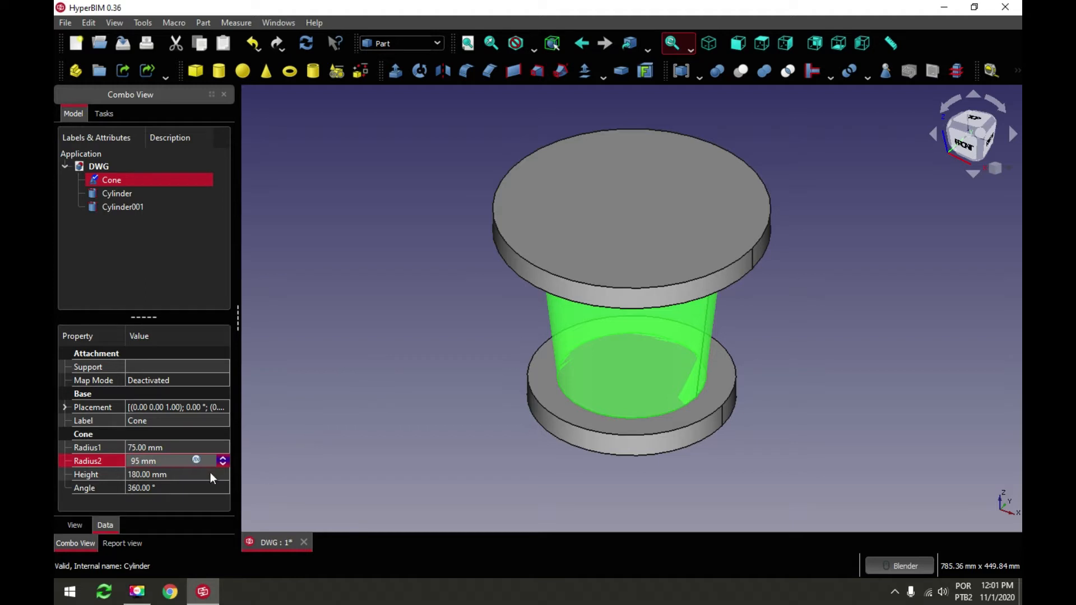
pyautogui.click(344, 385)
pyautogui.moveTo(502, 335)
pyautogui.mouseDown(button='middle')
pyautogui.moveTo(502, 276)
pyautogui.moveTo(500, 324)
pyautogui.mouseUp(button='middle')
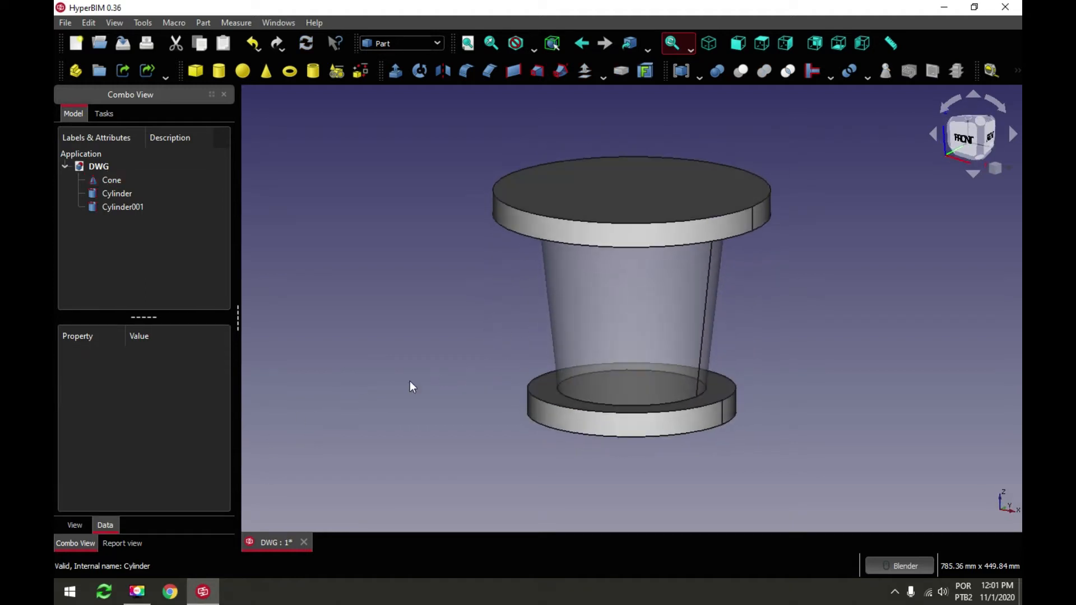
# Set the cone's transparency to 0 in its view properties and save the document
pyautogui.click(711, 45)
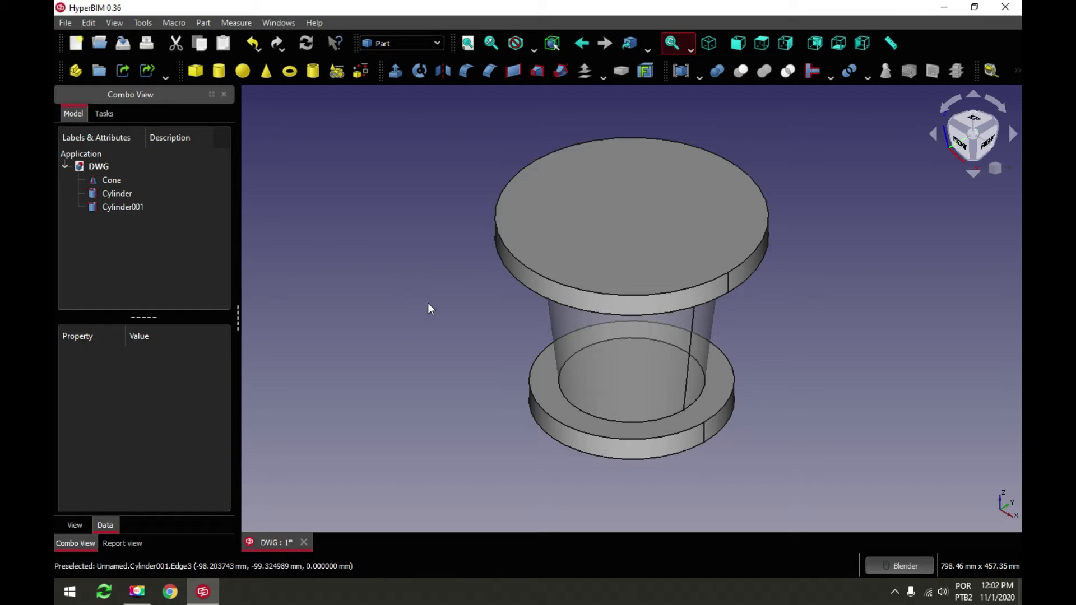
pyautogui.scroll(-1, 434, 317)
pyautogui.scroll(-2, 587, 266)
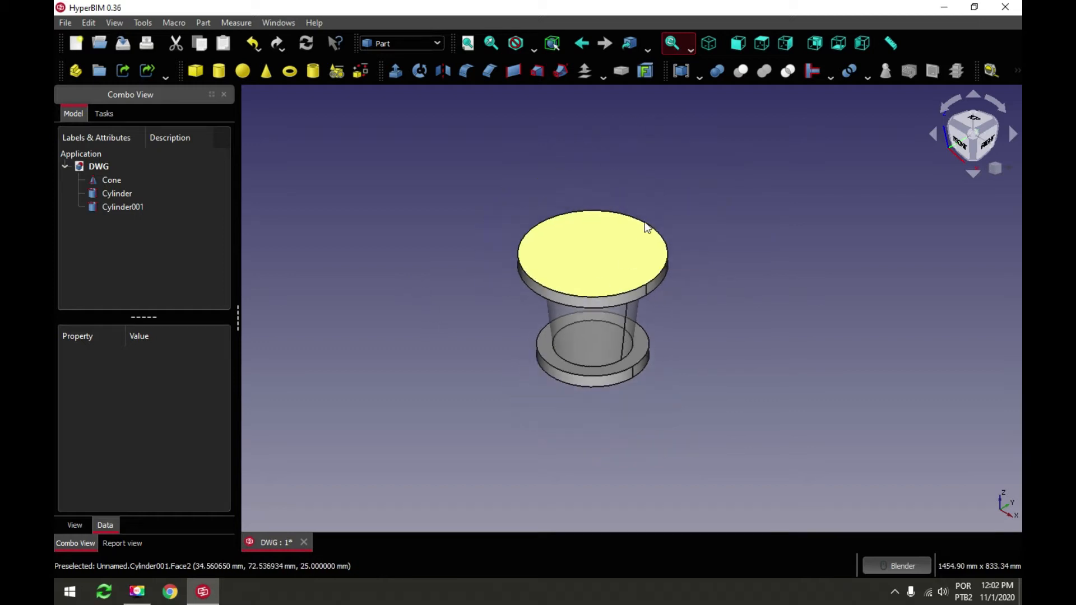
pyautogui.click(107, 181)
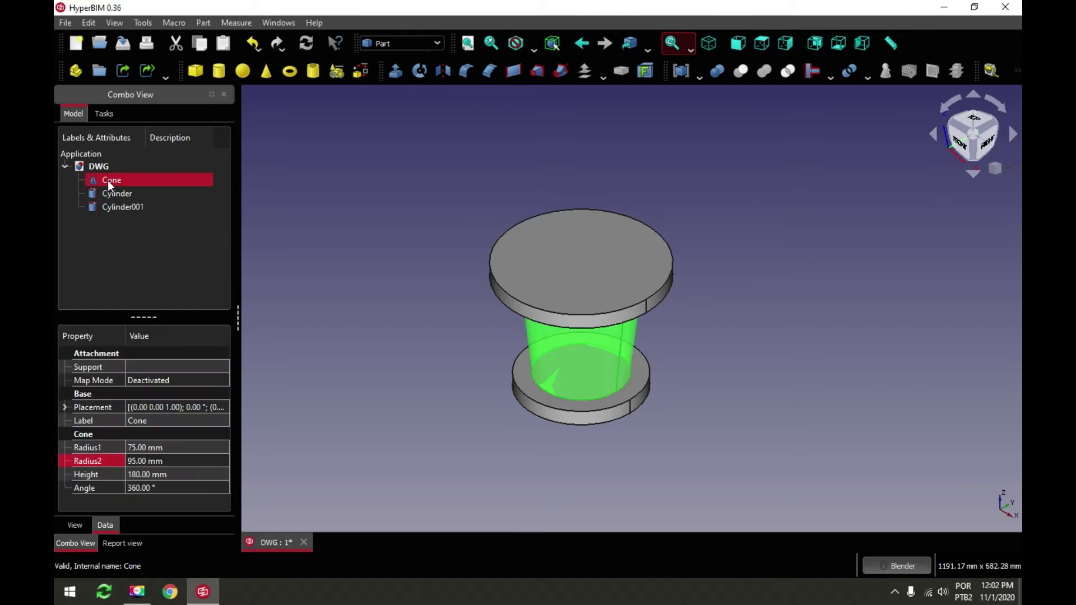
pyautogui.click(75, 525)
pyautogui.click(161, 453)
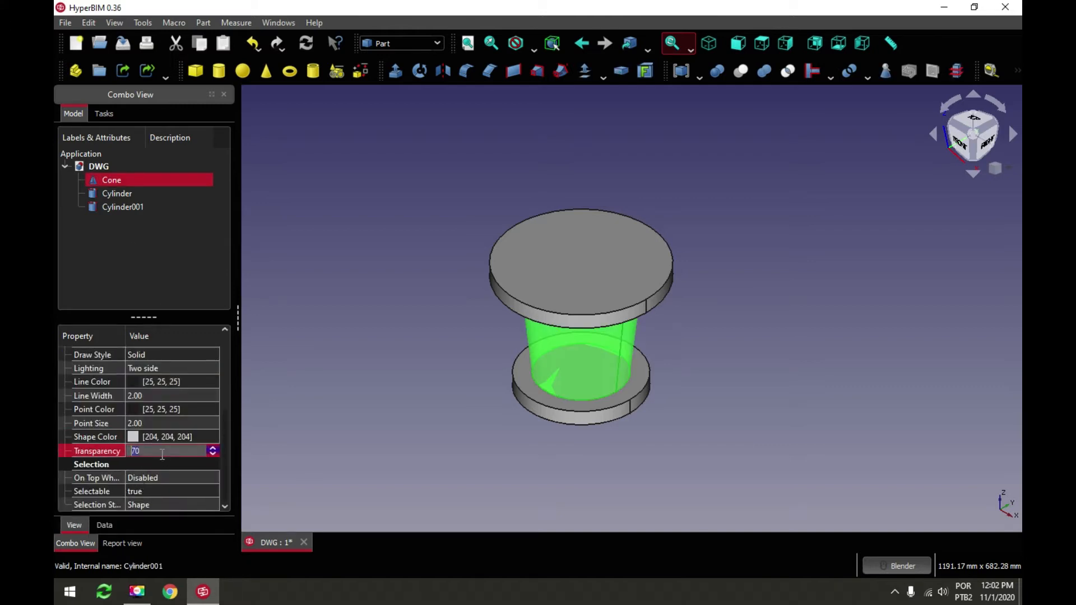
pyautogui.write('0')
pyautogui.press('Return')
pyautogui.click(402, 208)
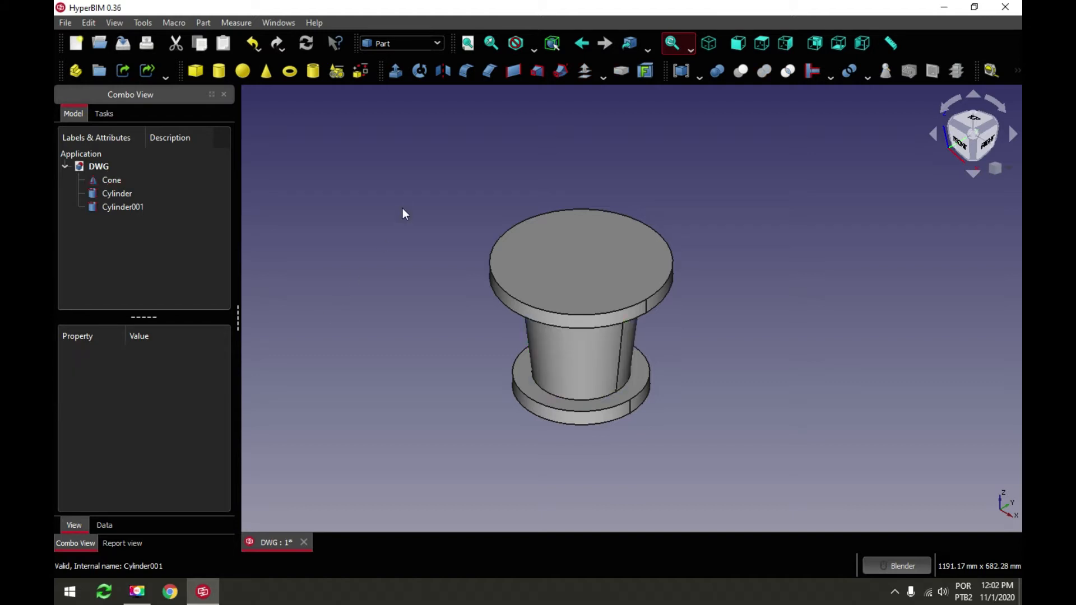
pyautogui.click(123, 42)
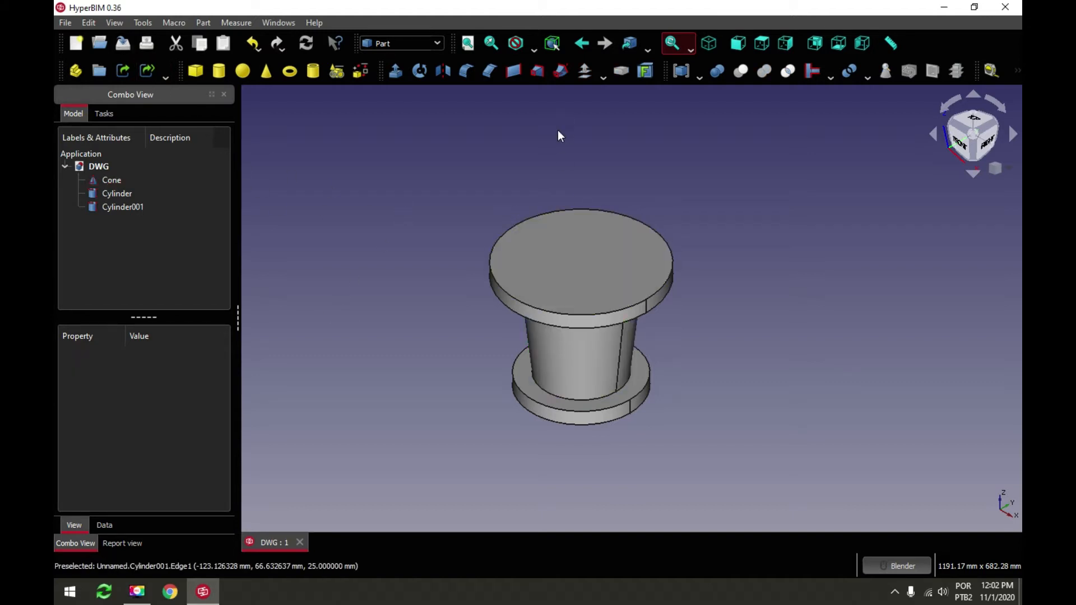
# Add a third cylinder solid and set its radius to 95 mm and height to 650 mm
pyautogui.click(762, 43)
pyautogui.click(739, 43)
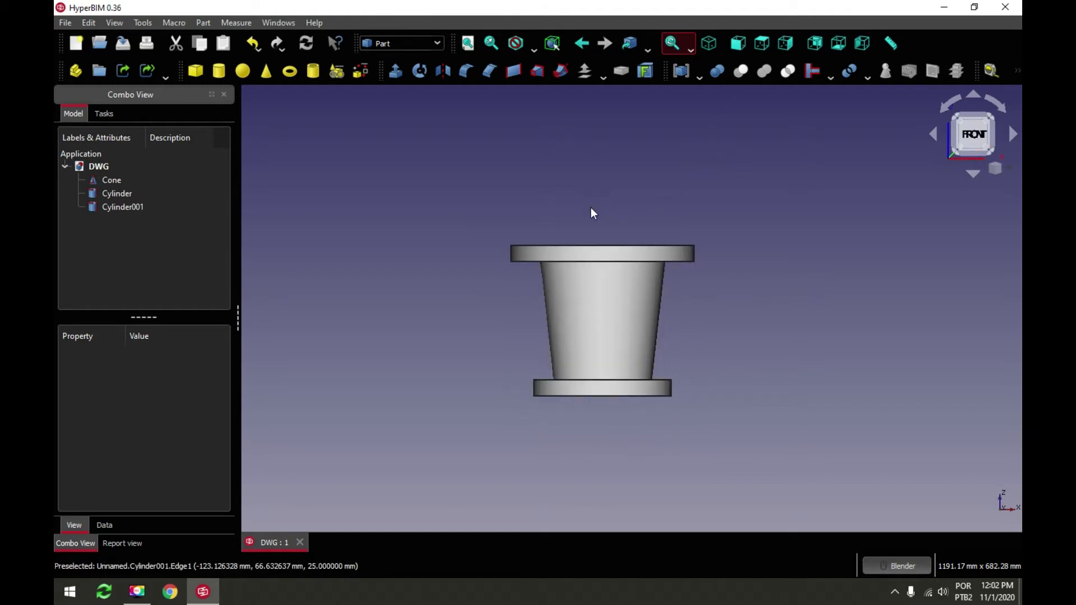
pyautogui.scroll(-5, 576, 390)
pyautogui.scroll(3, 596, 313)
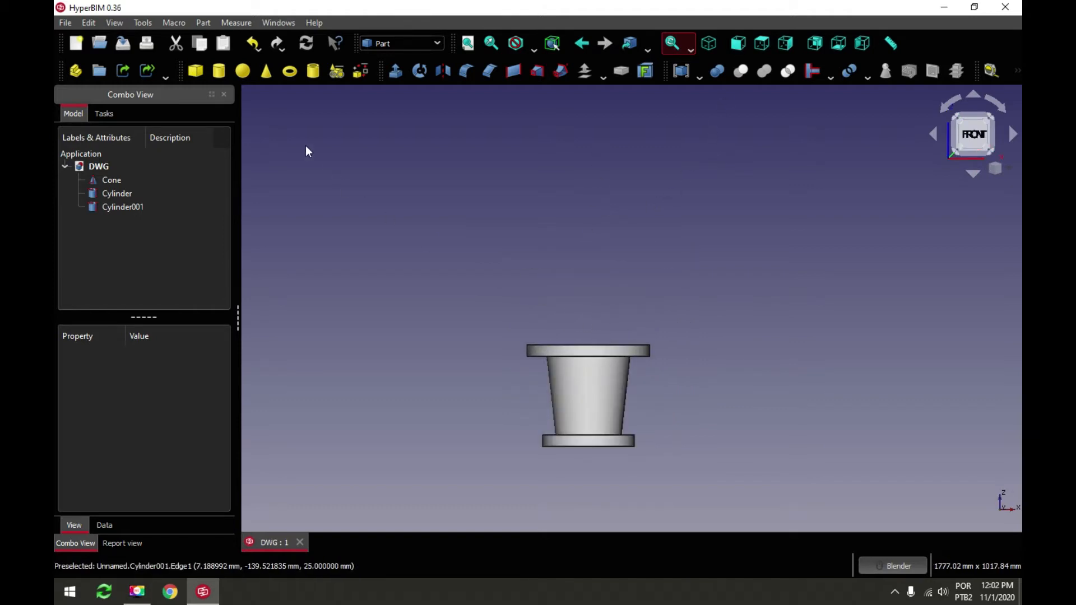
pyautogui.click(219, 71)
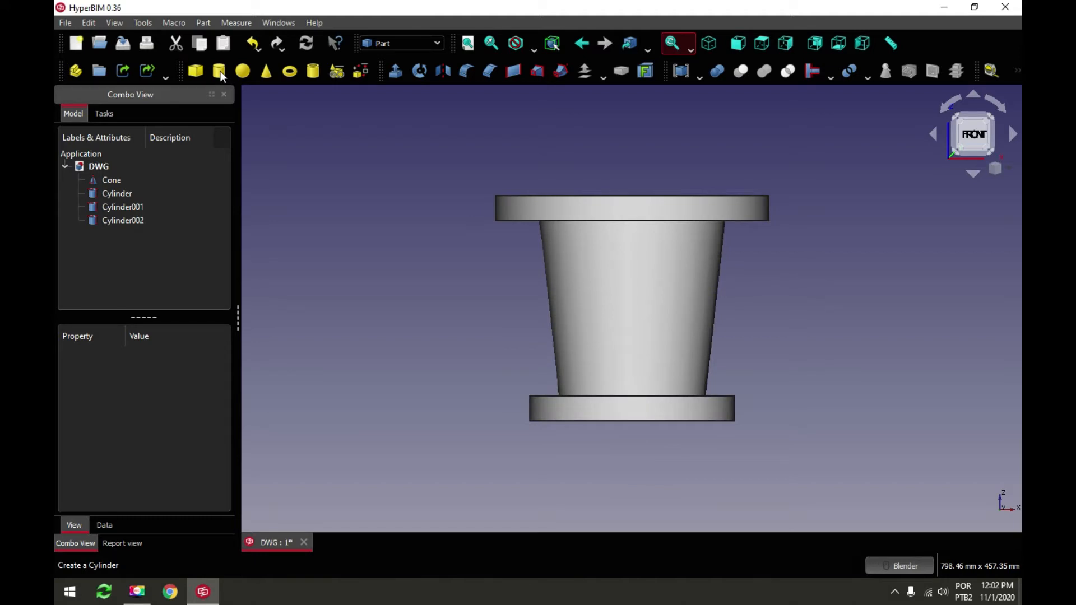
pyautogui.click(706, 42)
pyautogui.click(123, 220)
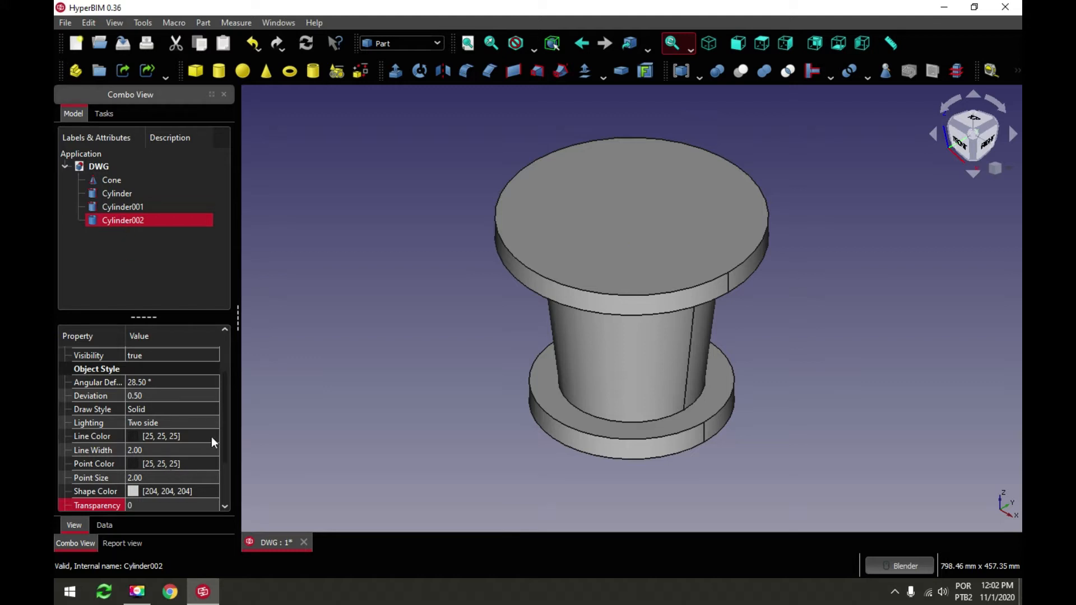
pyautogui.click(105, 525)
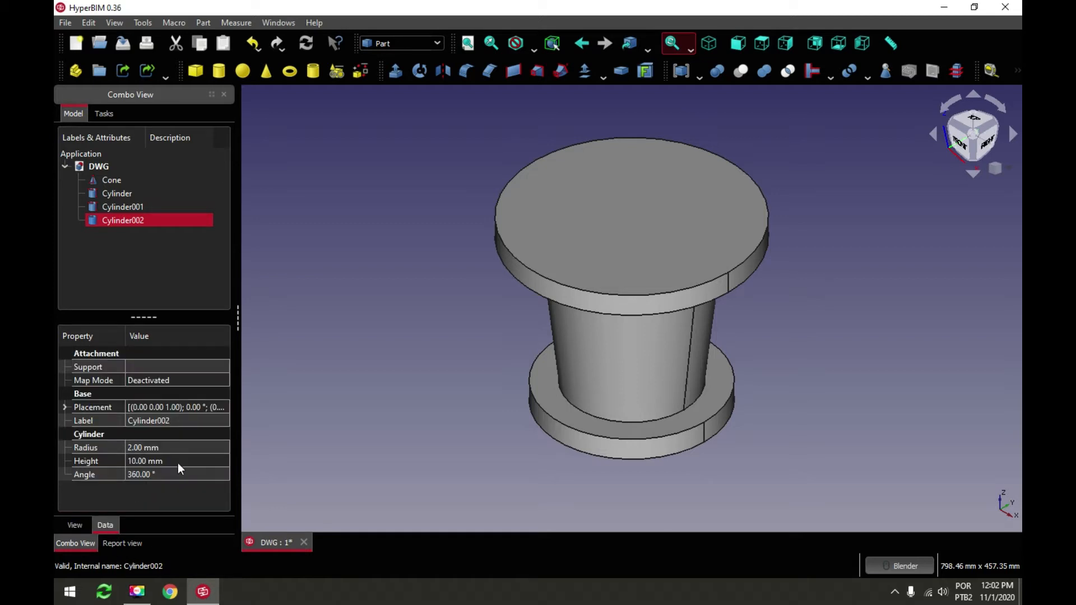
pyautogui.click(181, 447)
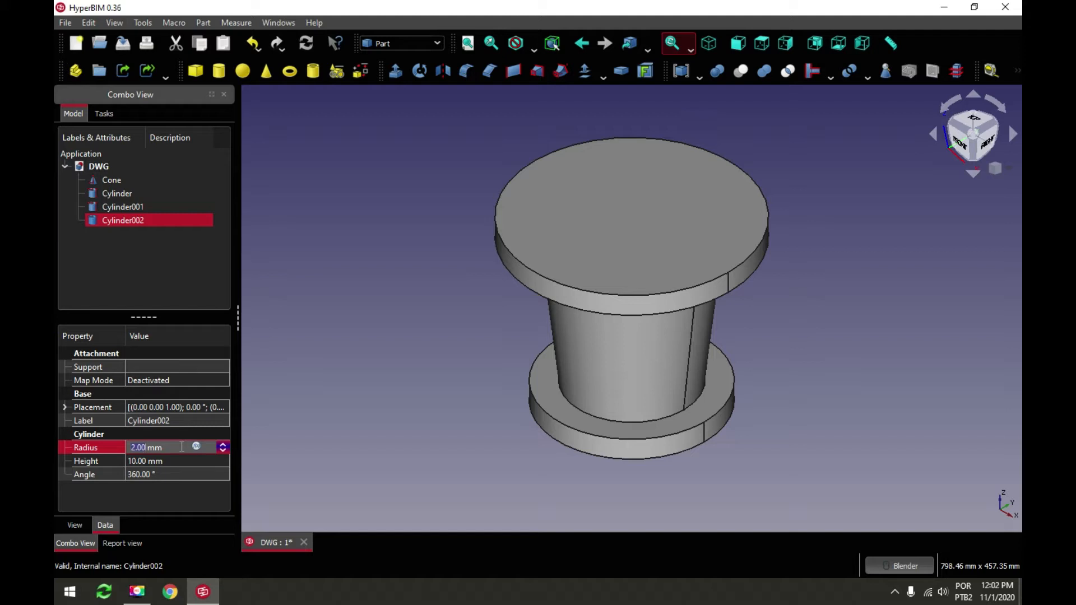
pyautogui.write('95')
pyautogui.click(174, 462)
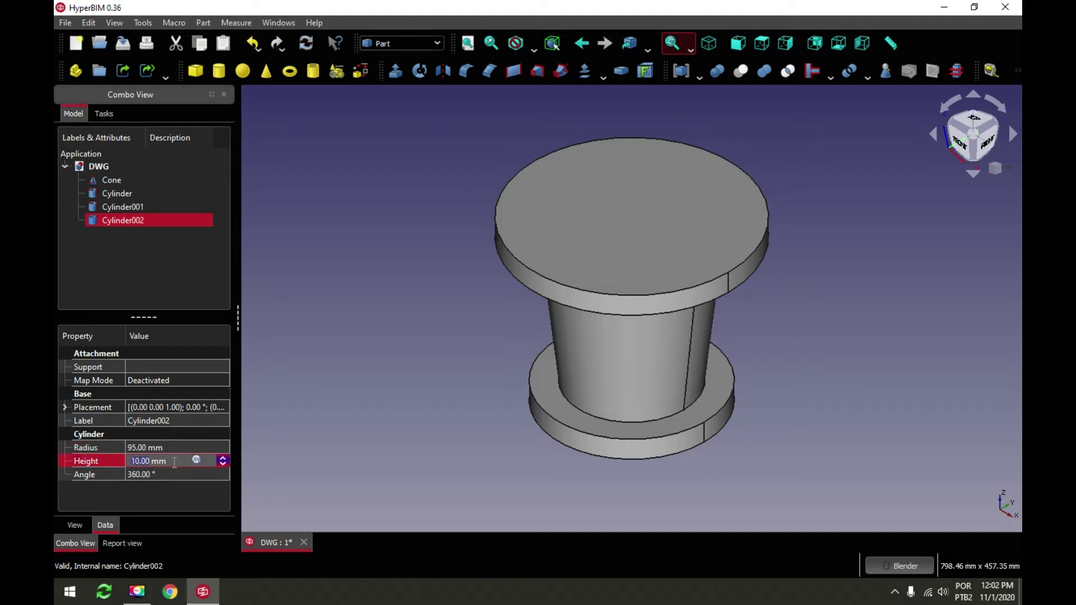
pyautogui.write('650')
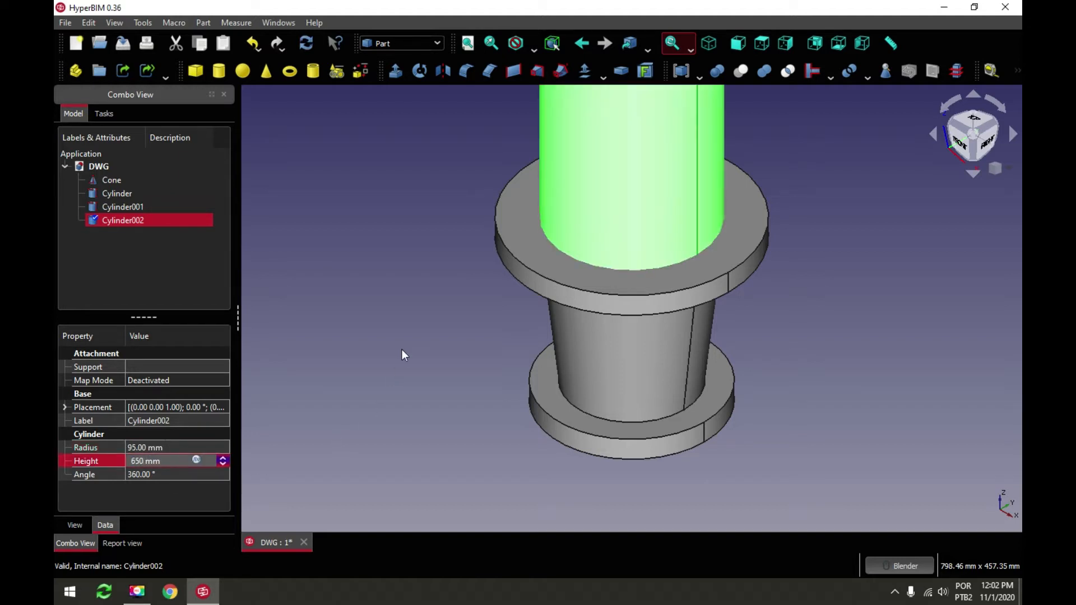
pyautogui.click(401, 354)
# Set the tall cylinder's Z position to 25 mm so it sits on the upper flange, and save the document
pyautogui.scroll(-8, 485, 384)
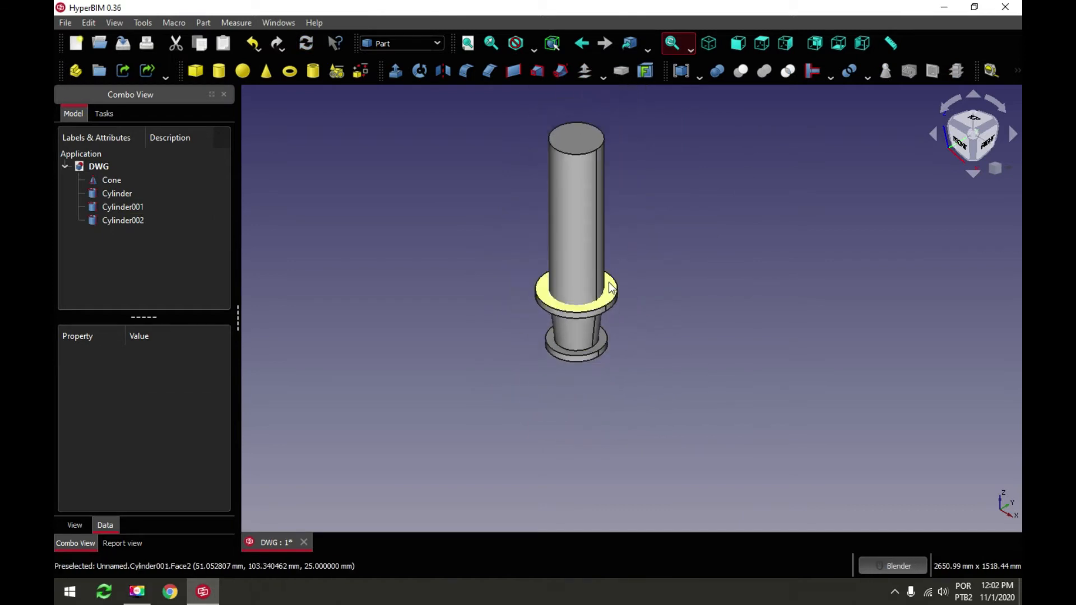
pyautogui.scroll(3, 609, 287)
pyautogui.scroll(-3, 580, 312)
pyautogui.scroll(2, 576, 319)
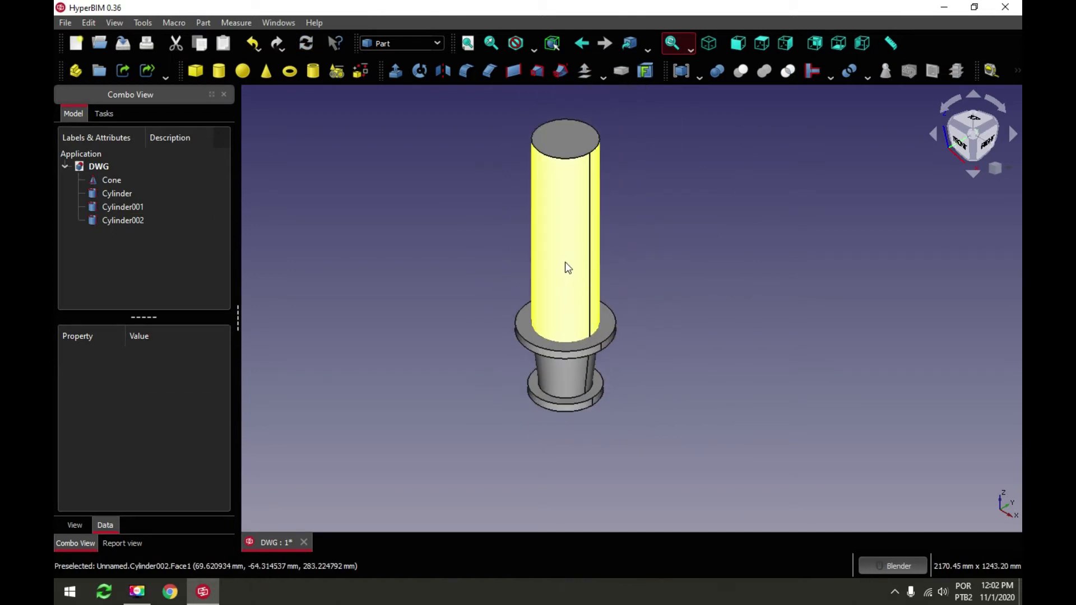
pyautogui.click(567, 265)
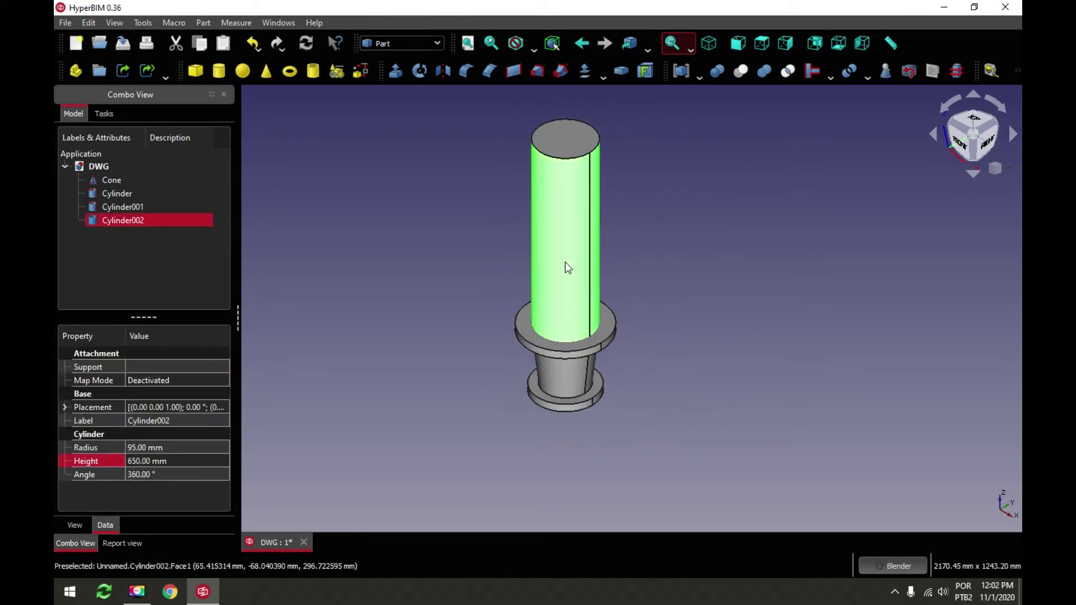
pyautogui.click(64, 408)
pyautogui.click(79, 447)
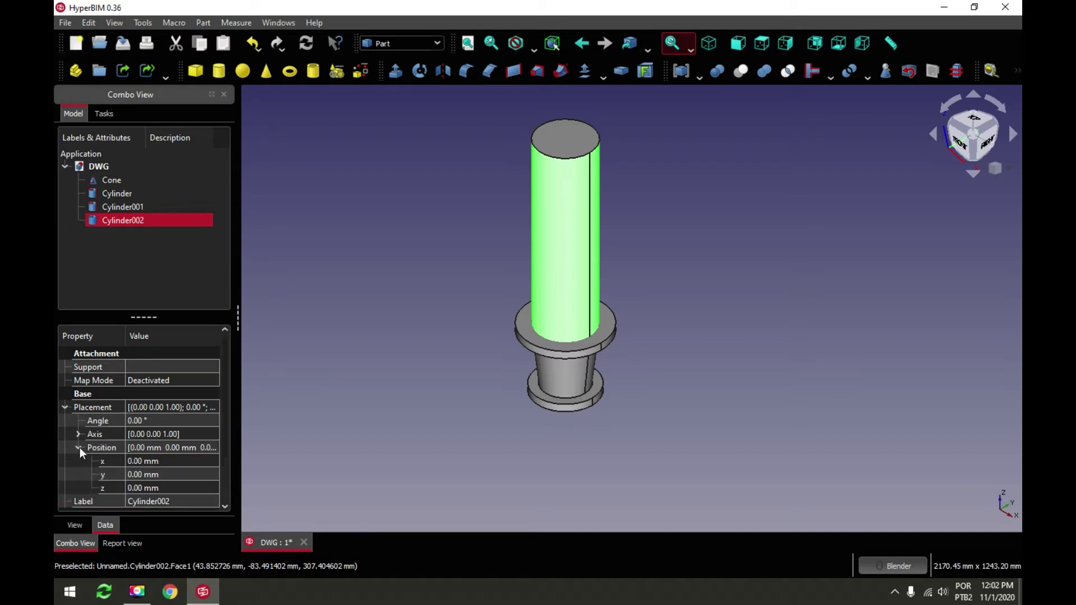
pyautogui.click(173, 490)
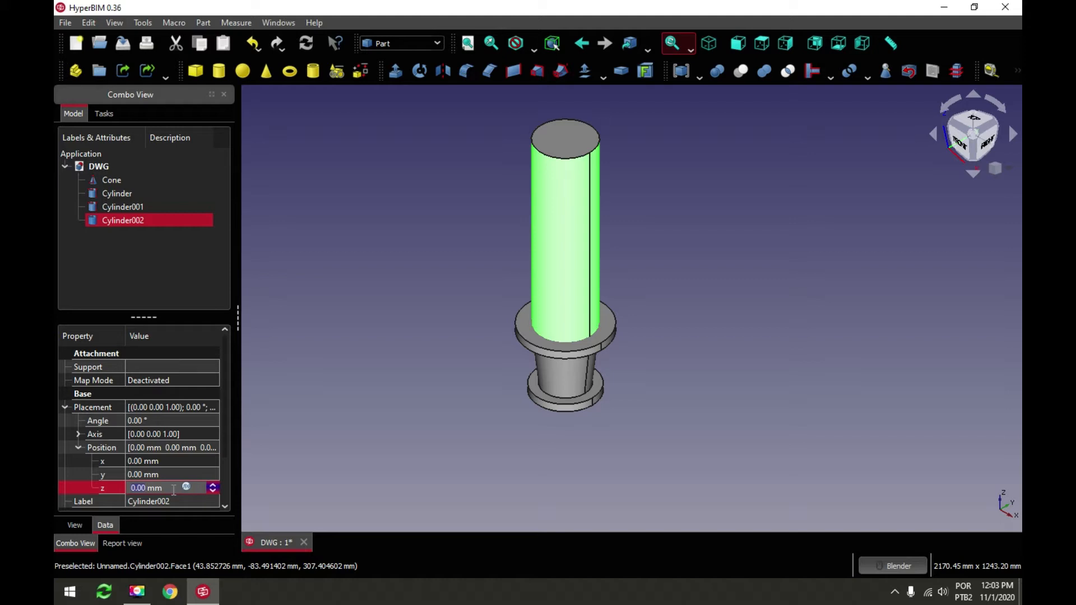
pyautogui.write('25')
pyautogui.click(383, 335)
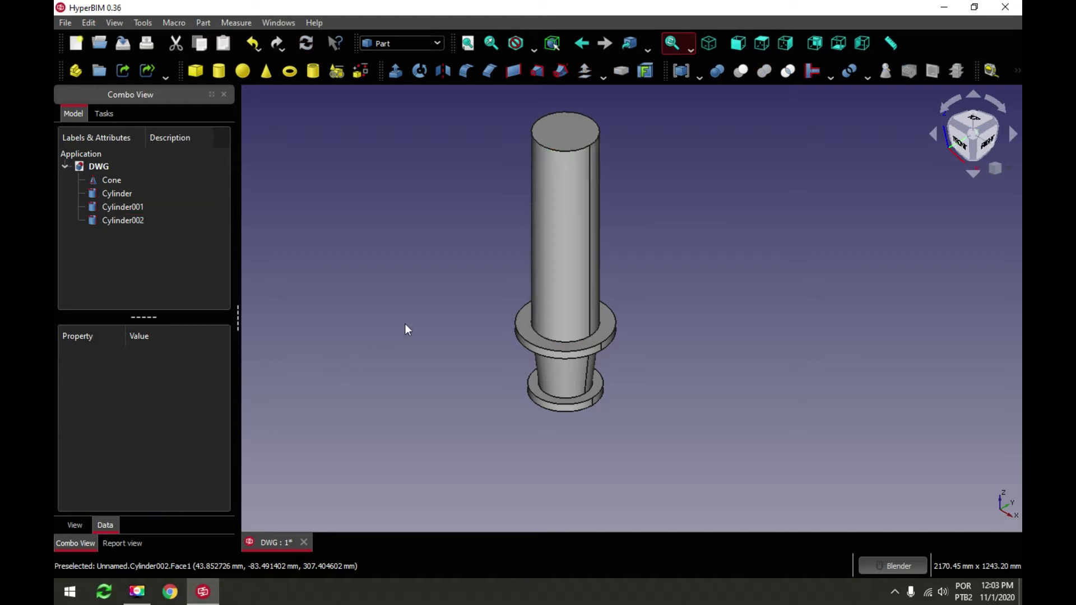
pyautogui.scroll(-2, 645, 258)
pyautogui.scroll(1, 638, 203)
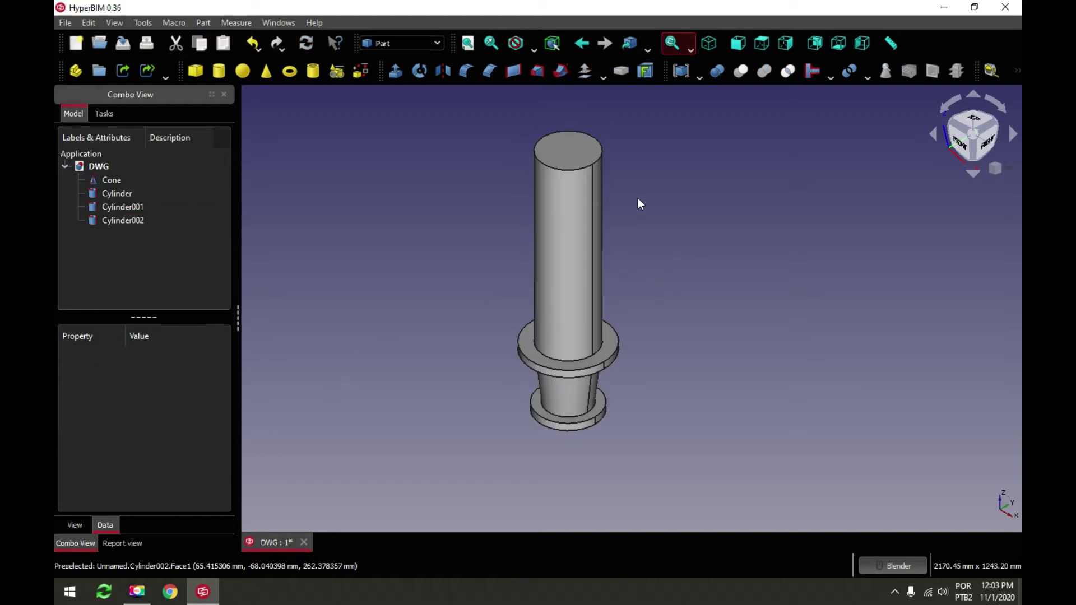
pyautogui.click(124, 44)
# Set the tall cylinder's transparency to 70 in its view properties
pyautogui.click(557, 220)
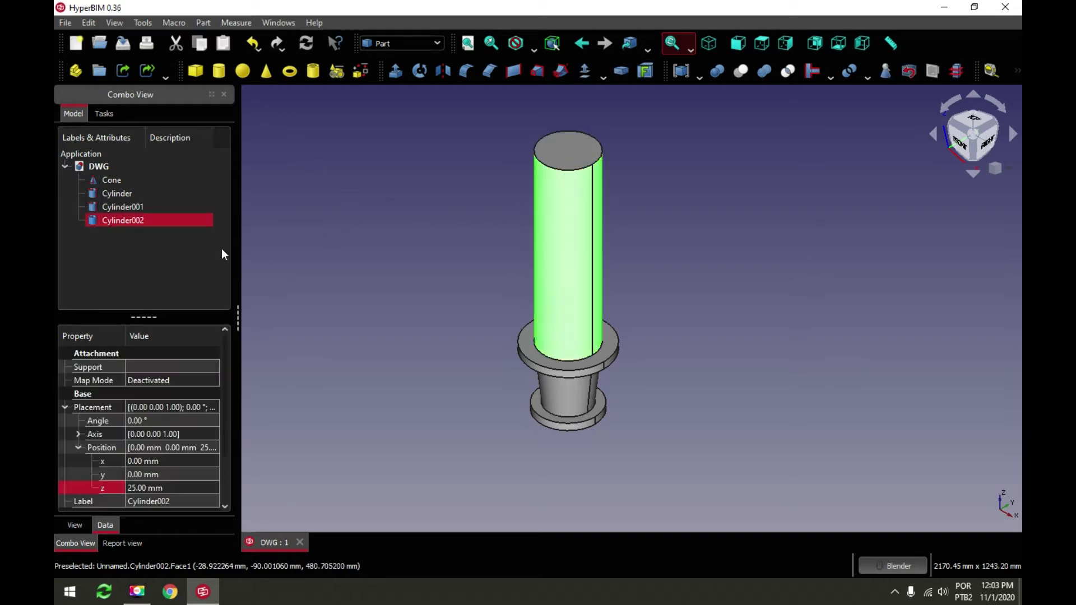
pyautogui.click(75, 526)
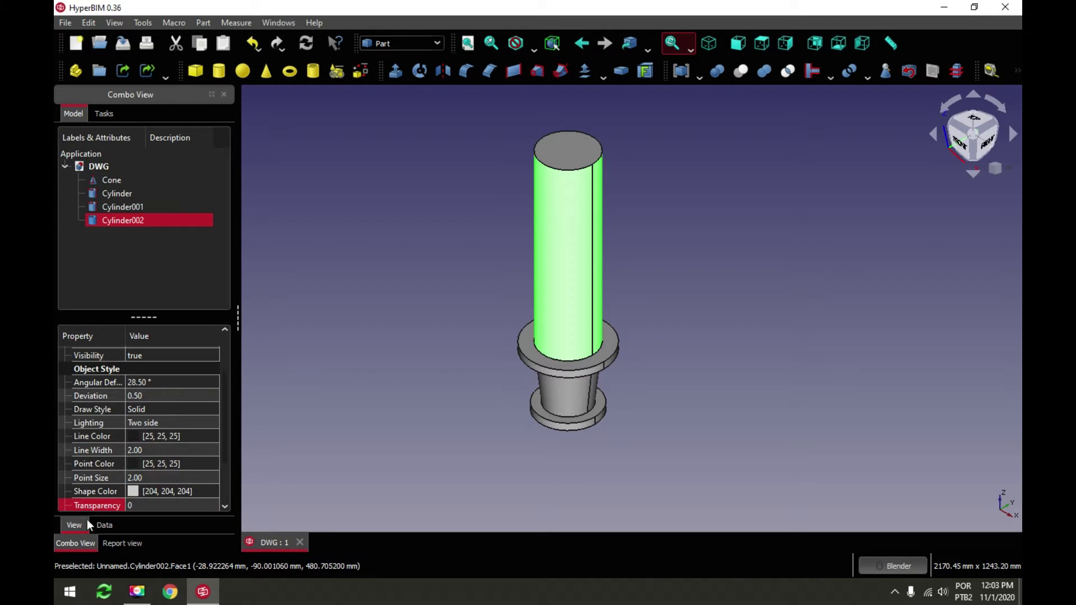
pyautogui.click(133, 507)
pyautogui.write('70')
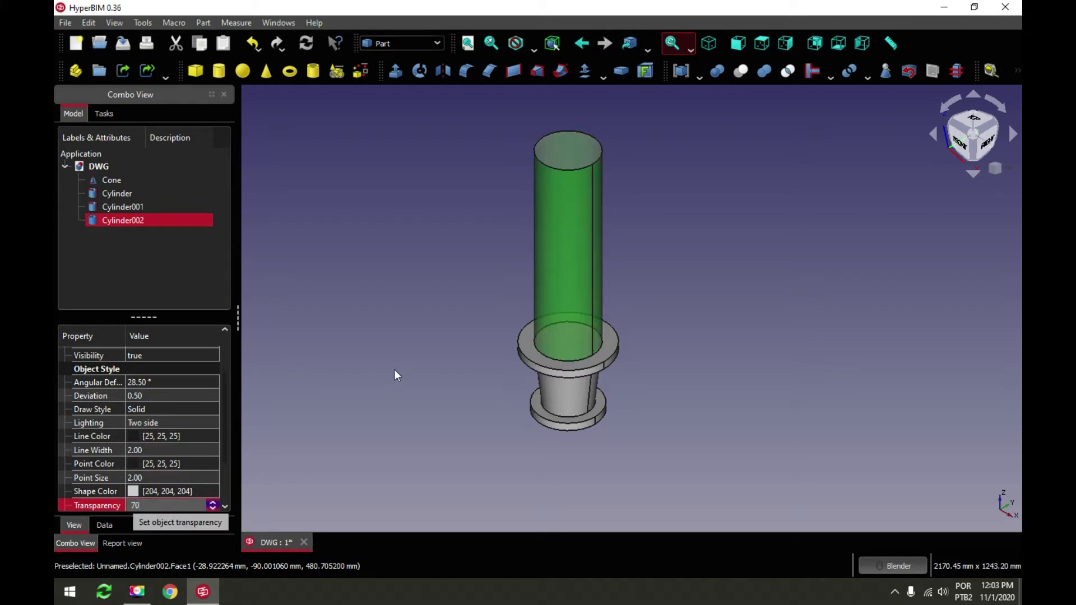
pyautogui.click(422, 296)
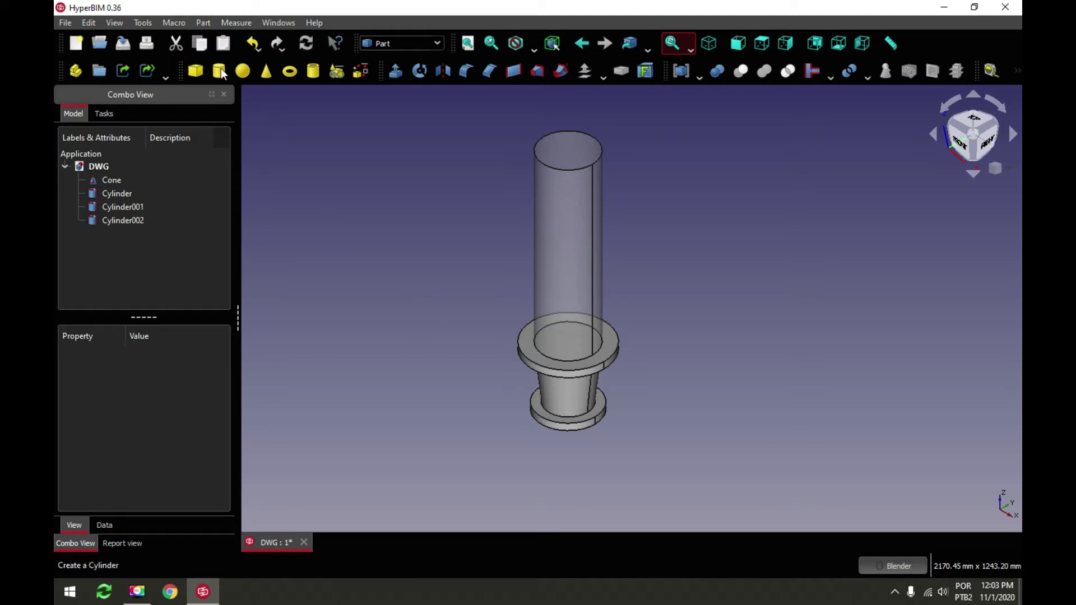
# Set the transparency of the wide flange beneath the tall cylinder to 70
pyautogui.click(119, 208)
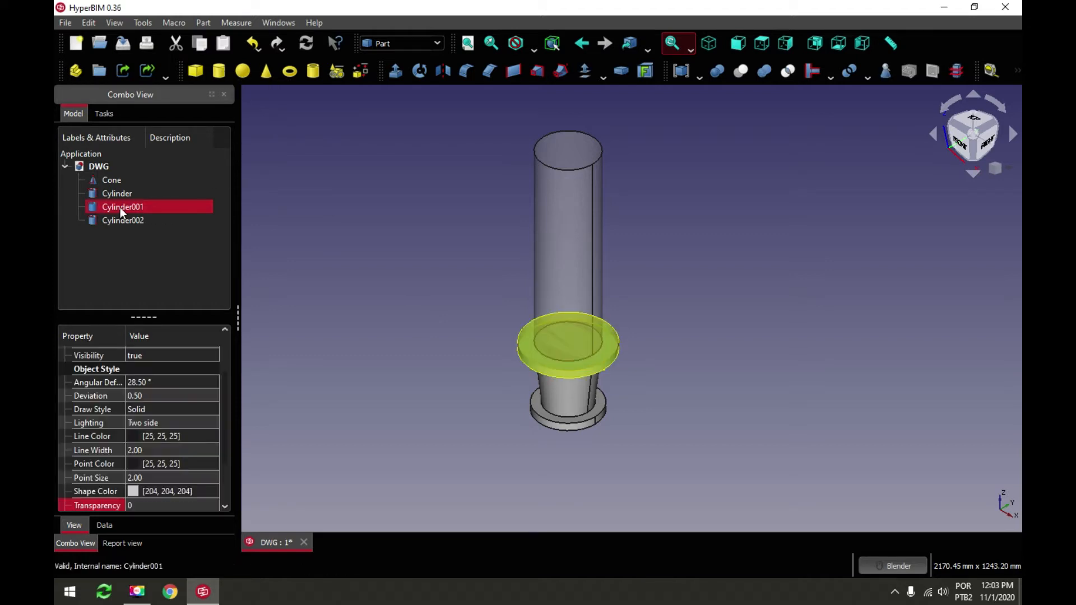
pyautogui.click(148, 506)
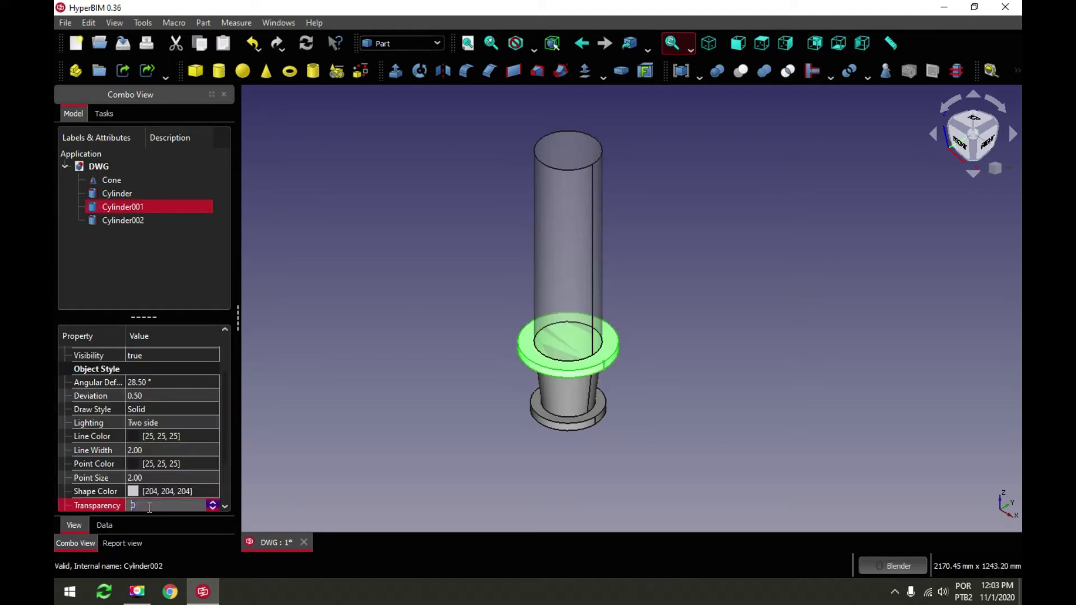
pyautogui.write('70')
pyautogui.click(392, 337)
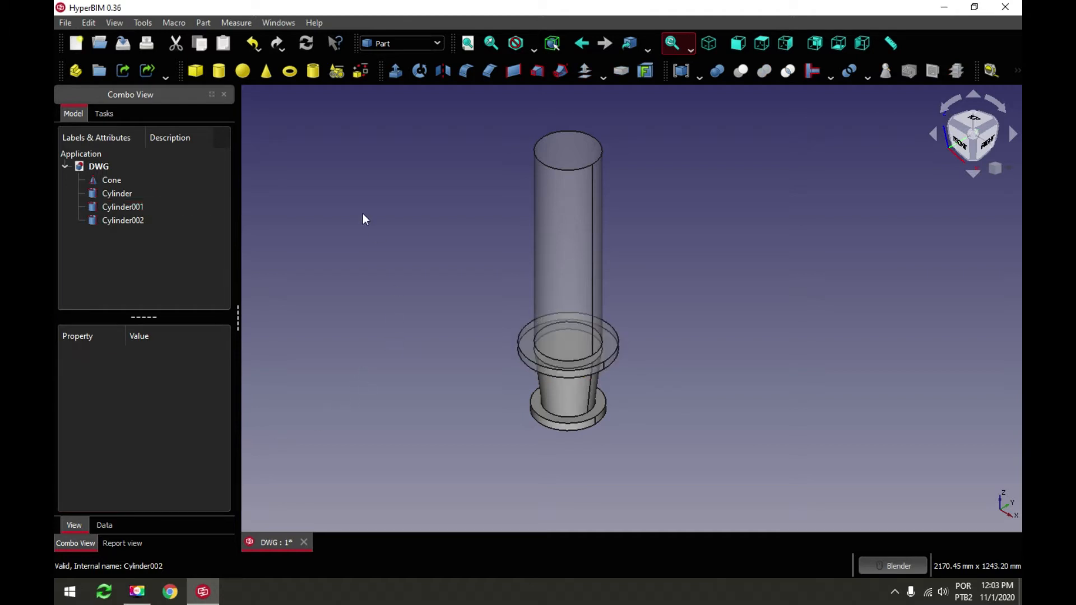
# Add a fourth cylinder solid and show its placement data
pyautogui.click(219, 70)
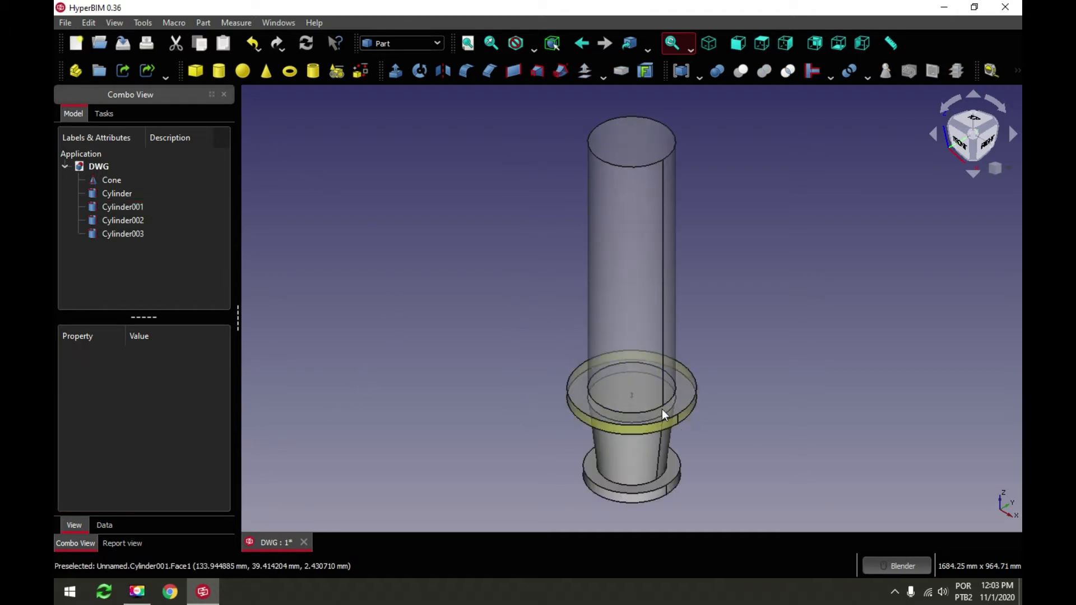
pyautogui.scroll(3, 649, 404)
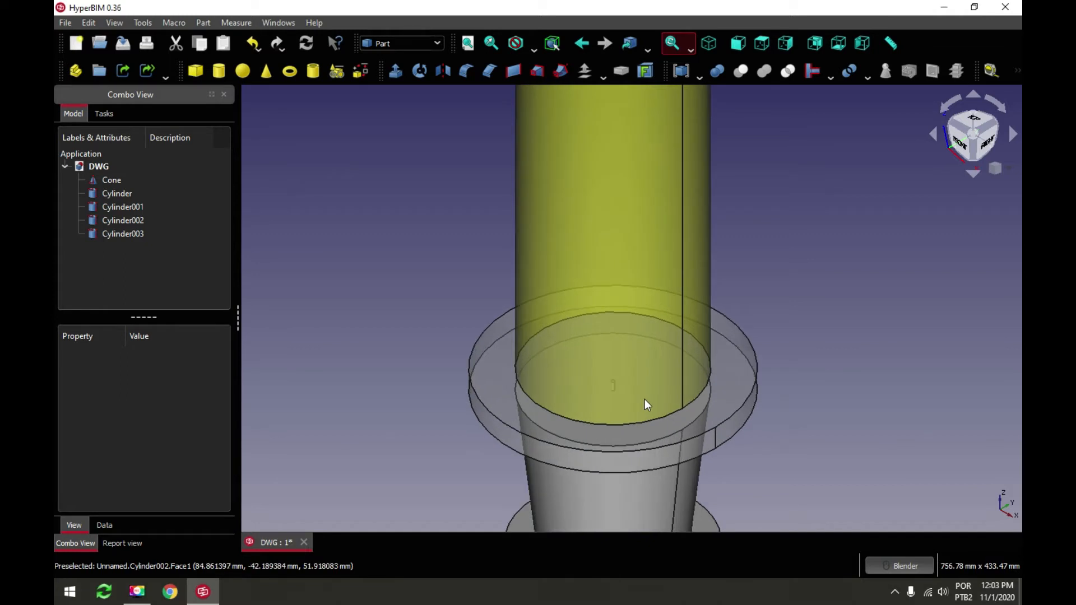
pyautogui.click(106, 235)
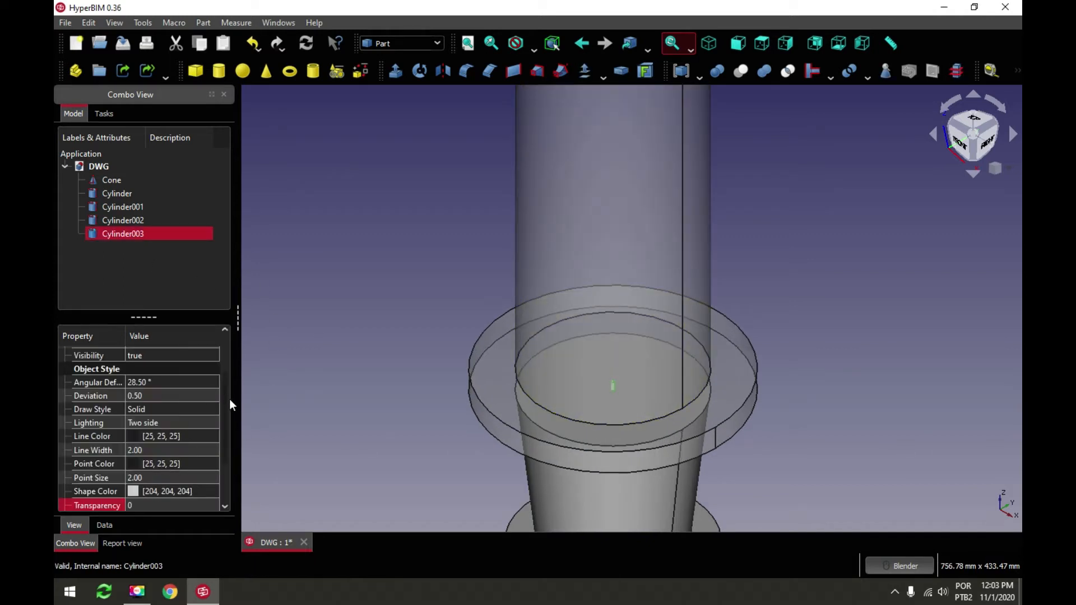
pyautogui.scroll(-2, 223, 476)
pyautogui.click(107, 525)
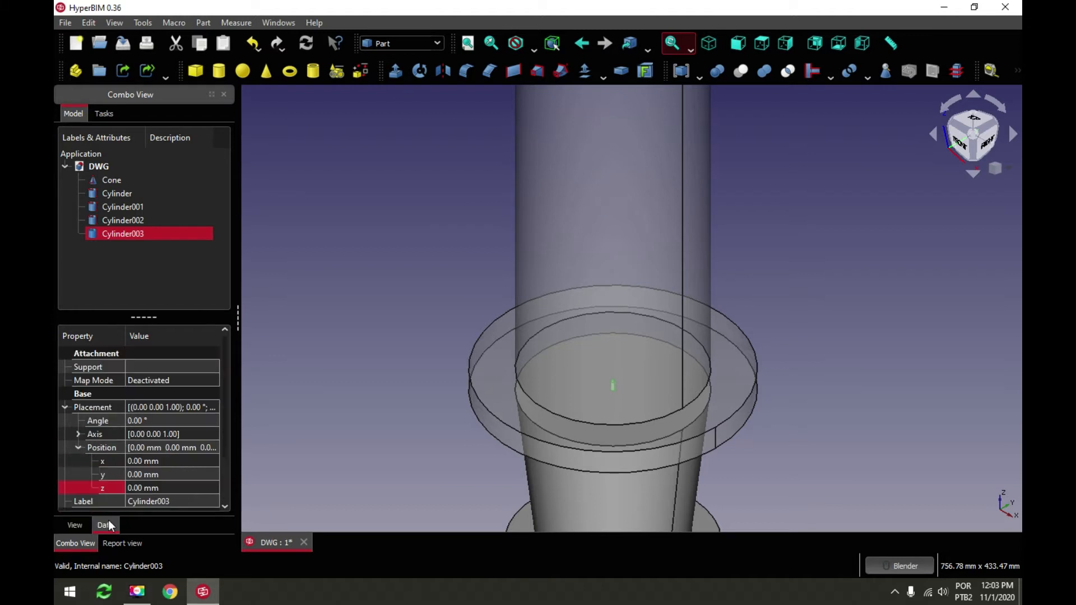
# Set the new small cylinder's Z position with the formula 25+650 and recompute the document
pyautogui.click(173, 488)
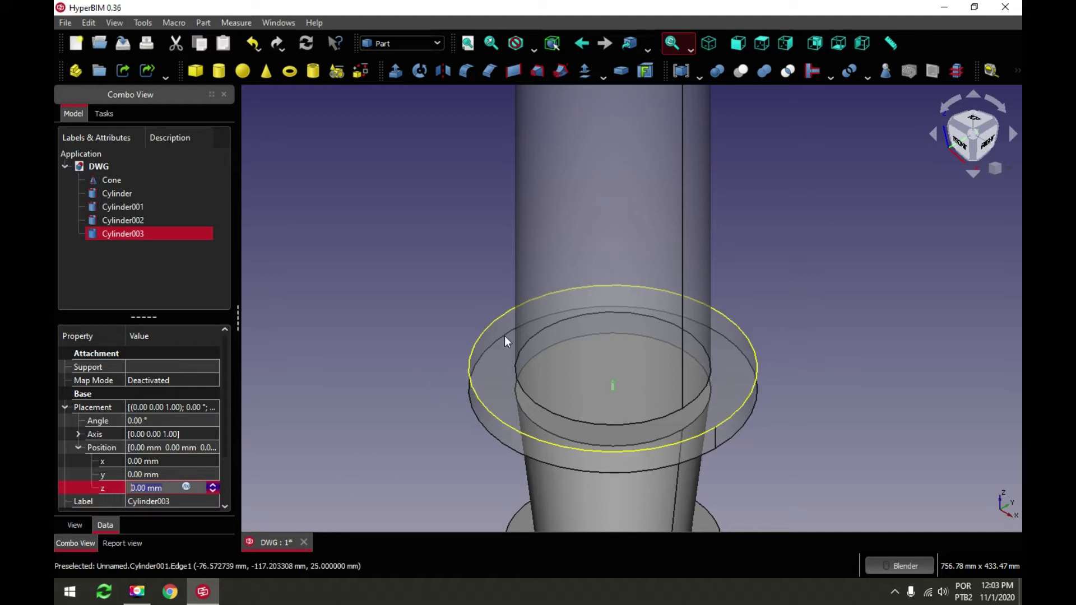
pyautogui.click(738, 42)
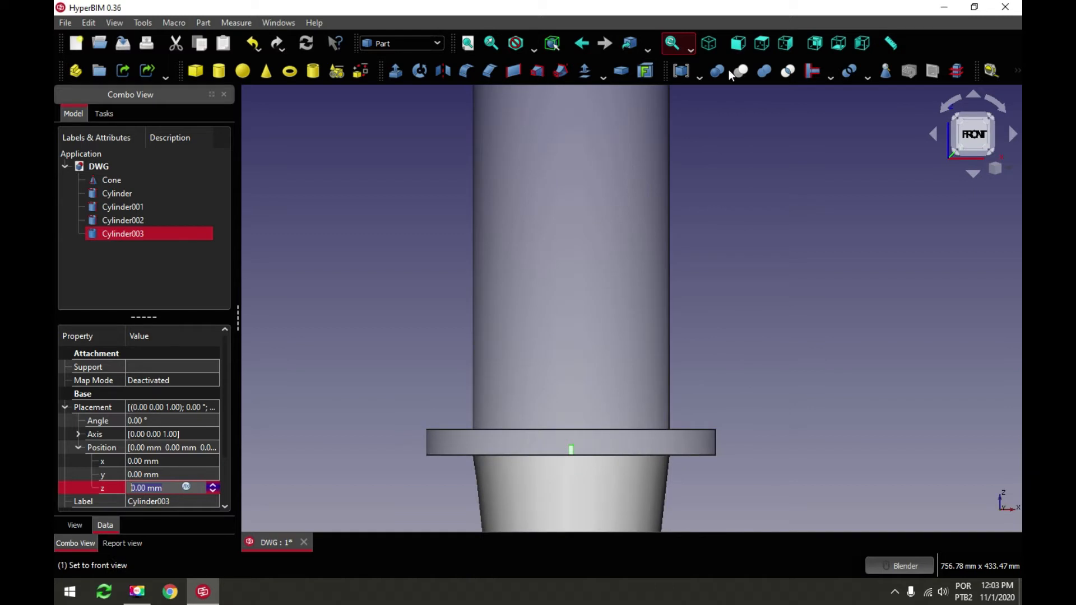
pyautogui.scroll(-6, 574, 429)
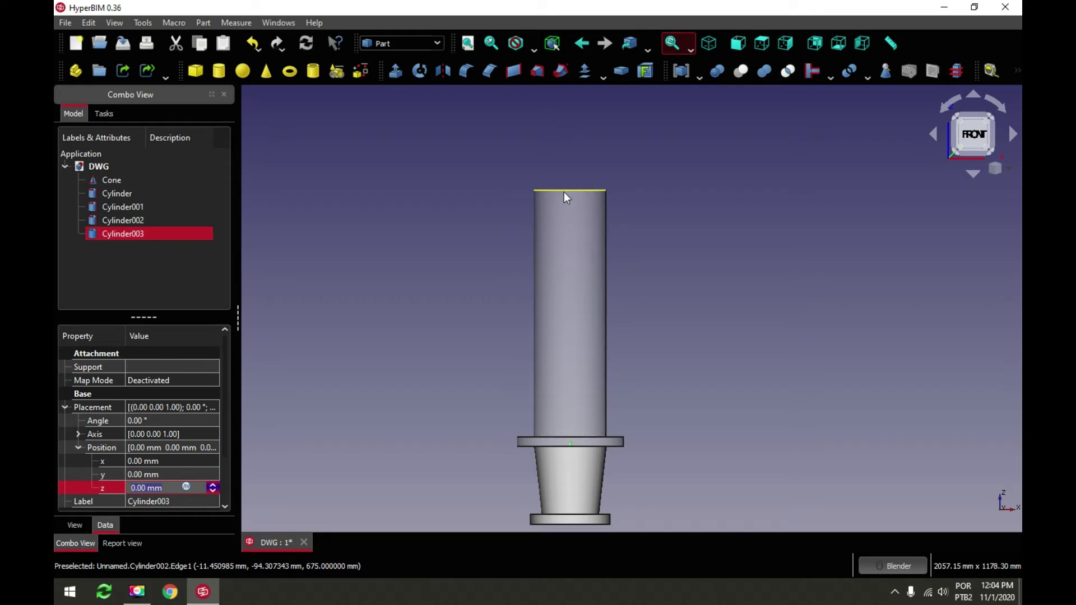
pyautogui.click(186, 486)
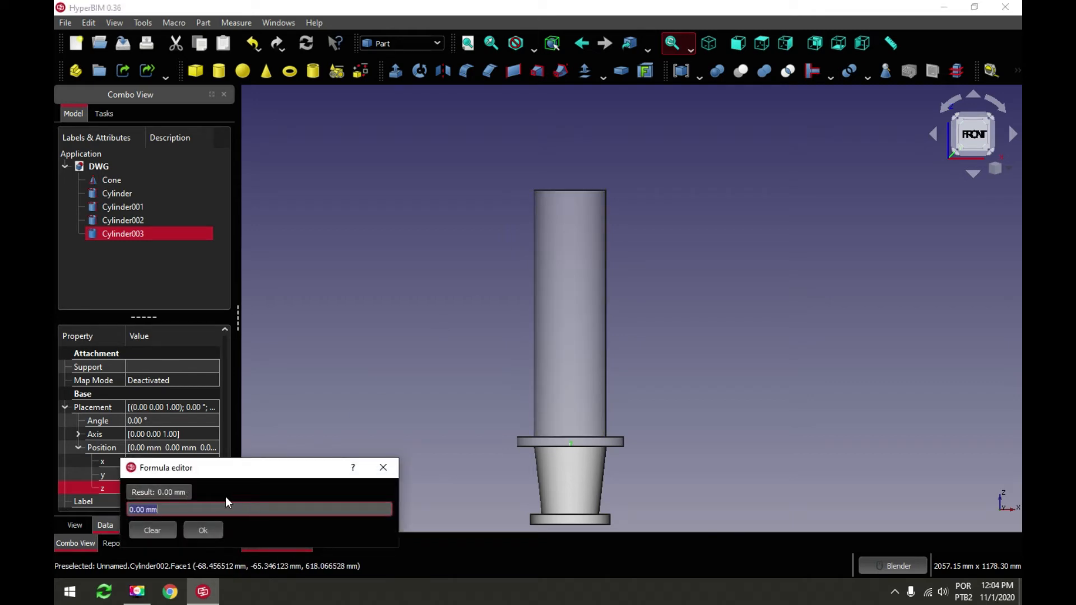
pyautogui.write('25+')
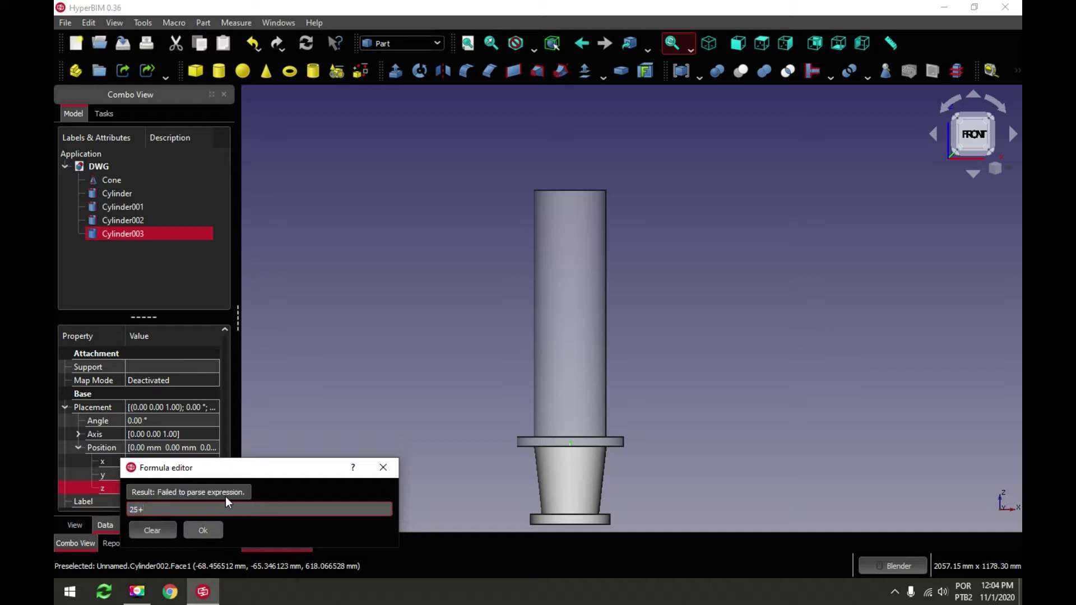
pyautogui.write('650')
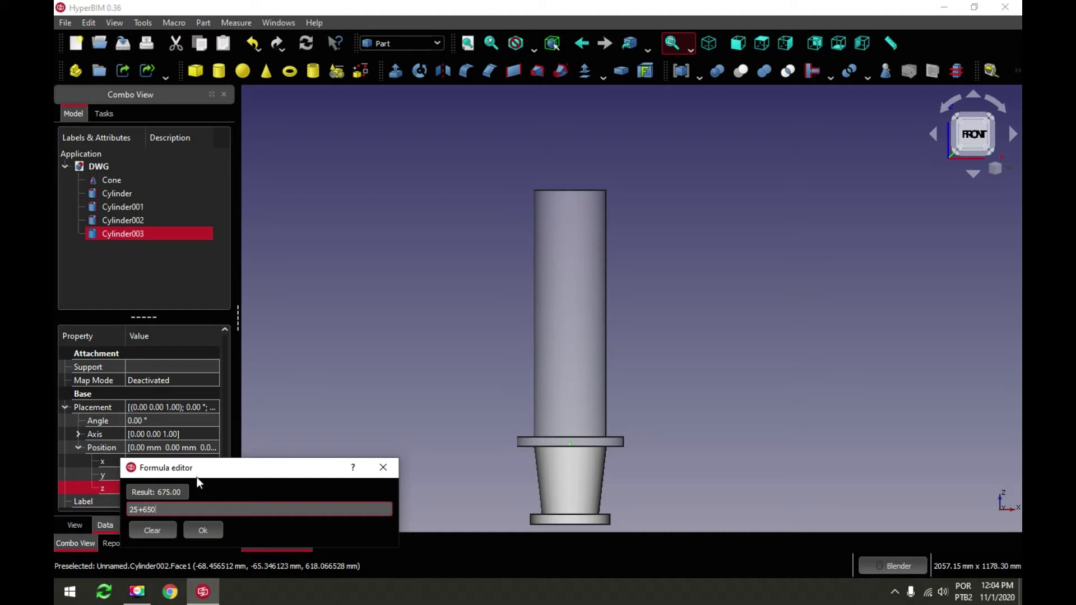
pyautogui.moveTo(243, 473); pyautogui.dragTo(300, 410)
pyautogui.click(260, 469)
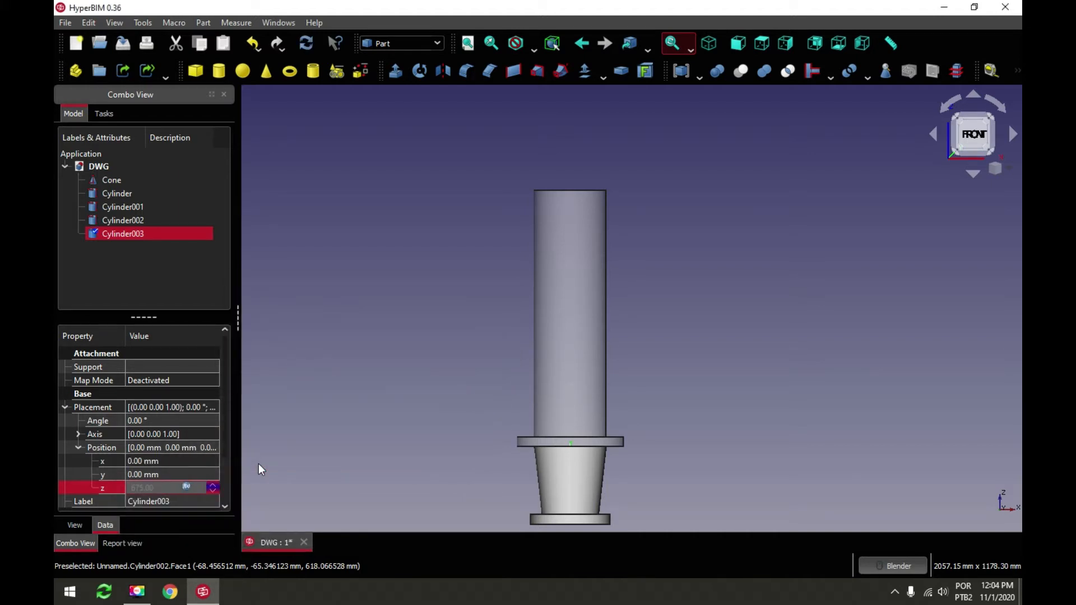
pyautogui.click(308, 43)
pyautogui.scroll(5, 560, 196)
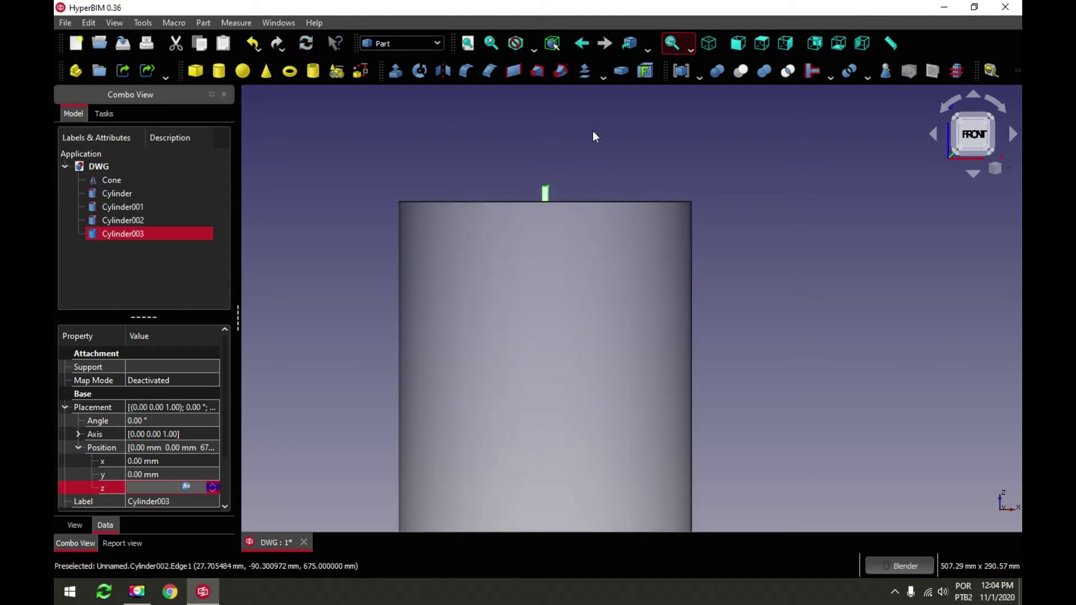
pyautogui.click(678, 42)
pyautogui.click(713, 41)
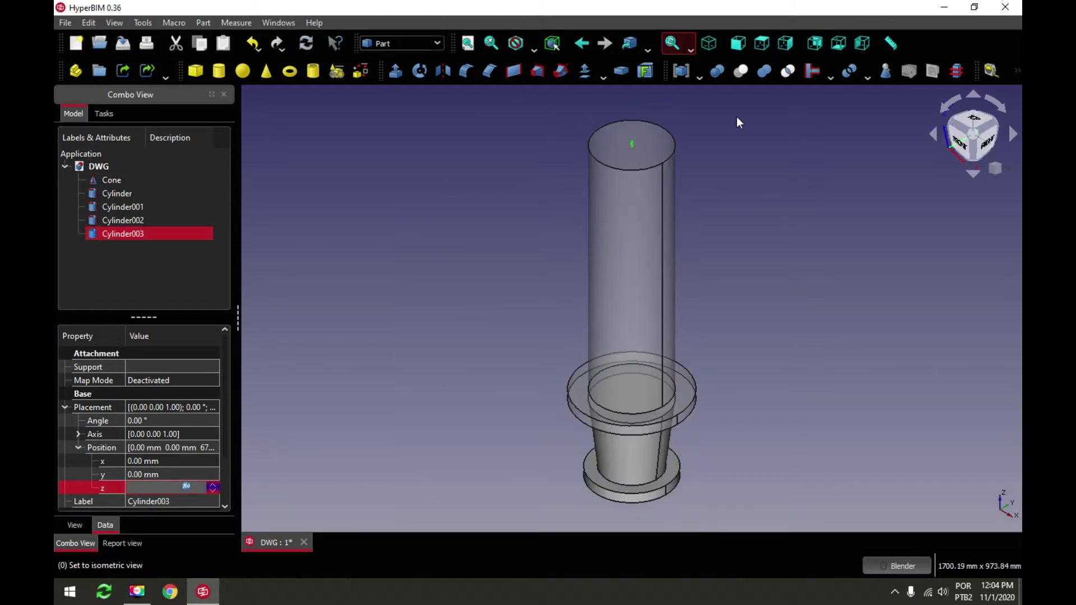
# Set the radius of the small cylinder on top of the tall cylinder to 105 mm and its height to 15 mm
pyautogui.click(161, 245)
pyautogui.click(111, 235)
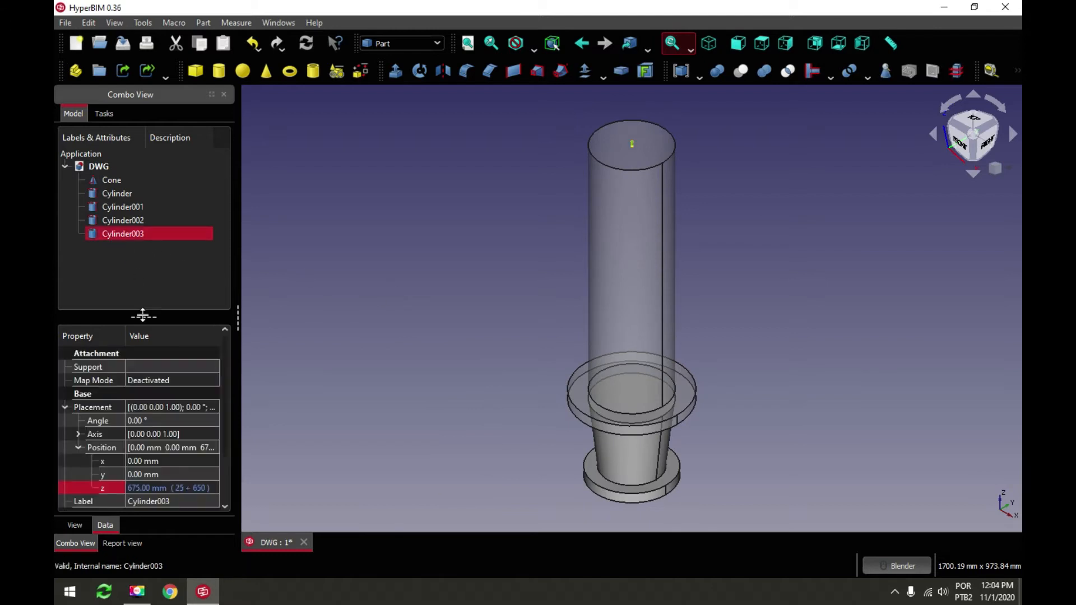
pyautogui.click(79, 448)
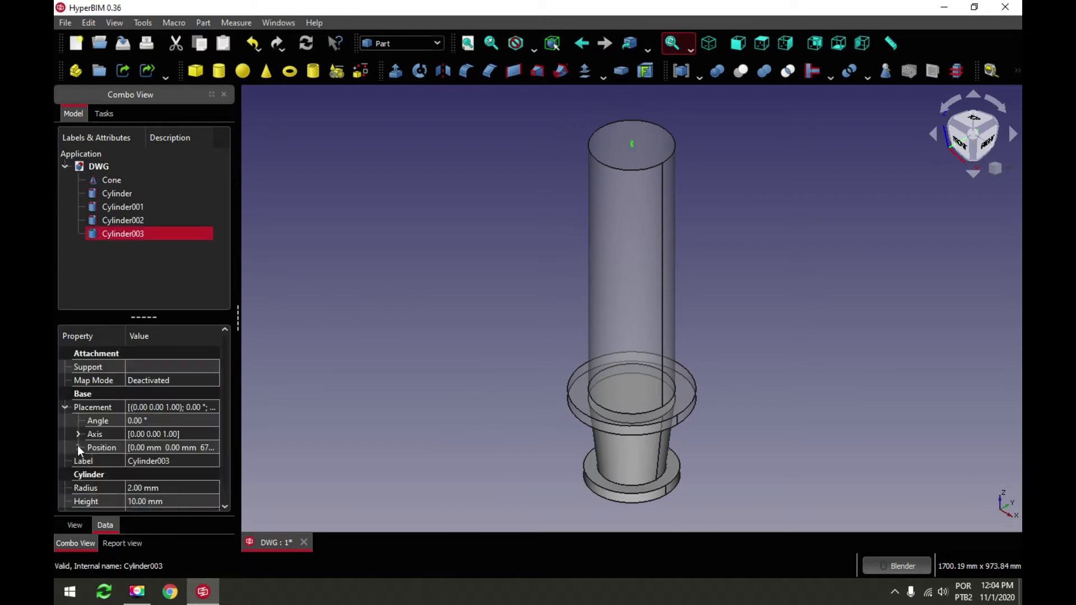
pyautogui.scroll(-1, 223, 429)
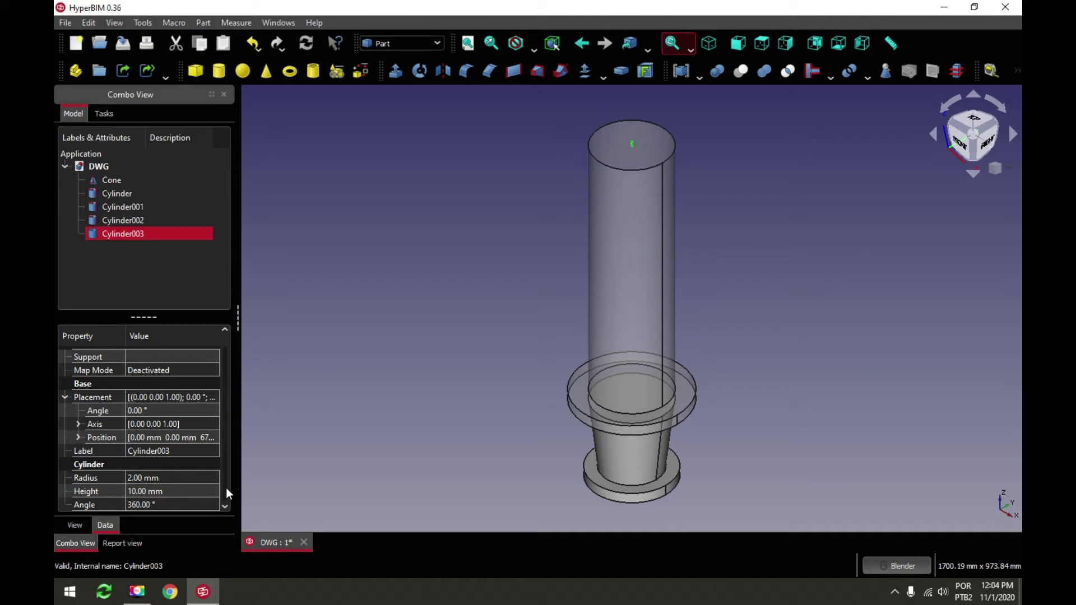
pyautogui.click(163, 476)
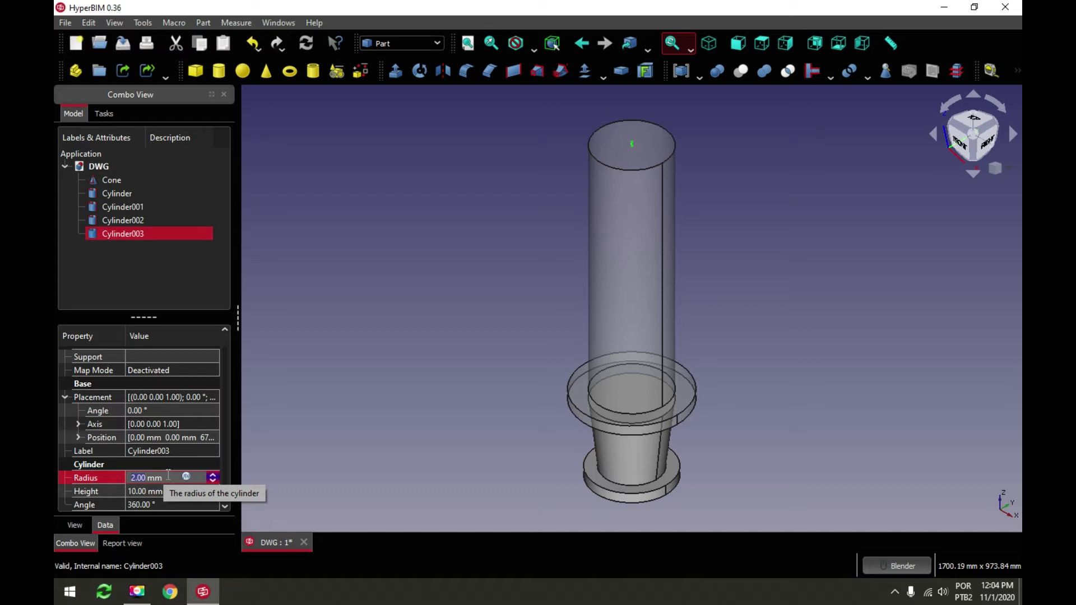
pyautogui.write('105')
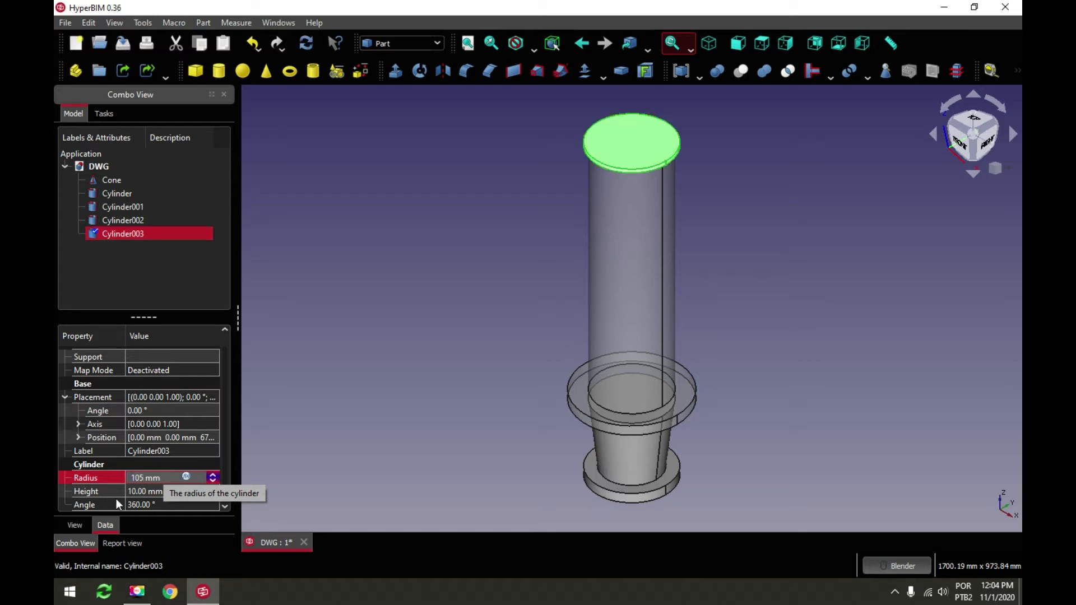
pyautogui.click(168, 492)
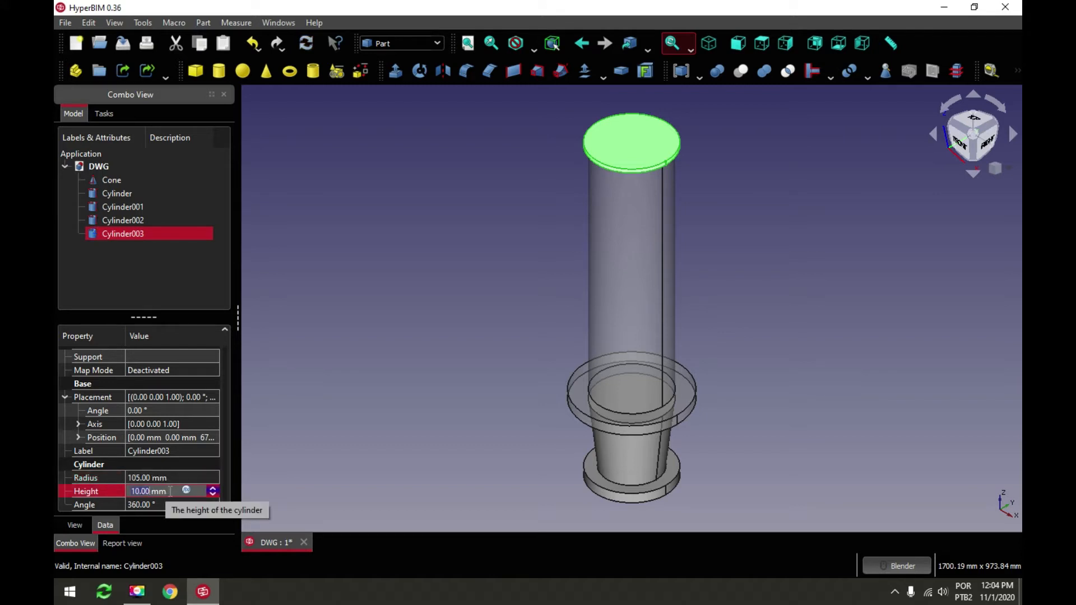
pyautogui.write('15')
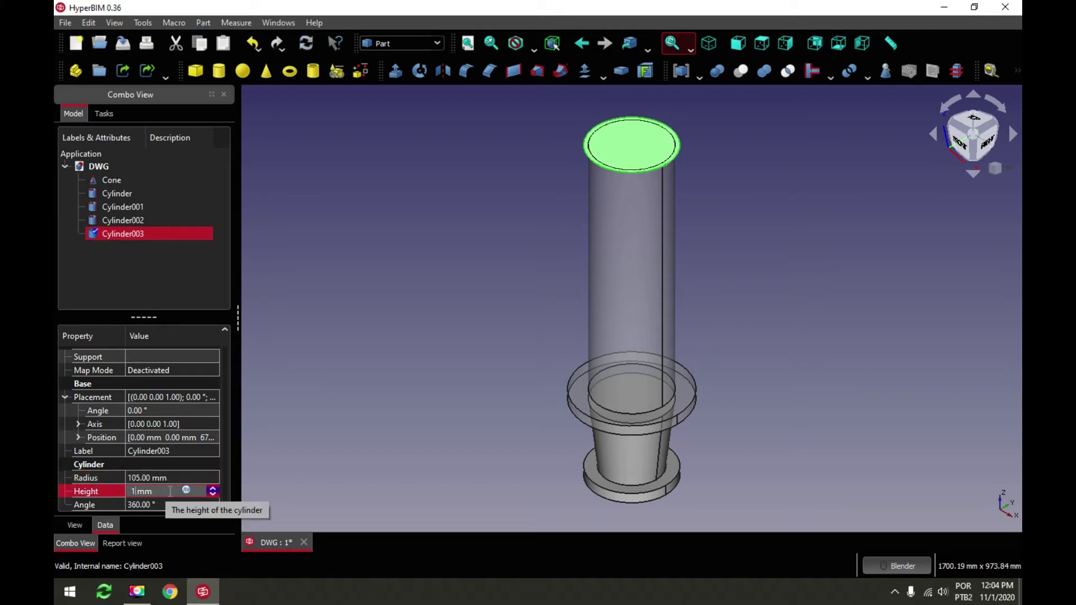
pyautogui.click(396, 306)
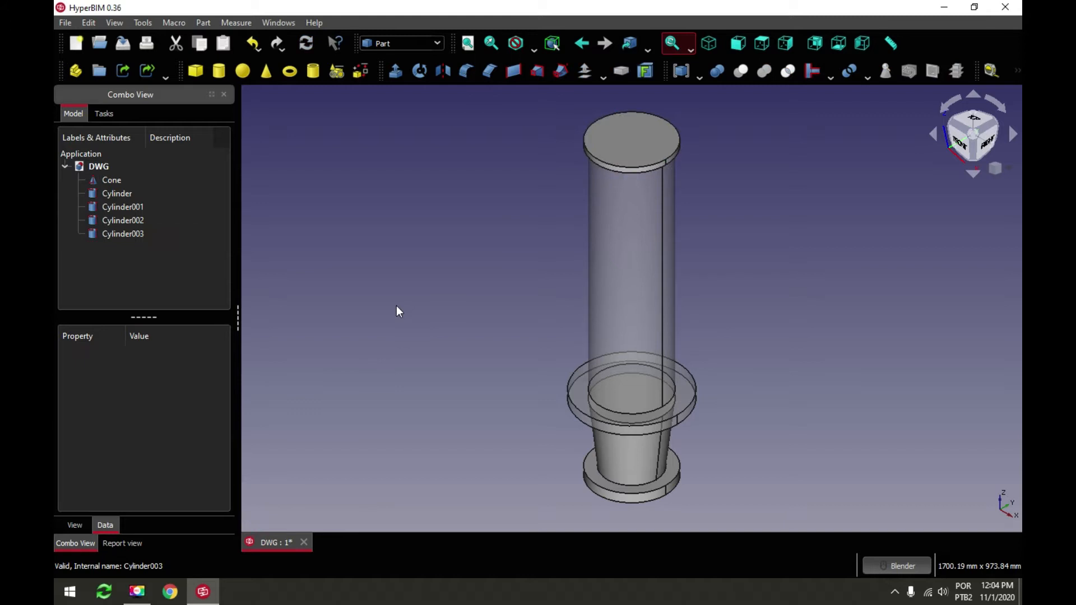
# Check the whole stack of solids in the front and isometric views
pyautogui.scroll(-2, 523, 204)
pyautogui.scroll(4, 548, 197)
pyautogui.scroll(-3, 551, 190)
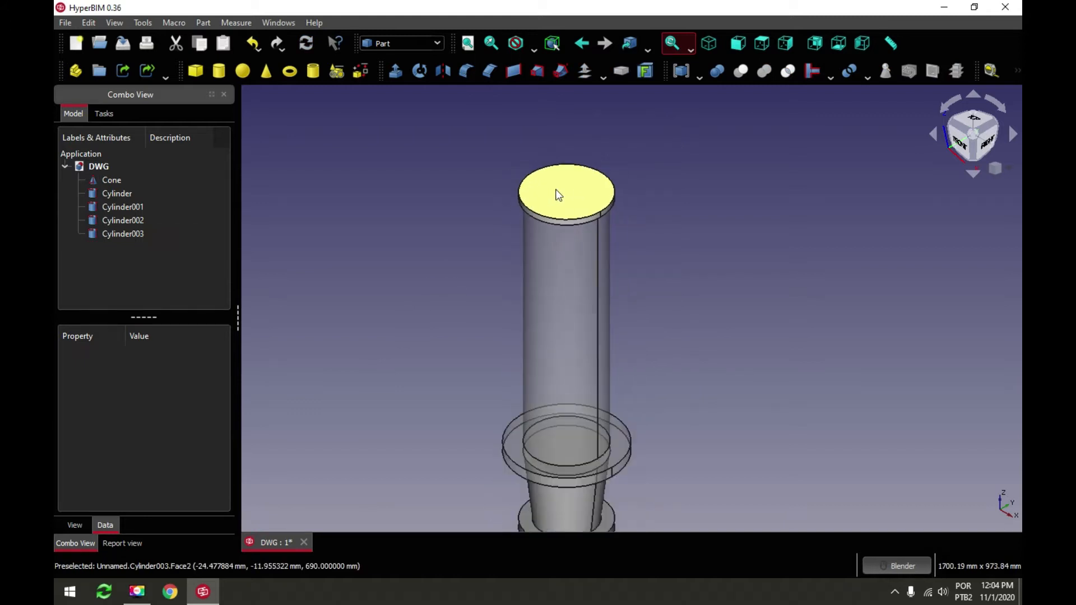
pyautogui.click(738, 43)
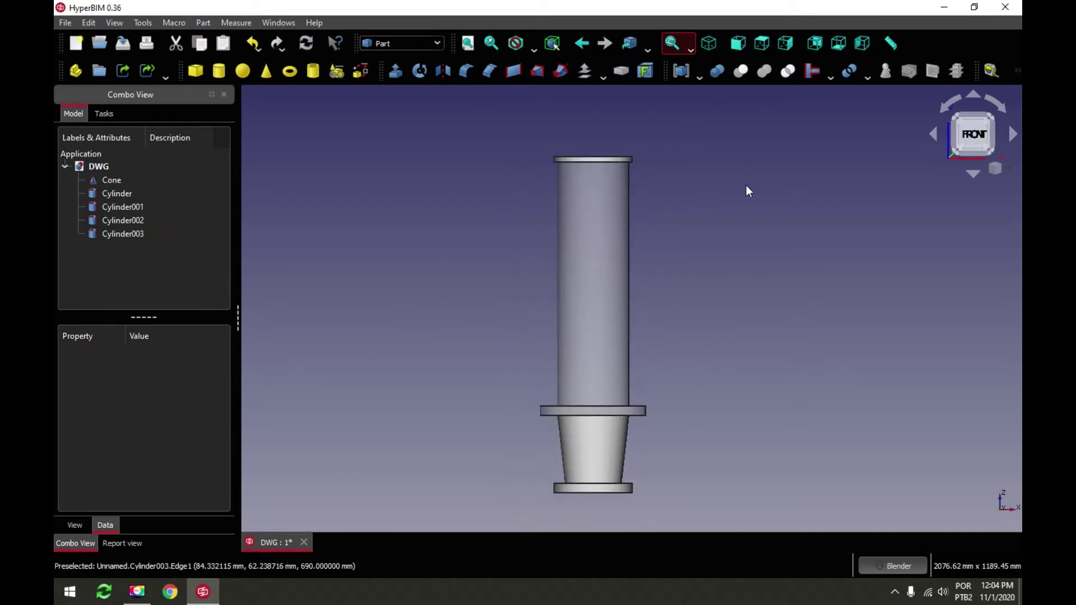
pyautogui.click(472, 44)
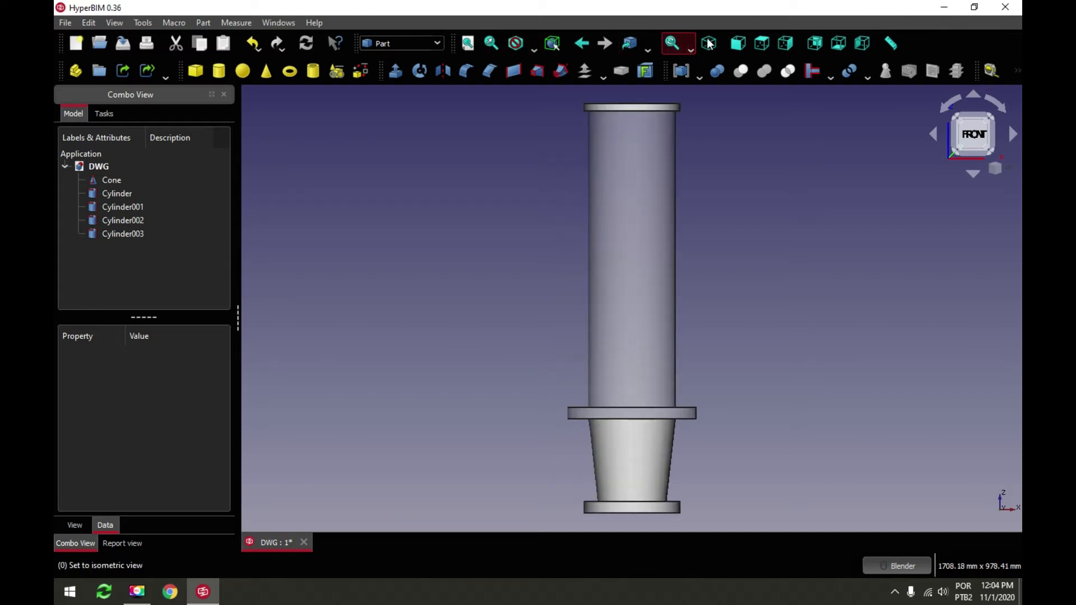
pyautogui.click(709, 43)
pyautogui.scroll(1, 720, 108)
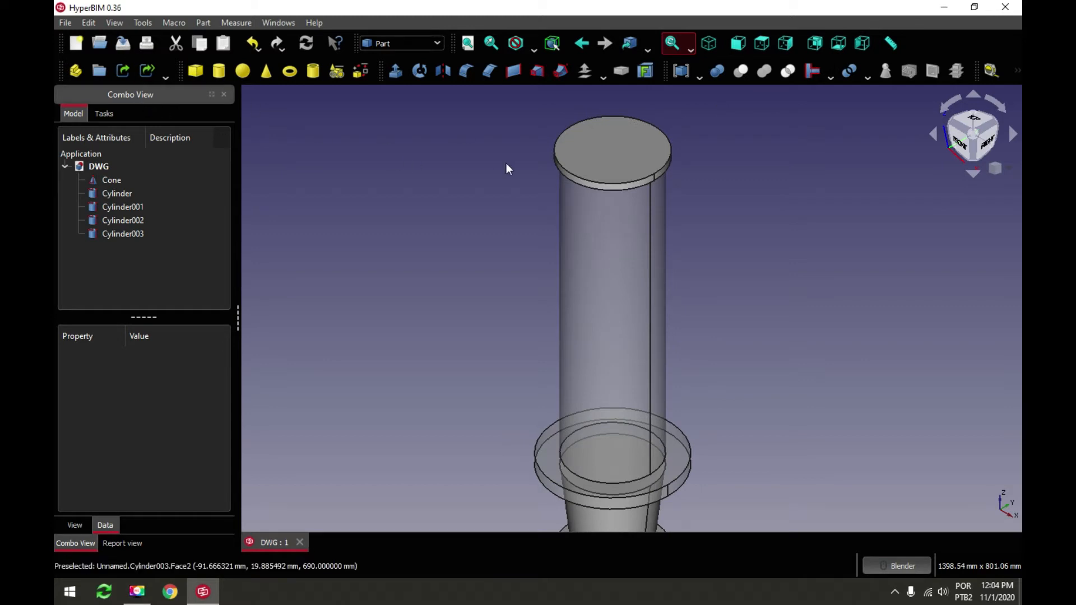
# Fillet both circular edges of the disc on top of the tall cylinder with a 7 mm radius
pyautogui.scroll(2, 558, 154)
pyautogui.click(554, 162)
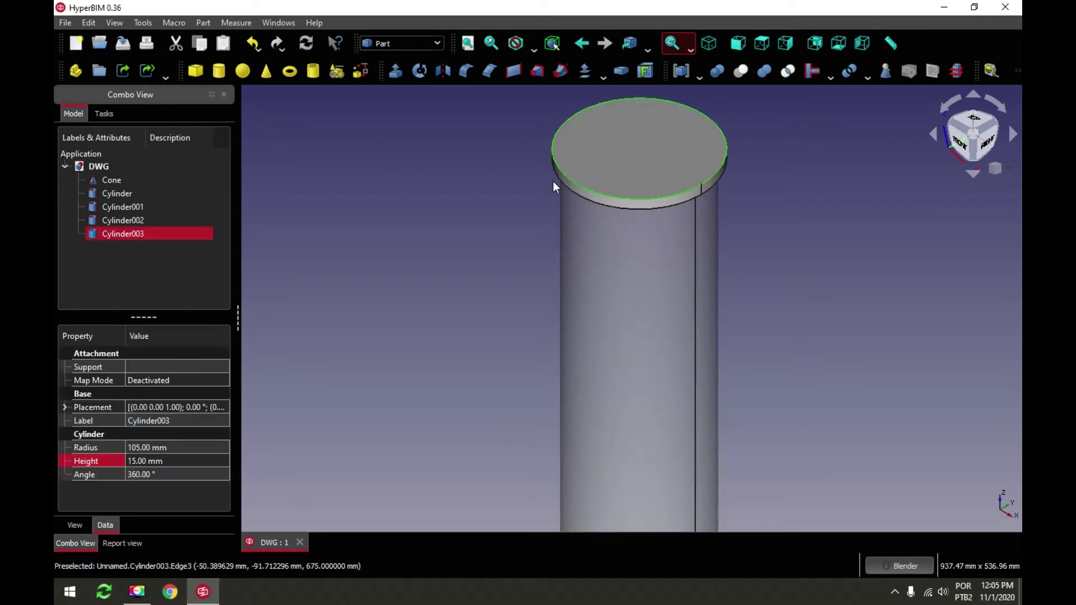
pyautogui.click(464, 71)
pyautogui.click(174, 503)
pyautogui.write('7')
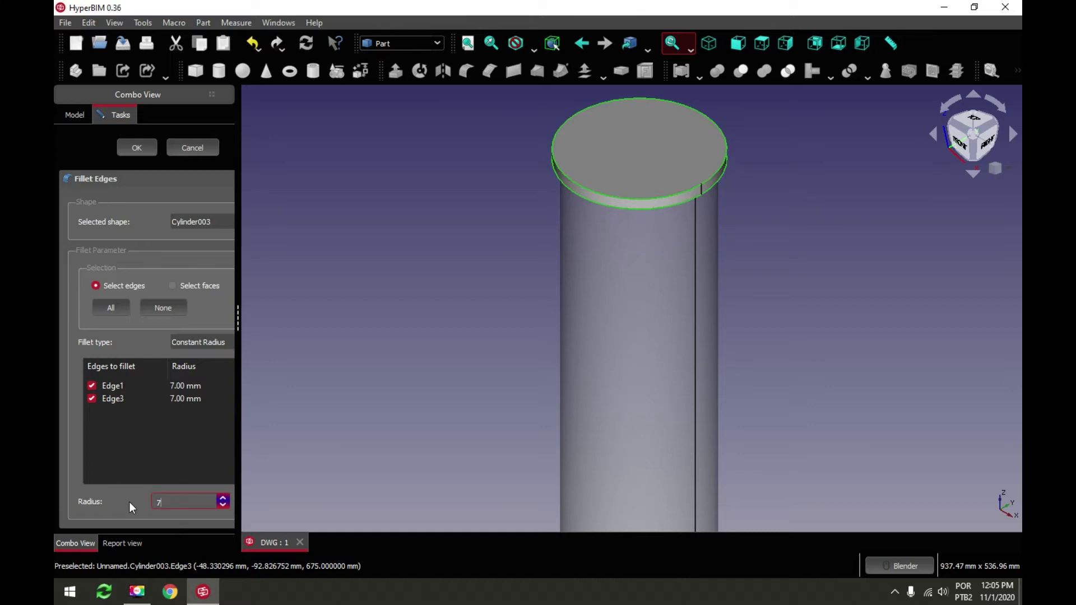
pyautogui.click(132, 148)
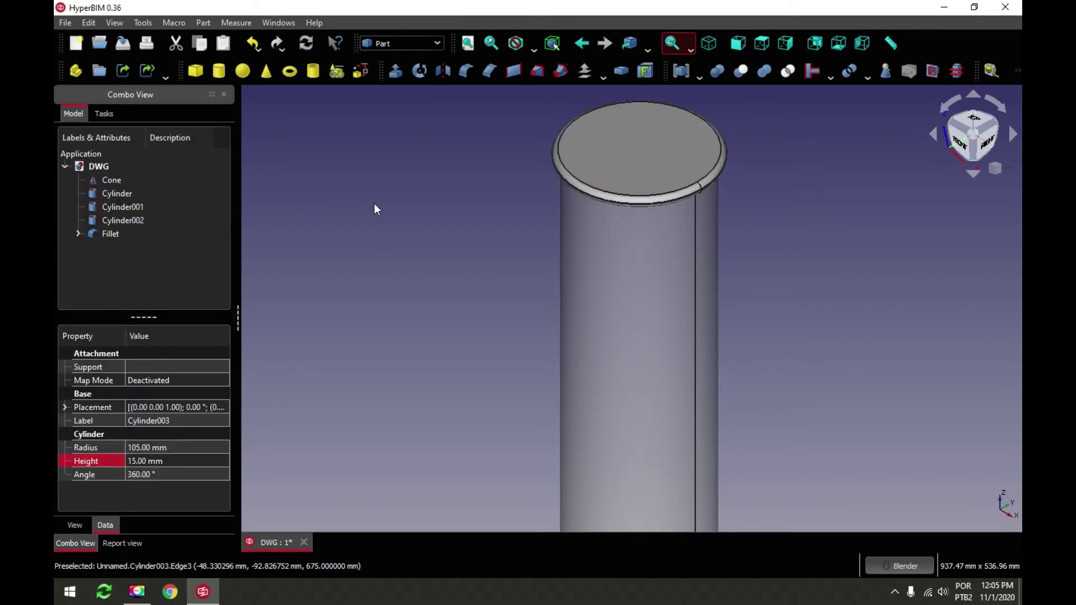
# Save the document with the filleted top disc
pyautogui.scroll(-1, 449, 241)
pyautogui.scroll(-1, 469, 279)
pyautogui.scroll(-1, 476, 280)
pyautogui.scroll(1, 475, 280)
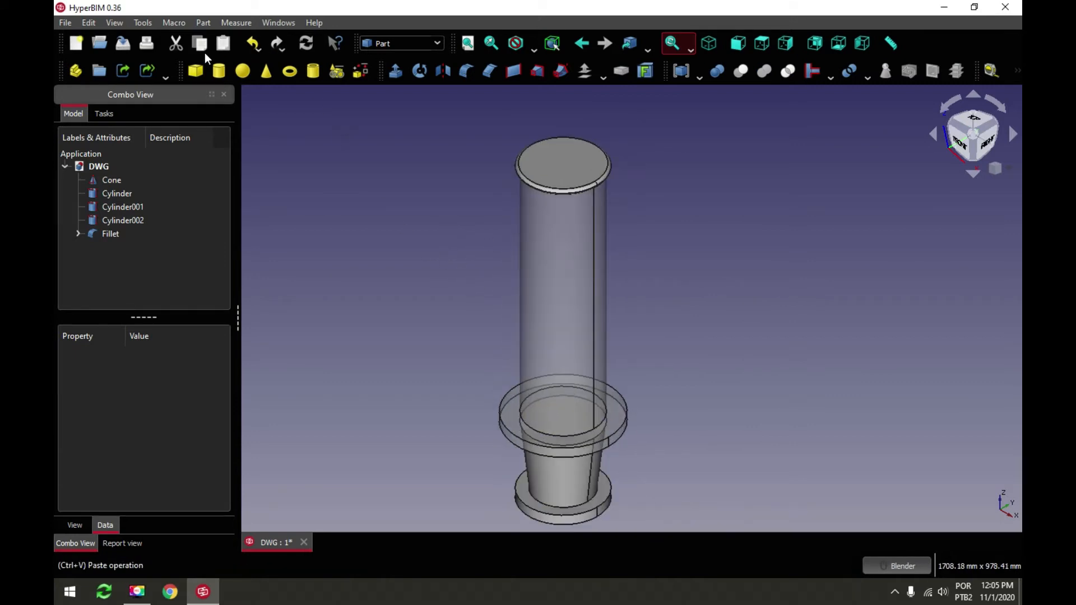
pyautogui.click(123, 43)
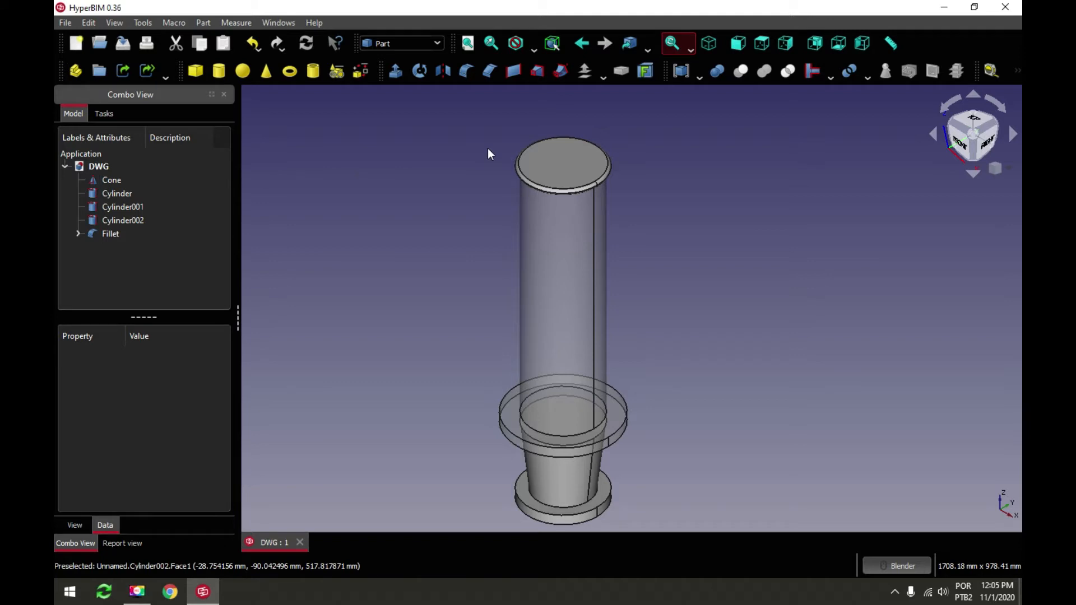
# Add a sphere solid, set its radius to 95 mm and recompute the document
pyautogui.click(738, 48)
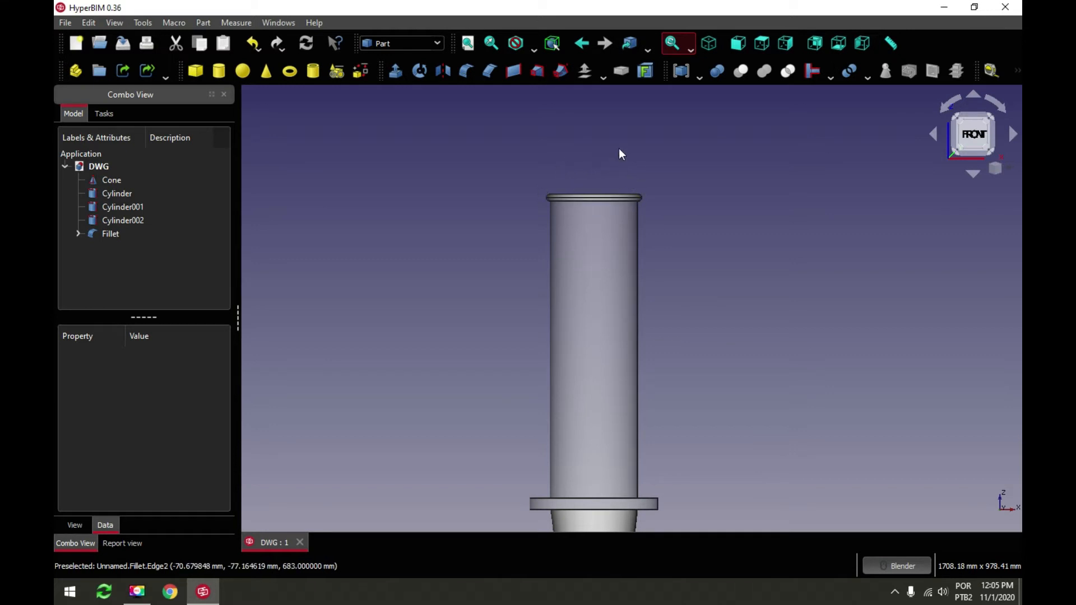
pyautogui.click(672, 43)
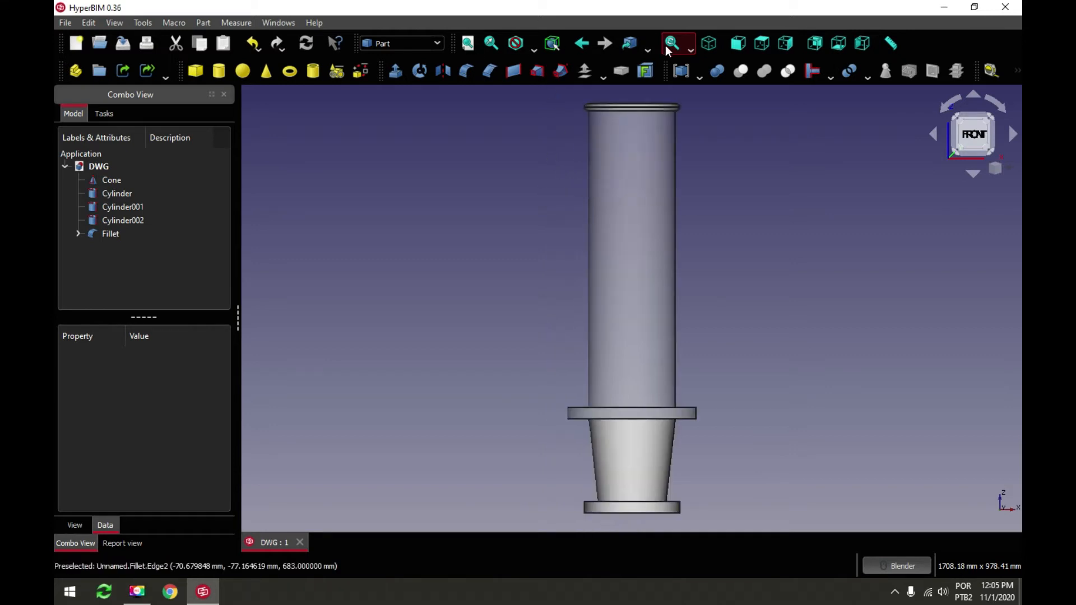
pyautogui.click(709, 43)
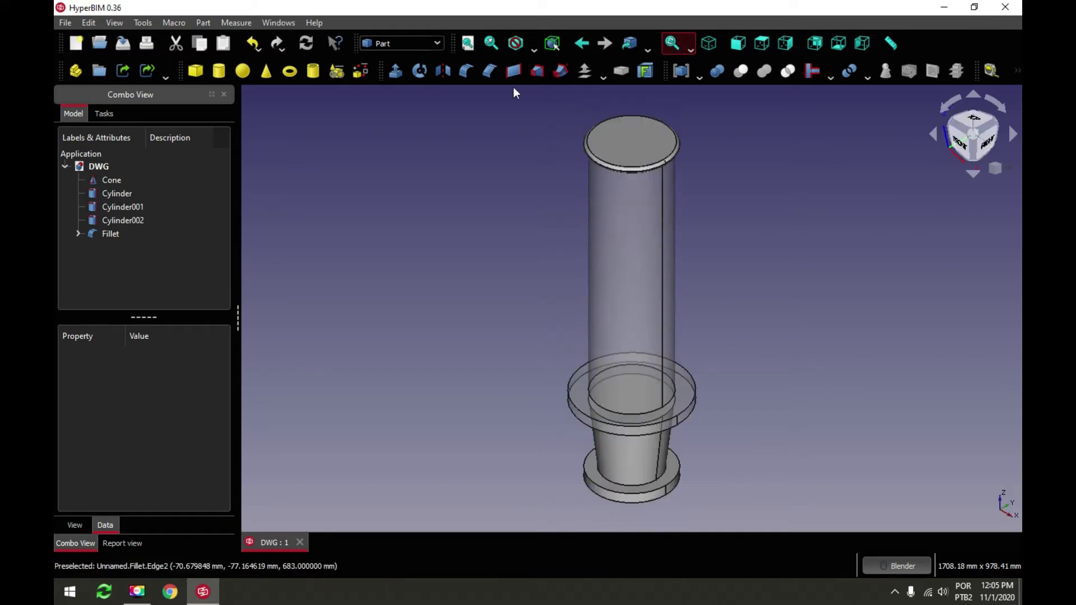
pyautogui.click(245, 73)
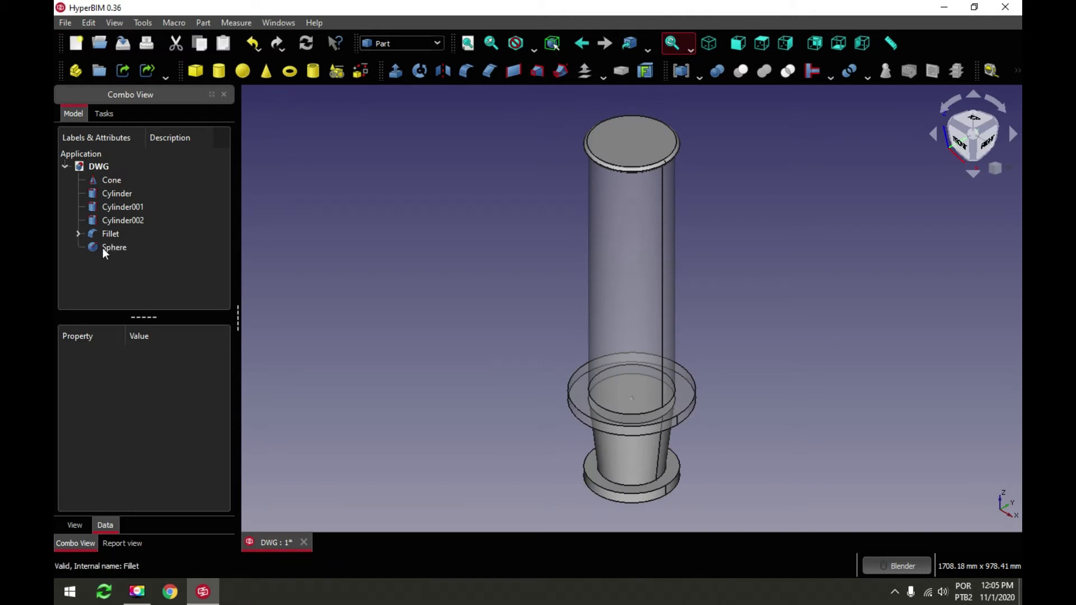
pyautogui.click(104, 247)
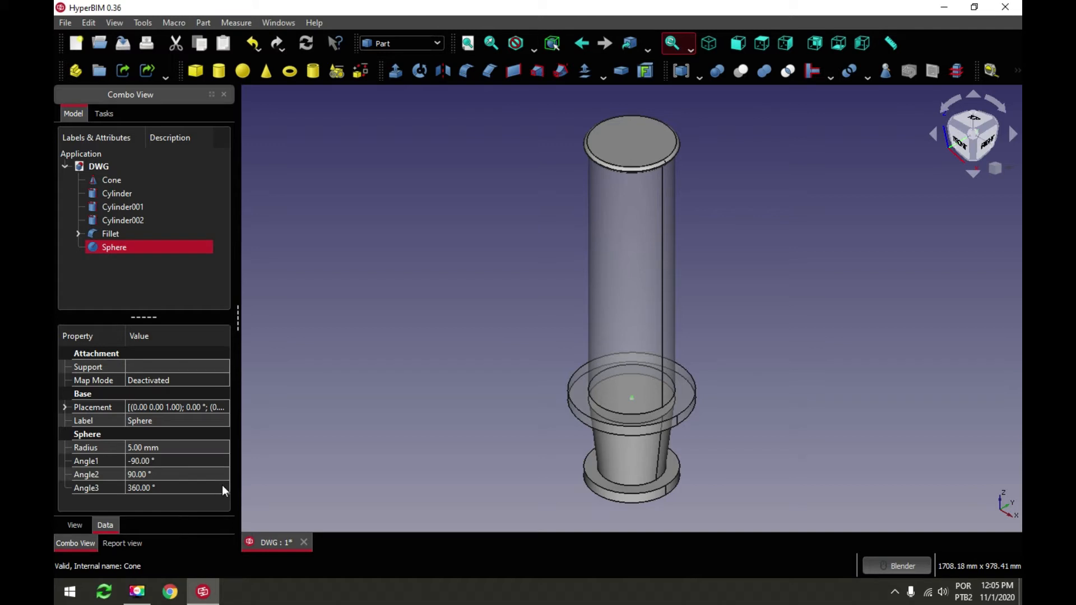
pyautogui.click(179, 447)
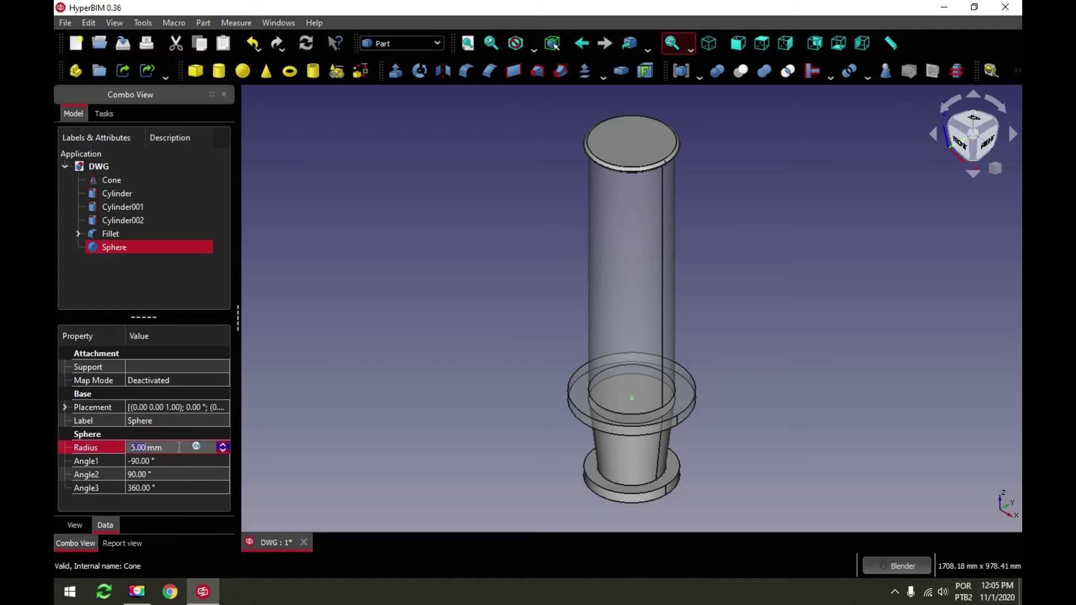
pyautogui.write('95')
pyautogui.click(306, 44)
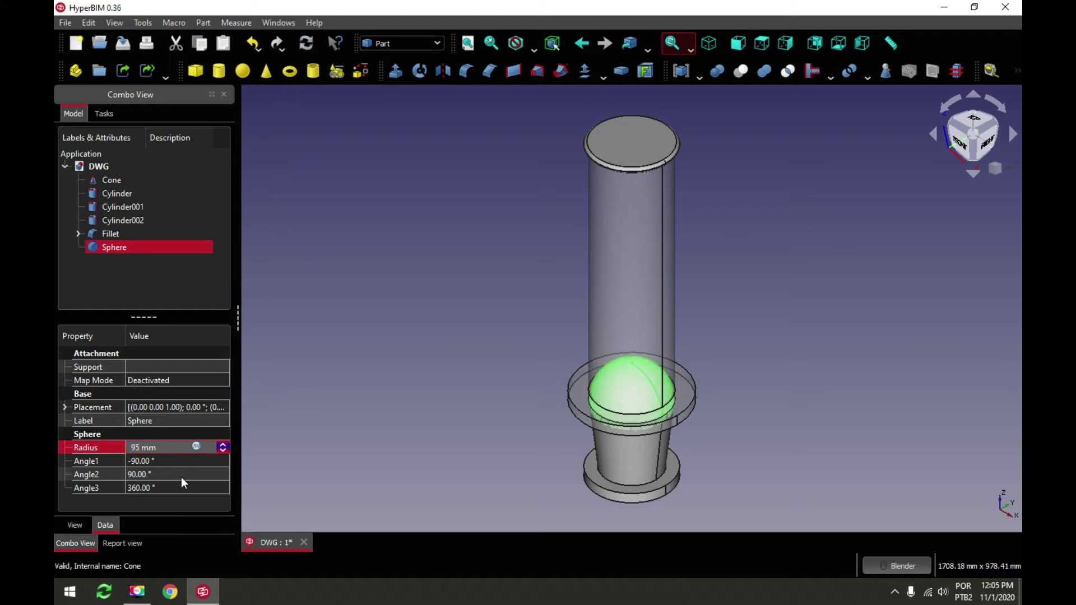
# Set the sphere's Z position with the formula 25+650+15 and recompute the document
pyautogui.click(65, 408)
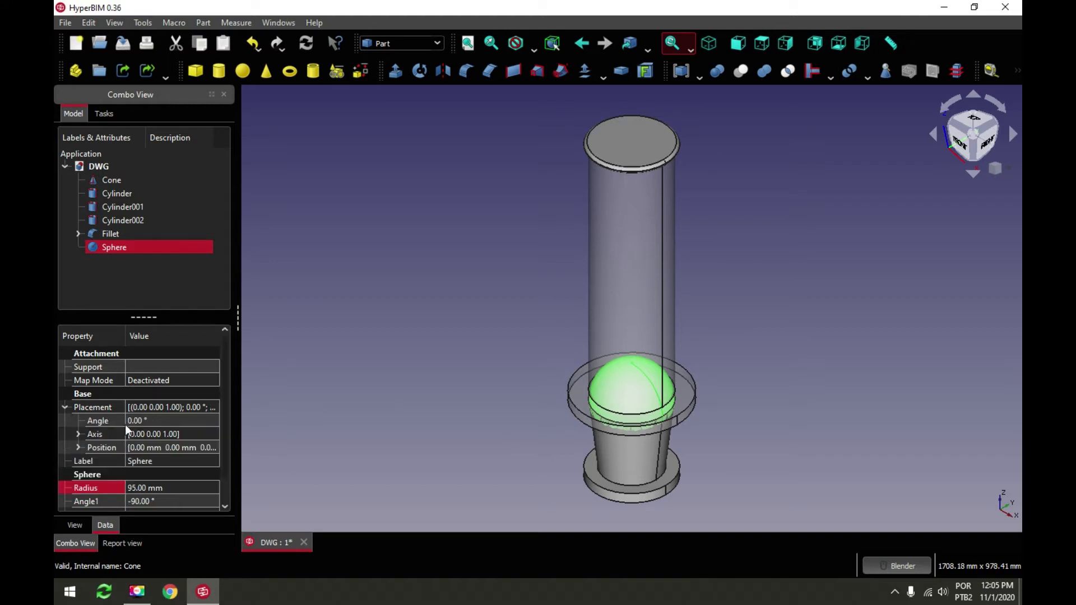
pyautogui.click(78, 448)
pyautogui.click(165, 486)
pyautogui.click(186, 487)
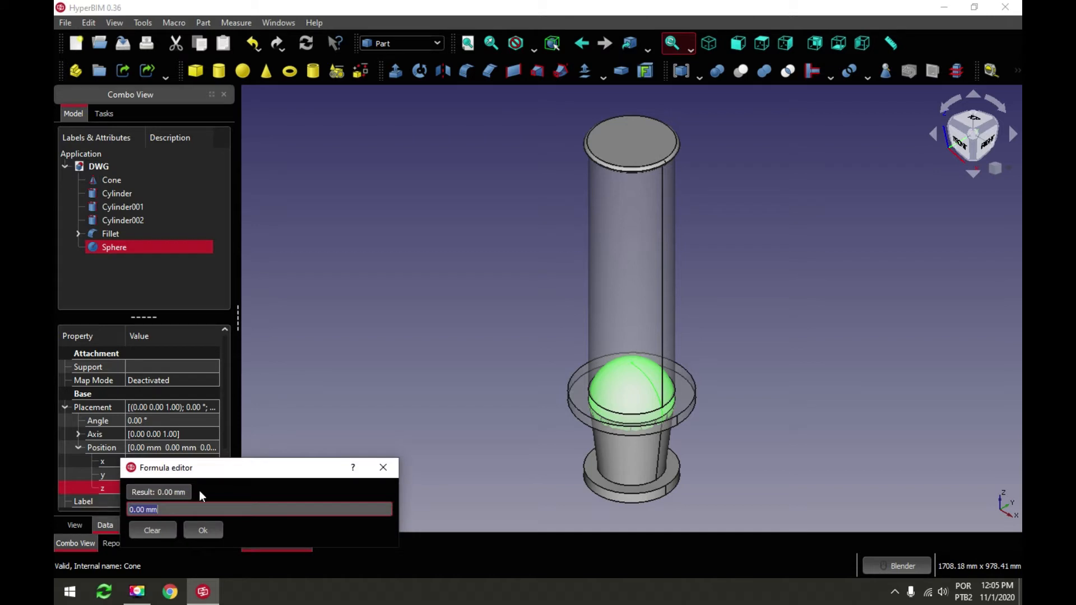
pyautogui.write('25+650+')
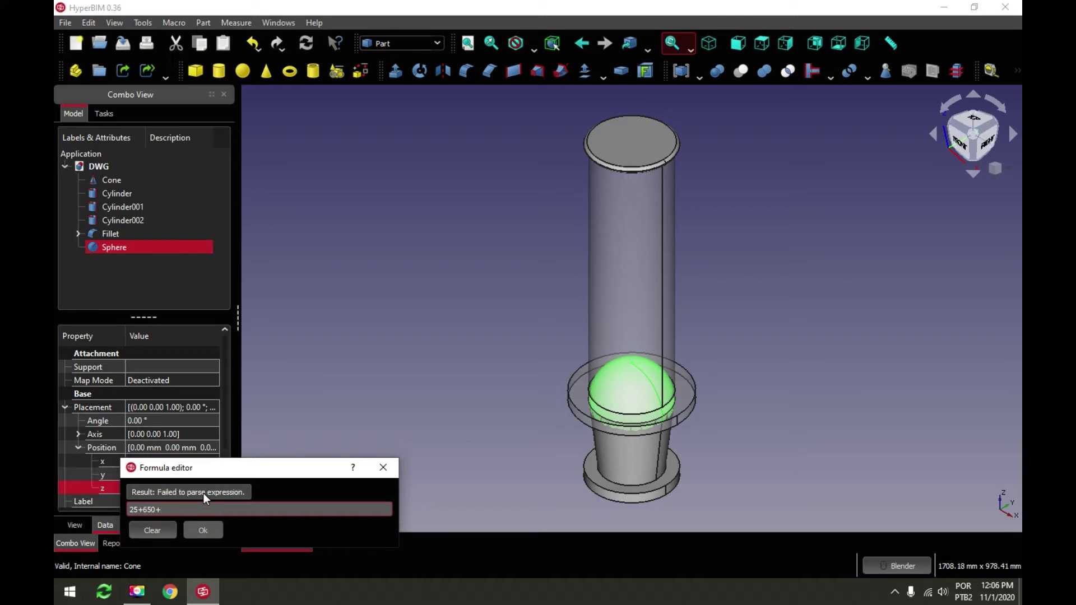
pyautogui.write('15')
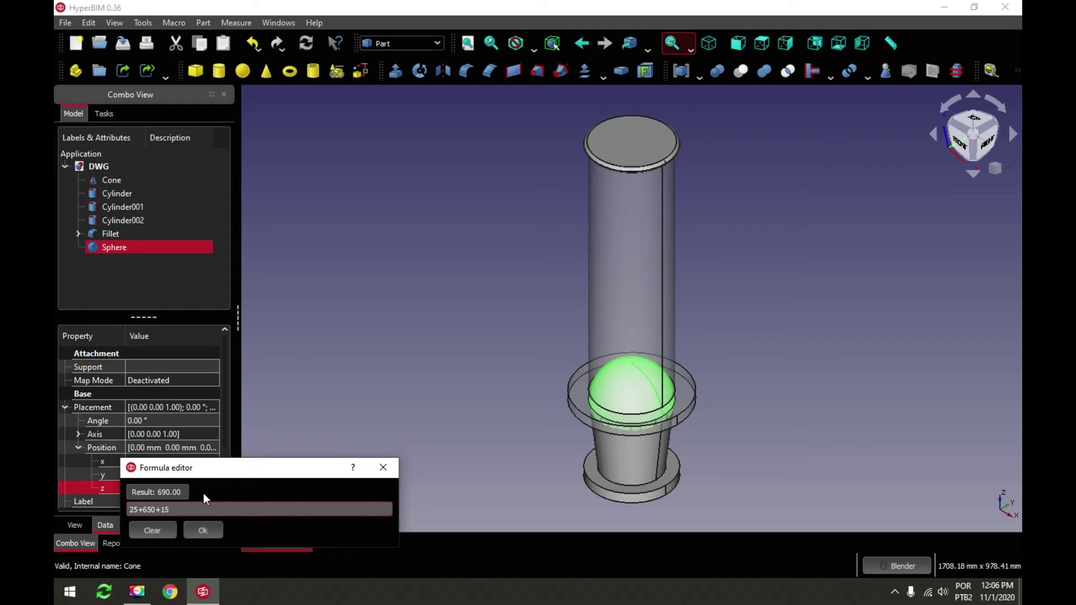
pyautogui.click(208, 532)
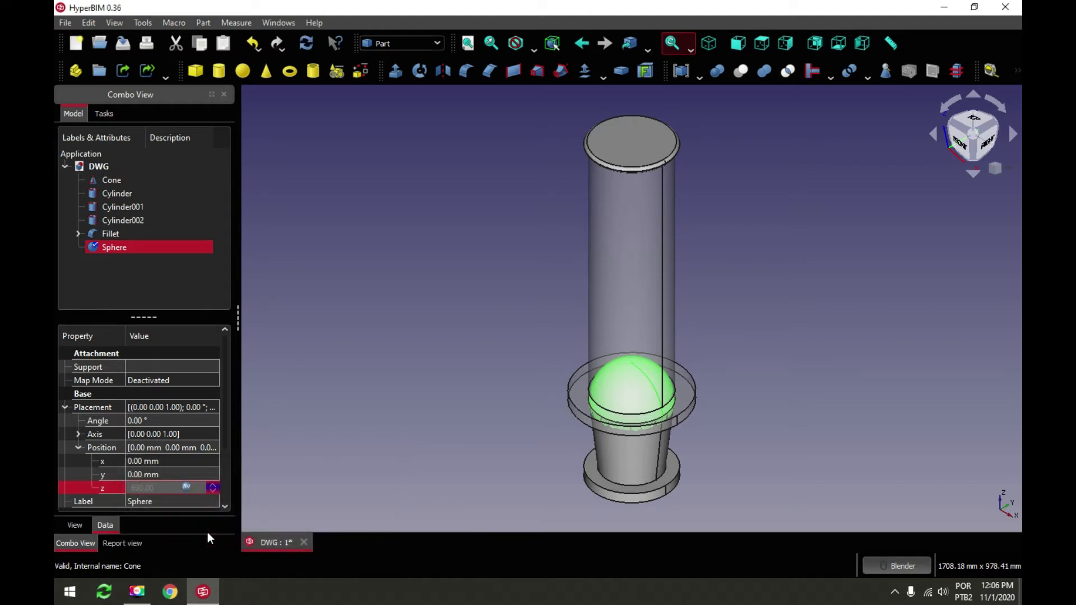
pyautogui.click(305, 45)
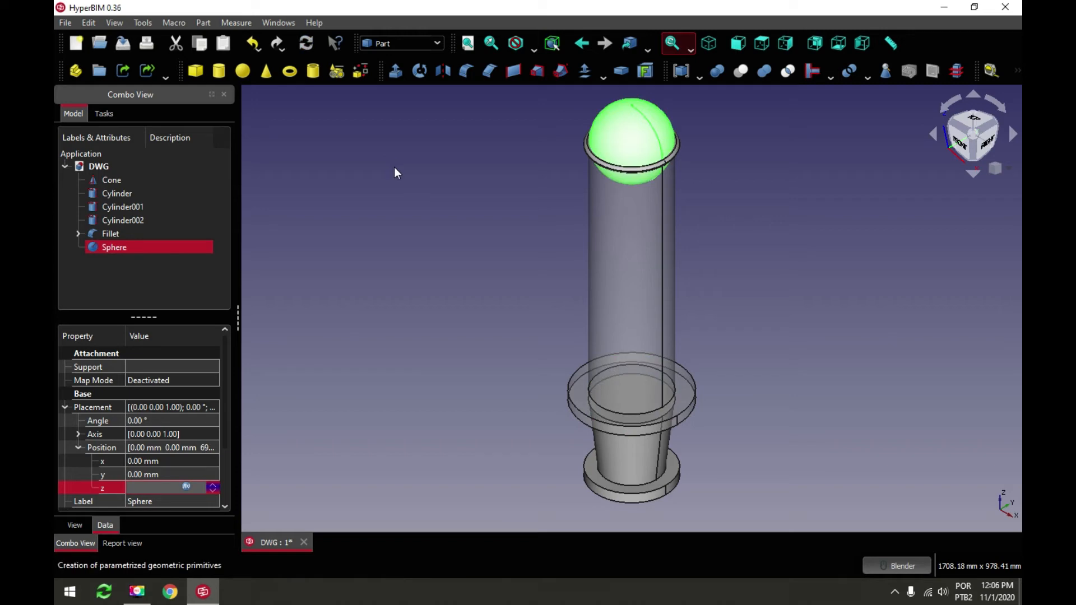
# Check how the sphere sits on the filleted disc in close-up and front views, and save the document
pyautogui.click(547, 147)
pyautogui.scroll(3, 616, 129)
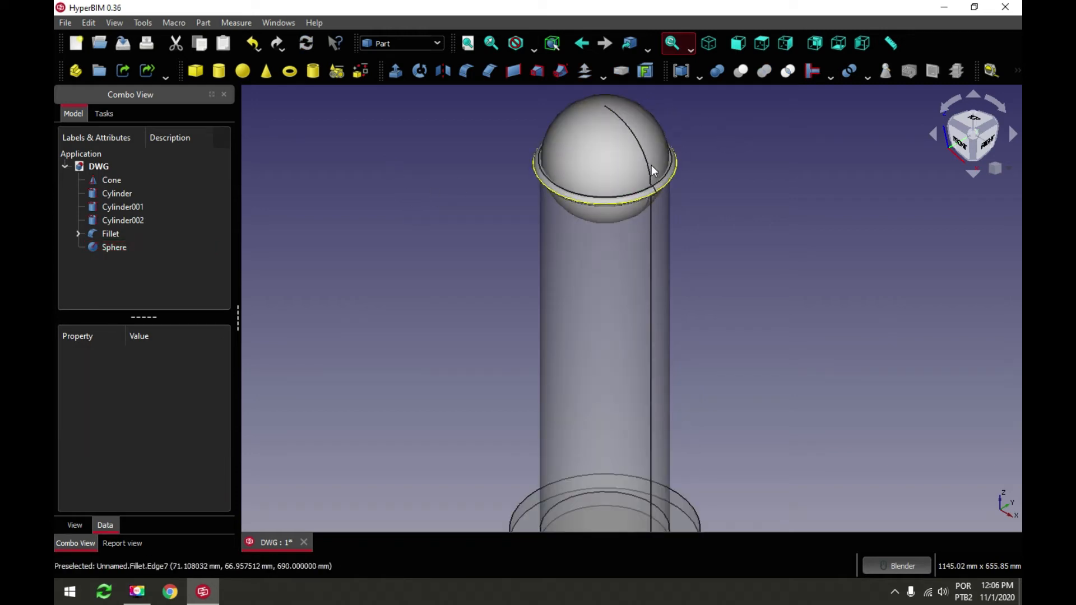
pyautogui.scroll(3, 689, 187)
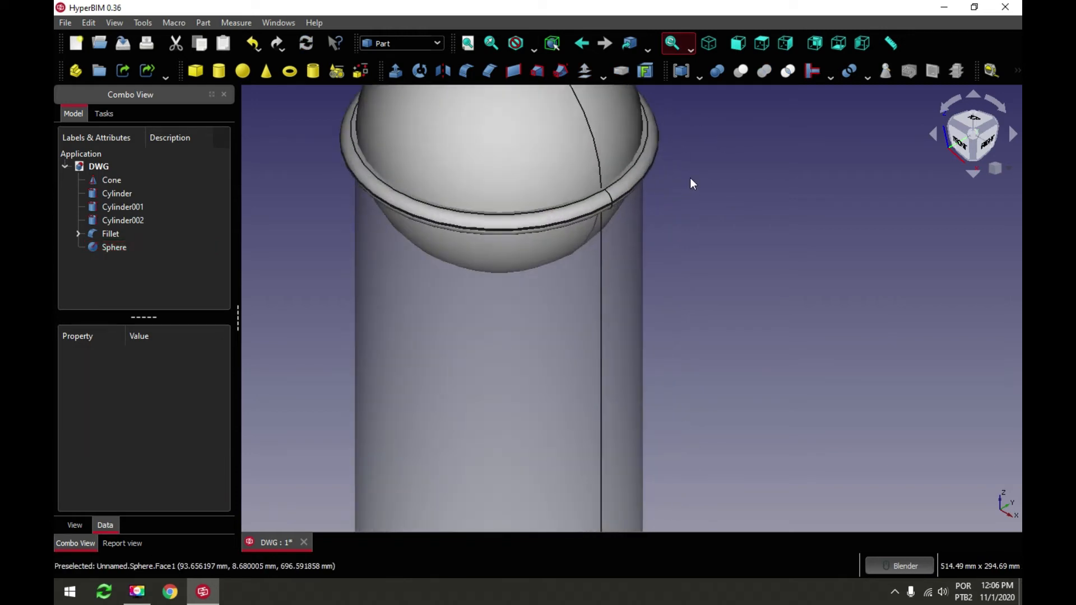
pyautogui.scroll(-5, 691, 185)
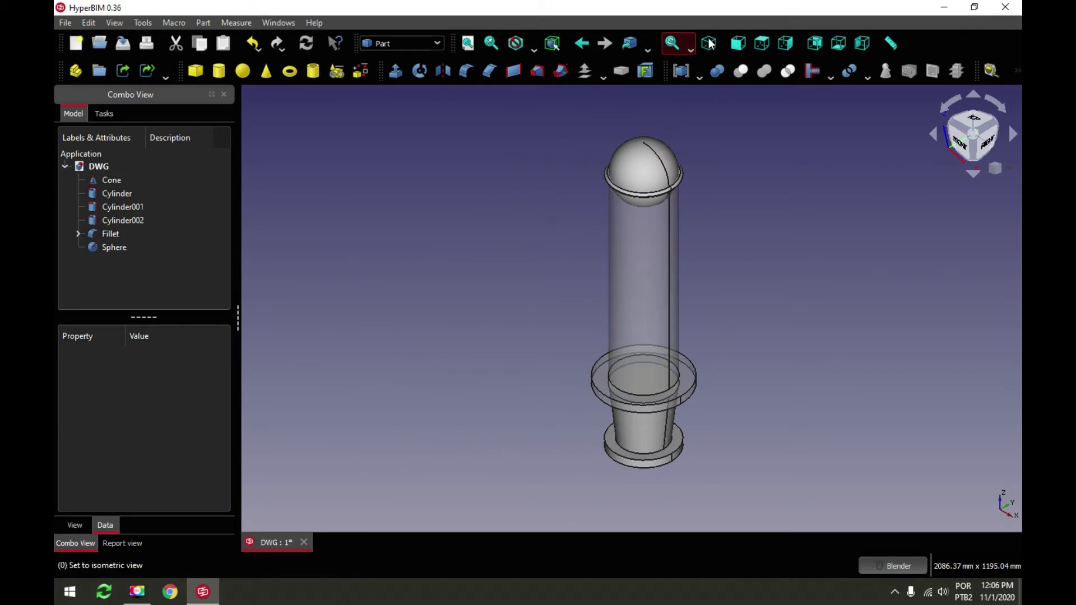
pyautogui.click(738, 45)
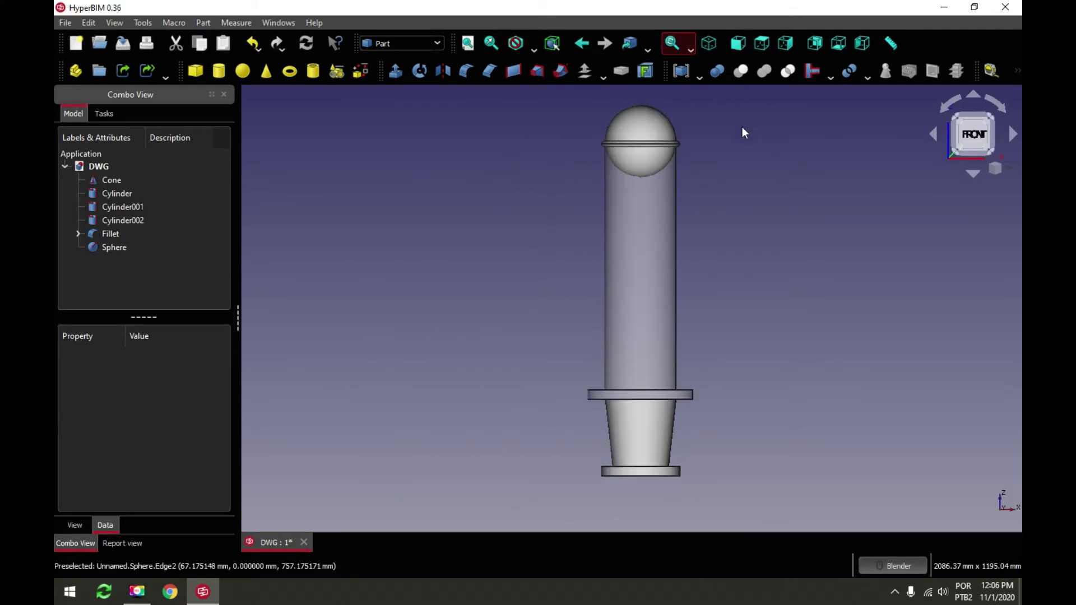
pyautogui.click(708, 45)
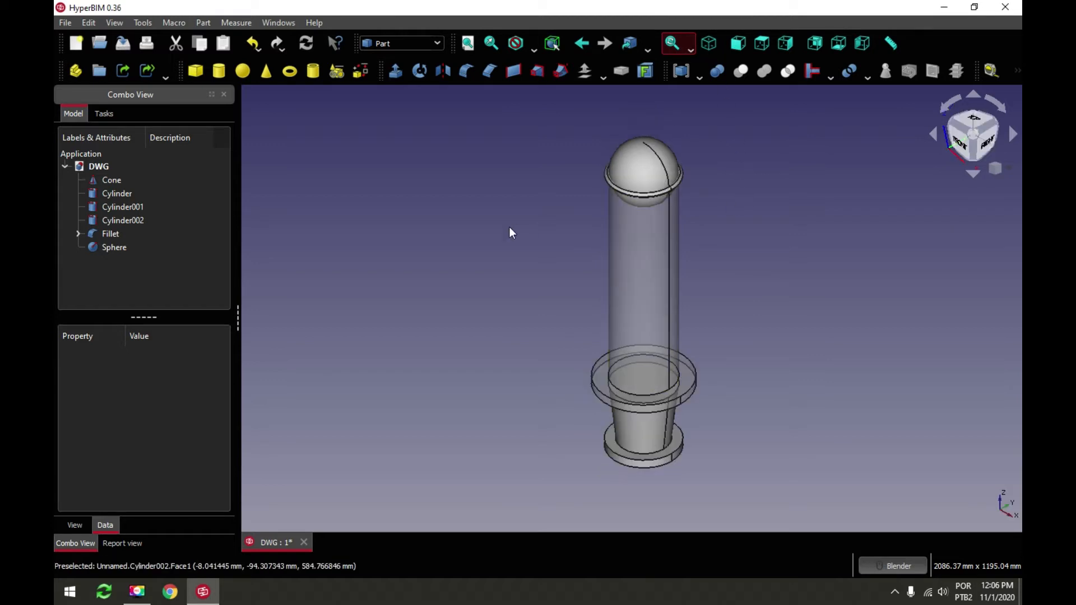
pyautogui.click(123, 43)
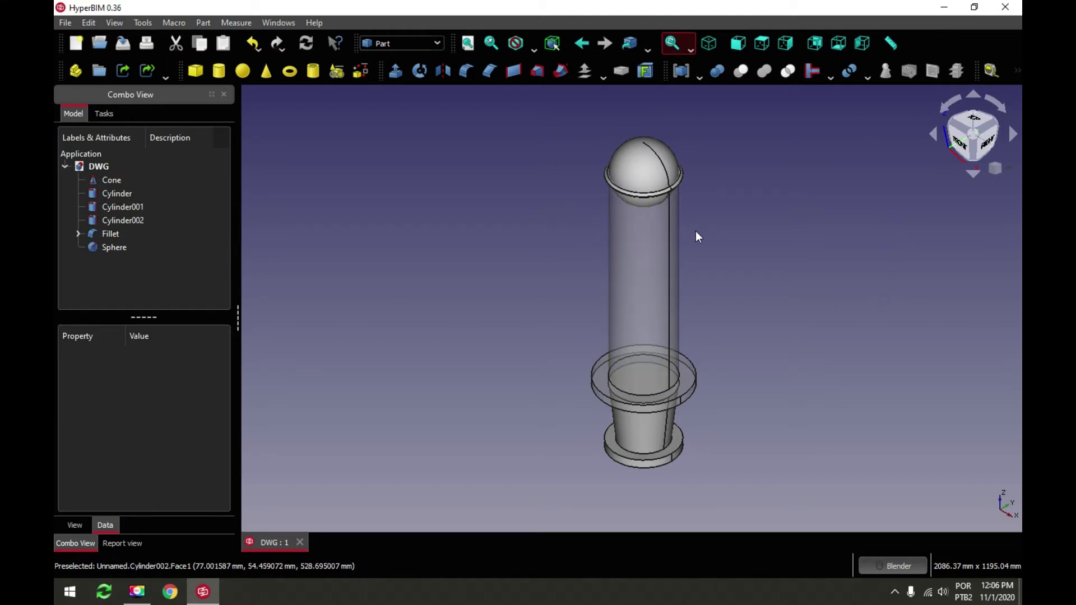
# Add another cylinder solid in the front view and show its radius and height data
pyautogui.click(738, 43)
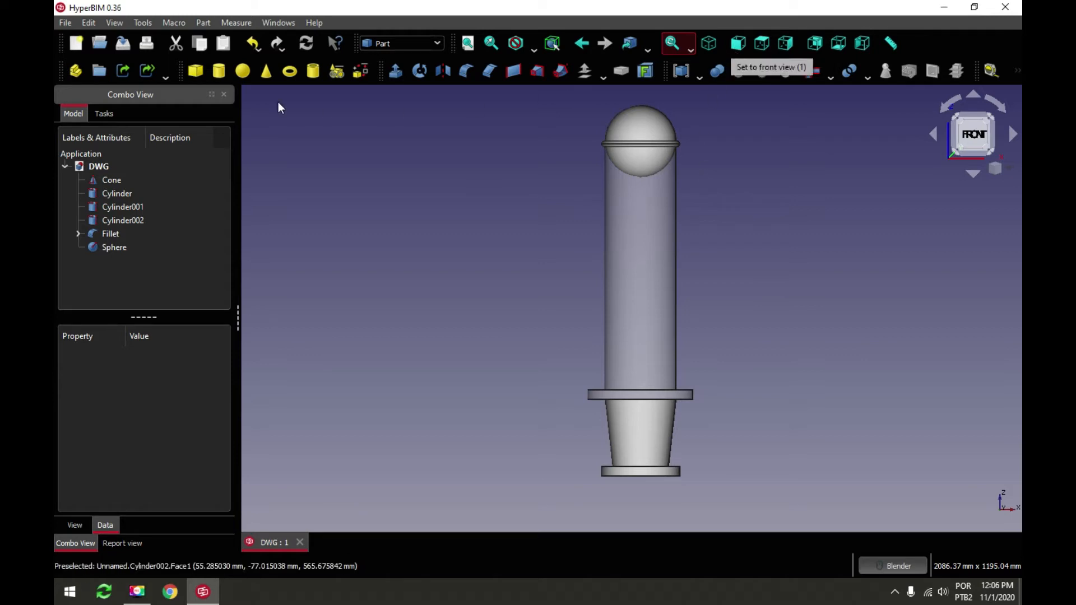
pyautogui.click(218, 71)
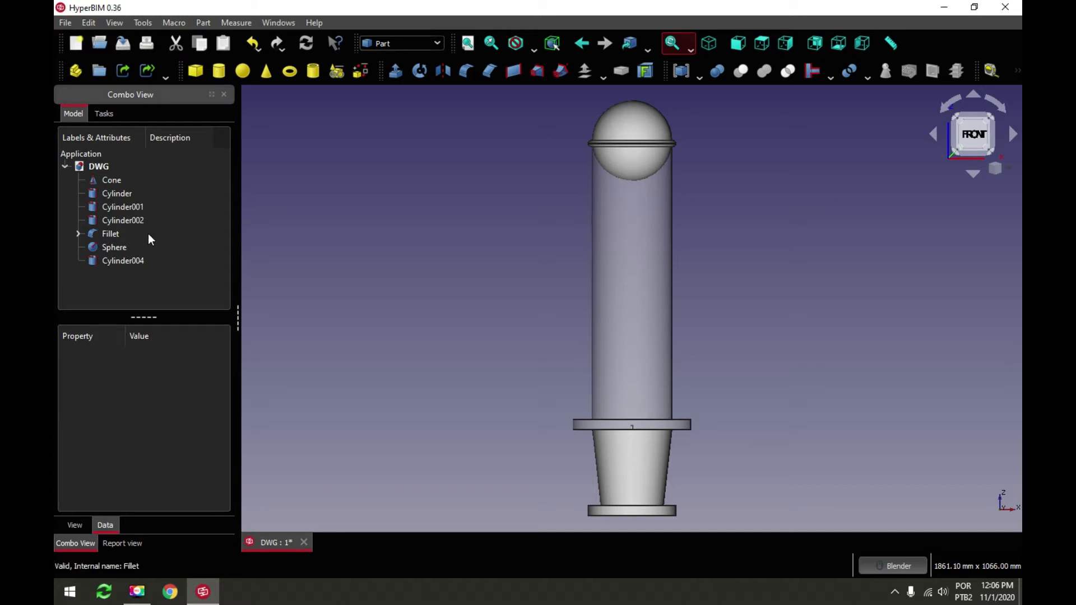
pyautogui.click(119, 260)
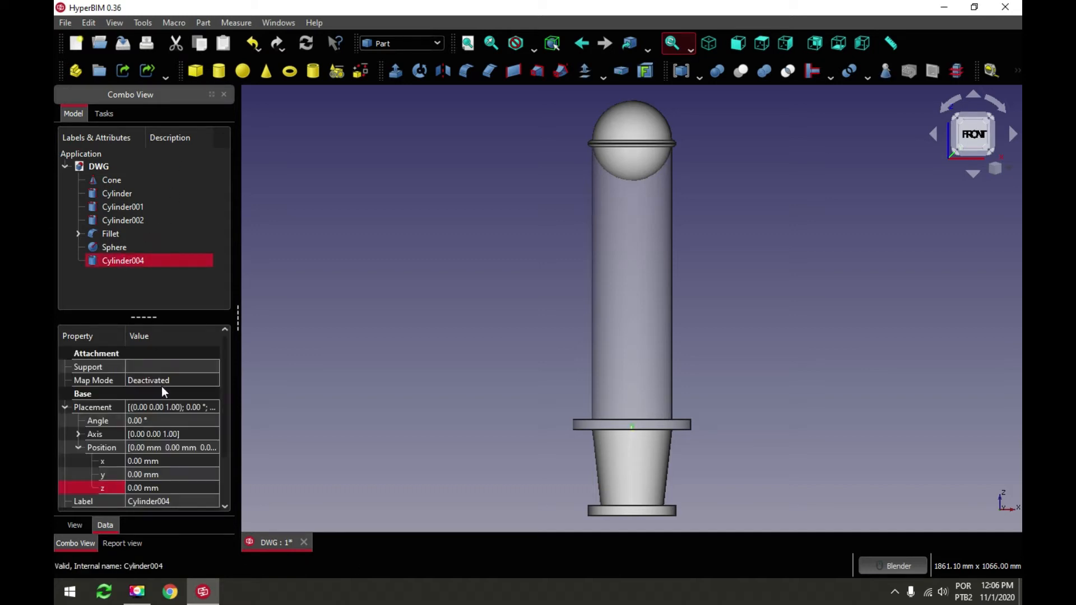
pyautogui.click(77, 447)
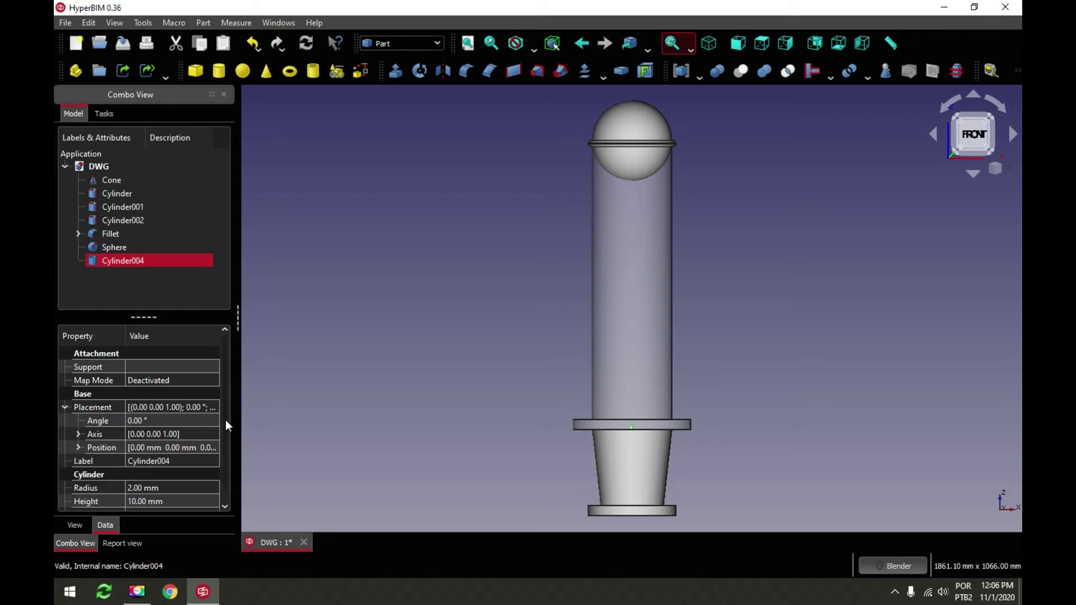
pyautogui.scroll(-1, 225, 456)
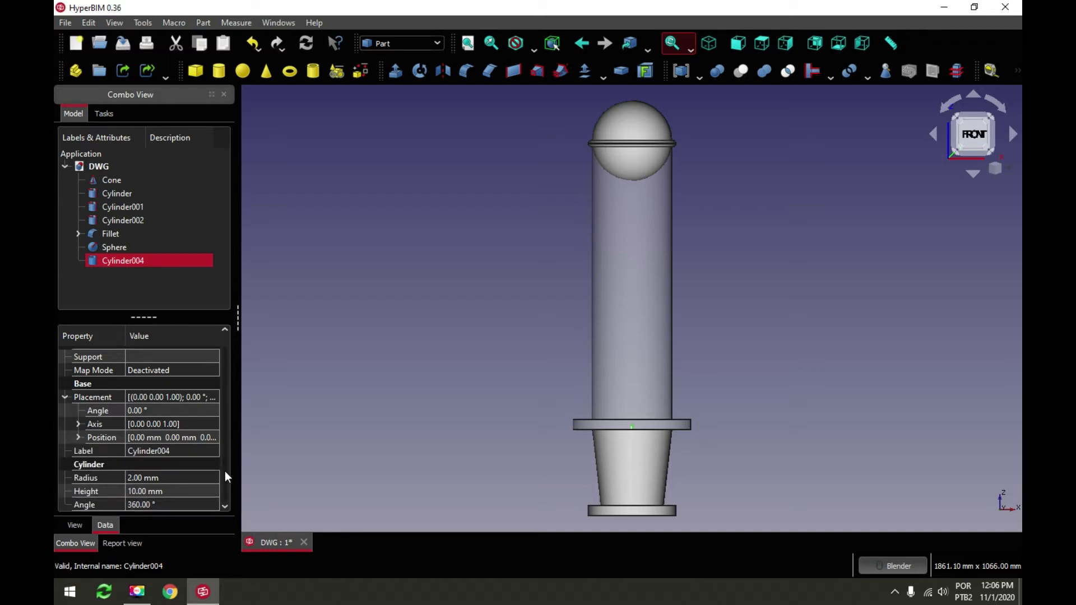
# Rotate the newly added cylinder 90° about the Y axis so it lies horizontally along X
pyautogui.doubleClick(94, 261)
pyautogui.scroll(3, 712, 471)
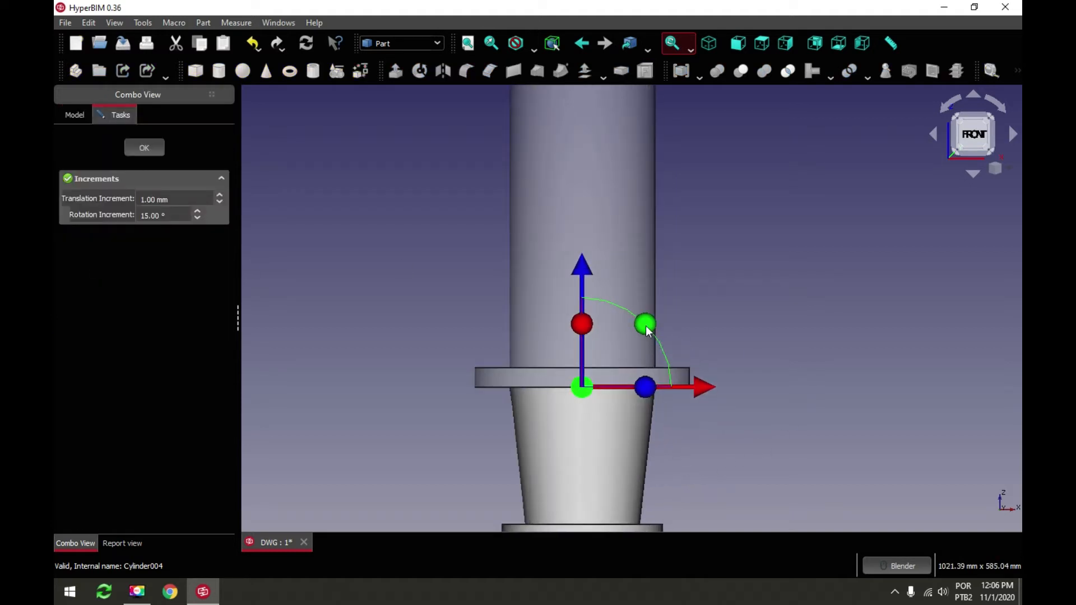
pyautogui.moveTo(645, 325); pyautogui.dragTo(654, 451)
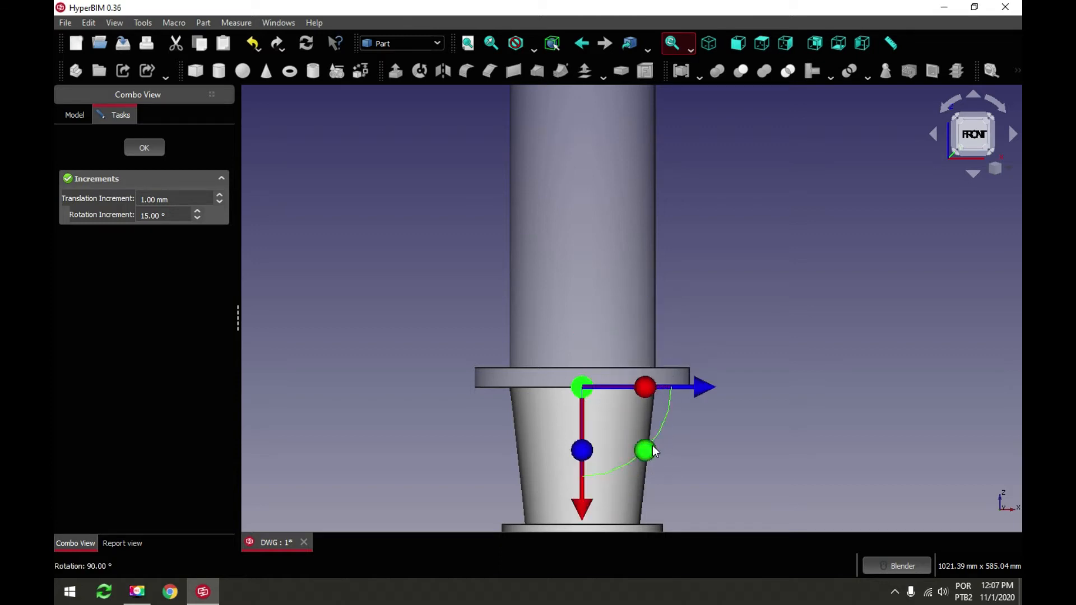
pyautogui.click(144, 147)
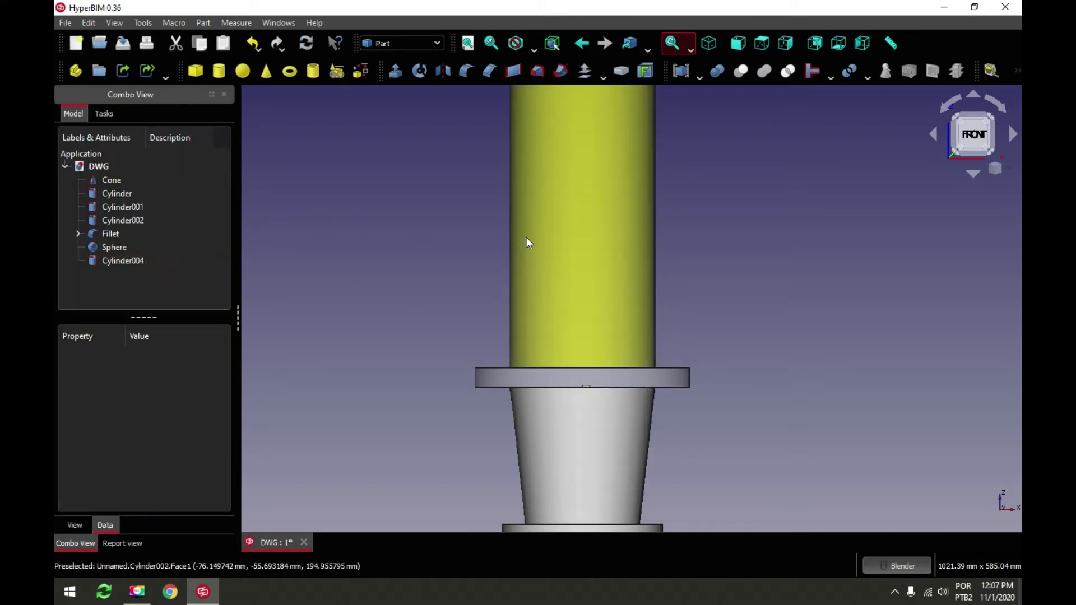
pyautogui.click(468, 43)
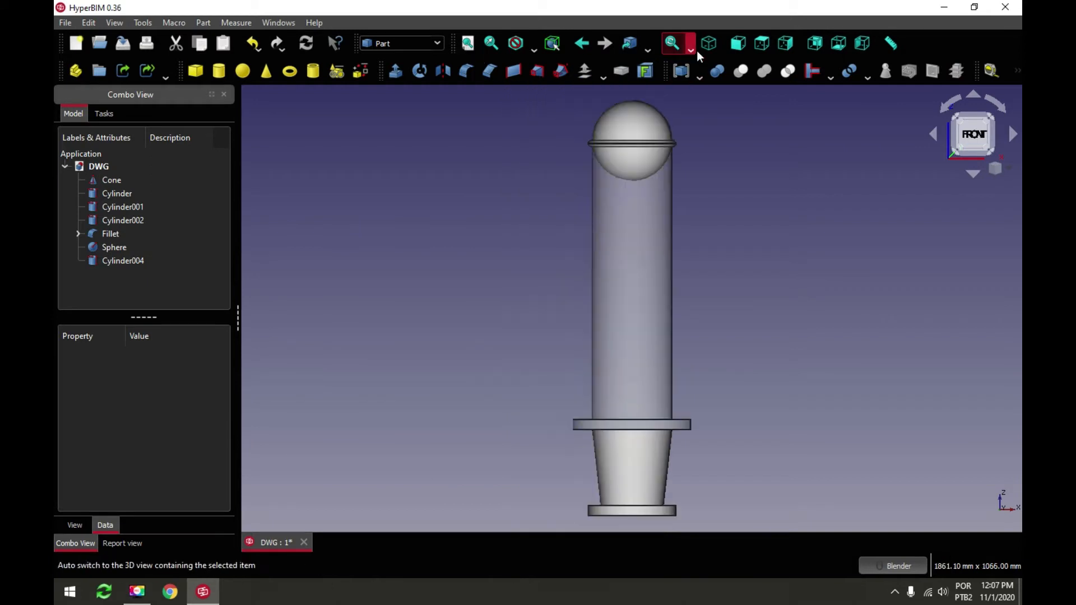
pyautogui.scroll(8, 666, 442)
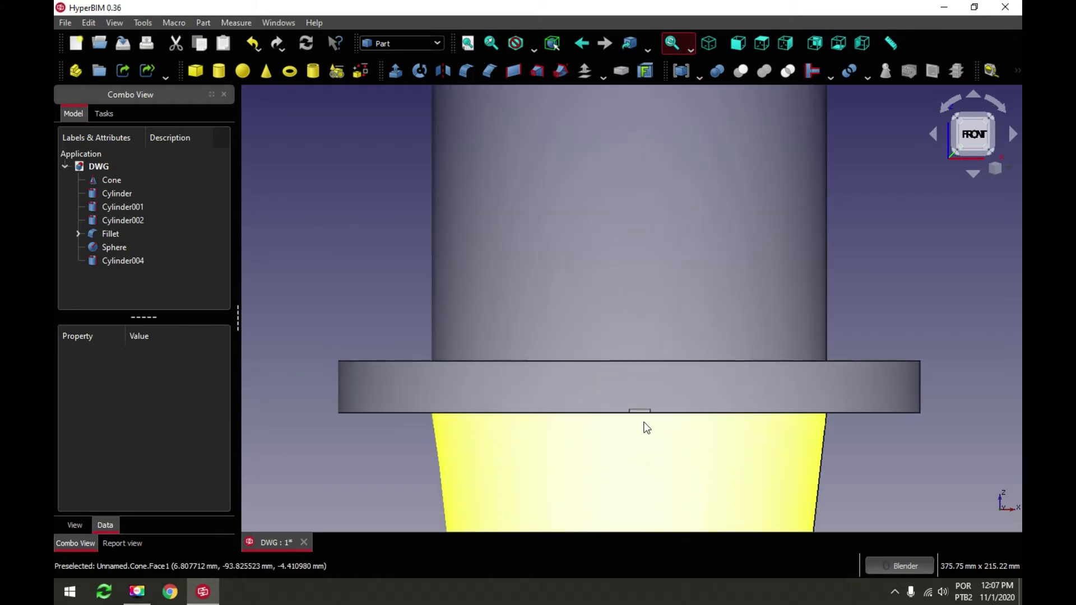
# Set the horizontal cylinder's radius with the formula 130/2 and recompute the document
pyautogui.click(116, 261)
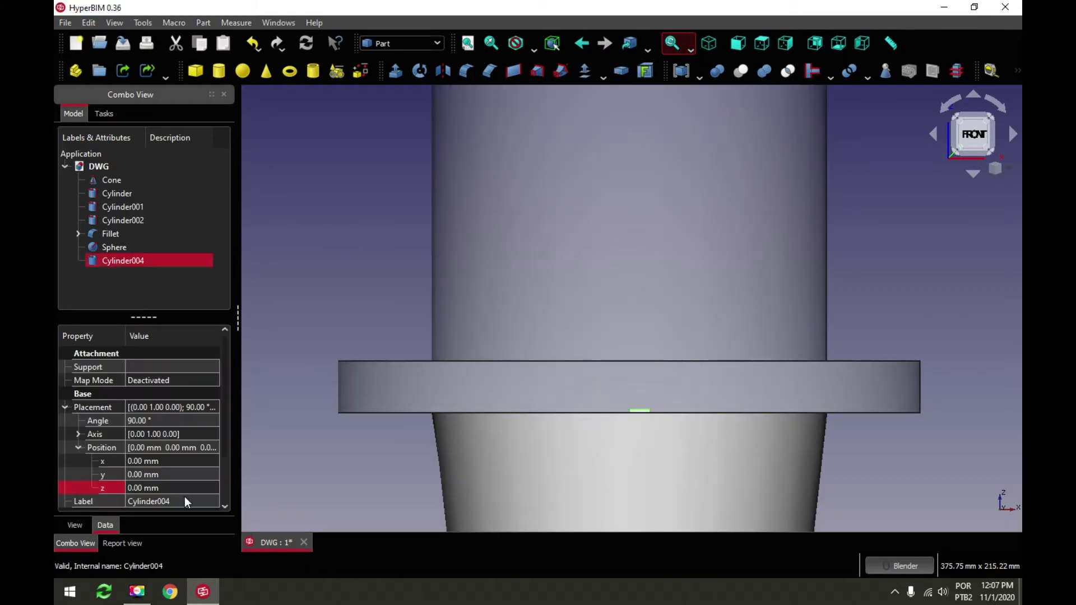
pyautogui.click(78, 448)
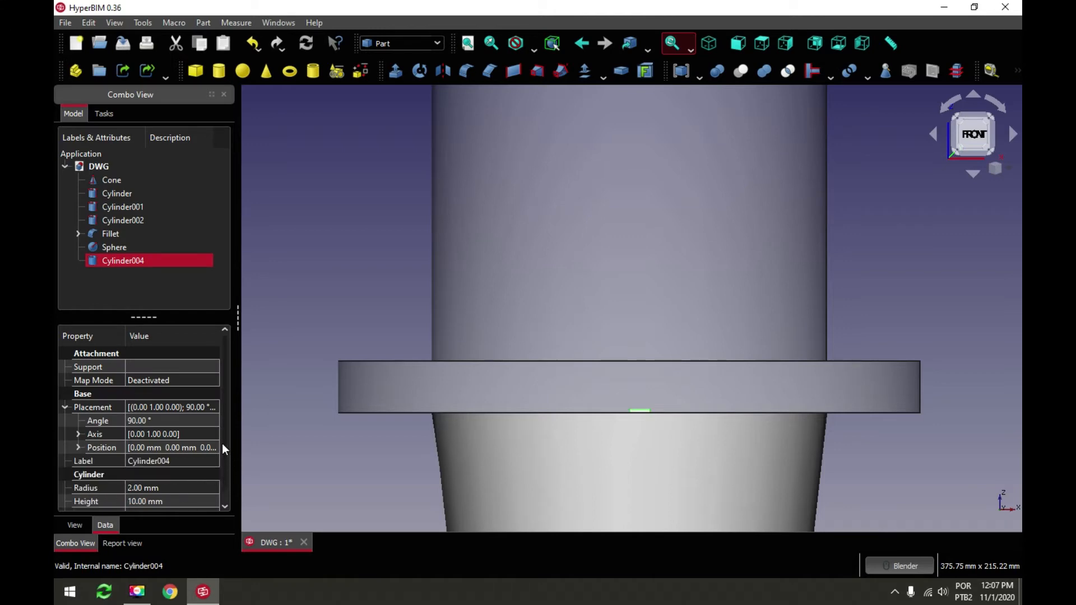
pyautogui.scroll(-1, 227, 482)
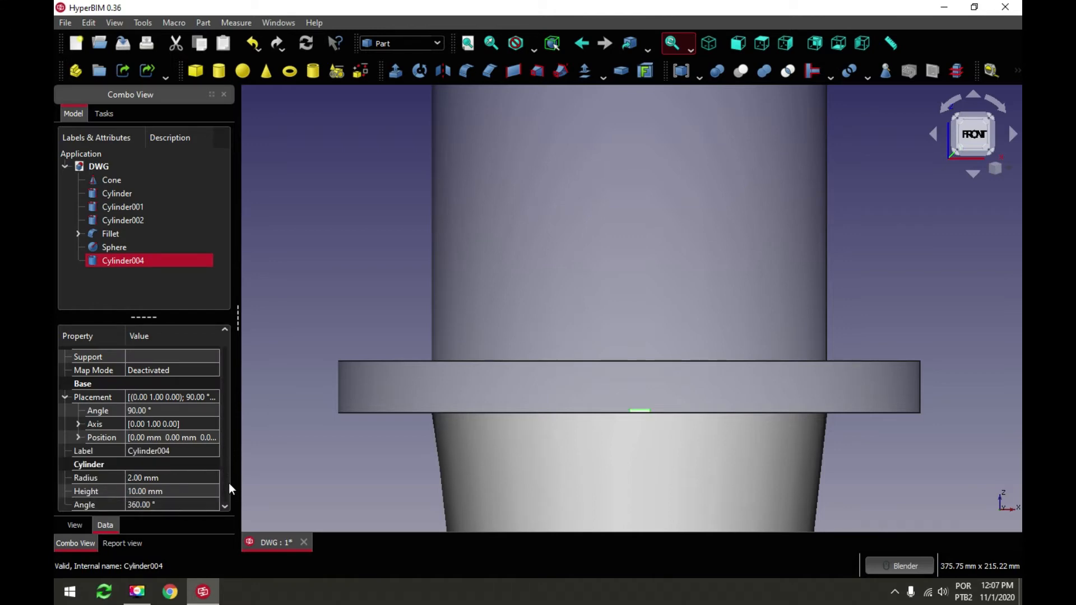
pyautogui.click(184, 476)
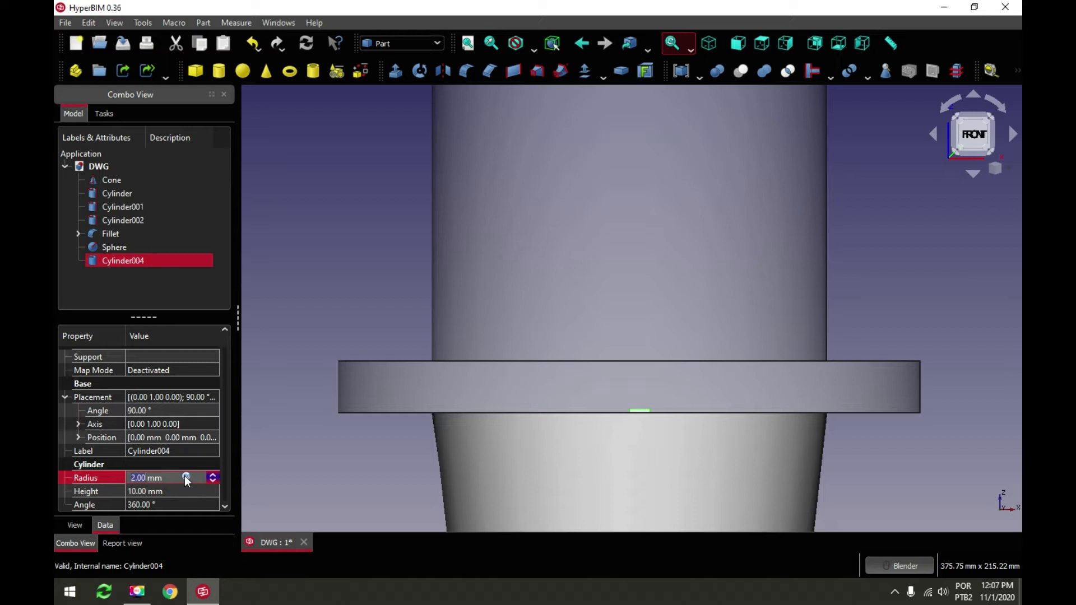
pyautogui.click(185, 477)
pyautogui.write('130/2')
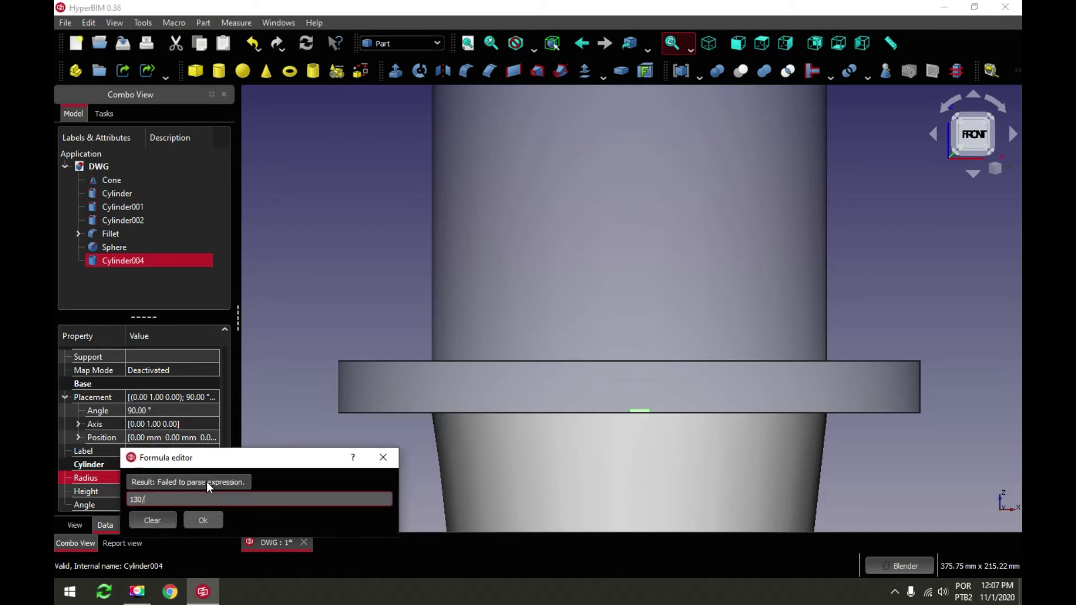
pyautogui.click(203, 520)
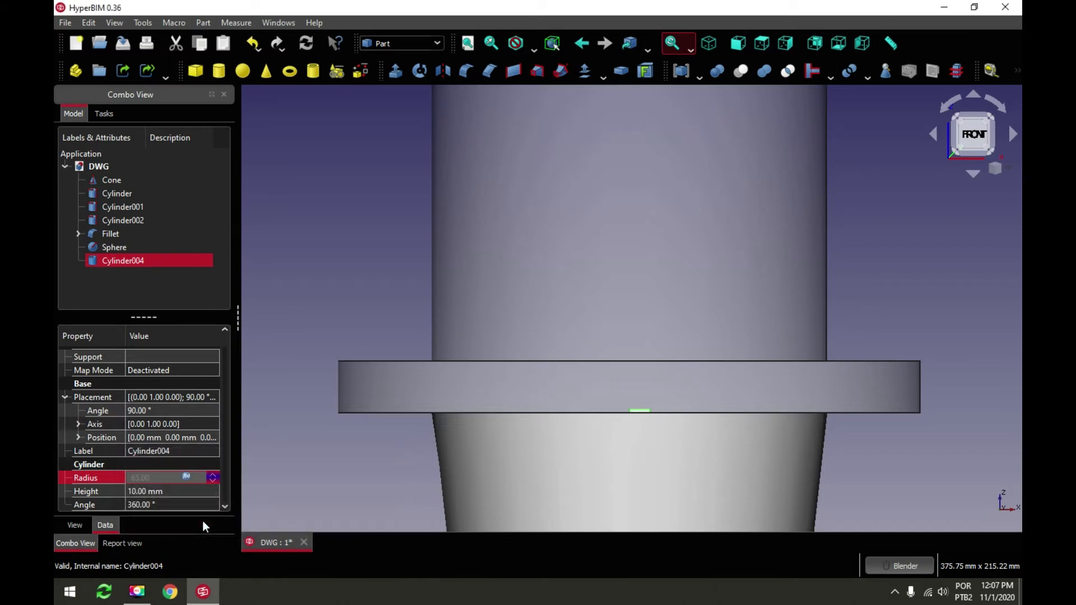
pyautogui.click(305, 42)
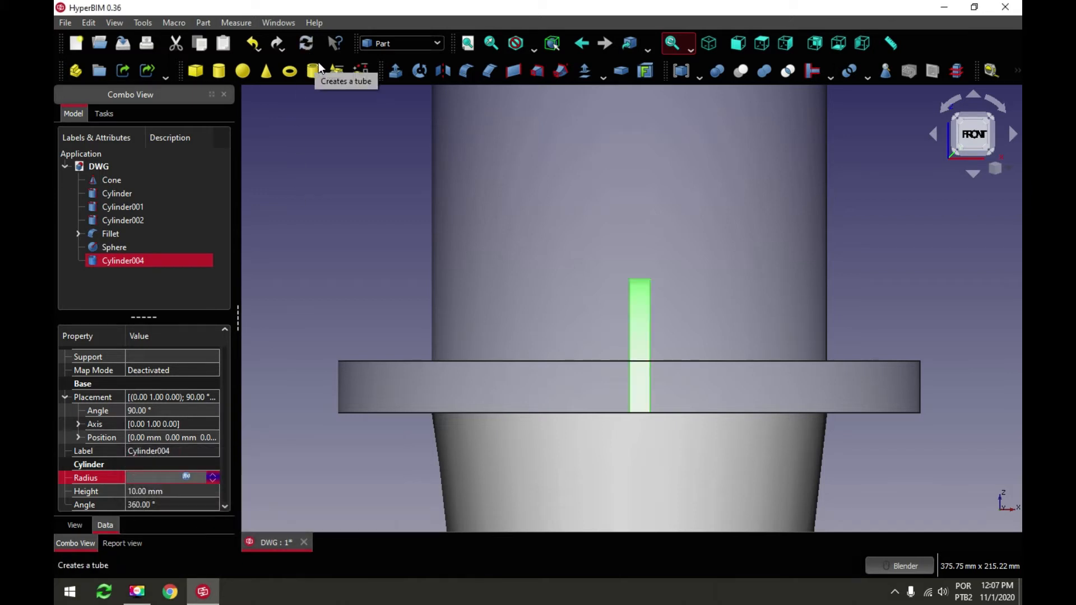
# Set the horizontal cylinder's height to 240 mm and save the document
pyautogui.click(182, 492)
pyautogui.write('240')
pyautogui.scroll(-5, 389, 280)
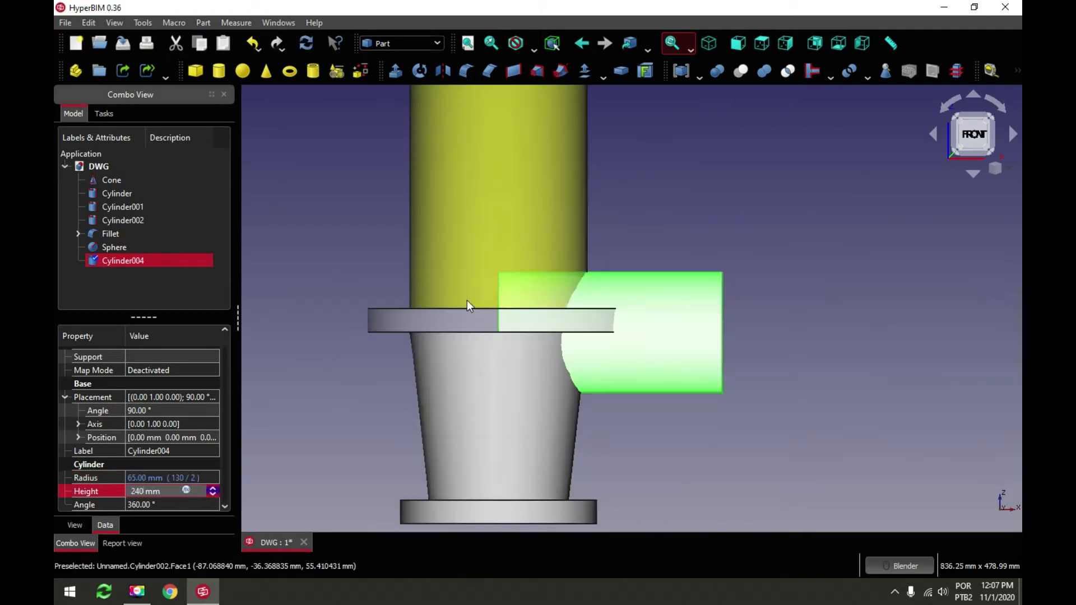
pyautogui.scroll(-5, 564, 315)
pyautogui.scroll(3, 576, 308)
pyautogui.scroll(-2, 564, 298)
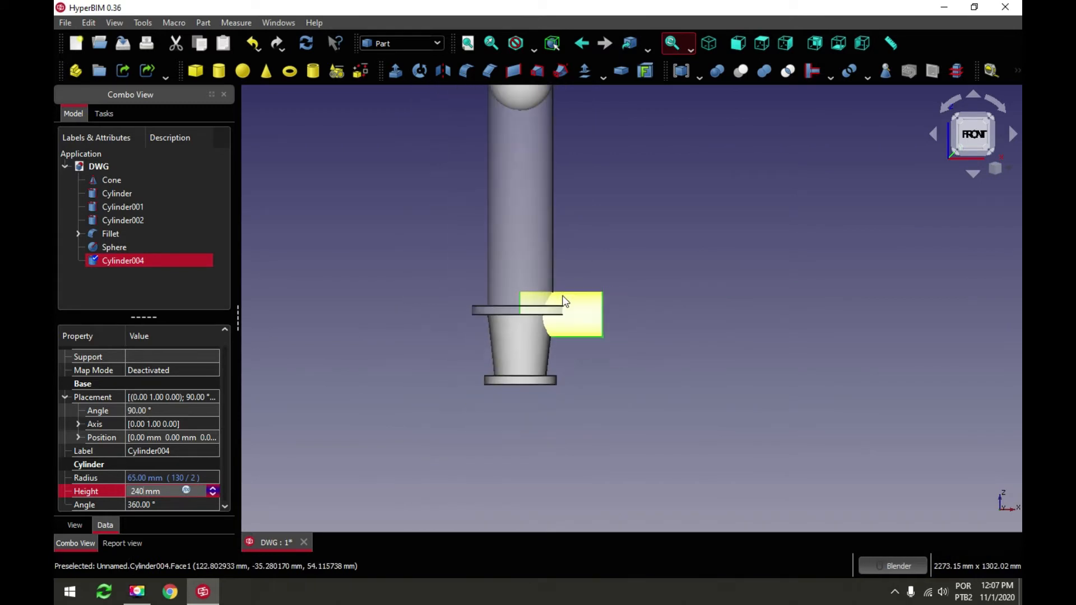
pyautogui.click(598, 244)
pyautogui.scroll(-2, 597, 247)
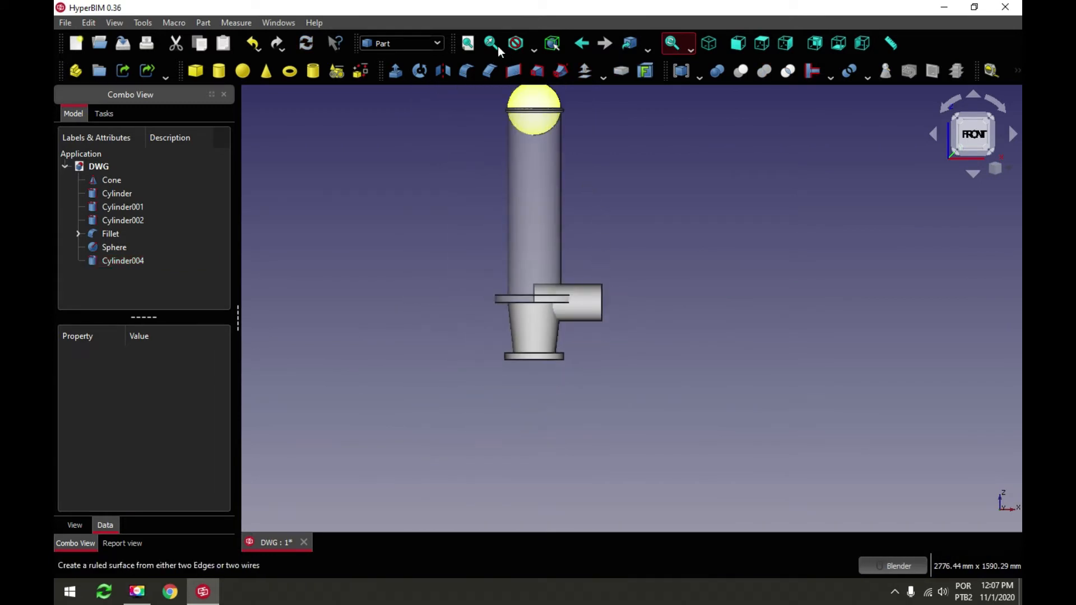
pyautogui.click(468, 44)
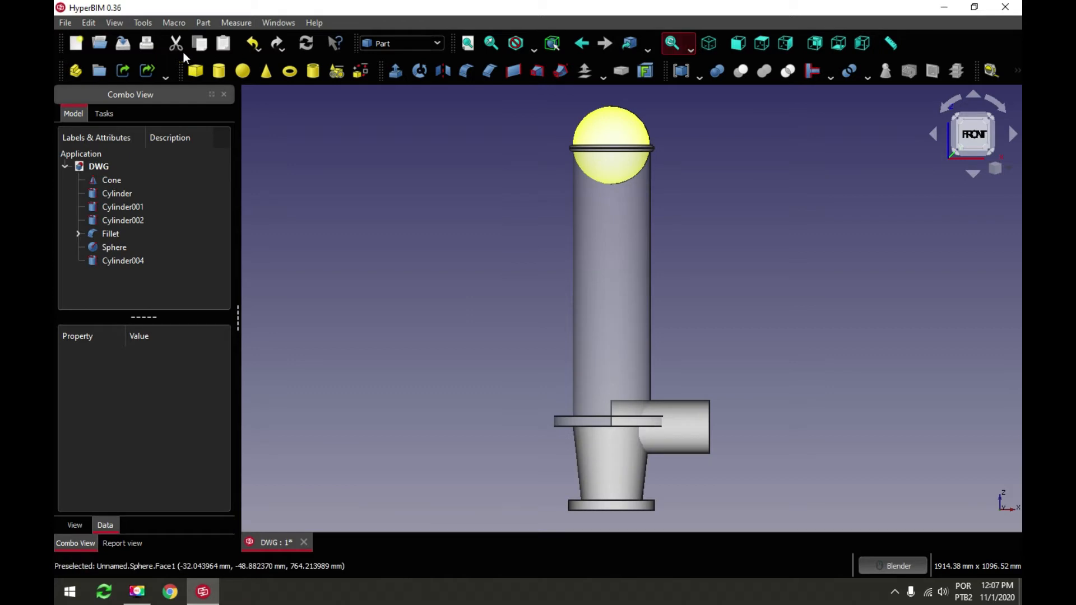
pyautogui.click(123, 43)
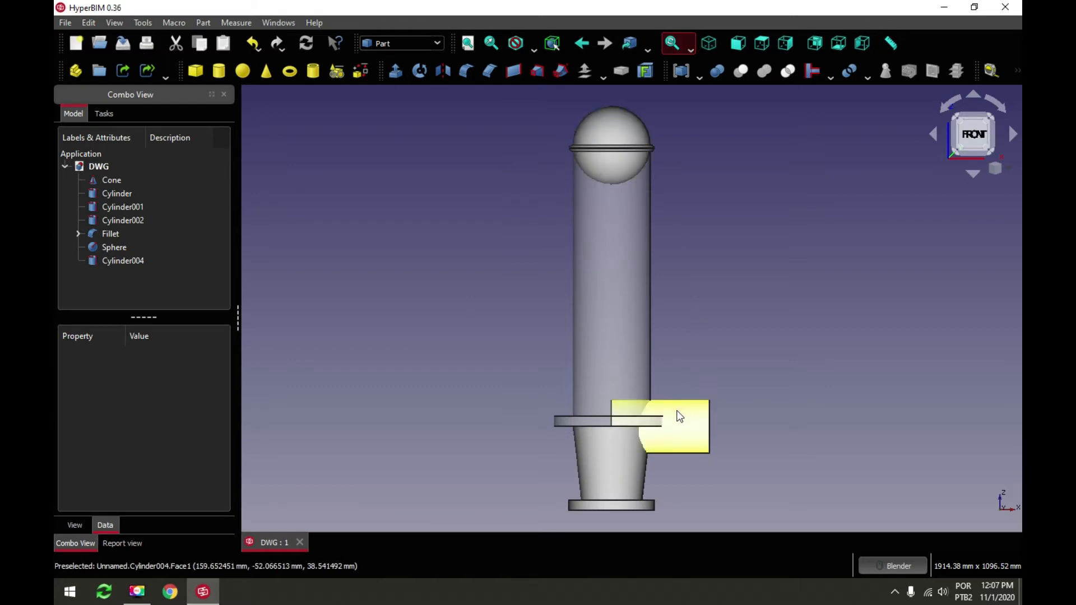
# Centre the horizontal cylinder by setting its X position with the formula -240/2, and recompute the document
pyautogui.click(107, 260)
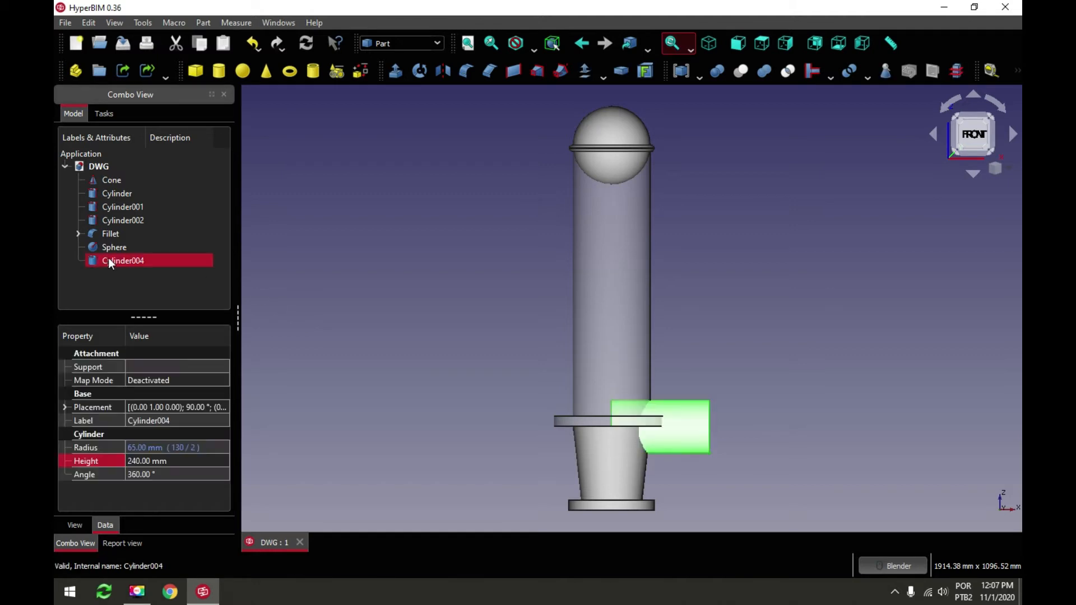
pyautogui.click(65, 407)
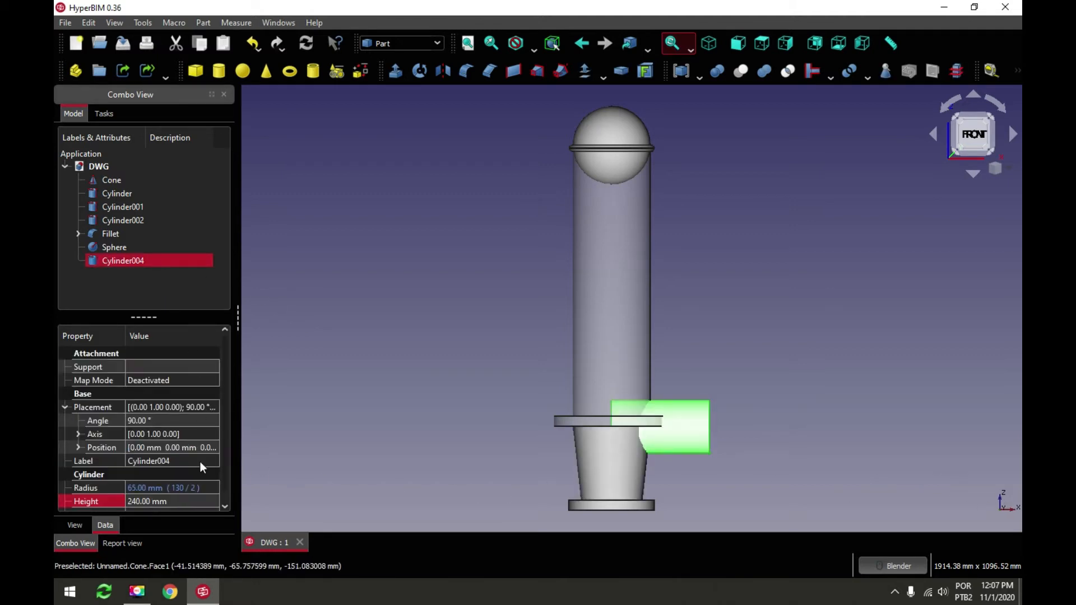
pyautogui.click(78, 448)
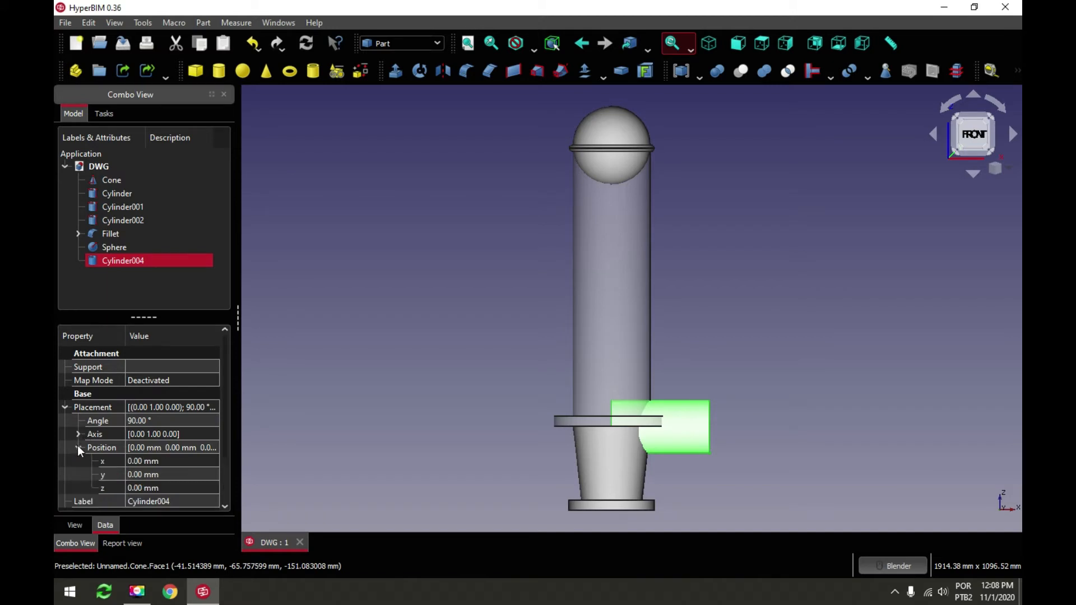
pyautogui.click(176, 461)
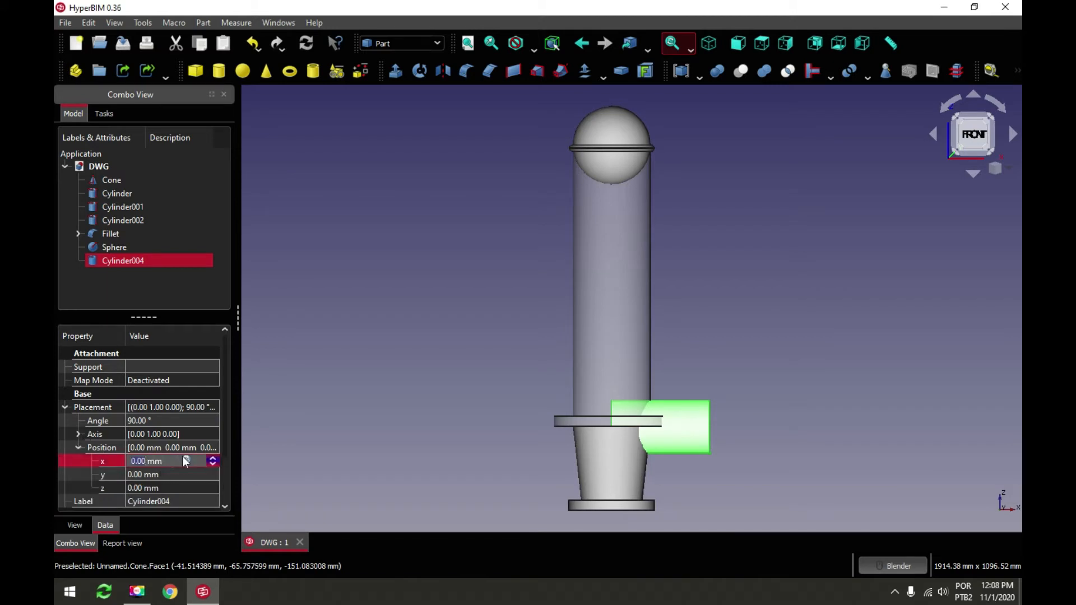
pyautogui.write('240')
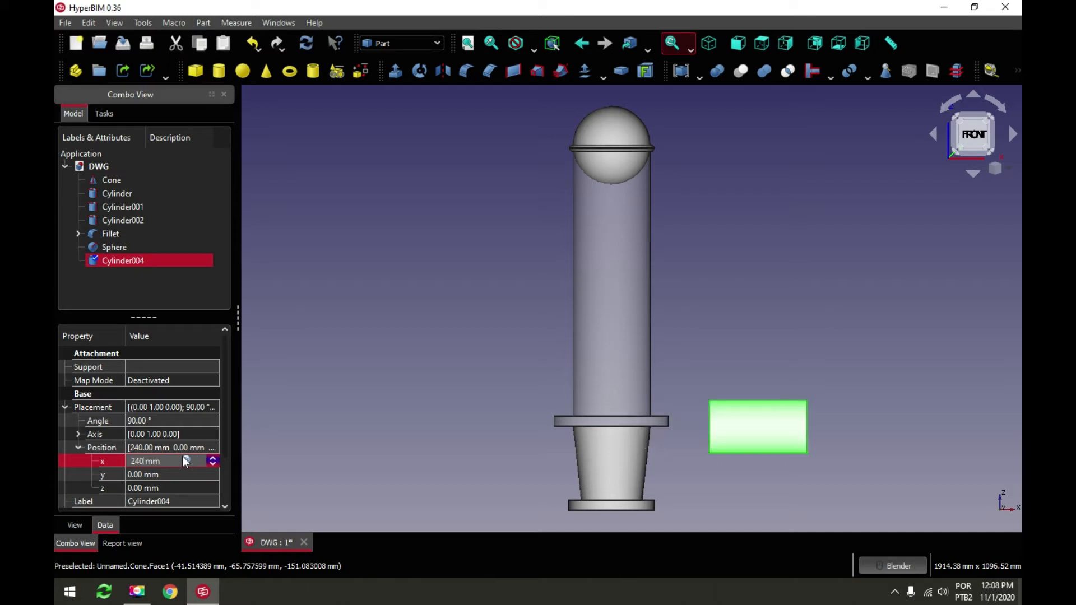
pyautogui.click(187, 458)
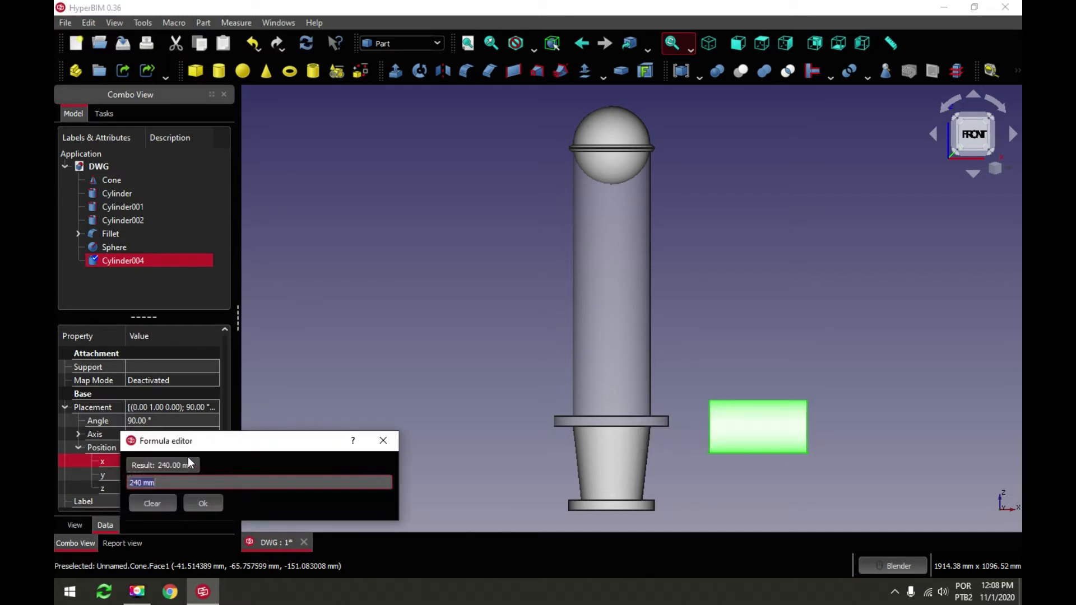
pyautogui.click(180, 480)
pyautogui.press('BackSpace')
pyautogui.press('BackSpace')
pyautogui.write('/2-')
pyautogui.click(198, 502)
pyautogui.click(307, 43)
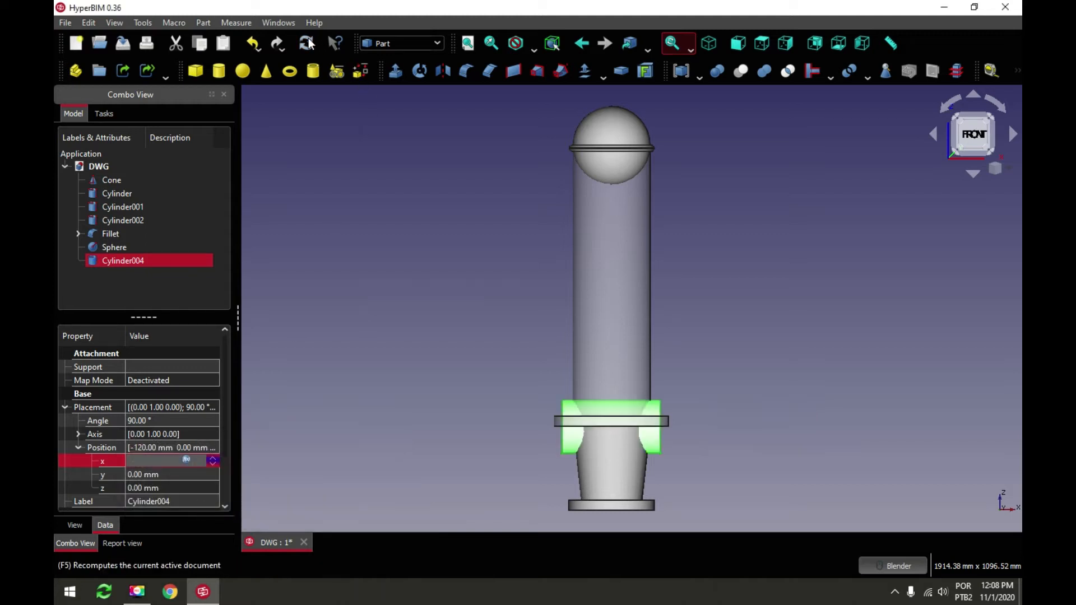
pyautogui.scroll(4, 646, 450)
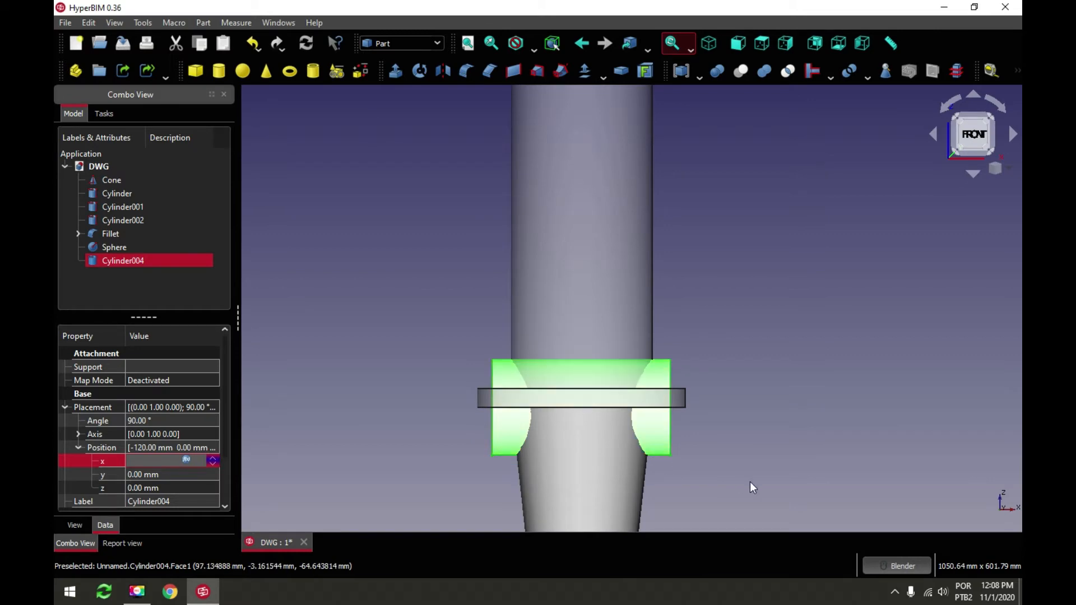
pyautogui.scroll(-1, 697, 385)
pyautogui.click(735, 343)
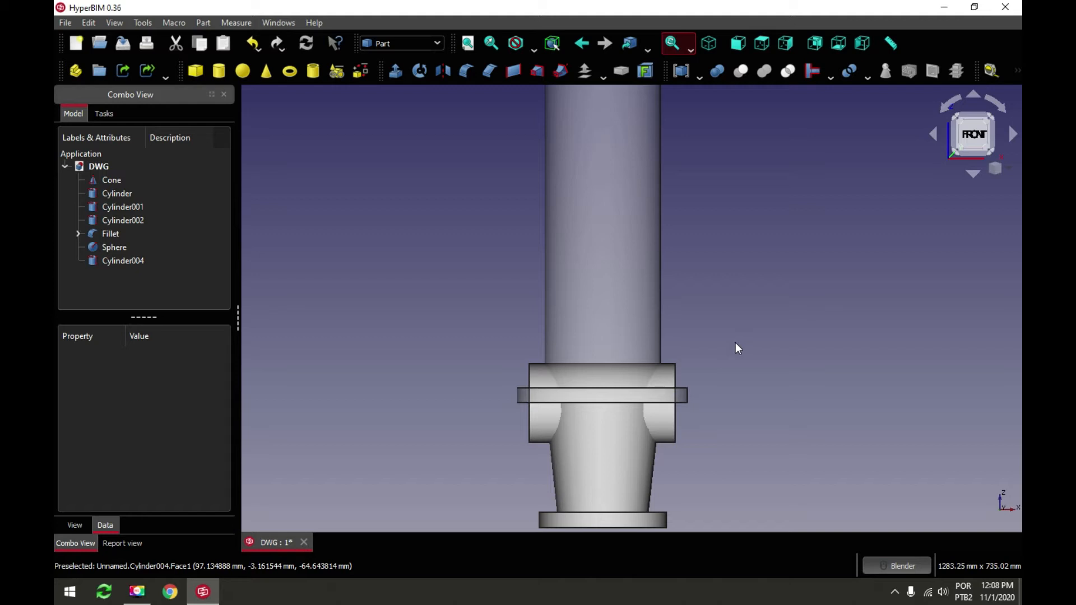
pyautogui.click(468, 44)
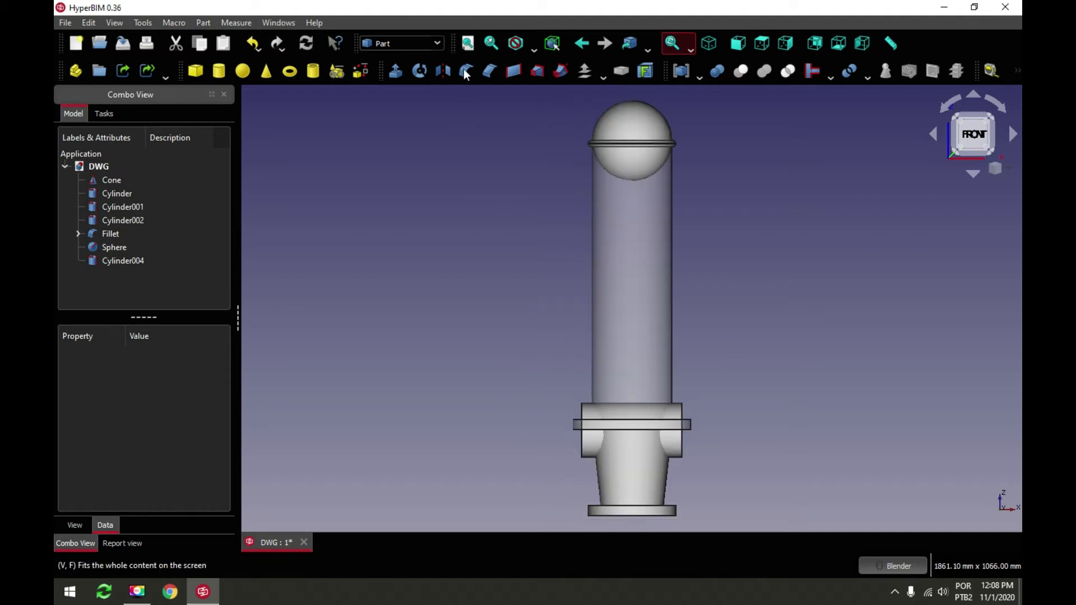
# Try Z positions of 650 mm and 550 mm for the horizontal cylinder
pyautogui.click(114, 262)
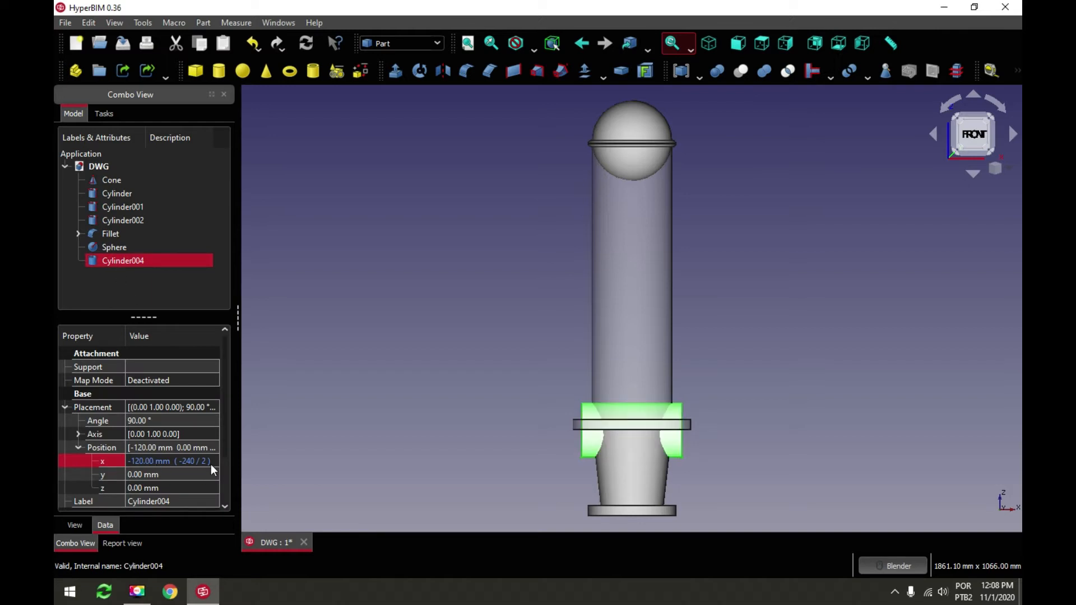
pyautogui.click(174, 488)
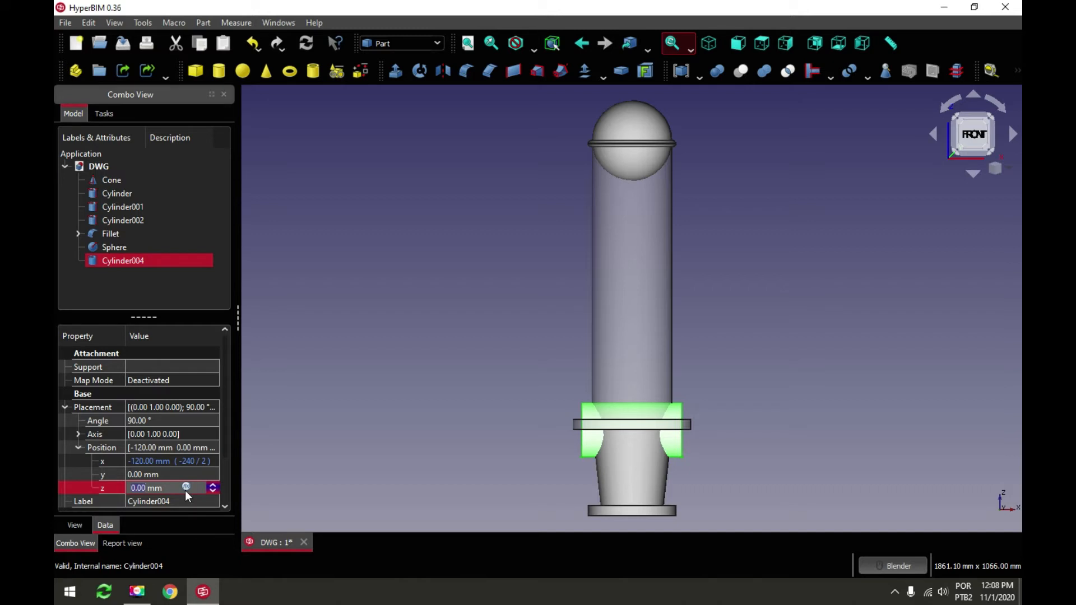
pyautogui.write('650')
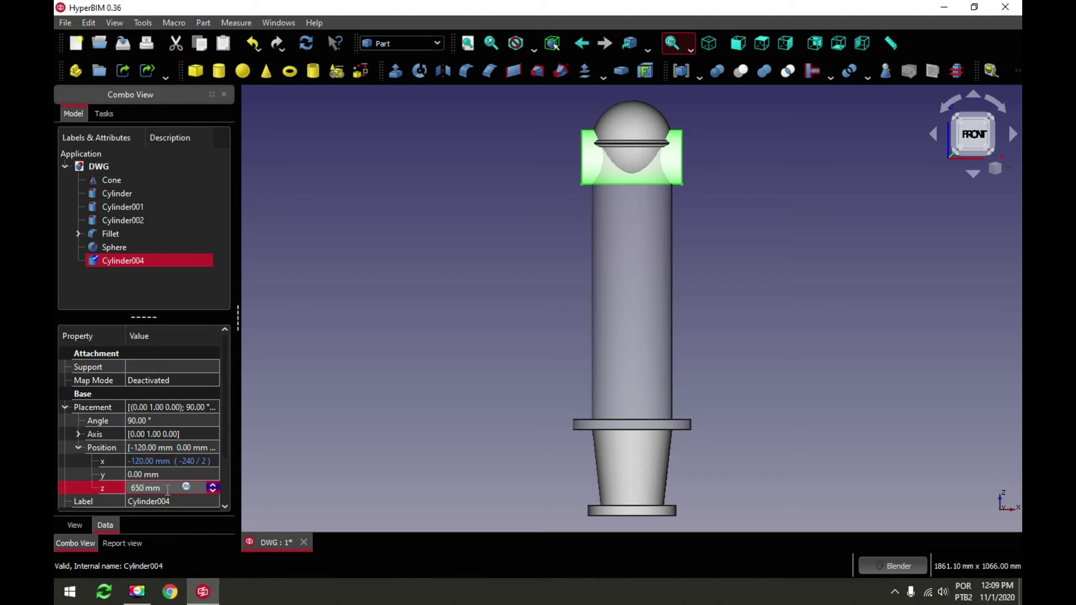
pyautogui.press('BackSpace')
pyautogui.press('BackSpace')
pyautogui.press('BackSpace')
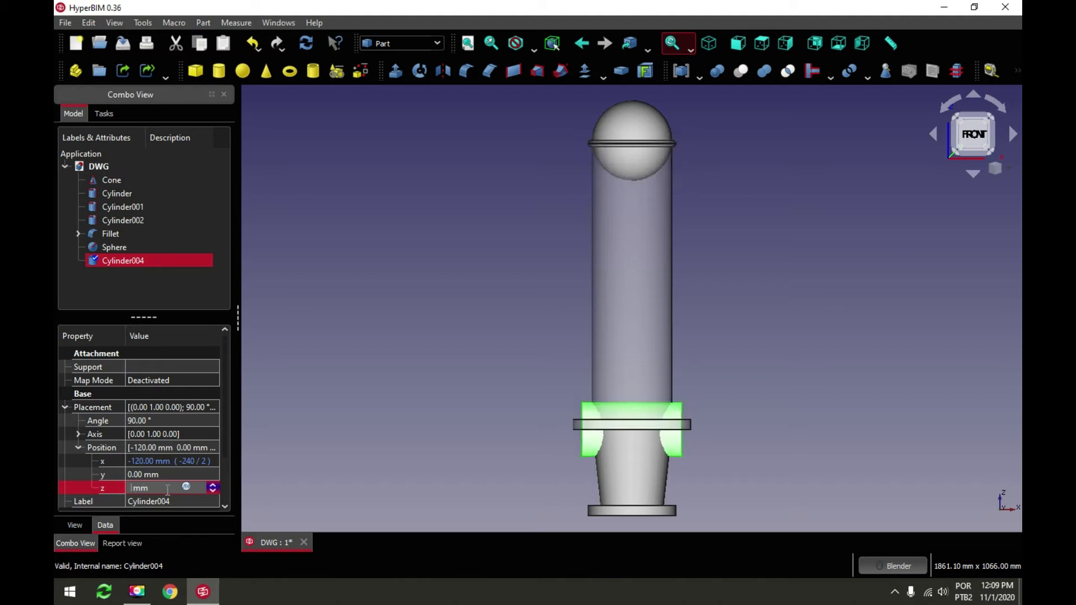
pyautogui.write('550')
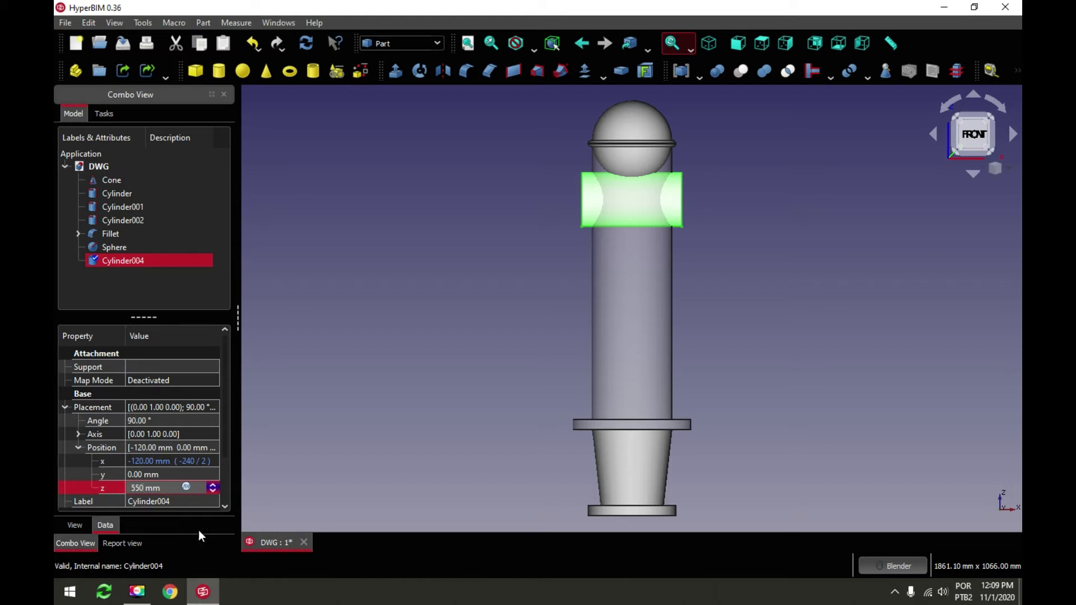
# Set the horizontal cylinder's Z position to 600 mm through the formula editor and recompute the document
pyautogui.click(187, 487)
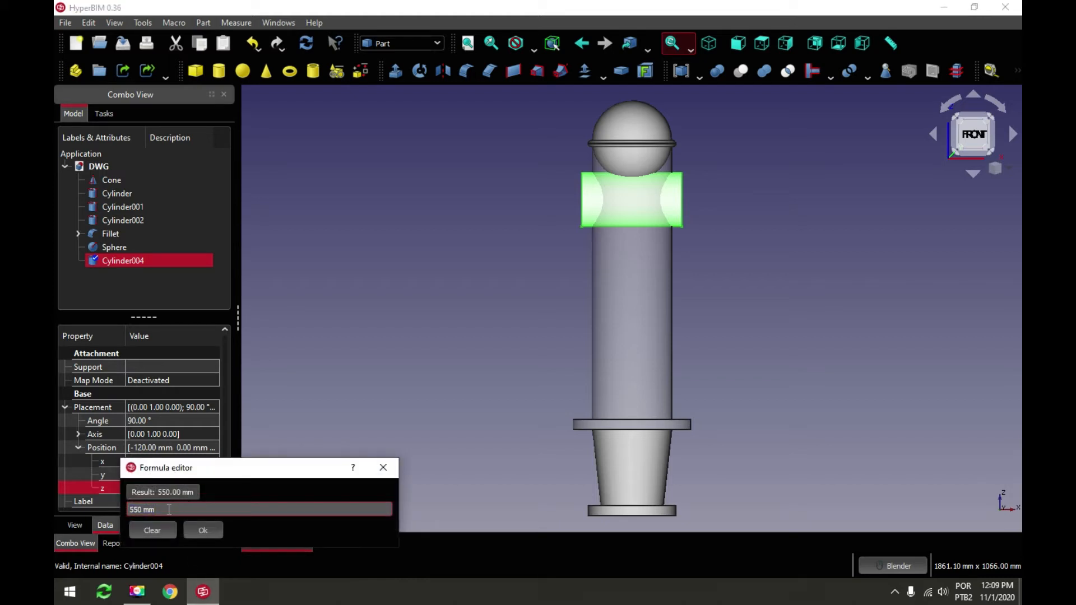
pyautogui.write('600')
pyautogui.press('Return')
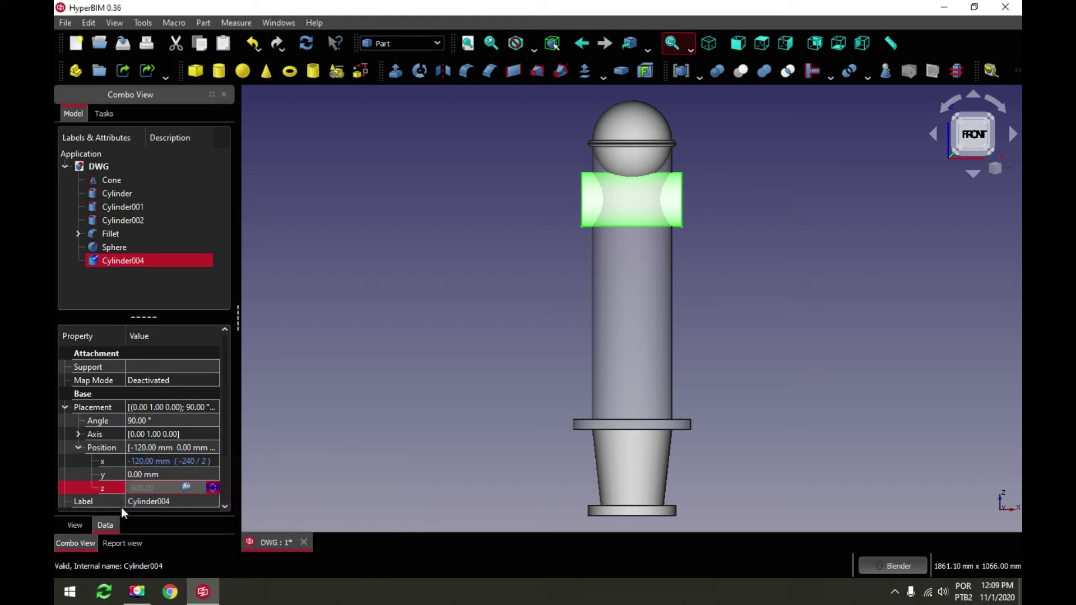
pyautogui.click(304, 44)
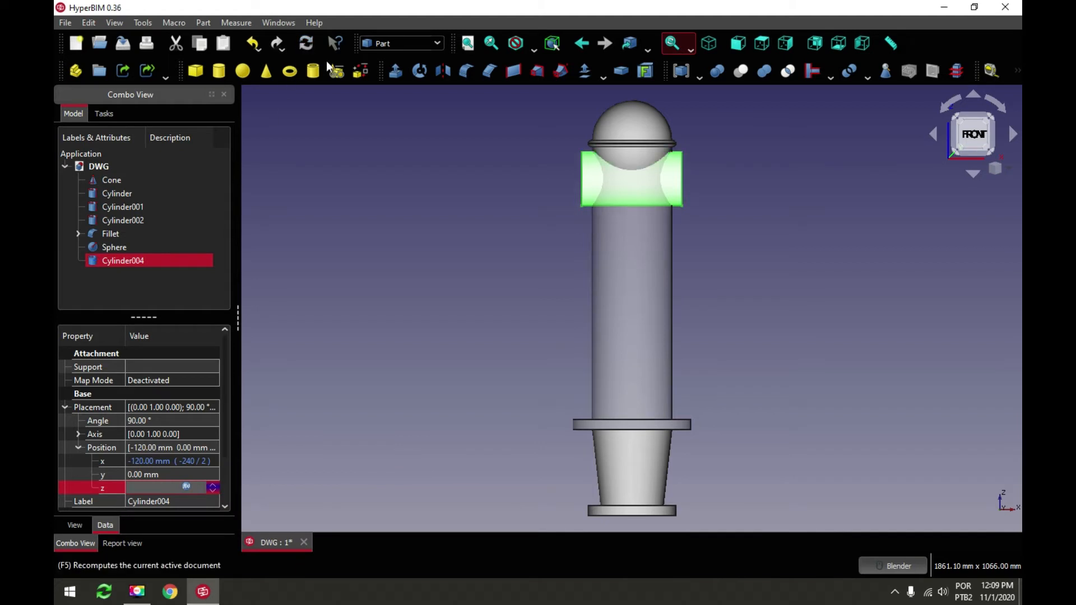
# Set the horizontal cylinder's Z position to 550 mm with a formula, recompute the document, and save it
pyautogui.click(446, 212)
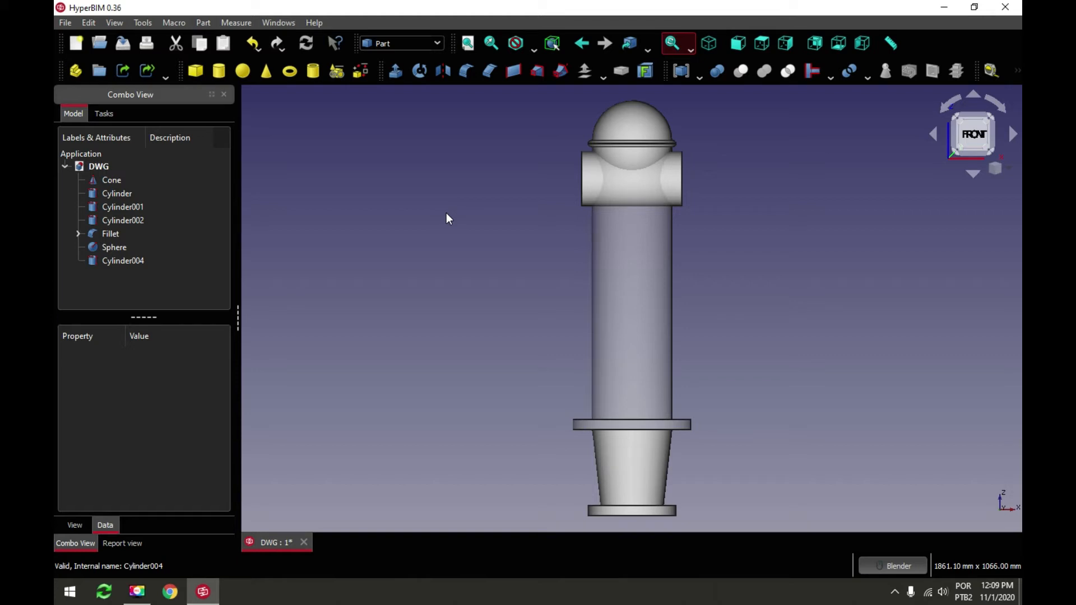
pyautogui.click(130, 259)
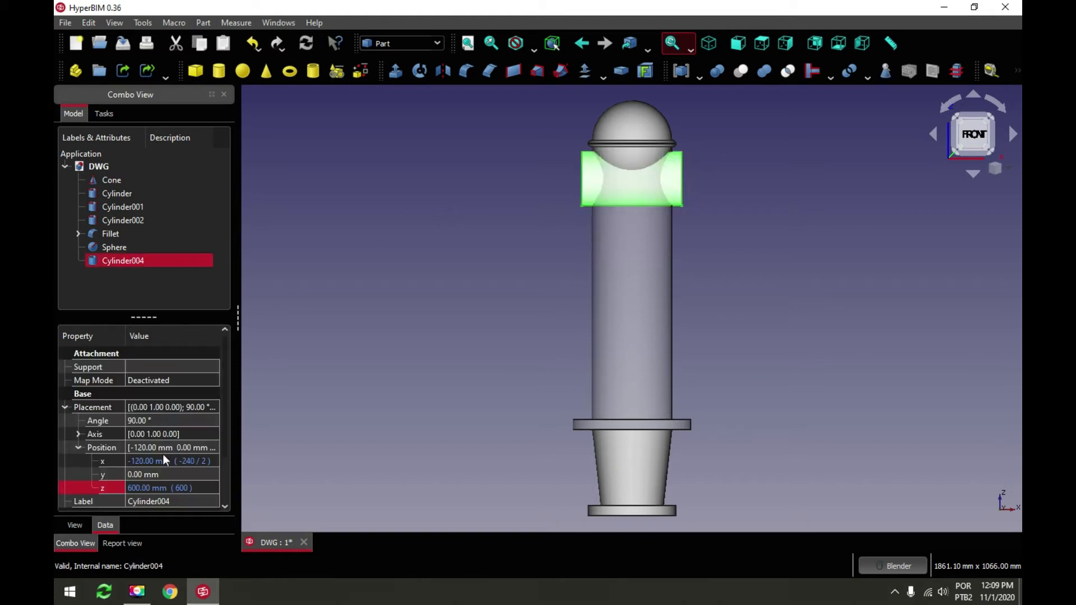
pyautogui.click(186, 486)
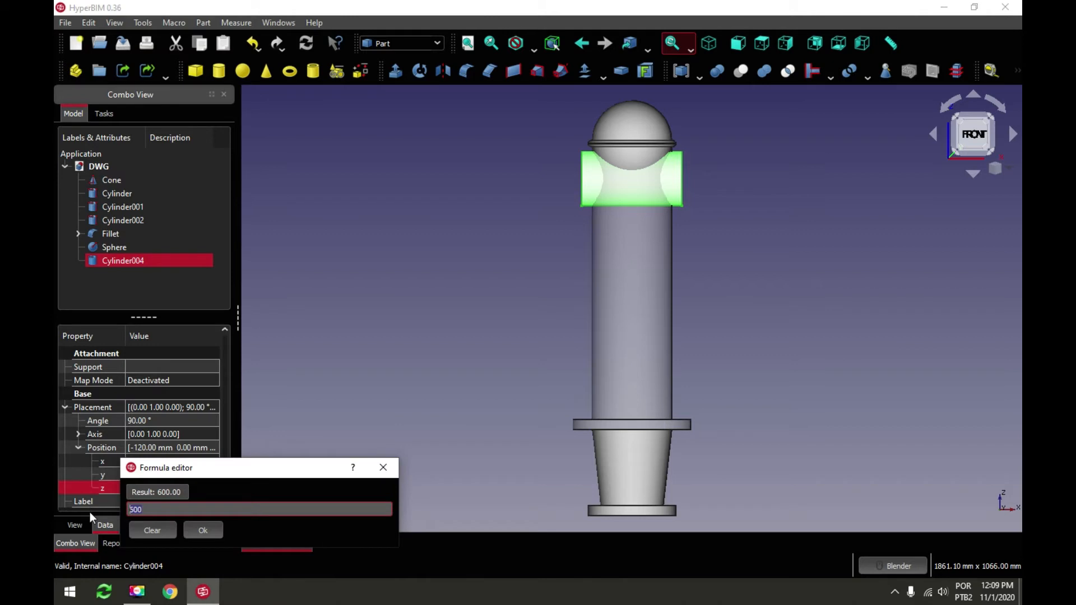
pyautogui.write('550')
pyautogui.click(202, 529)
pyautogui.click(307, 53)
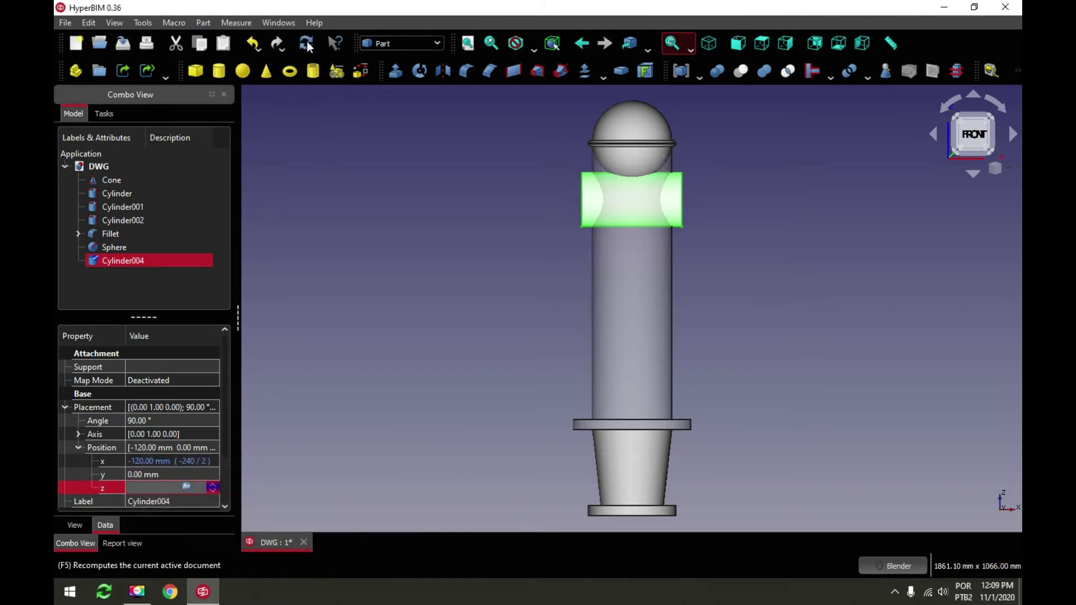
pyautogui.click(446, 177)
pyautogui.moveTo(473, 233); pyautogui.dragTo(485, 266, button='middle')
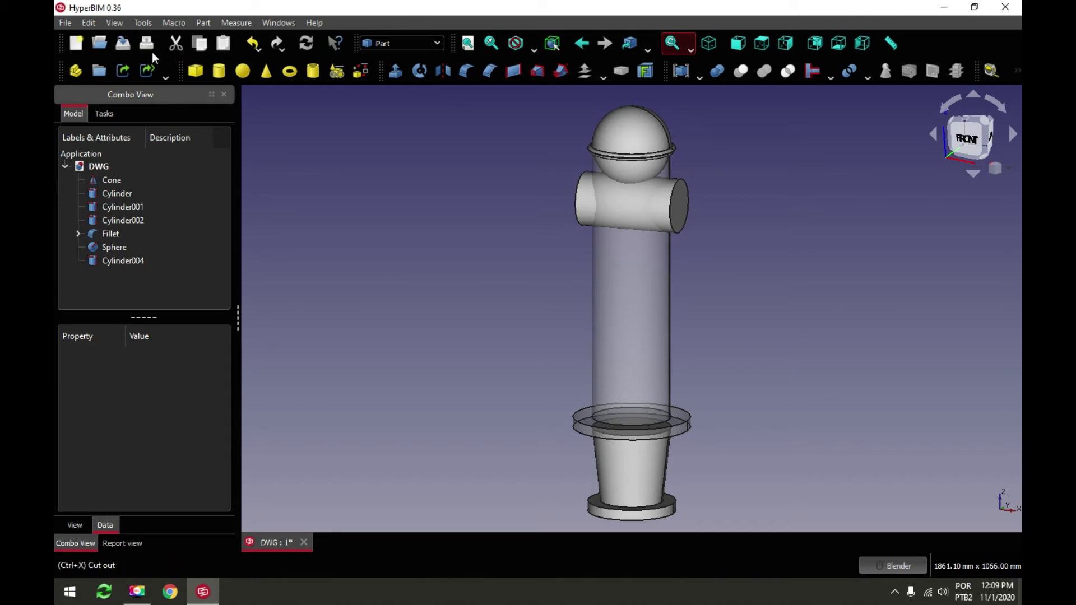
pyautogui.click(123, 43)
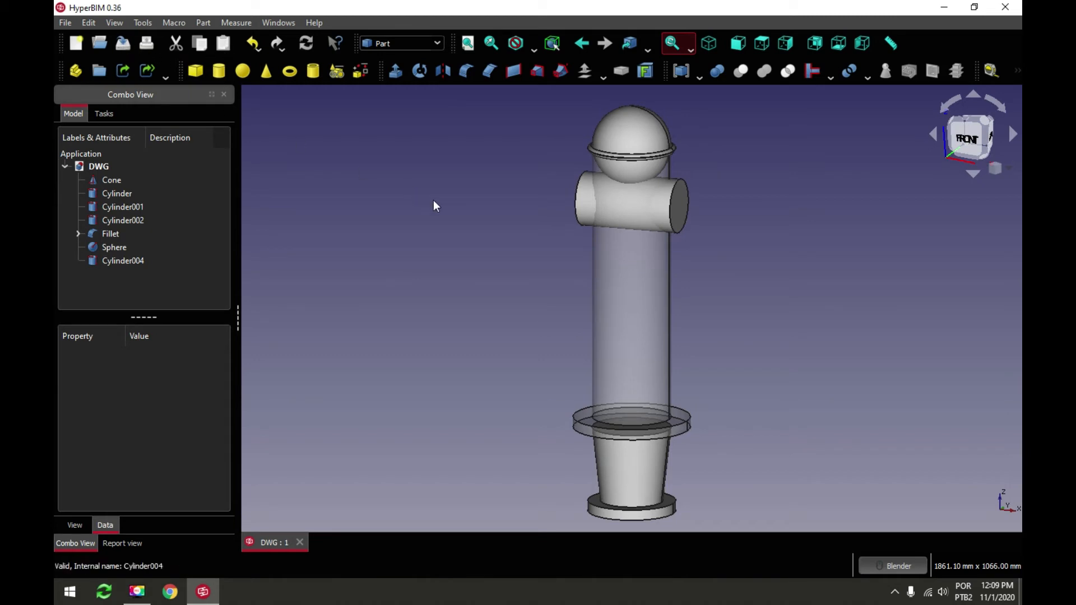
# Add another Part cylinder and rotate it 90° about the X axis so it points toward the front
pyautogui.moveTo(593, 272); pyautogui.dragTo(504, 298, button='middle')
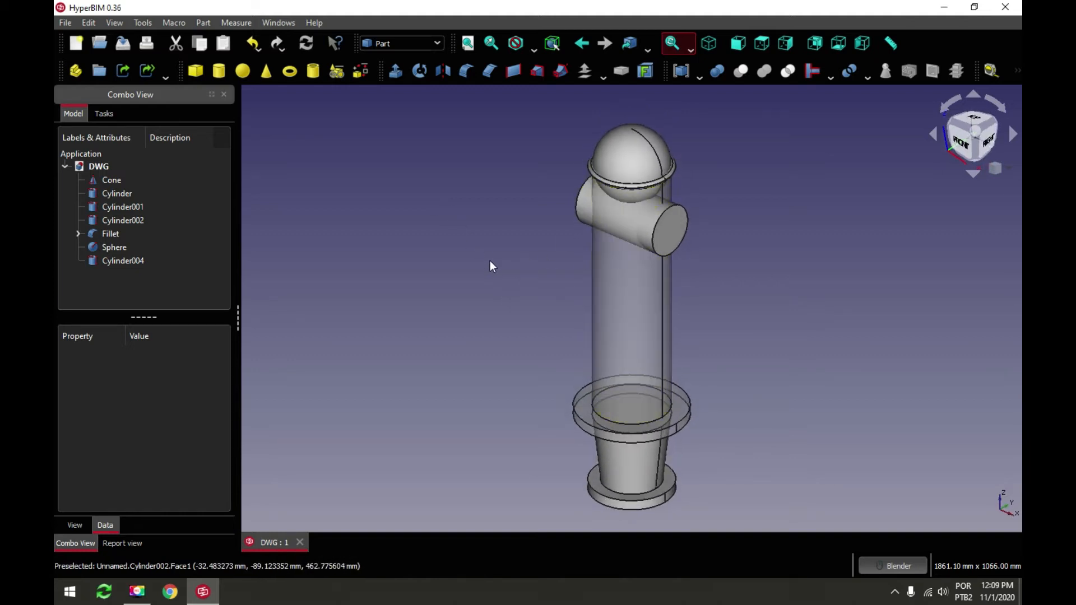
pyautogui.click(219, 71)
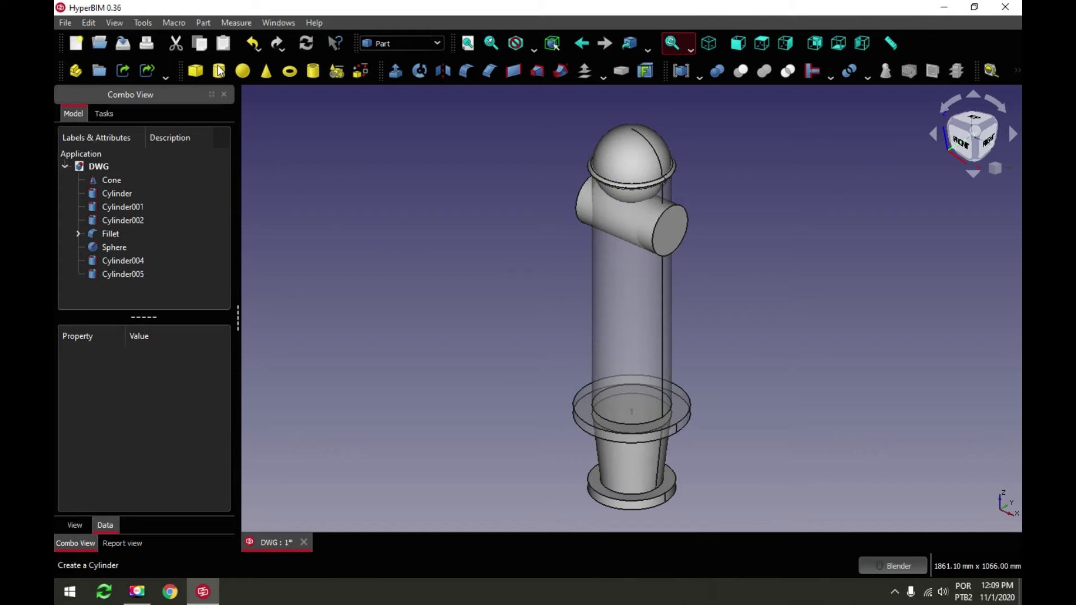
pyautogui.doubleClick(120, 273)
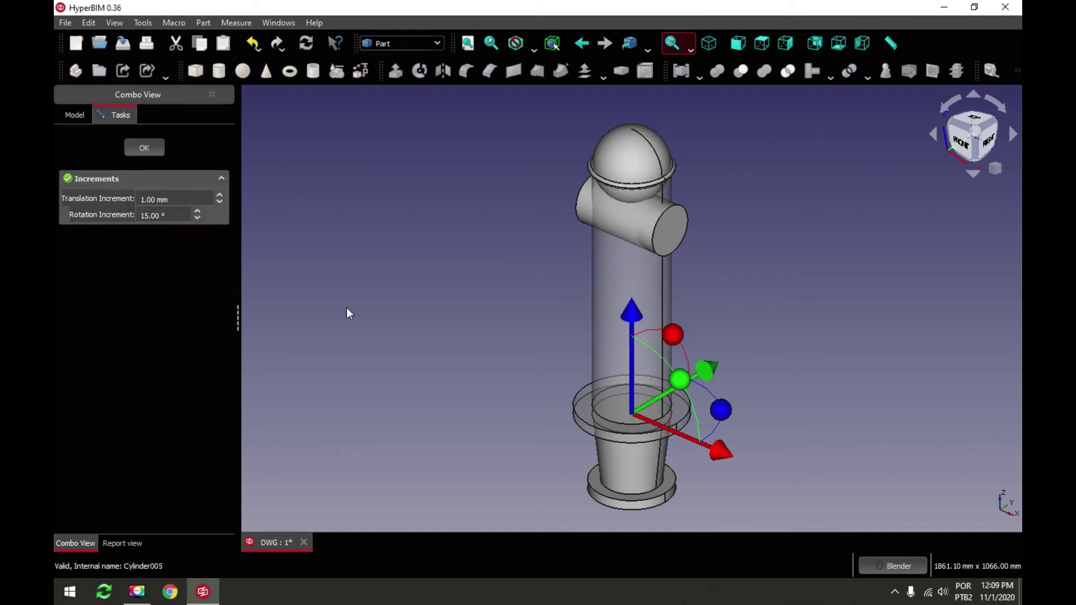
pyautogui.moveTo(674, 338); pyautogui.dragTo(610, 404)
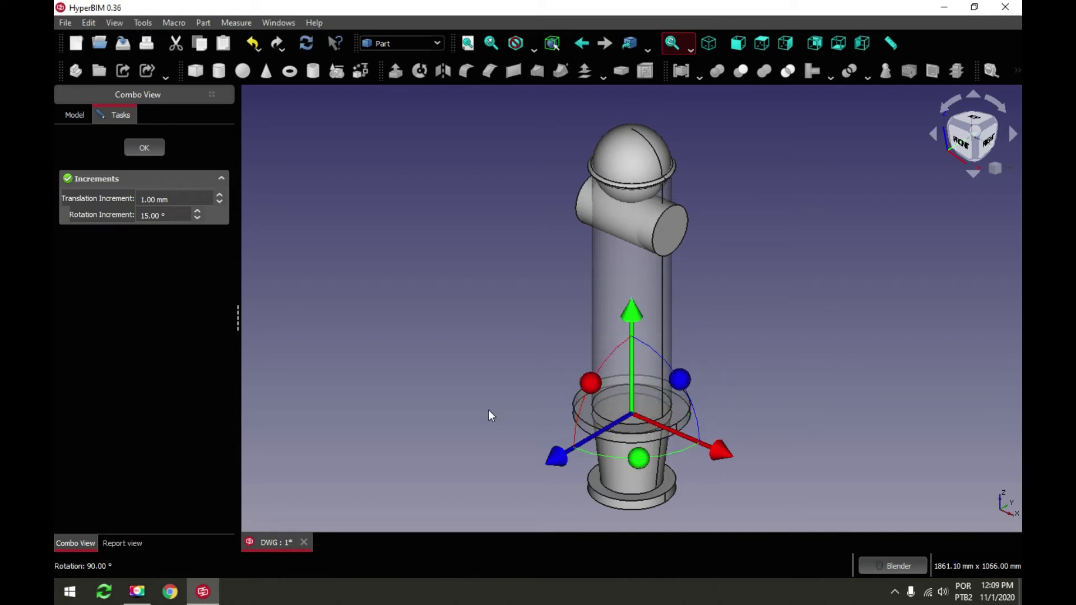
pyautogui.click(146, 149)
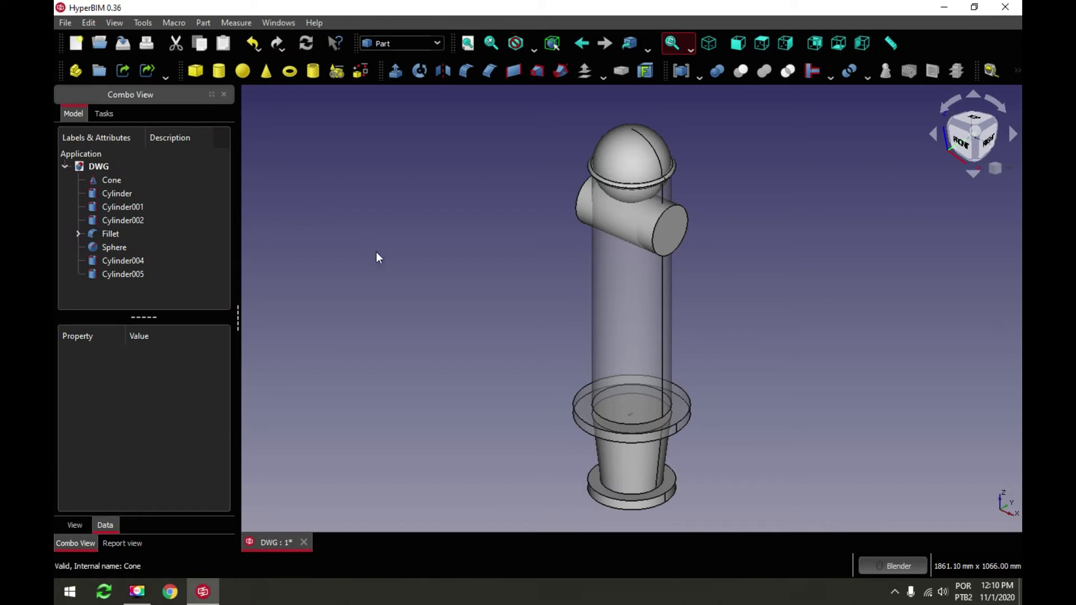
# Set the new front-facing cylinder's radius to 65 mm and height to 120 mm
pyautogui.click(119, 274)
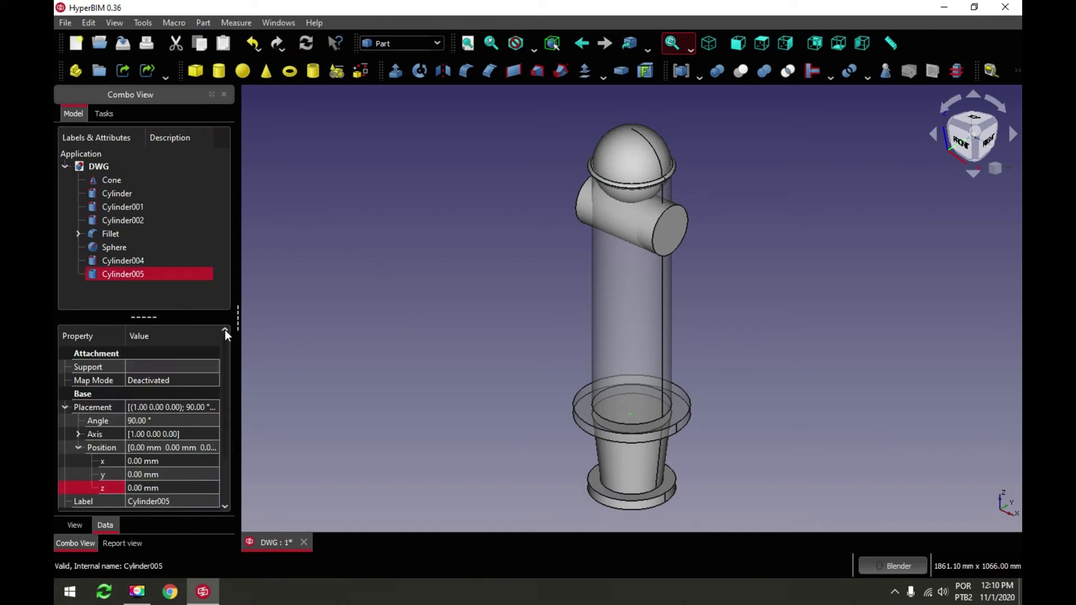
pyautogui.click(78, 447)
pyautogui.scroll(-1, 225, 442)
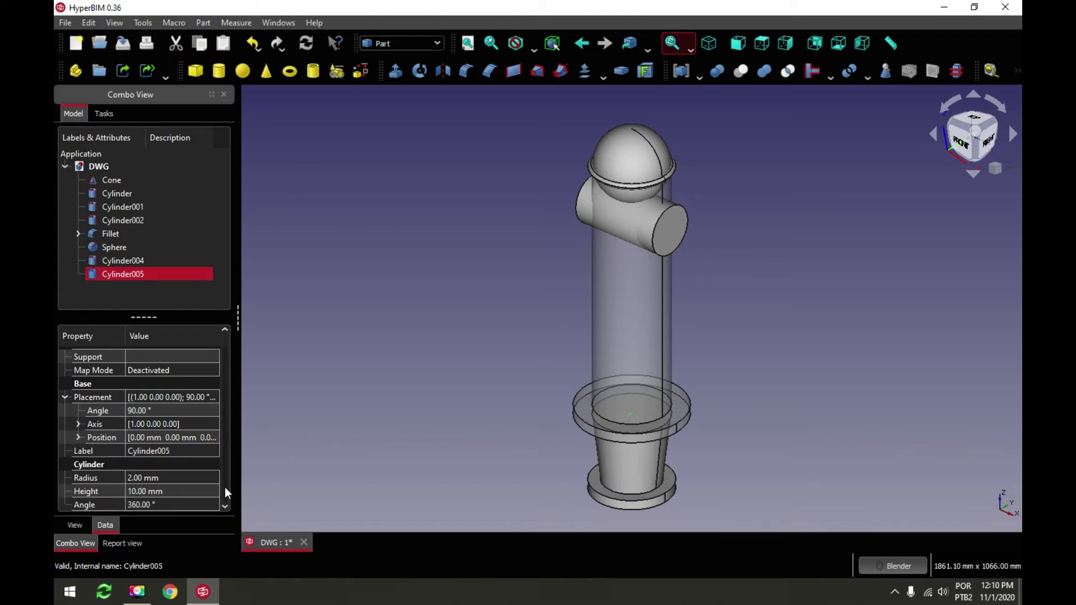
pyautogui.click(170, 477)
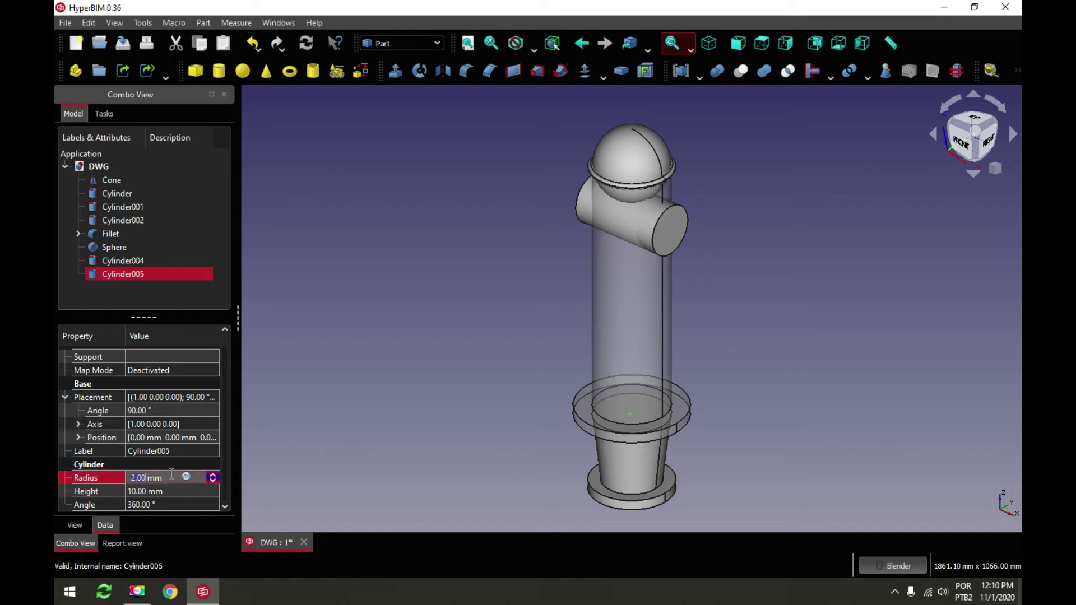
pyautogui.write('65')
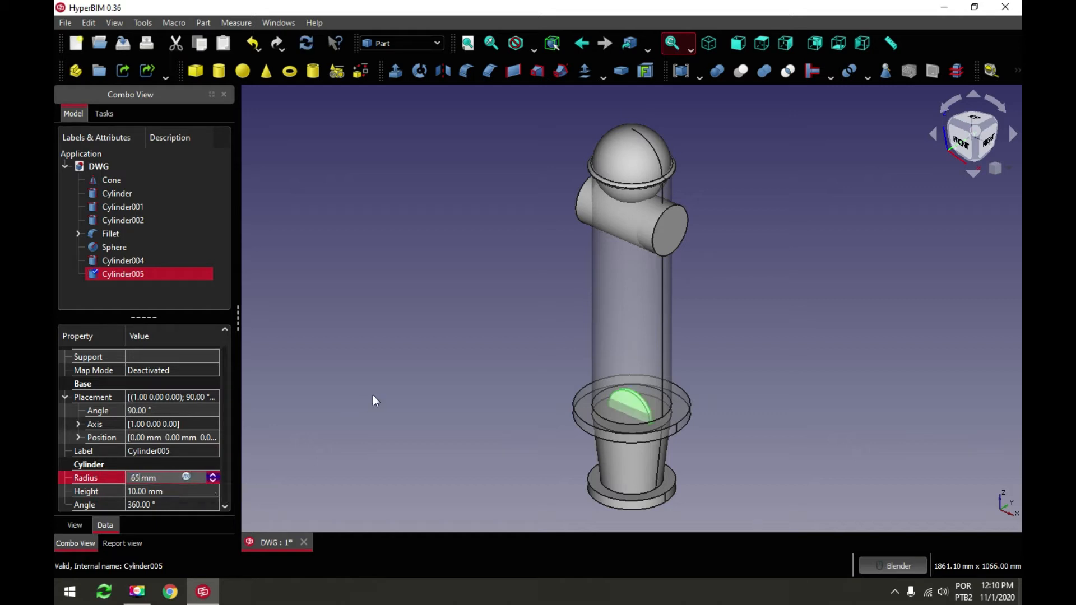
pyautogui.click(171, 493)
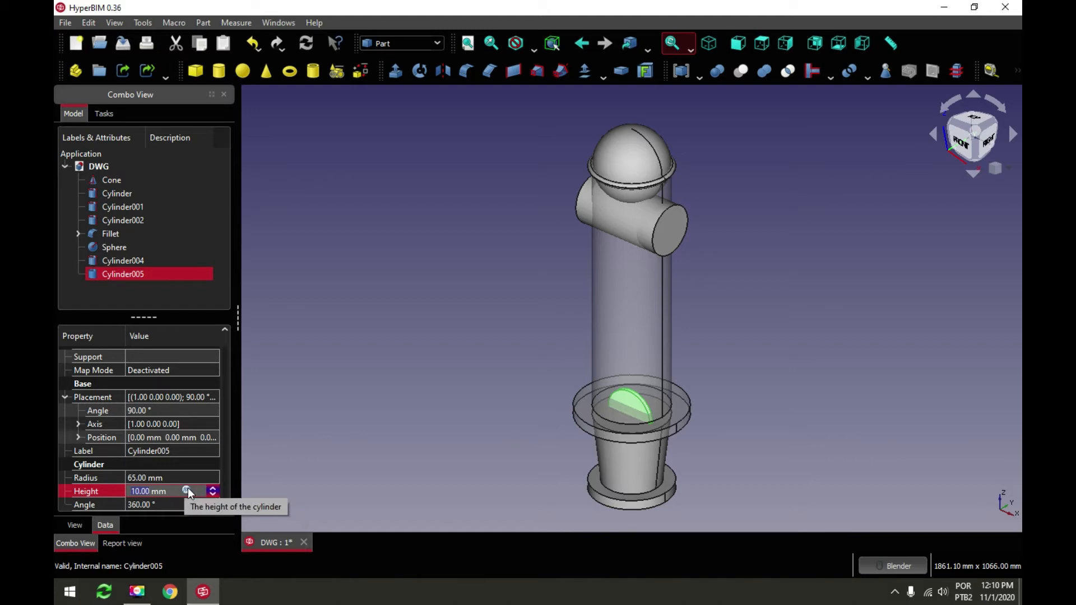
pyautogui.write('120')
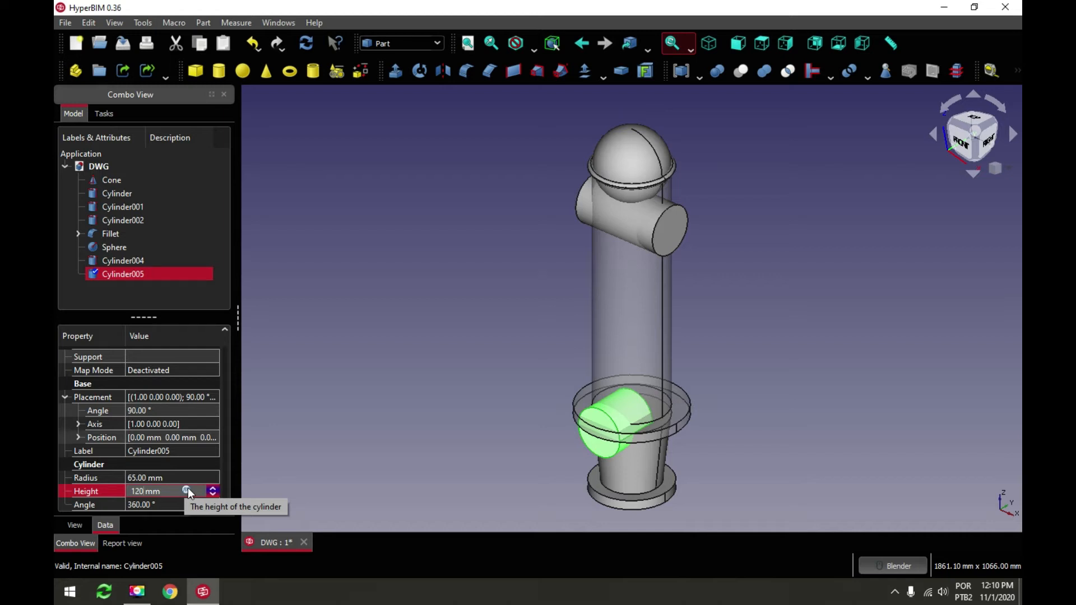
# Try a Z position of 420 mm for the front-facing cylinder
pyautogui.click(78, 437)
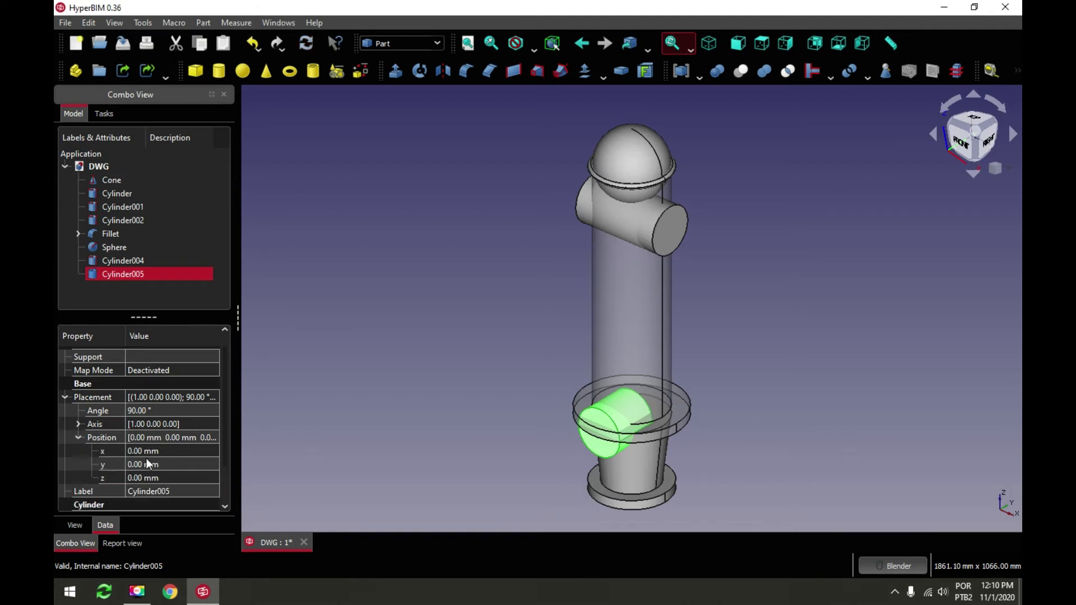
pyautogui.click(175, 477)
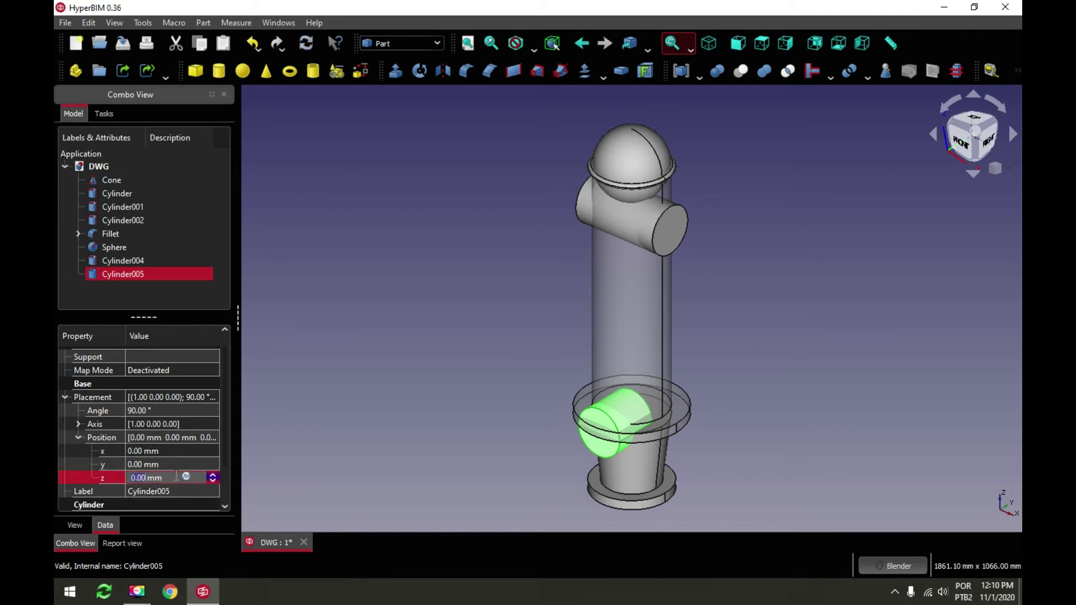
pyautogui.write('420')
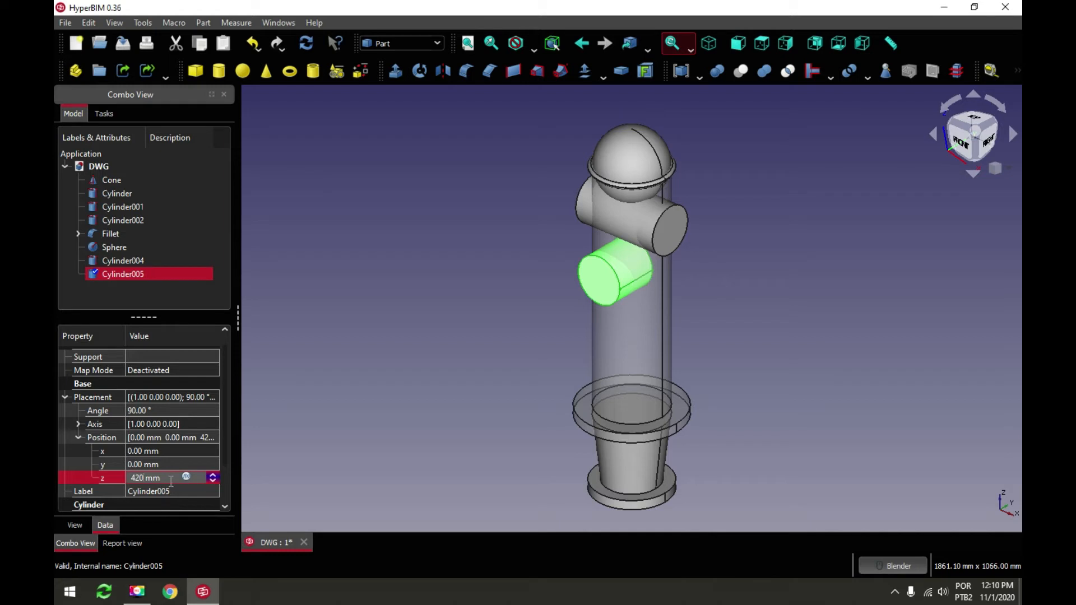
# Set the front-facing cylinder's Z position to 500 mm with a formula, recompute the document, and save it
pyautogui.click(186, 476)
pyautogui.hotkey('ctrl', 'a')
pyautogui.write('500')
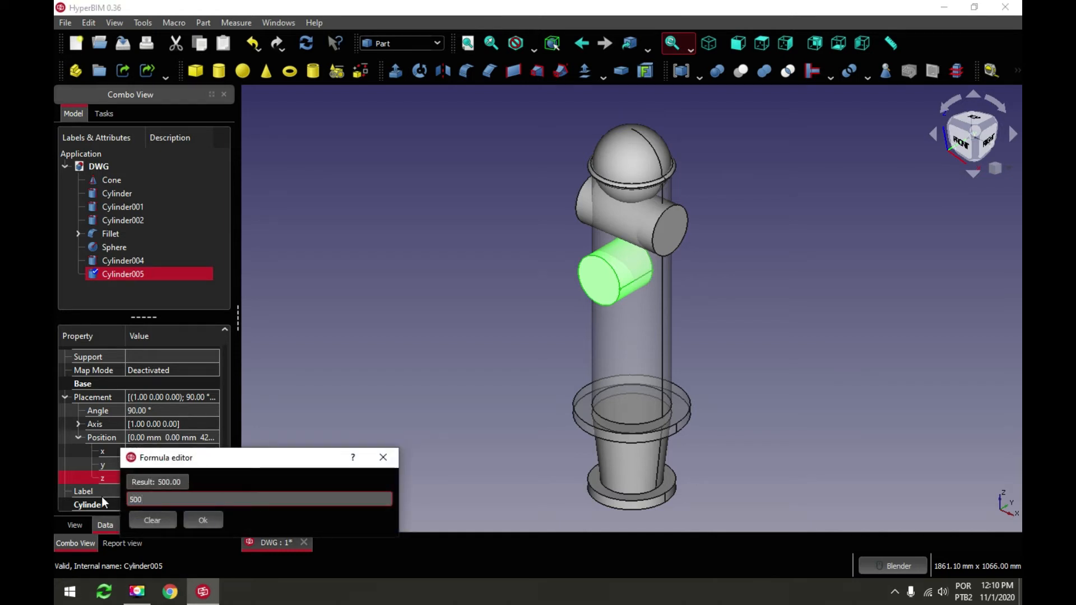
pyautogui.click(198, 517)
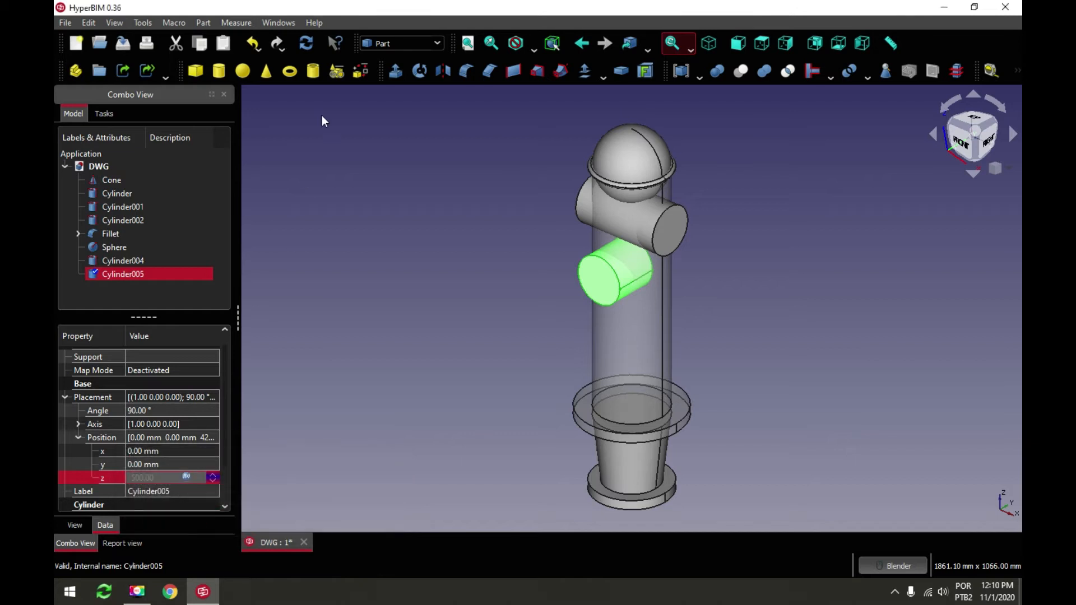
pyautogui.click(306, 44)
pyautogui.click(506, 274)
pyautogui.moveTo(505, 270); pyautogui.dragTo(448, 257, button='middle')
pyautogui.click(124, 50)
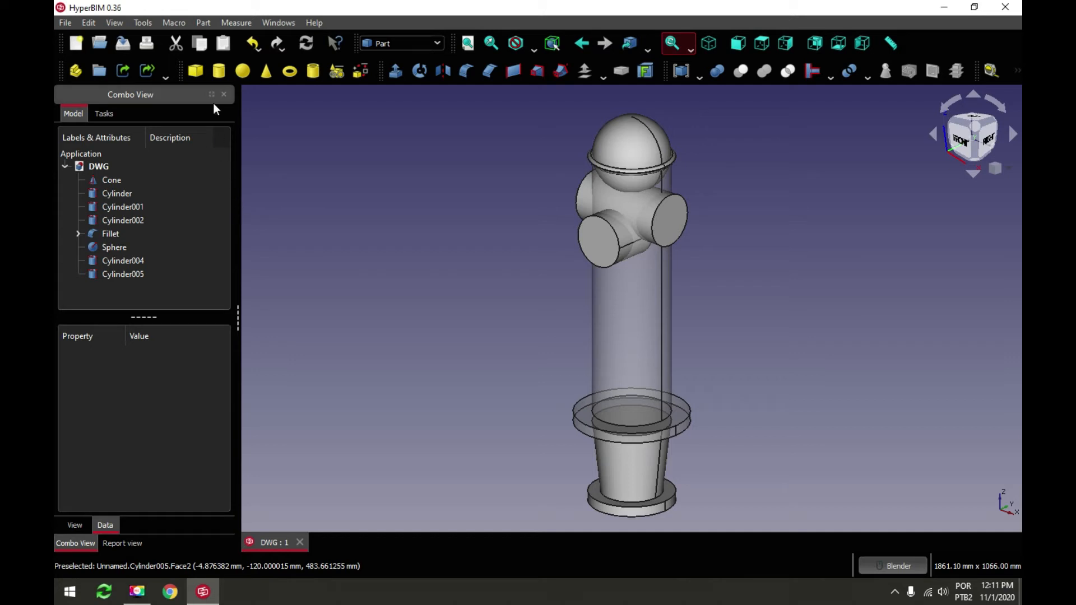
# Add another Part cylinder and set its height to 40 mm
pyautogui.click(222, 70)
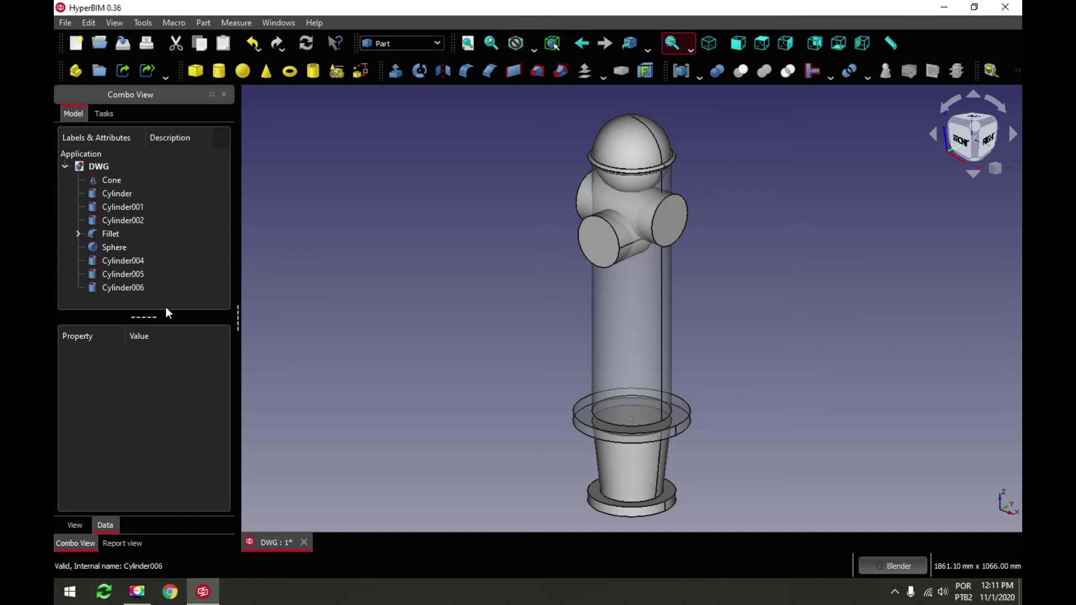
pyautogui.click(114, 288)
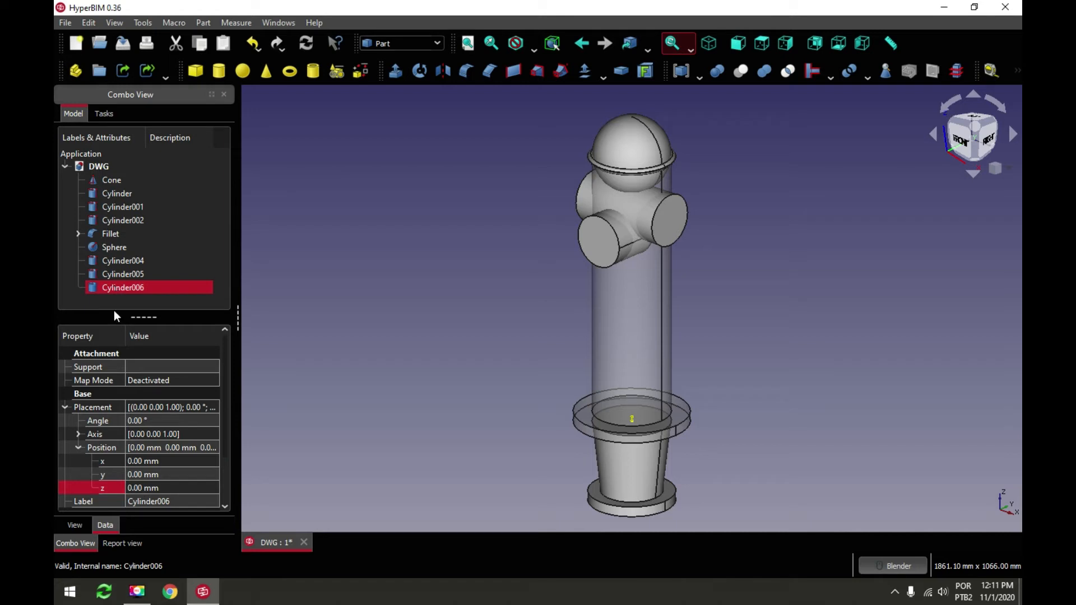
pyautogui.click(78, 448)
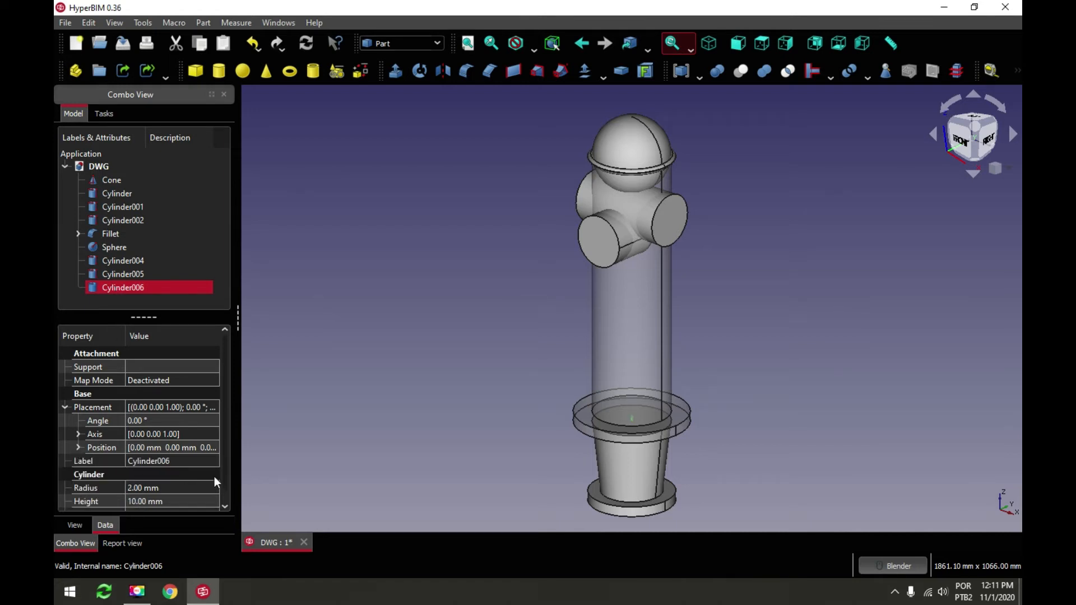
pyautogui.moveTo(227, 441); pyautogui.dragTo(229, 479)
pyautogui.click(182, 491)
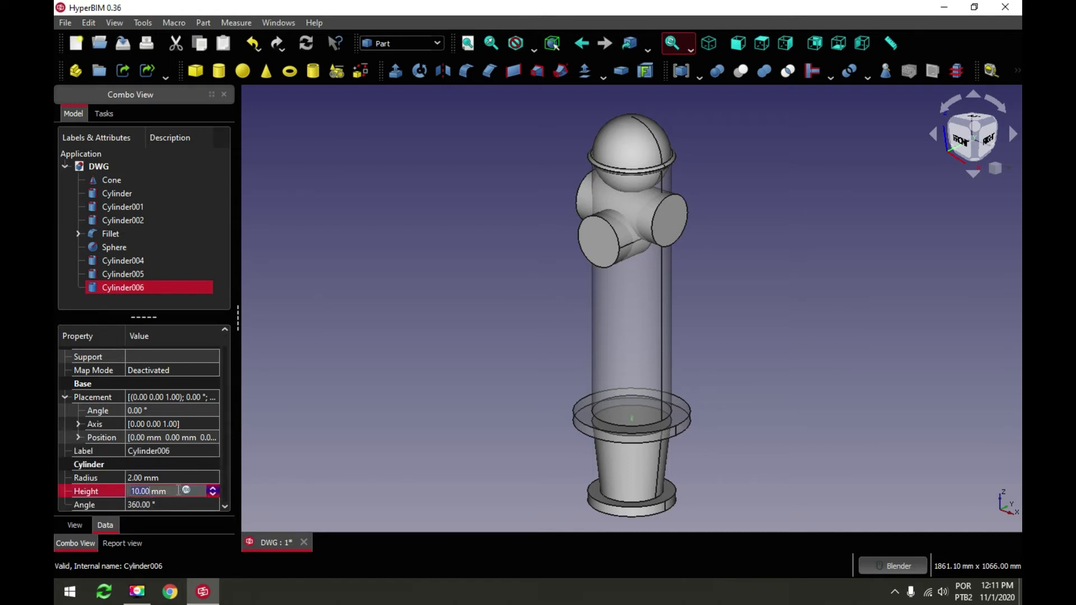
pyautogui.write('40')
pyautogui.press('Tab')
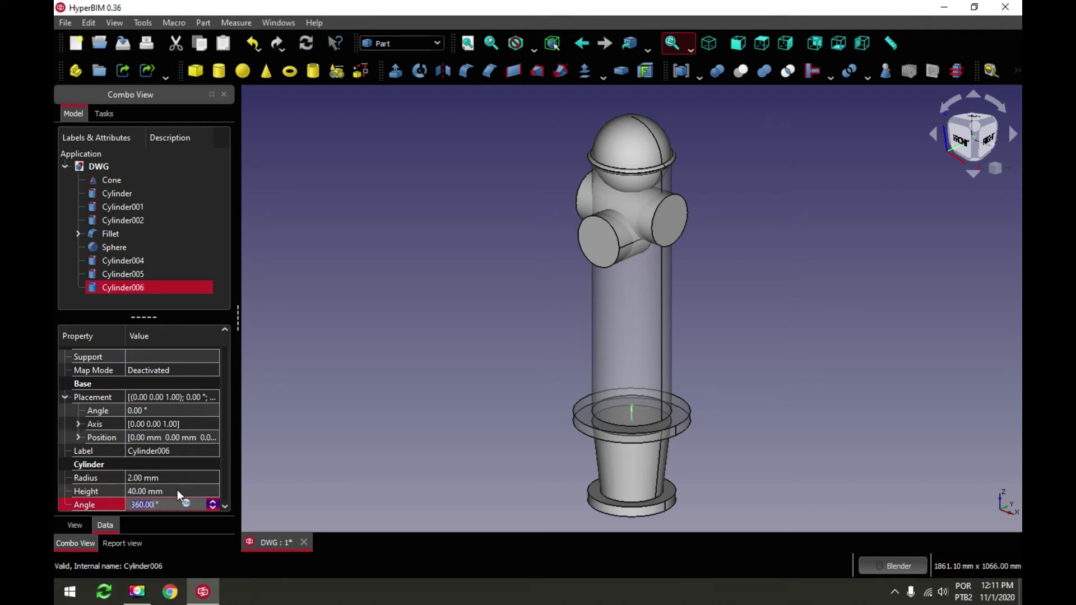
# Turn the newest cylinder into a thin disc with a 60 mm radius and 5 mm height
pyautogui.click(179, 478)
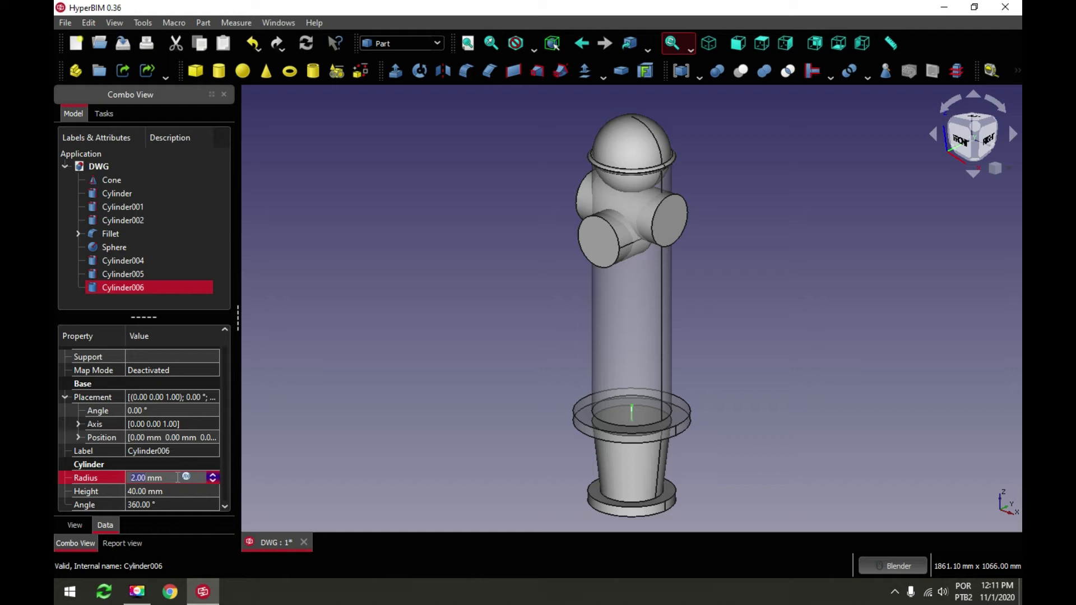
pyautogui.write('60')
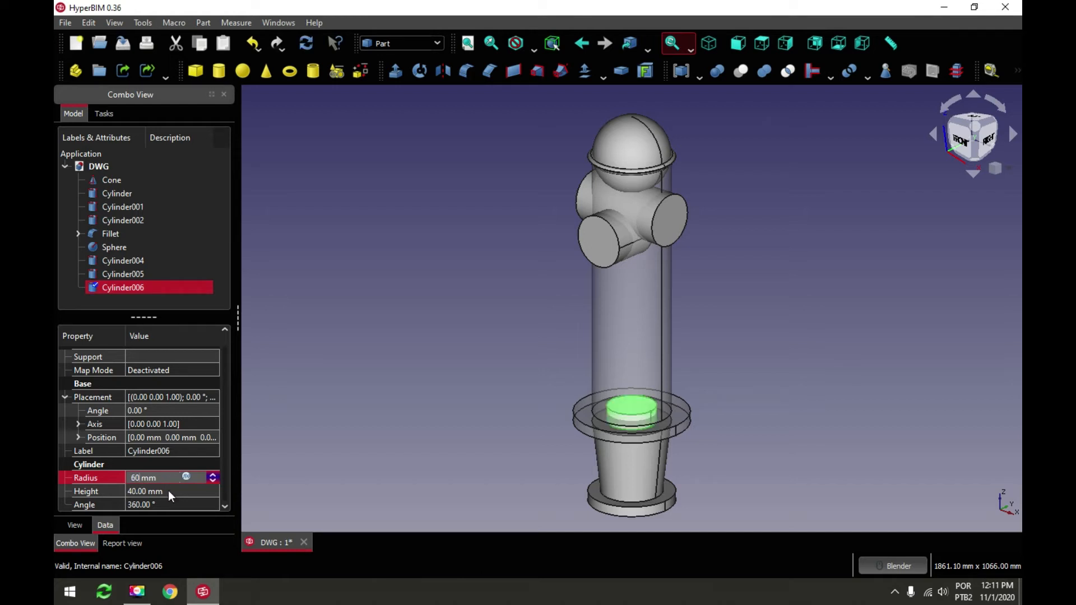
pyautogui.click(169, 492)
pyautogui.write('5')
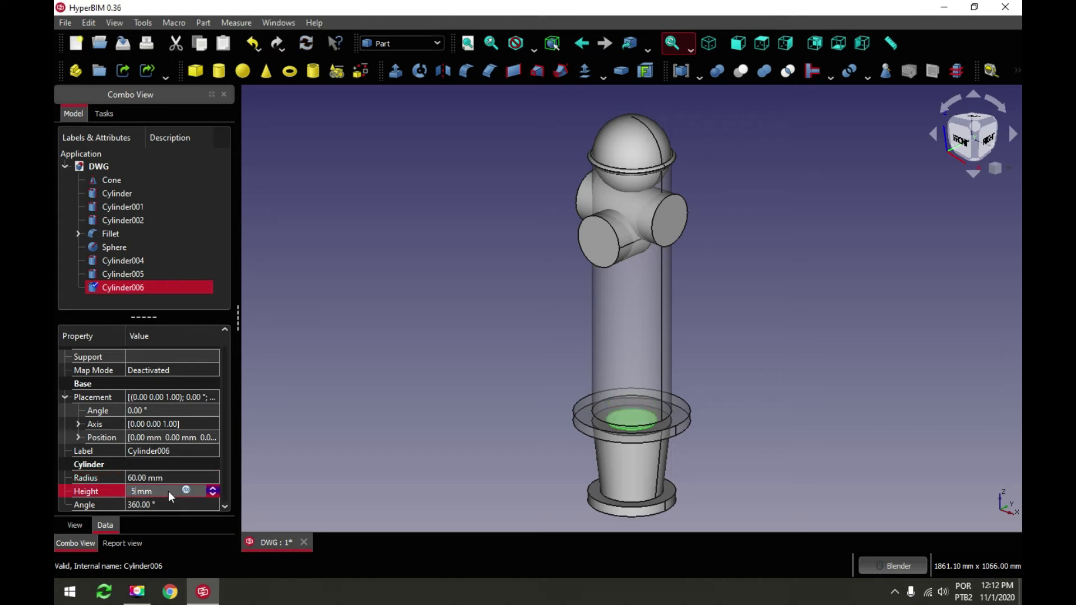
pyautogui.click(171, 504)
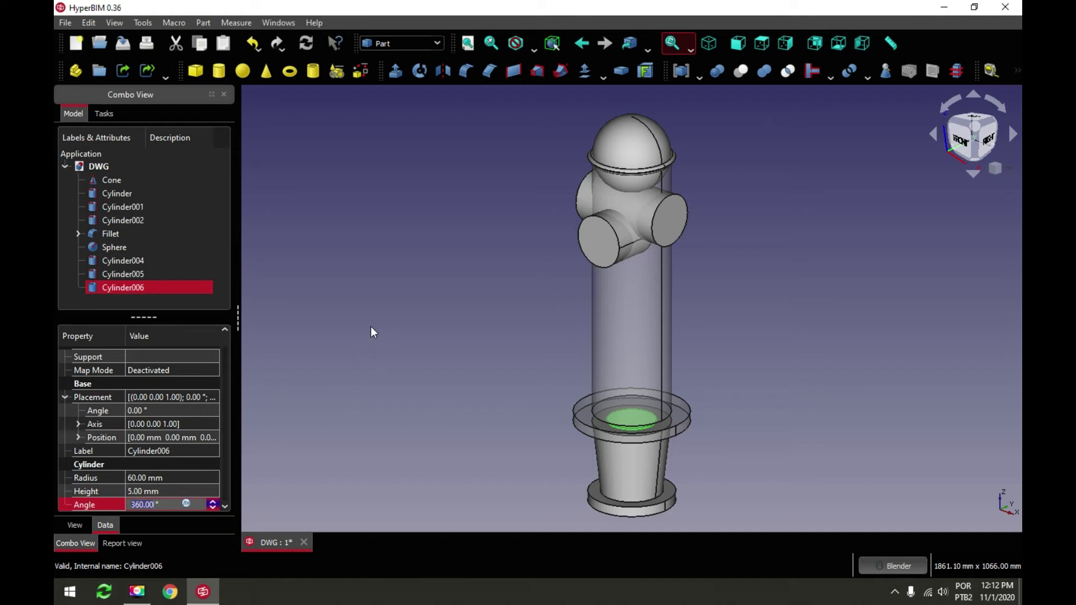
pyautogui.click(391, 316)
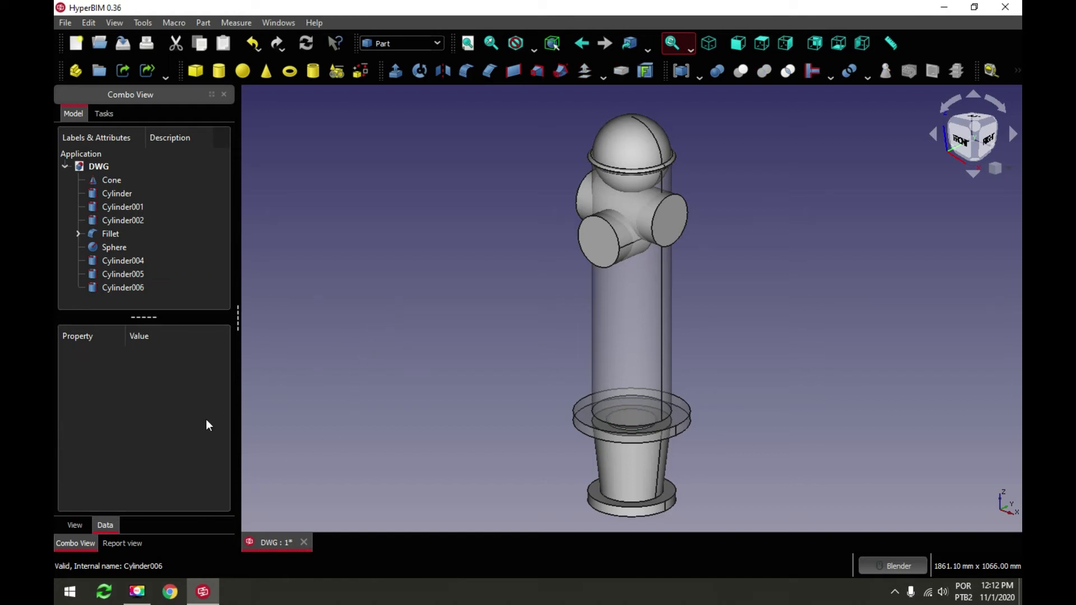
# Rotate the thin disc 90° about the X axis so that it stands upright
pyautogui.click(114, 288)
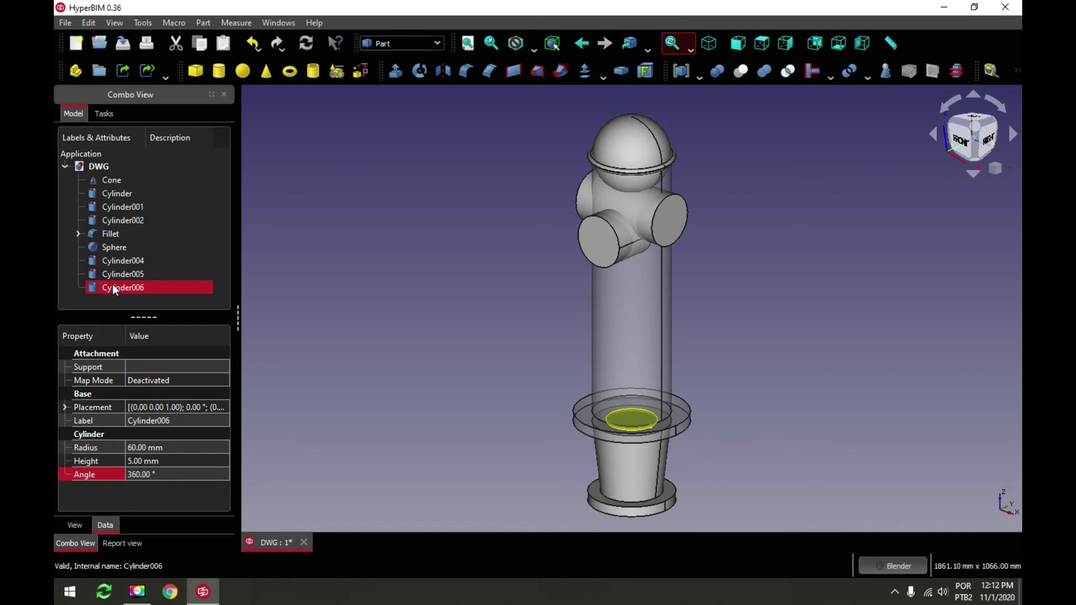
pyautogui.doubleClick(114, 288)
pyautogui.moveTo(674, 348); pyautogui.dragTo(581, 376)
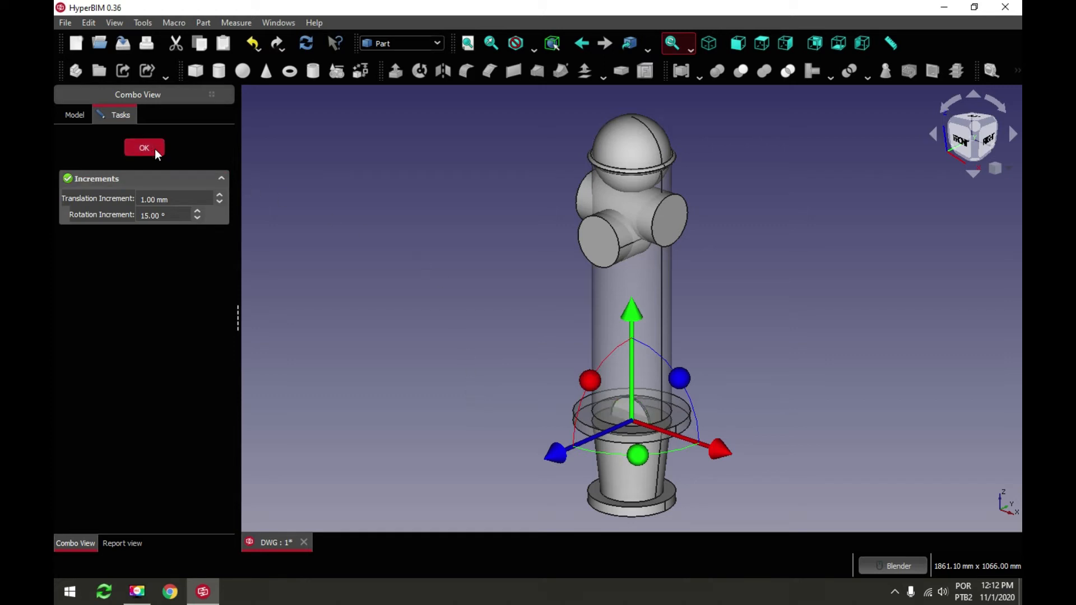
pyautogui.click(143, 147)
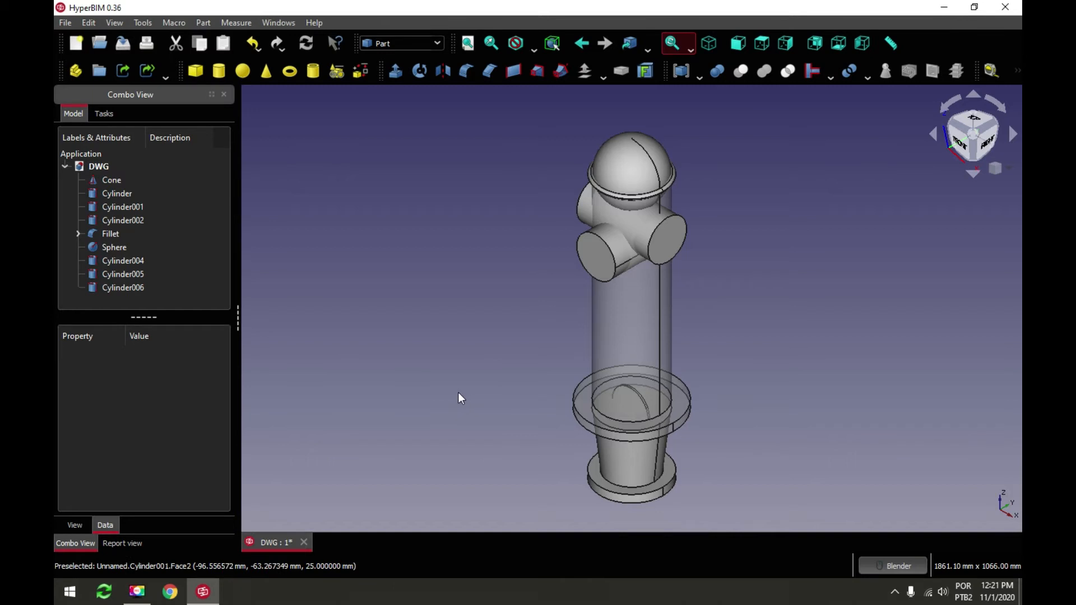
# Switch to the Arch workbench and enable special-point and centre snapping
pyautogui.click(136, 288)
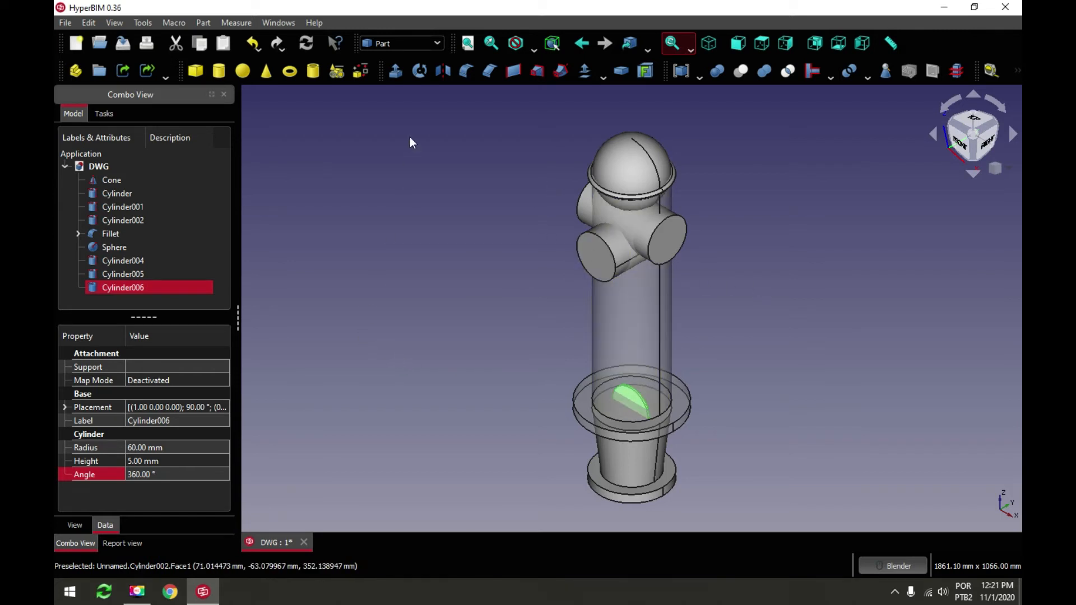
pyautogui.click(439, 44)
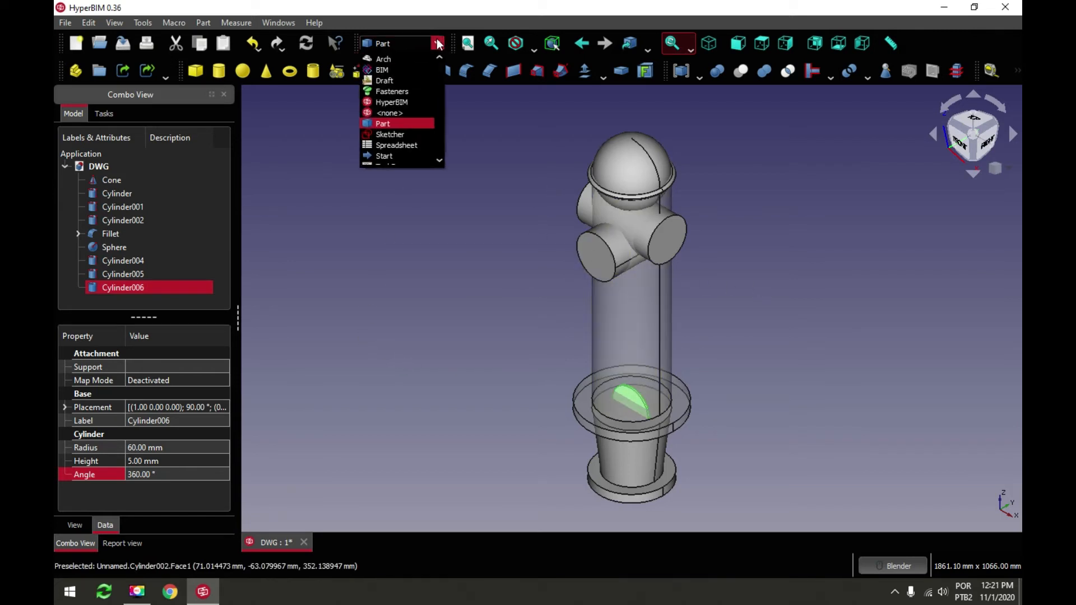
pyautogui.click(401, 60)
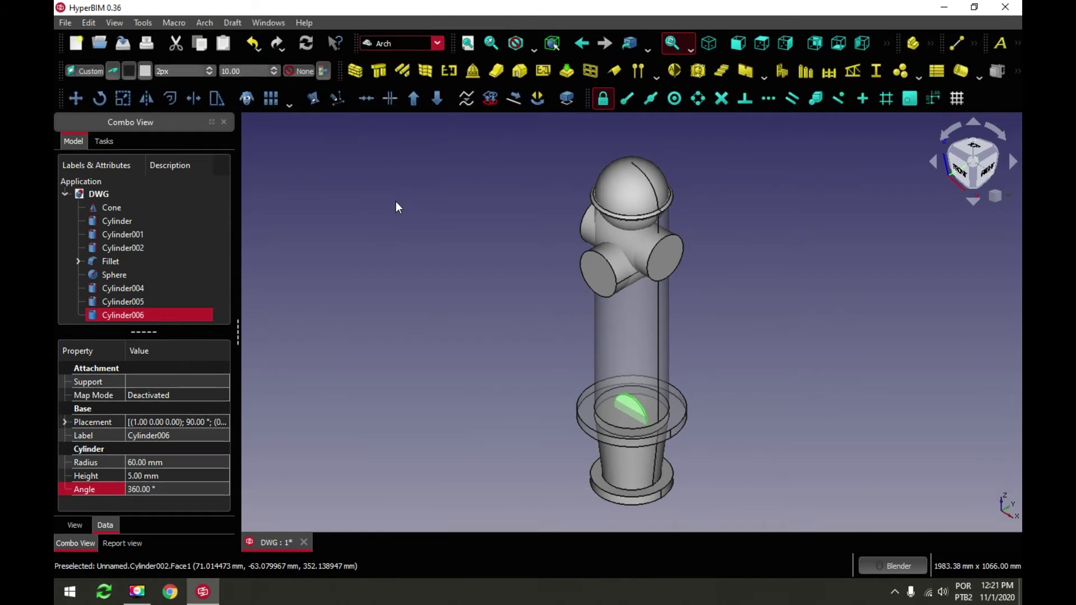
pyautogui.click(602, 100)
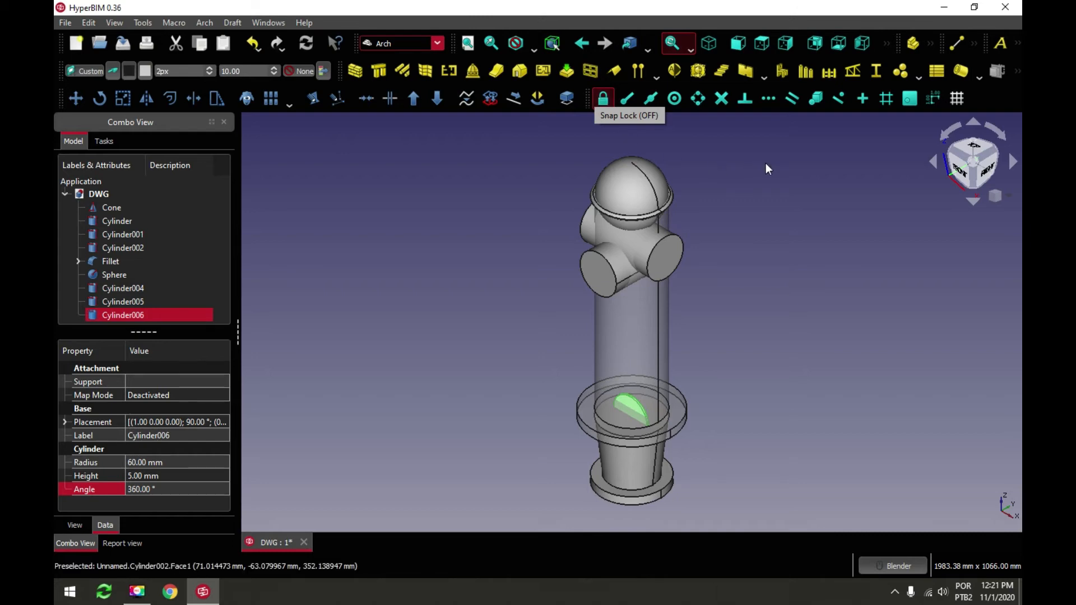
pyautogui.click(817, 99)
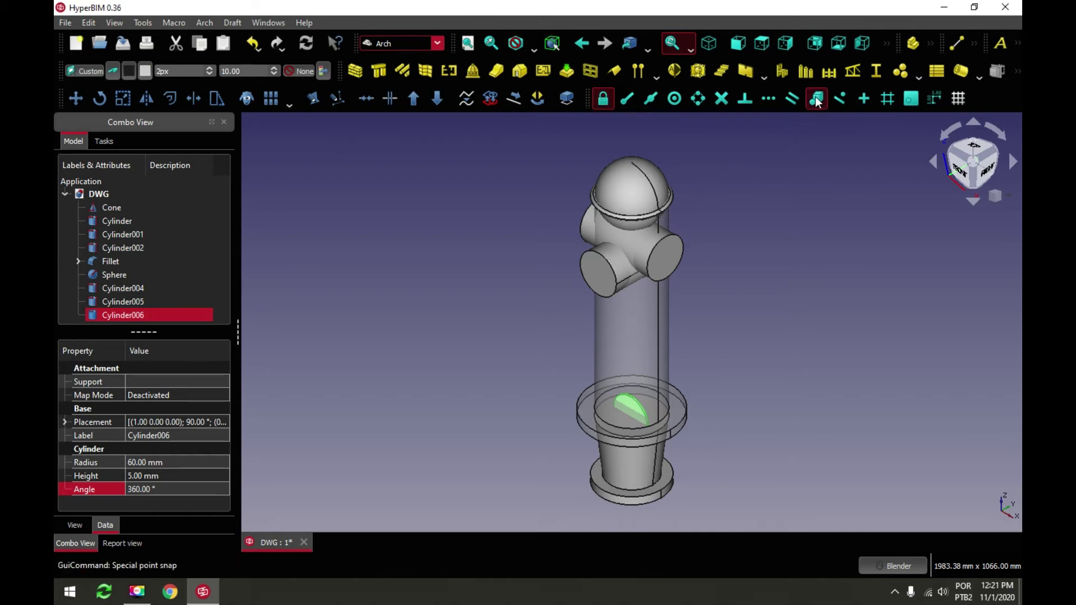
pyautogui.click(675, 100)
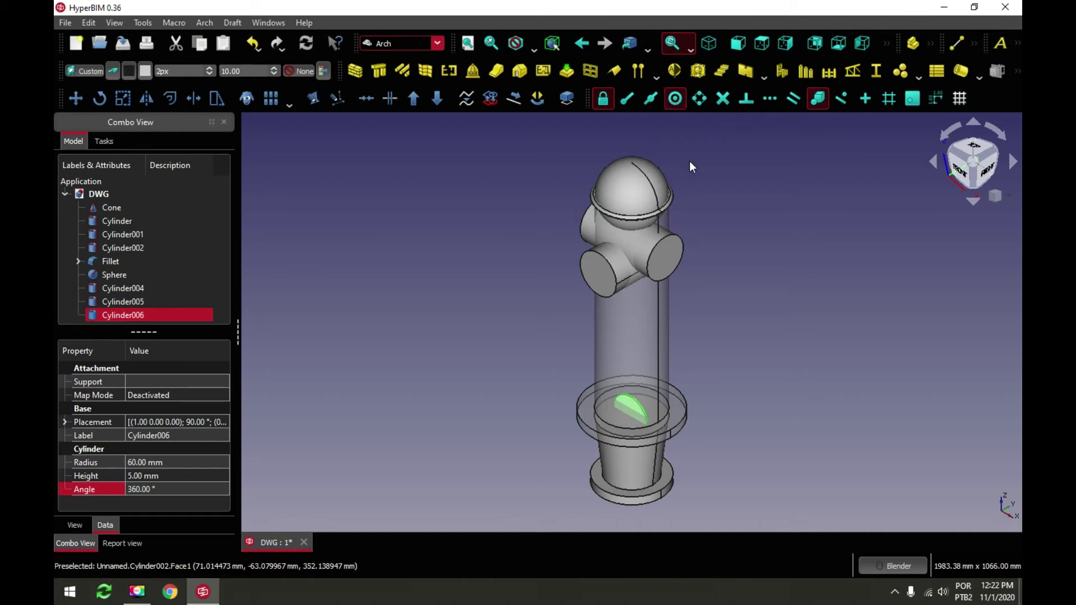
# Translate the upright disc 312 mm out of the body towards the front
pyautogui.doubleClick(111, 316)
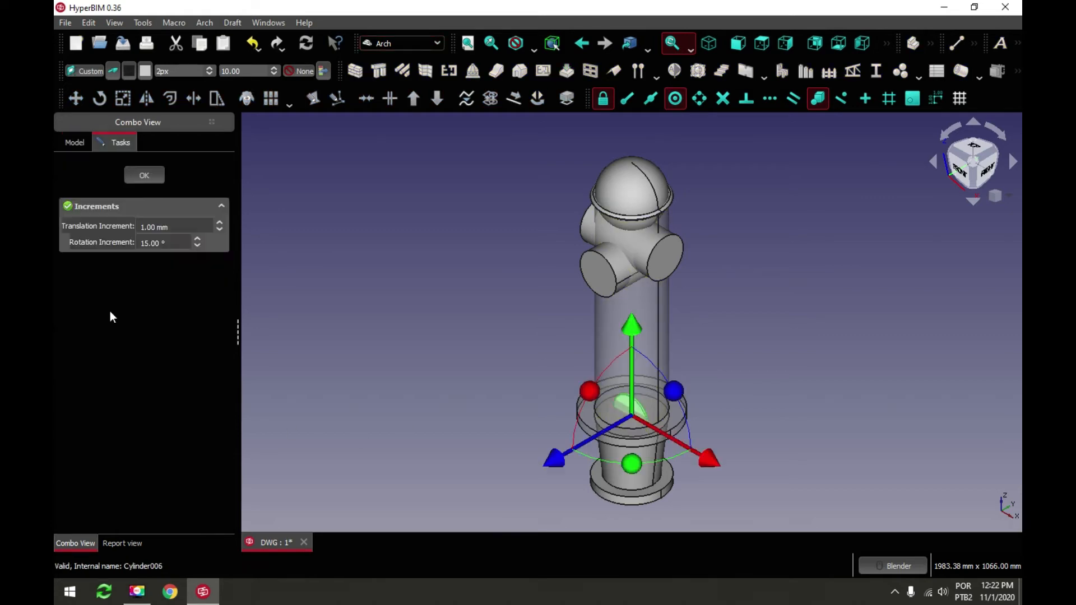
pyautogui.moveTo(567, 467); pyautogui.dragTo(471, 476)
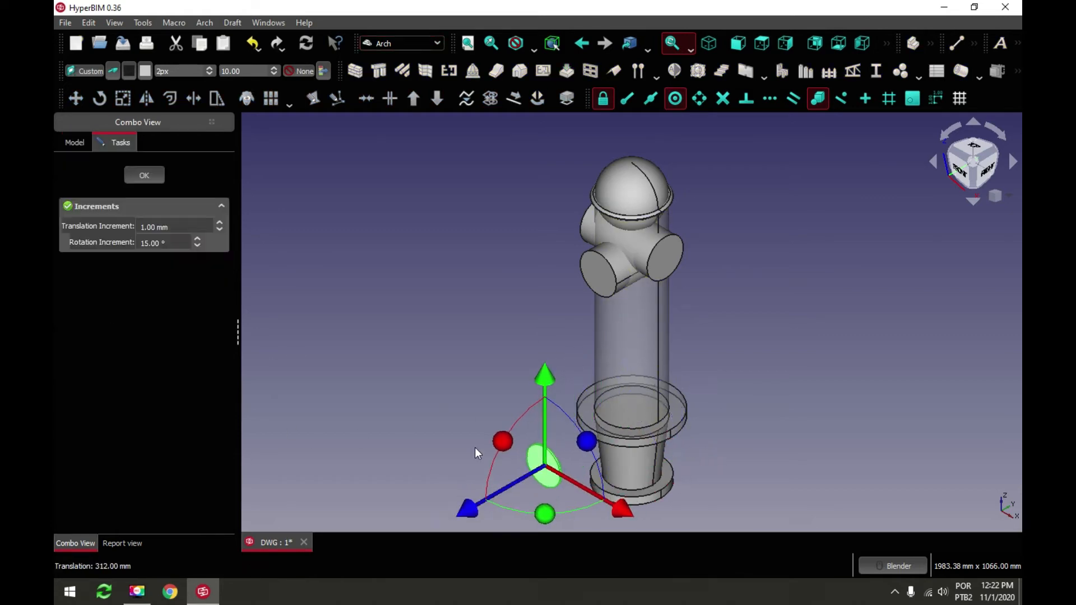
pyautogui.scroll(-2, 491, 346)
pyautogui.moveTo(490, 312); pyautogui.dragTo(438, 377, button='middle')
pyautogui.click(144, 175)
pyautogui.scroll(3, 607, 391)
pyautogui.scroll(1, 607, 390)
# Move the disc by its face centre onto the centre of the front-facing cylinder's end face
pyautogui.click(120, 315)
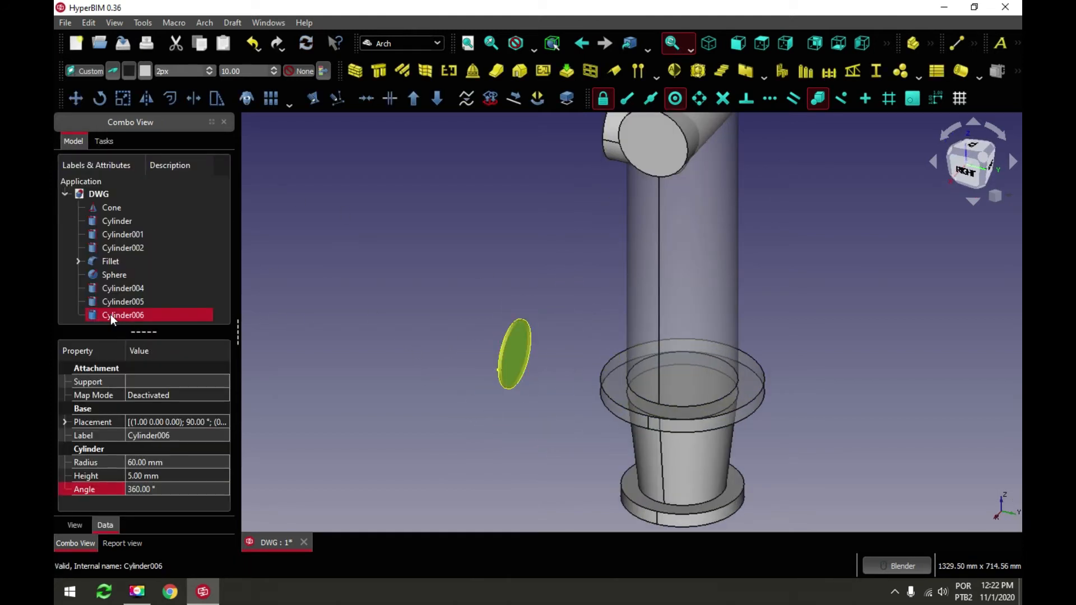
pyautogui.click(75, 99)
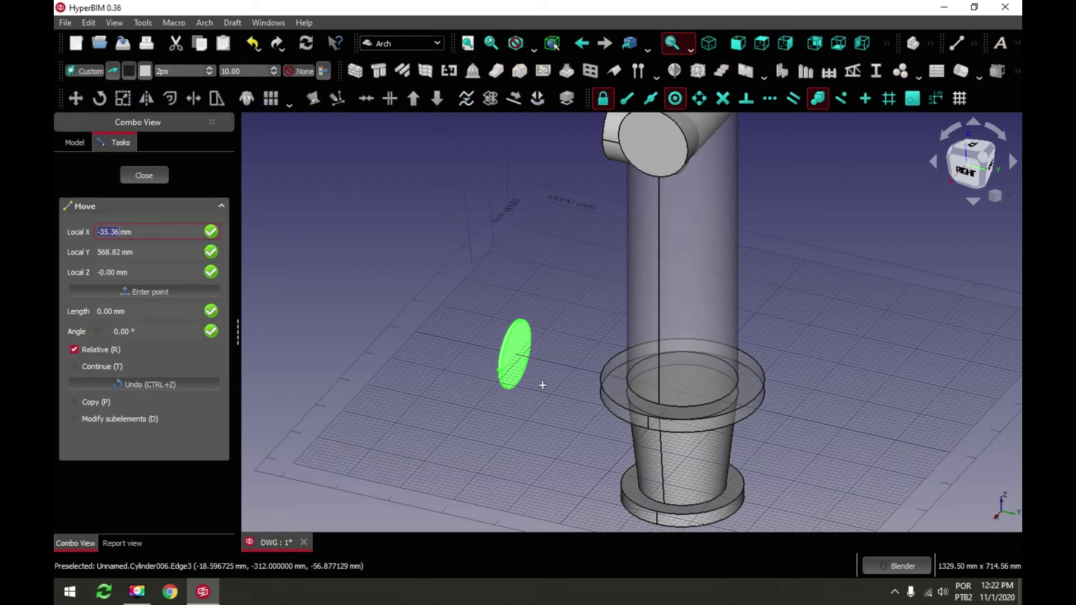
pyautogui.scroll(3, 542, 379)
pyautogui.scroll(2, 497, 329)
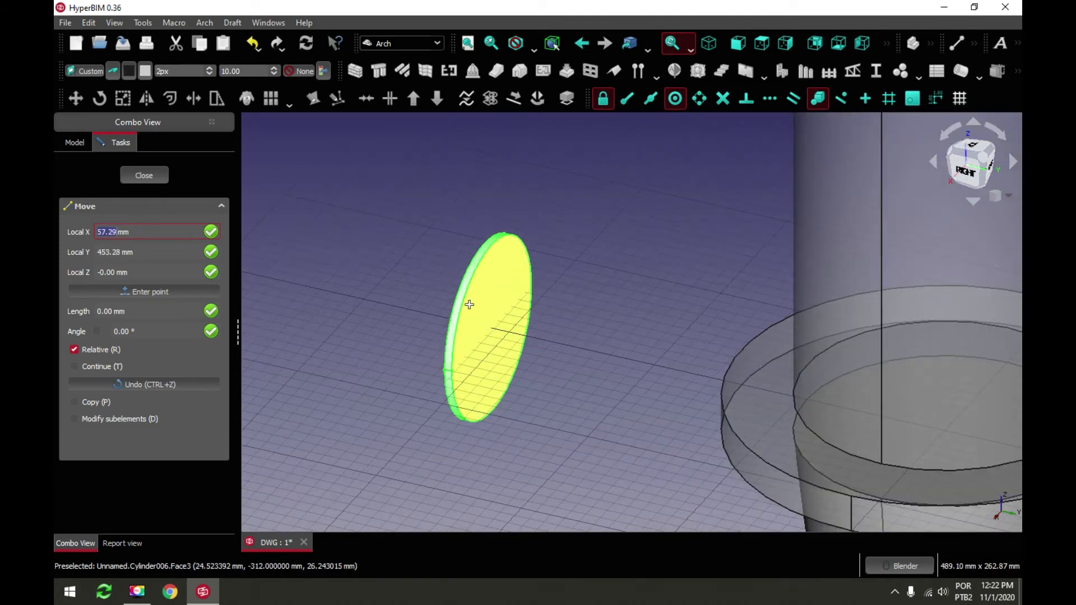
pyautogui.click(465, 303)
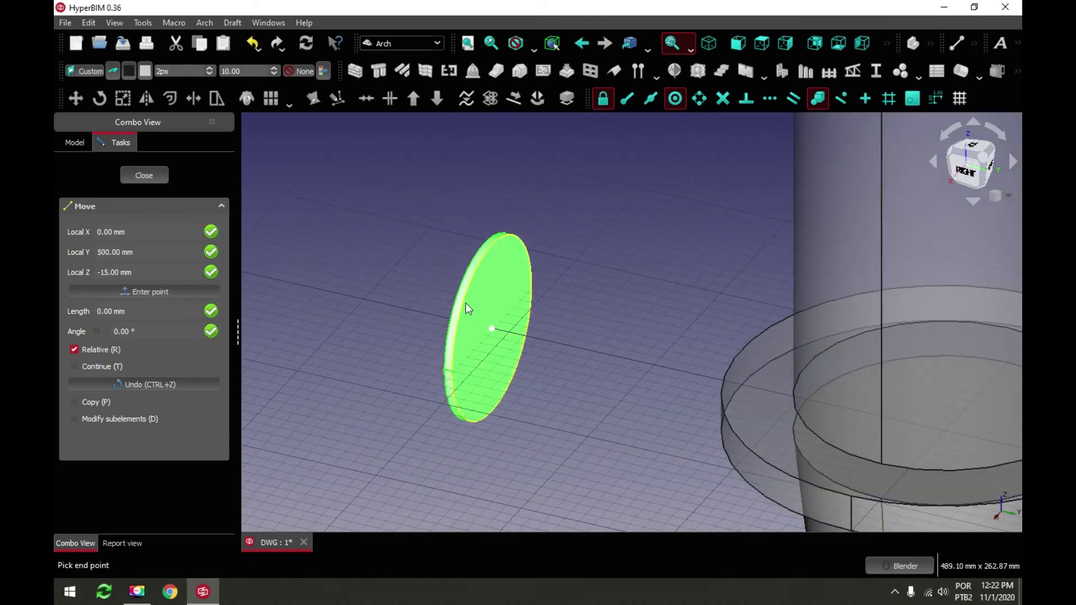
pyautogui.scroll(-5, 469, 307)
pyautogui.moveTo(570, 314); pyautogui.dragTo(637, 305, button='middle')
pyautogui.scroll(-2, 638, 306)
pyautogui.scroll(3, 607, 213)
pyautogui.scroll(2, 604, 201)
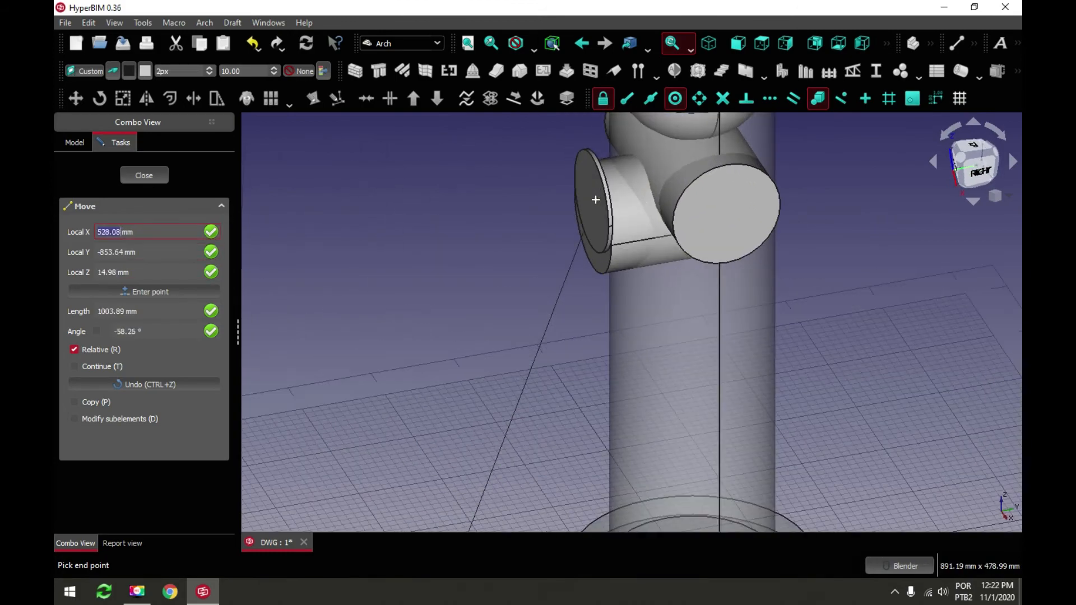
pyautogui.click(609, 226)
pyautogui.click(441, 298)
pyautogui.moveTo(440, 299); pyautogui.dragTo(566, 243, button='middle')
pyautogui.scroll(-5, 562, 297)
pyautogui.scroll(2, 638, 189)
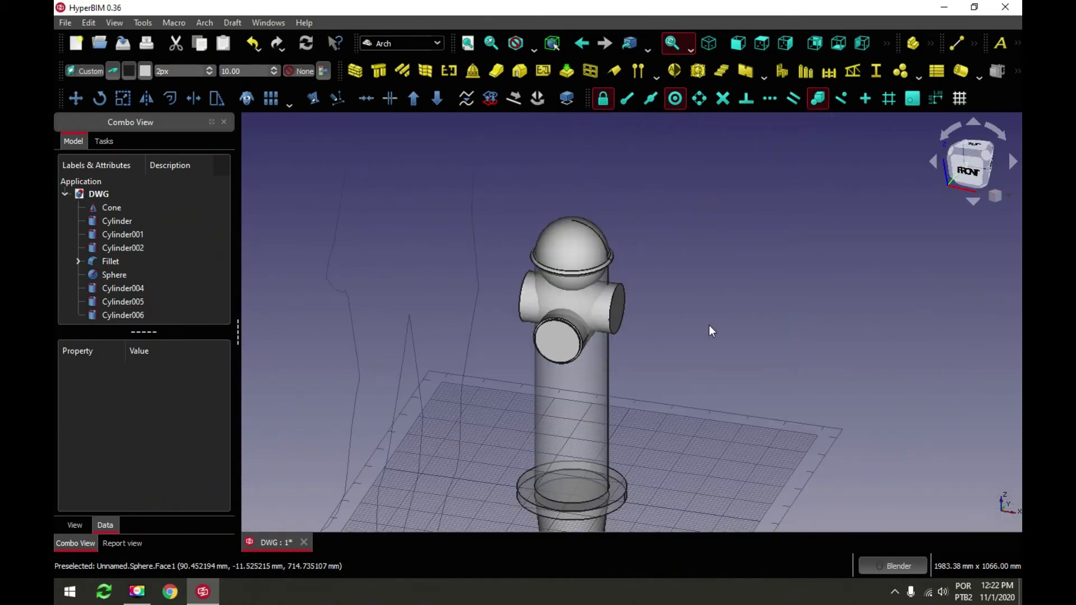
# Hide the working grid and save the document
pyautogui.click(959, 99)
pyautogui.scroll(-2, 729, 303)
pyautogui.moveTo(719, 315); pyautogui.dragTo(593, 355, button='middle')
pyautogui.scroll(3, 594, 355)
pyautogui.click(123, 43)
pyautogui.scroll(2, 721, 271)
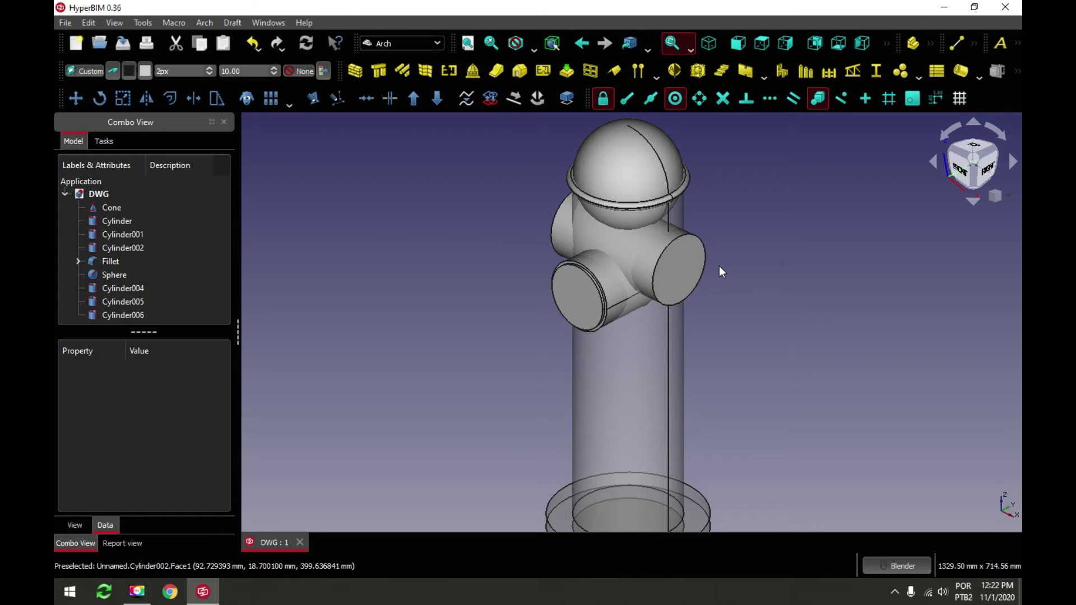
# Duplicate the disc on the front-facing cylinder in place and select the copy
pyautogui.click(123, 315)
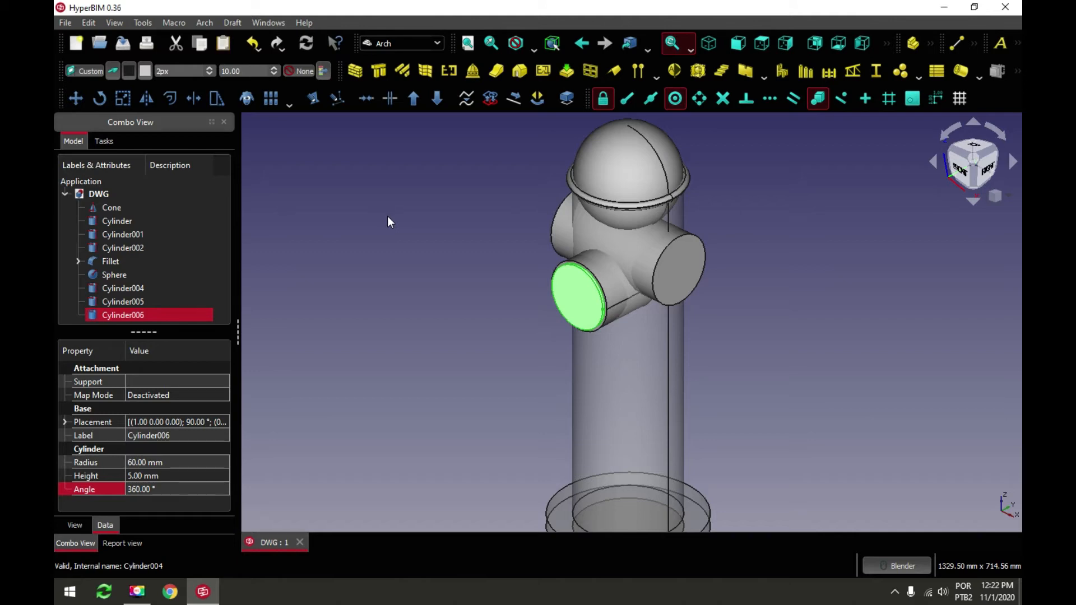
pyautogui.hotkey('ctrl', 'v')
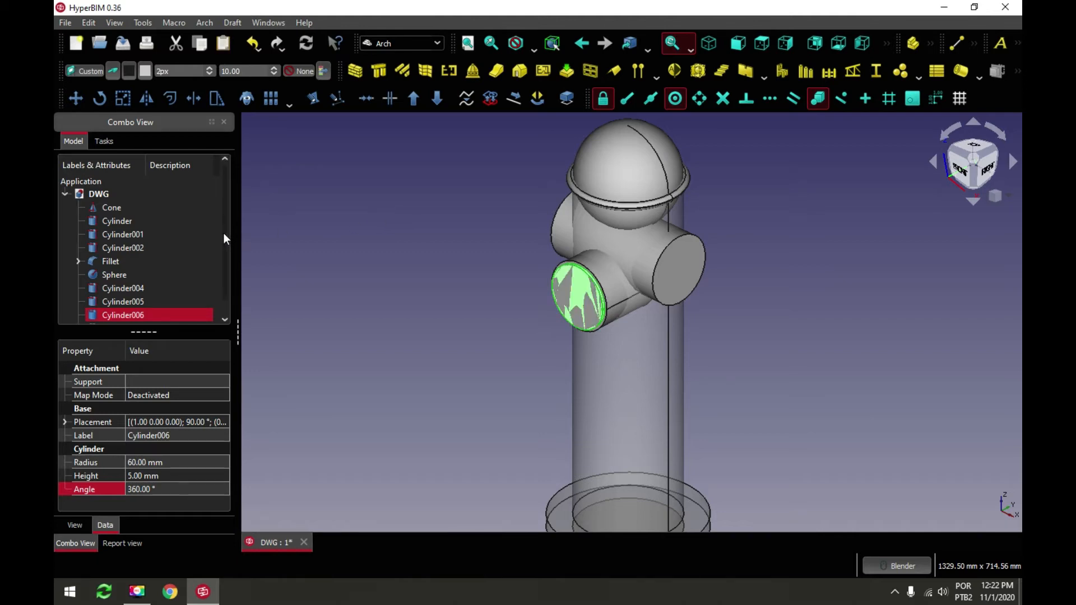
pyautogui.scroll(-1, 225, 239)
pyautogui.click(126, 318)
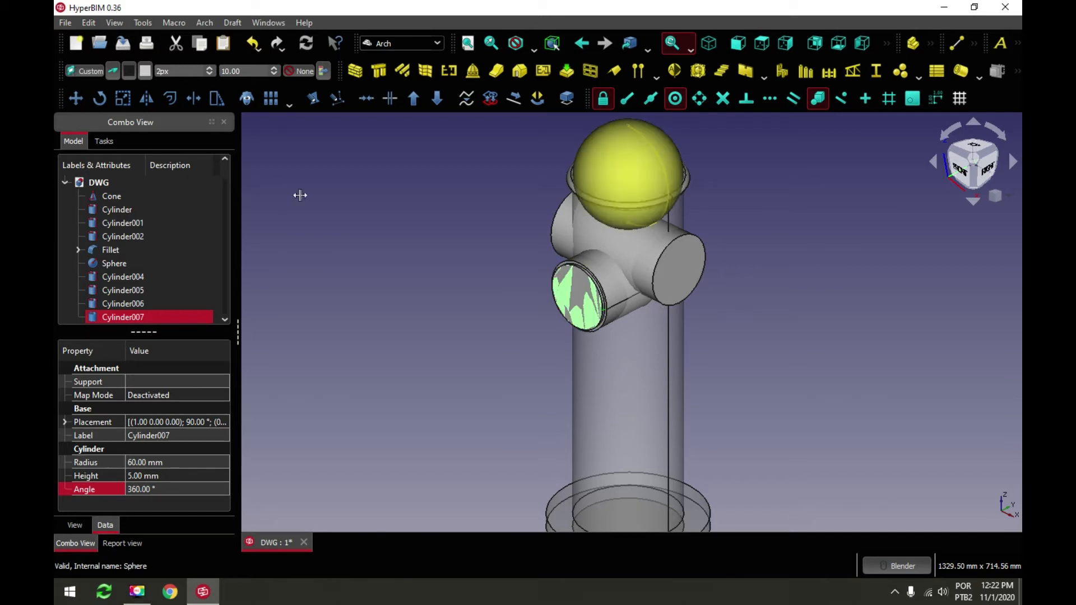
# Translate the copied disc -363 mm along X, rotate it -90° about the vertical axis, and save the document
pyautogui.doubleClick(125, 317)
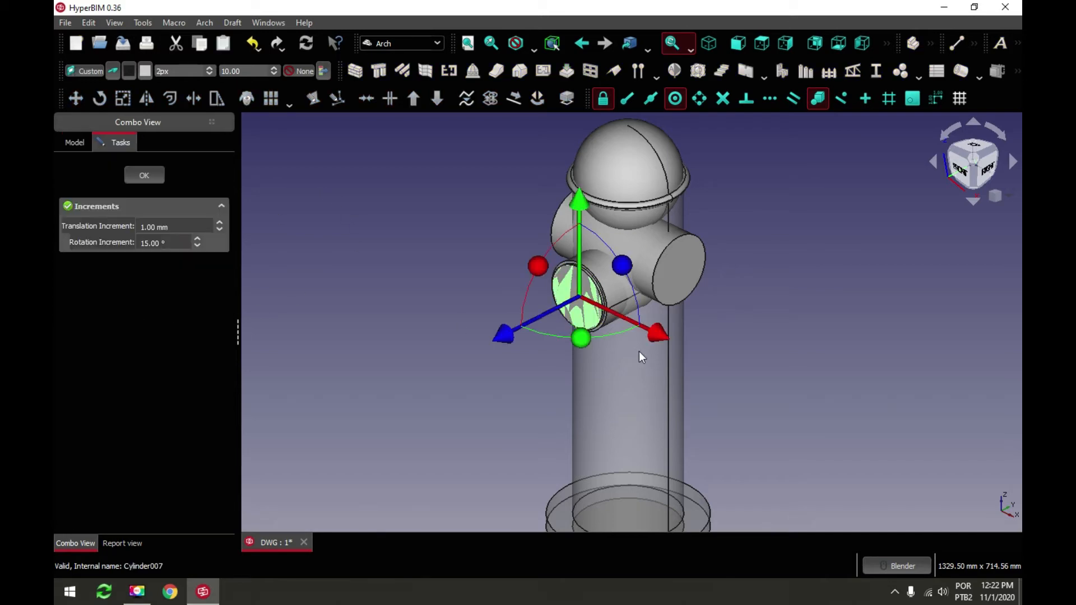
pyautogui.moveTo(659, 338); pyautogui.dragTo(415, 333)
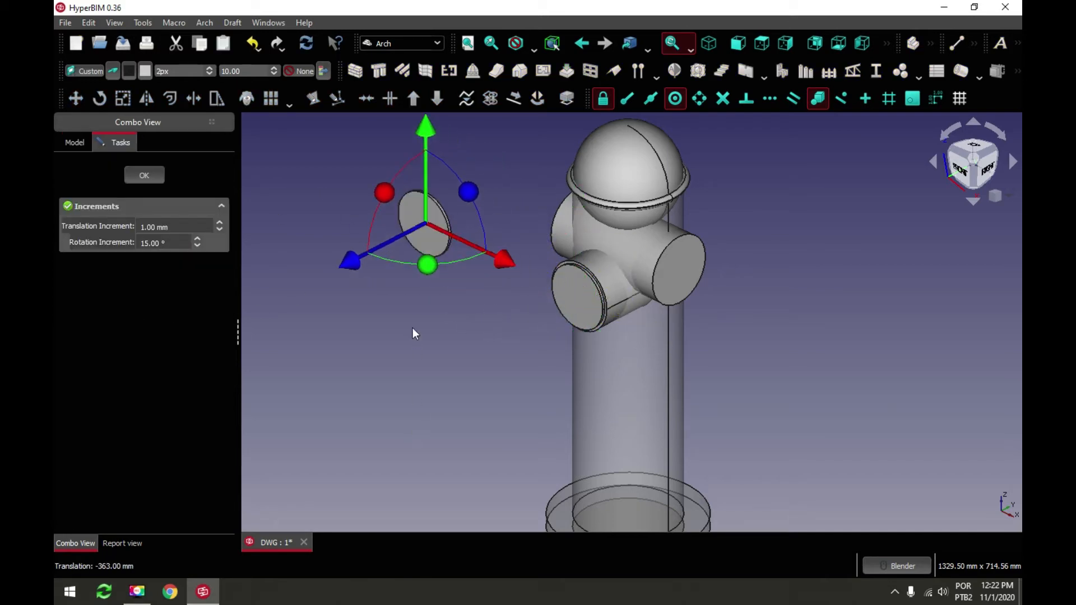
pyautogui.moveTo(428, 268); pyautogui.dragTo(292, 221)
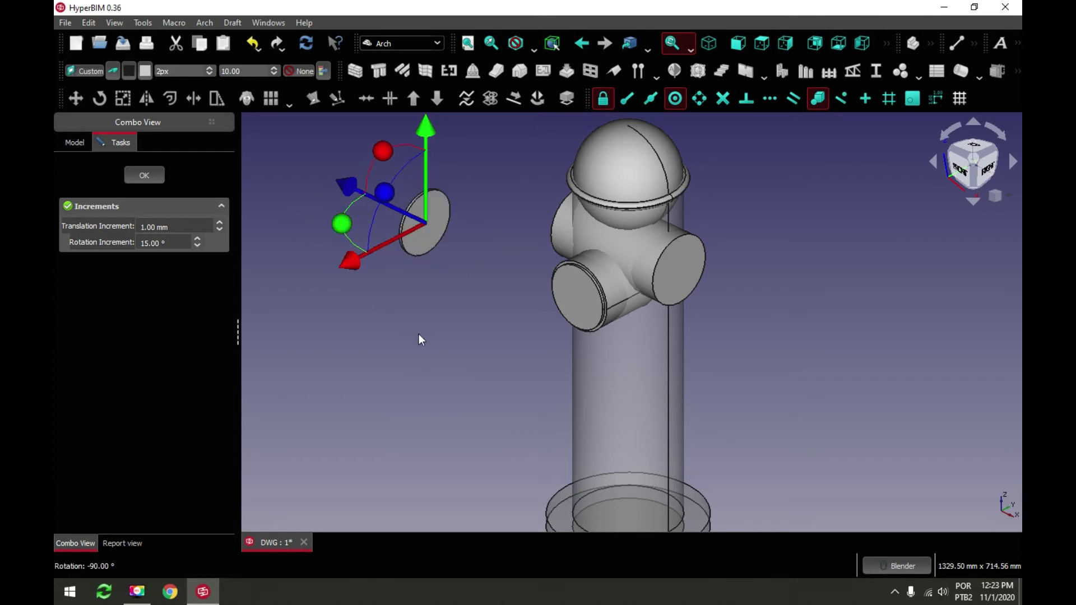
pyautogui.click(147, 175)
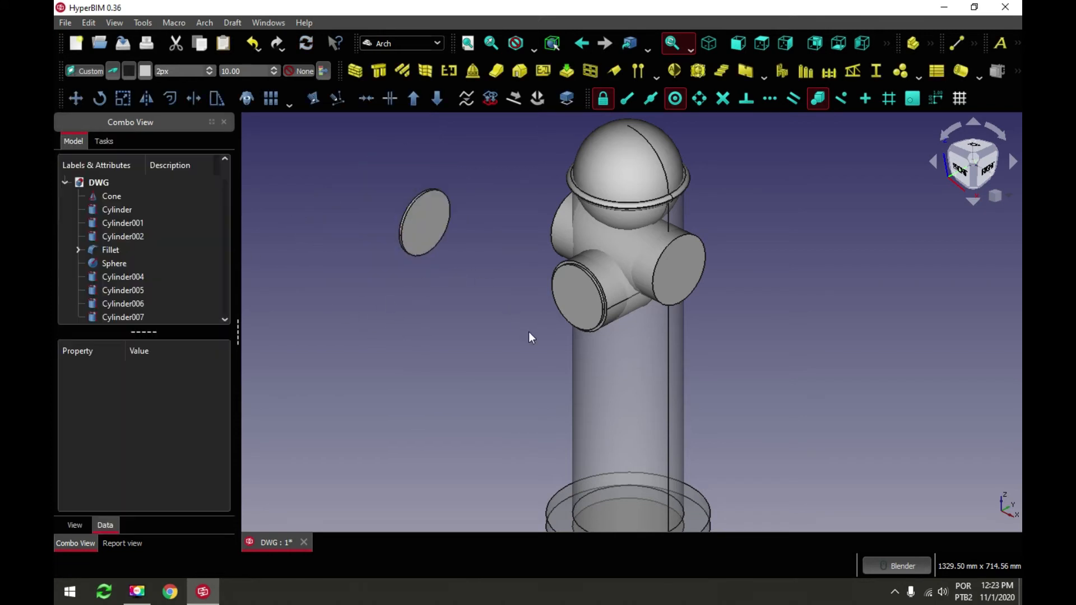
pyautogui.scroll(-3, 534, 339)
pyautogui.moveTo(537, 341); pyautogui.dragTo(680, 329, button='middle')
pyautogui.scroll(3, 605, 330)
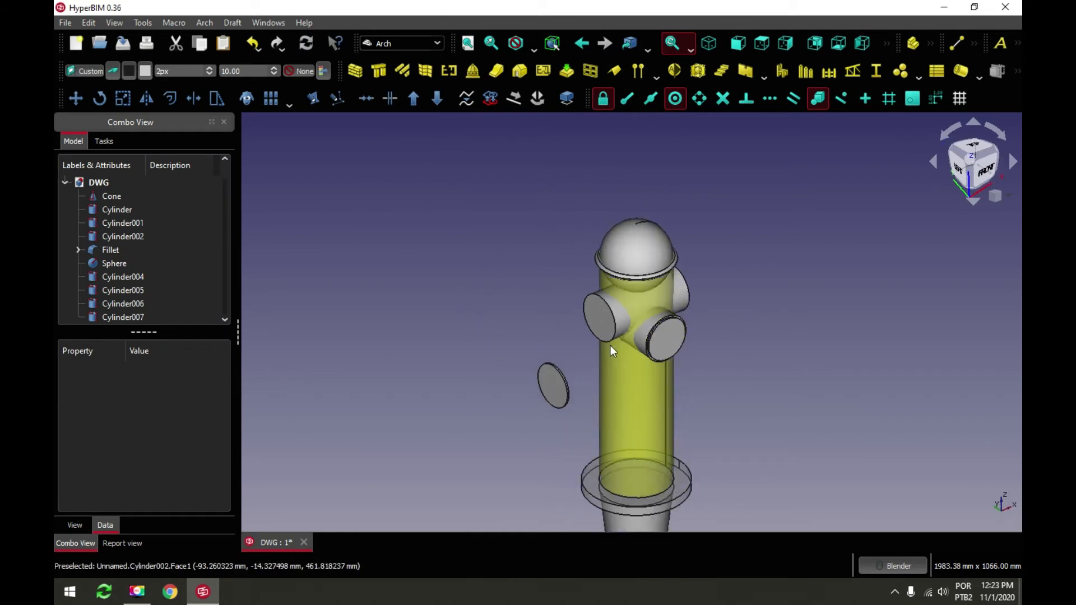
pyautogui.click(123, 43)
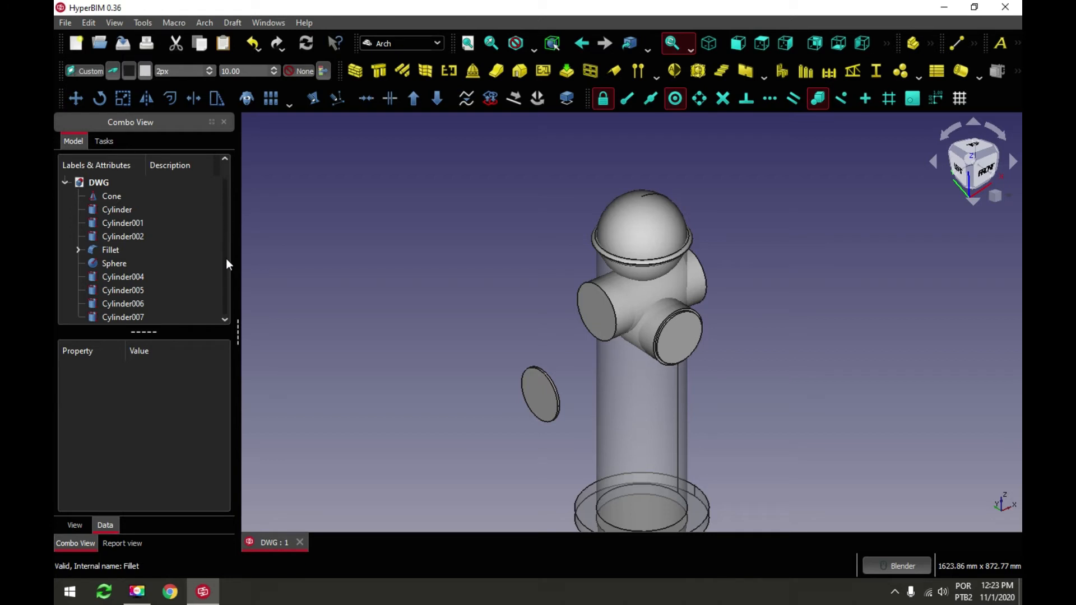
# Move the copied disc by its face centre onto the end-face centre of the side cylinder on the negative X side
pyautogui.click(127, 316)
pyautogui.moveTo(520, 337); pyautogui.dragTo(386, 287, button='middle')
pyautogui.scroll(4, 397, 277)
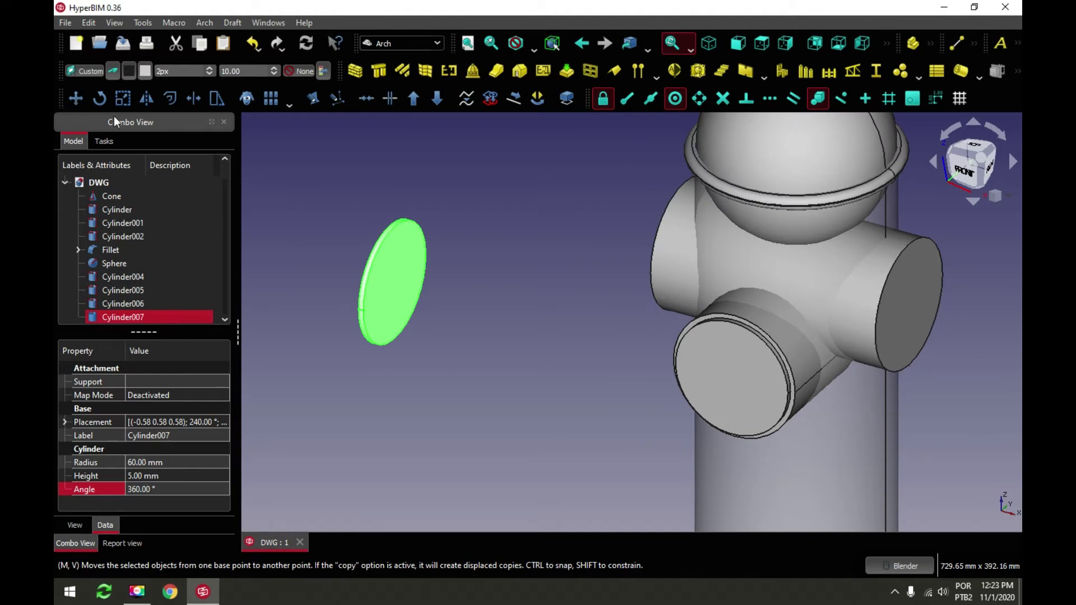
pyautogui.click(75, 100)
pyautogui.click(377, 261)
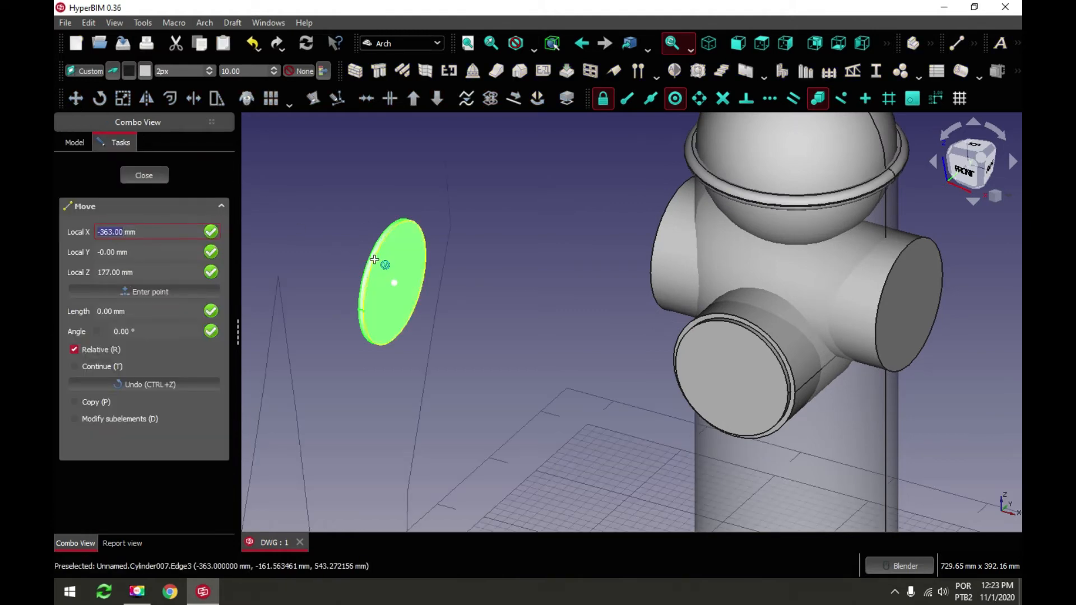
pyautogui.click(374, 260)
pyautogui.scroll(-3, 463, 266)
pyautogui.moveTo(463, 267); pyautogui.dragTo(633, 282, button='middle')
pyautogui.scroll(3, 634, 282)
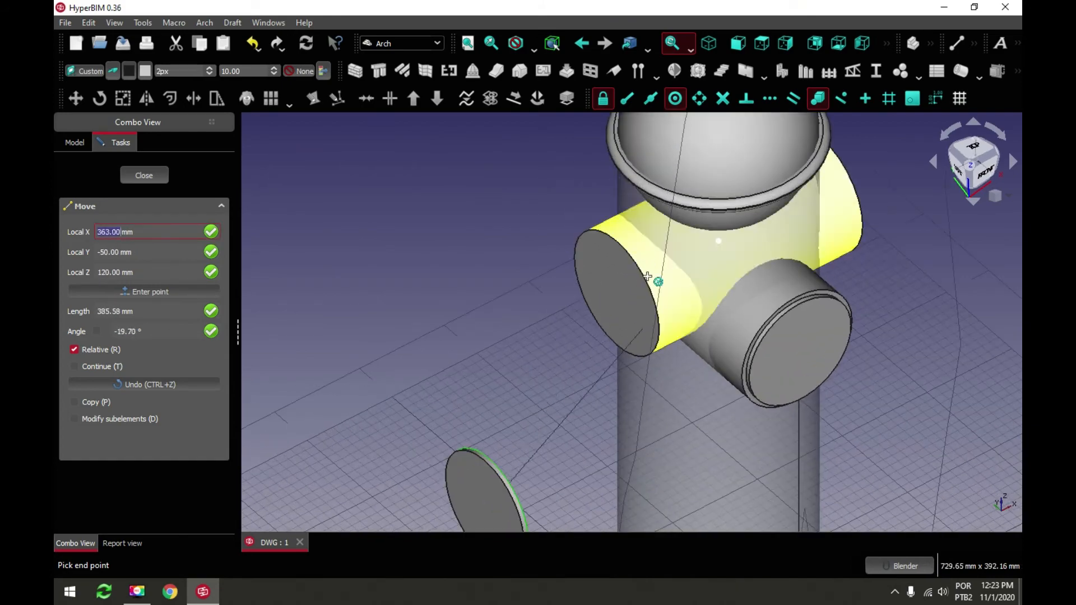
pyautogui.click(647, 287)
pyautogui.scroll(-3, 538, 268)
pyautogui.press('1')
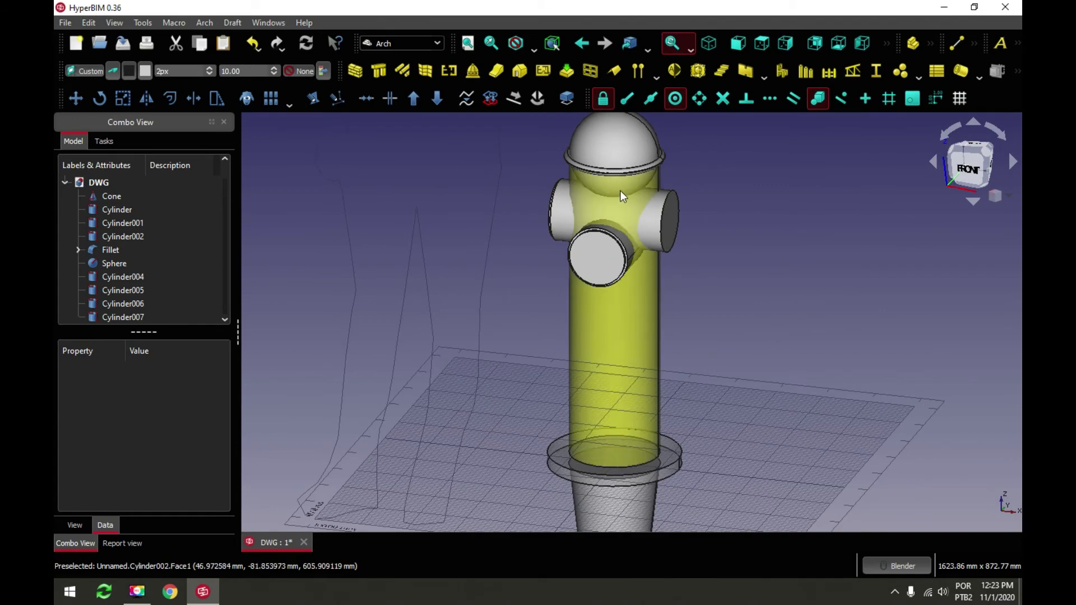
# Save the document with the second disc fitted to the side cylinder
pyautogui.scroll(5, 587, 235)
pyautogui.moveTo(587, 236); pyautogui.dragTo(503, 286, button='middle')
pyautogui.scroll(-3, 504, 286)
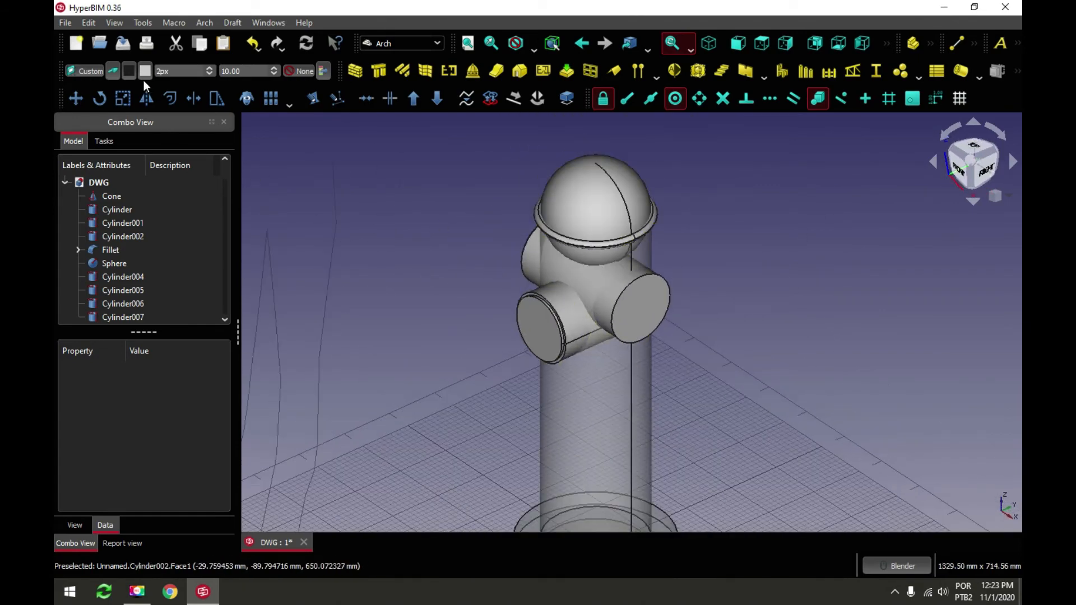
pyautogui.click(124, 50)
pyautogui.moveTo(507, 353); pyautogui.dragTo(251, 359, button='middle')
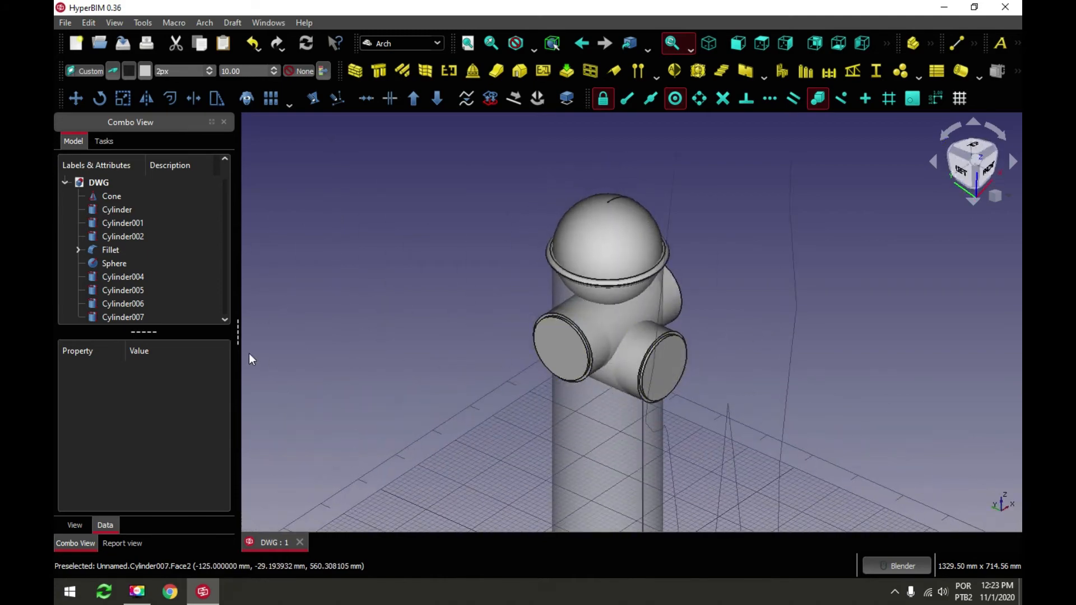
# Select the disc on the side cylinder's end face
pyautogui.click(123, 316)
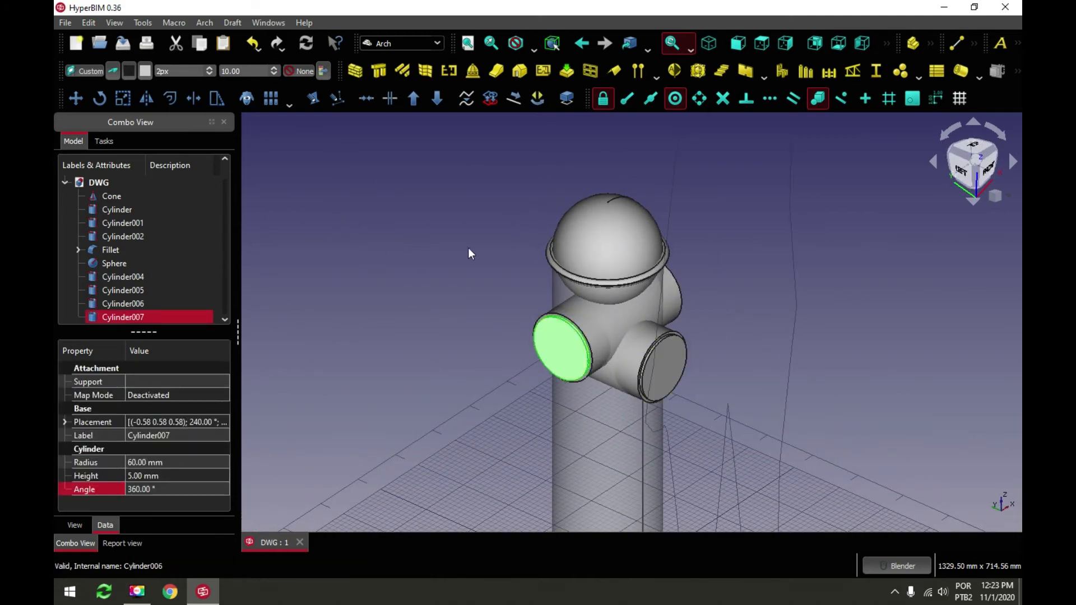
pyautogui.scroll(-3, 469, 252)
pyautogui.scroll(3, 609, 335)
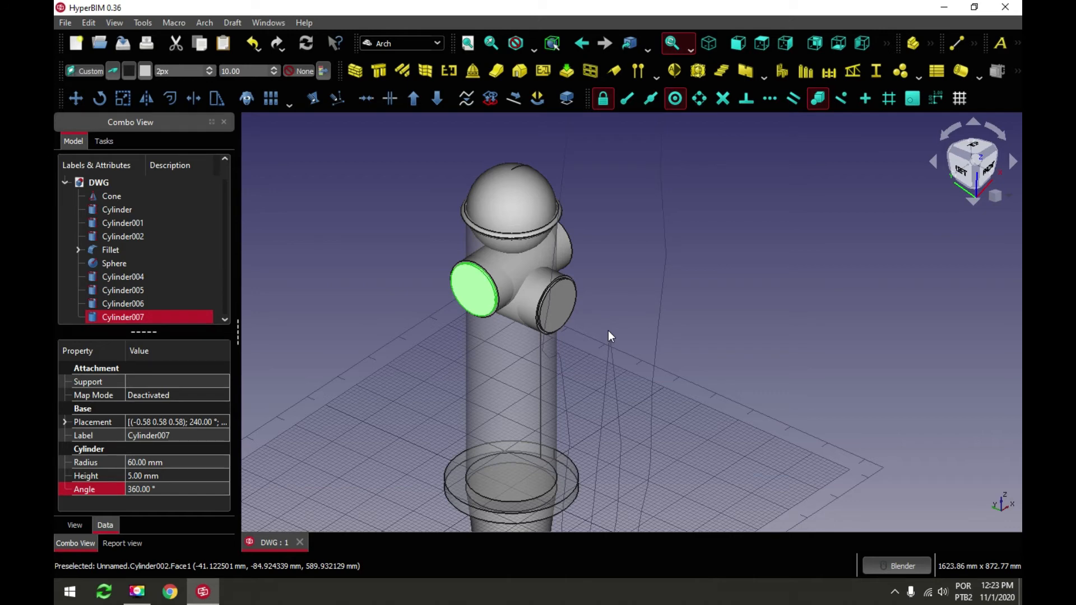
# Duplicate the cap disc Cylinder007 and slide the copy about 494 mm along its axis to beyond the opposite side of the hydrant
pyautogui.hotkey('ctrl', 'c')
pyautogui.hotkey('ctrl', 'v')
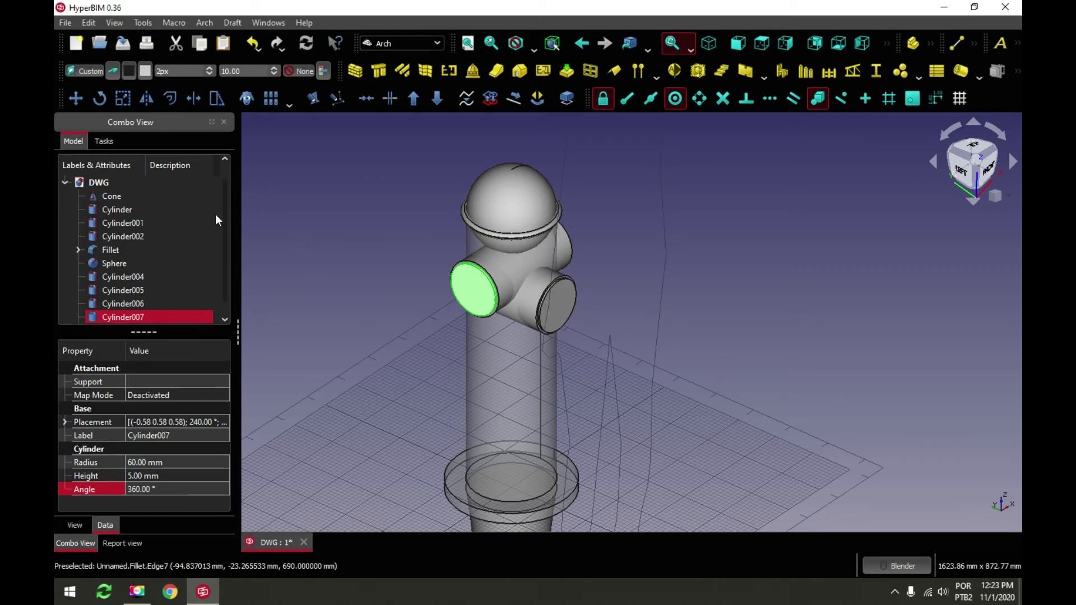
pyautogui.scroll(-1, 227, 212)
pyautogui.click(129, 318)
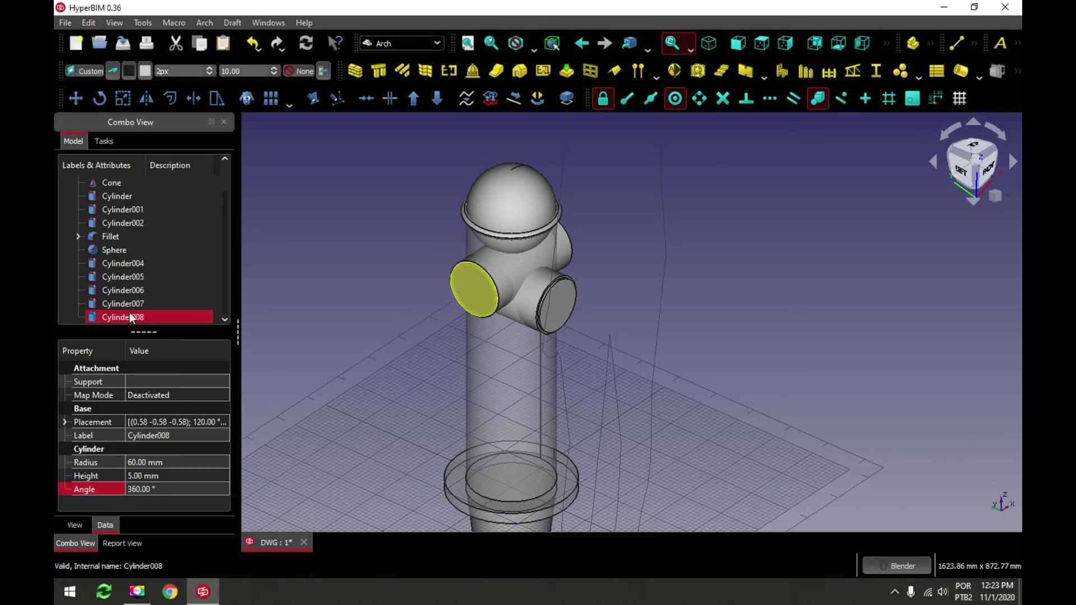
pyautogui.doubleClick(127, 317)
pyautogui.moveTo(415, 339); pyautogui.dragTo(579, 269)
pyautogui.click(370, 245)
pyautogui.moveTo(756, 261); pyautogui.dragTo(715, 250, button='middle')
pyautogui.scroll(4, 627, 200)
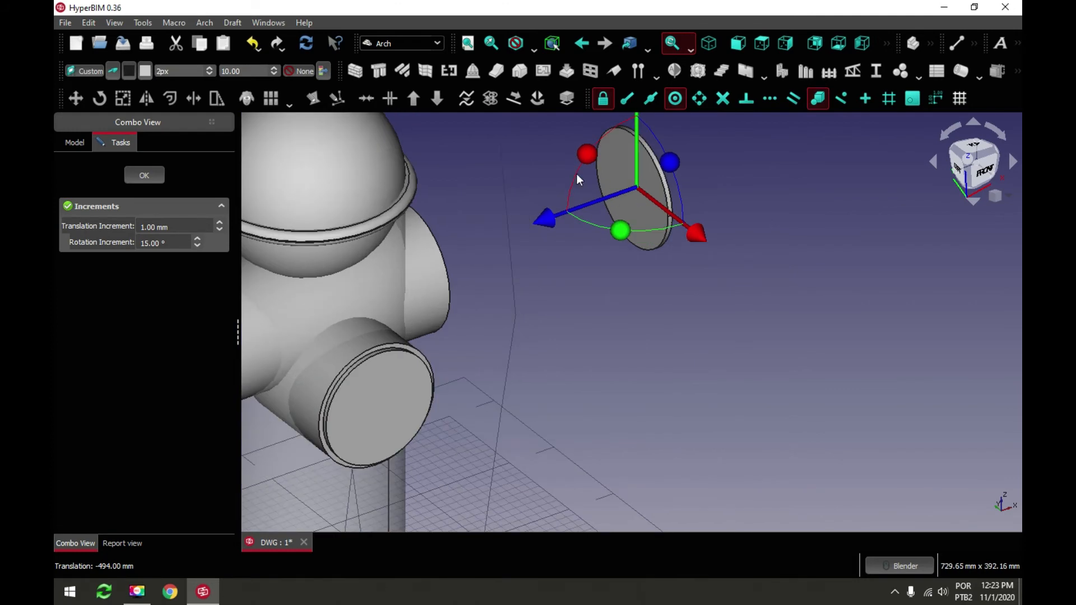
pyautogui.click(153, 179)
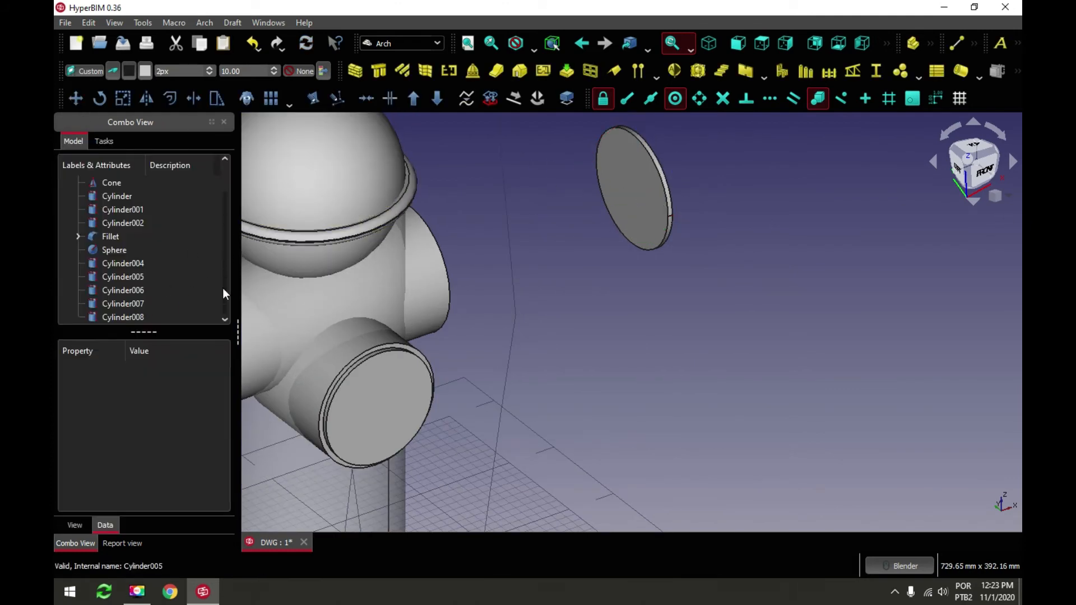
# Try to move the copied disc by its rim centre to the bare side outlet, and undo that move
pyautogui.click(124, 318)
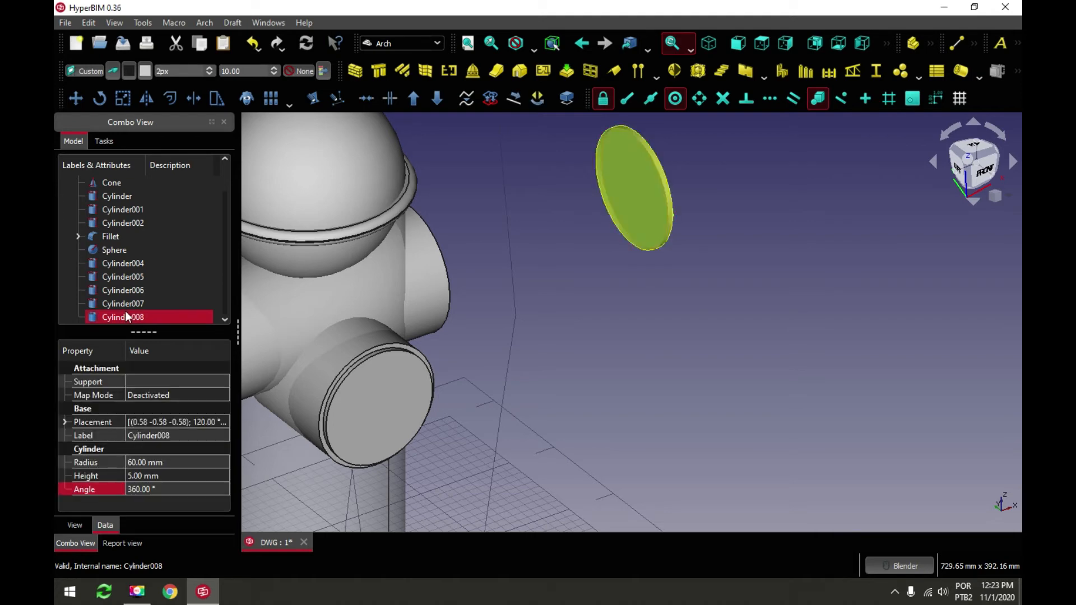
pyautogui.click(76, 99)
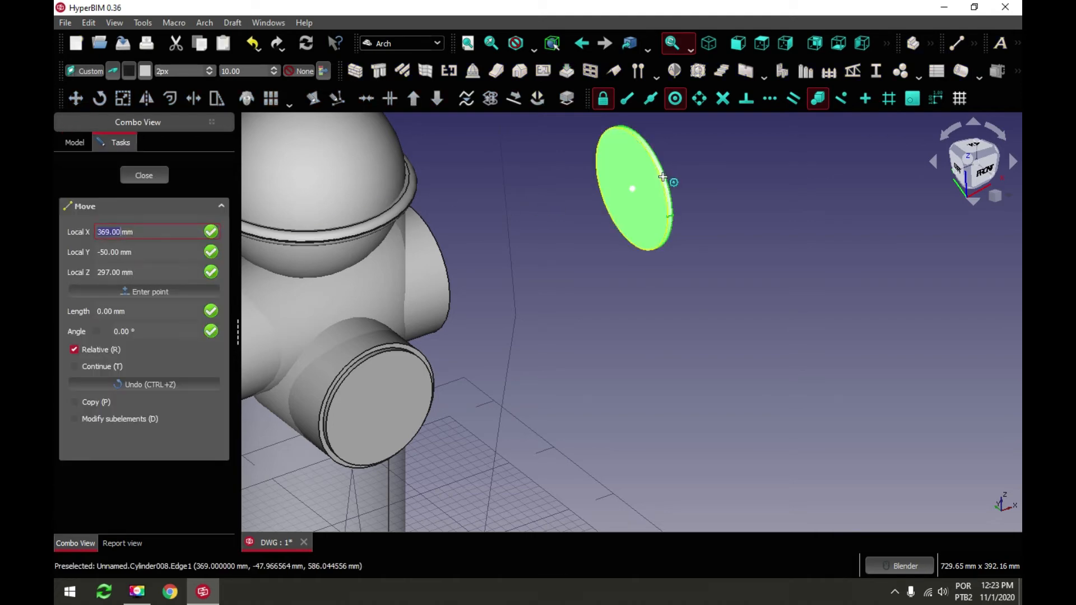
pyautogui.click(664, 184)
pyautogui.moveTo(648, 290); pyautogui.dragTo(477, 311, button='middle')
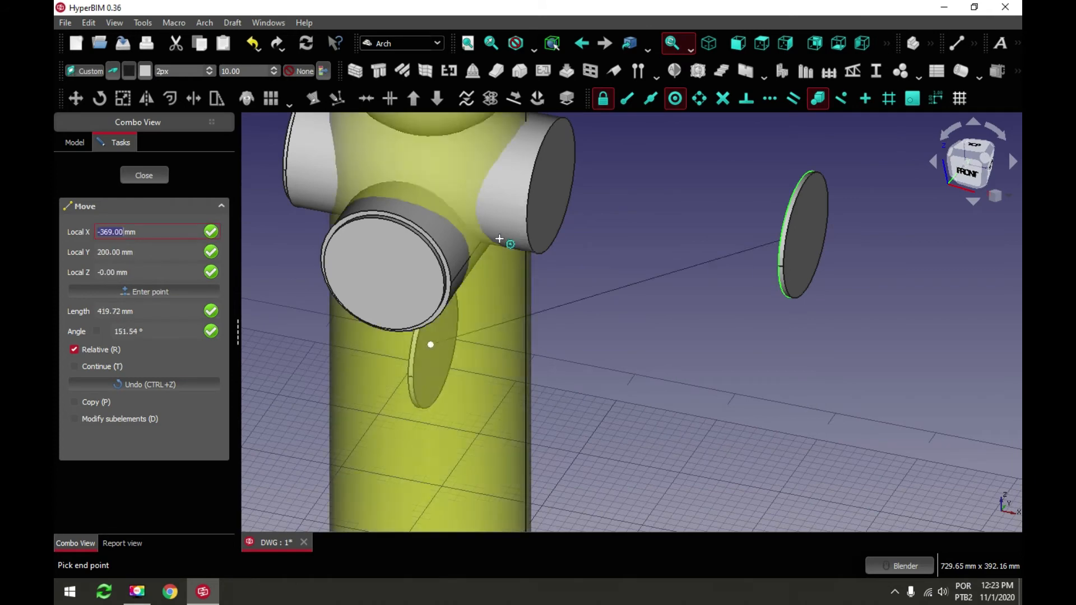
pyautogui.click(533, 169)
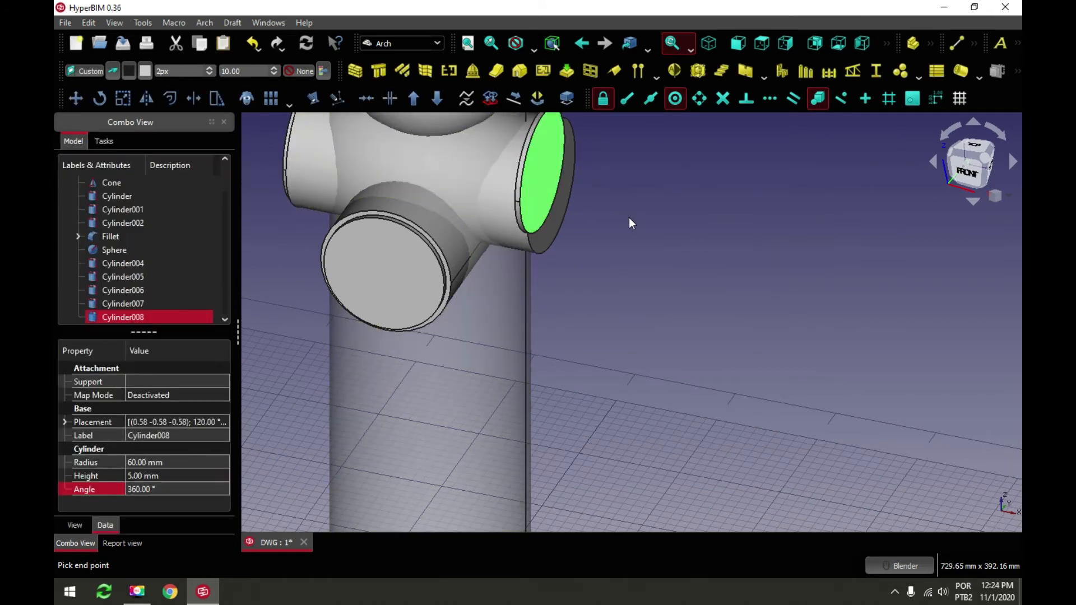
pyautogui.click(256, 50)
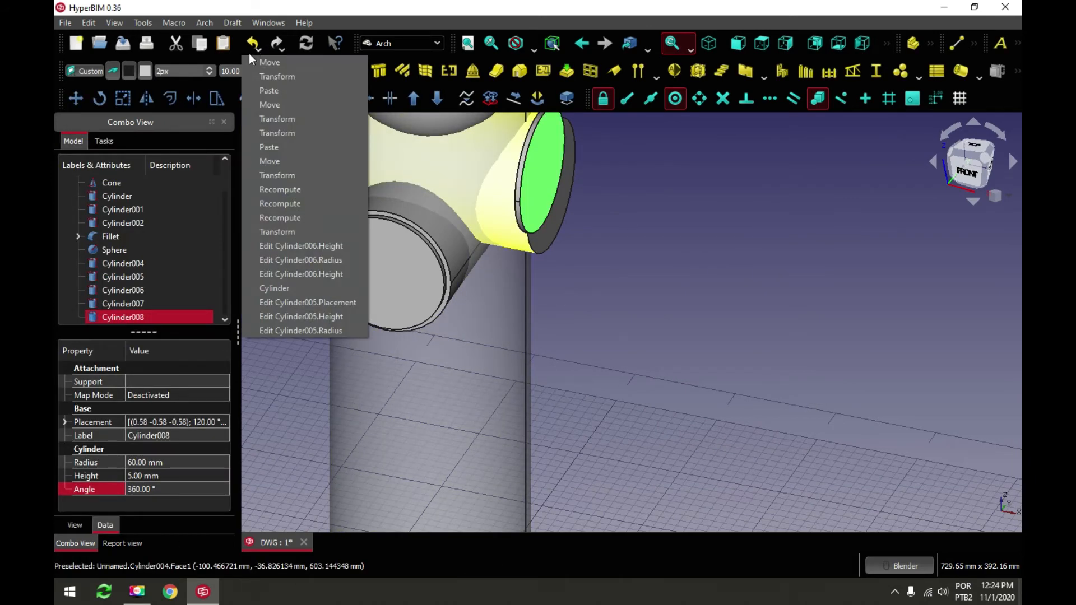
pyautogui.click(253, 62)
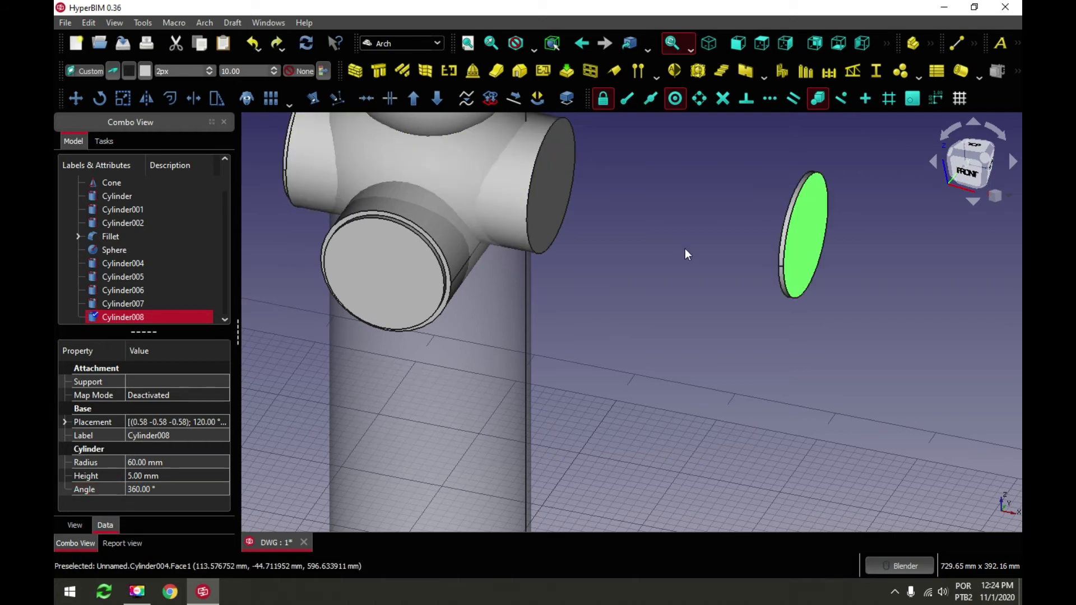
# Move the copied disc by its rim centre -249 mm in X onto the end of the uncapped side outlet
pyautogui.click(661, 294)
pyautogui.moveTo(661, 294); pyautogui.dragTo(782, 281, button='middle')
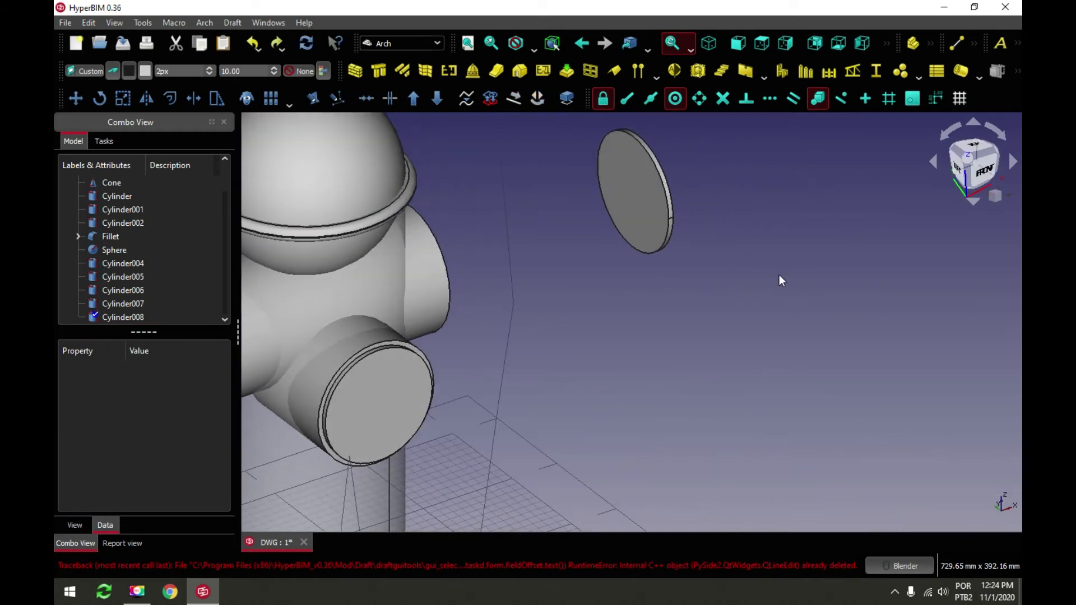
pyautogui.click(118, 318)
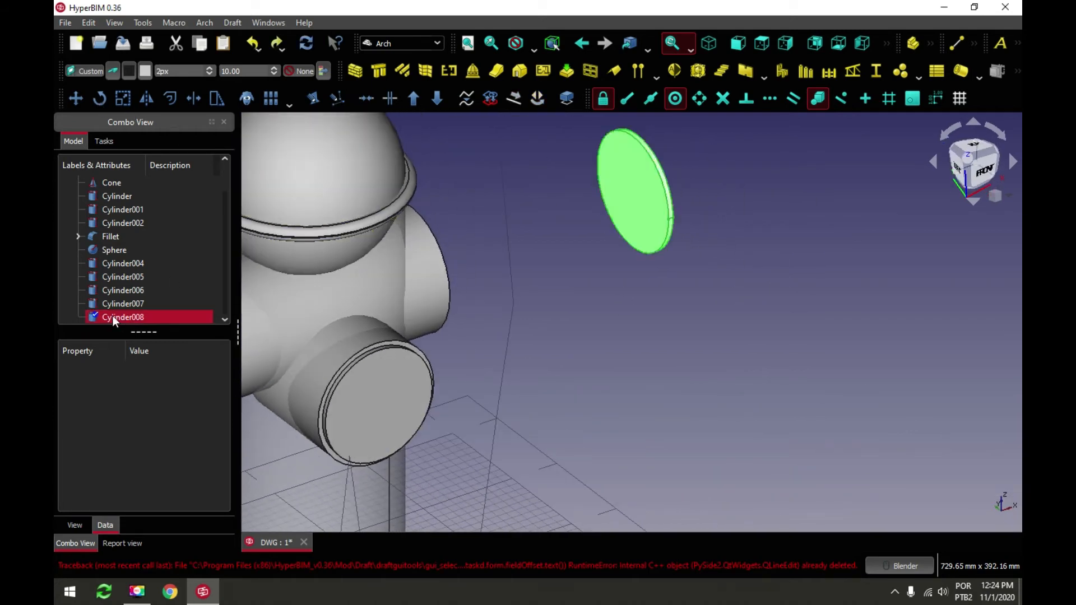
pyautogui.click(76, 99)
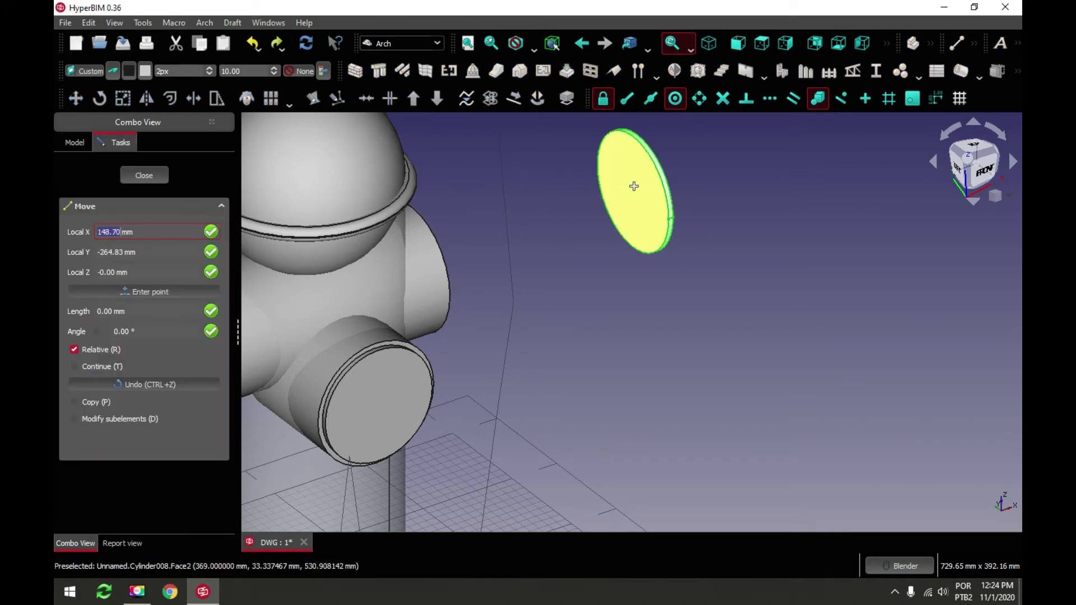
pyautogui.click(659, 177)
pyautogui.moveTo(644, 264); pyautogui.dragTo(514, 231, button='middle')
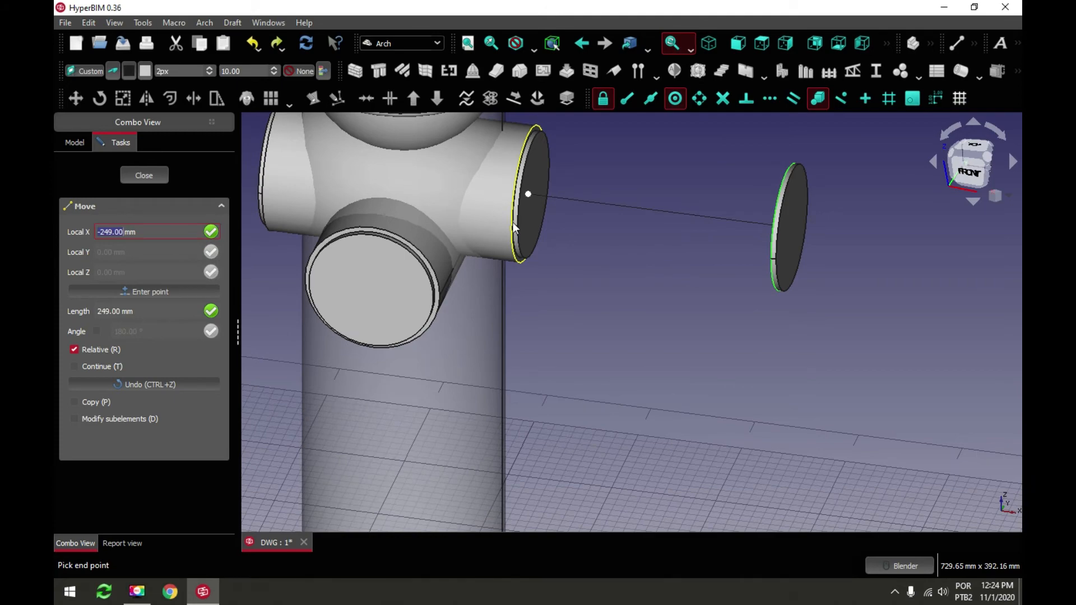
pyautogui.click(514, 232)
pyautogui.moveTo(652, 285); pyautogui.dragTo(577, 291, button='middle')
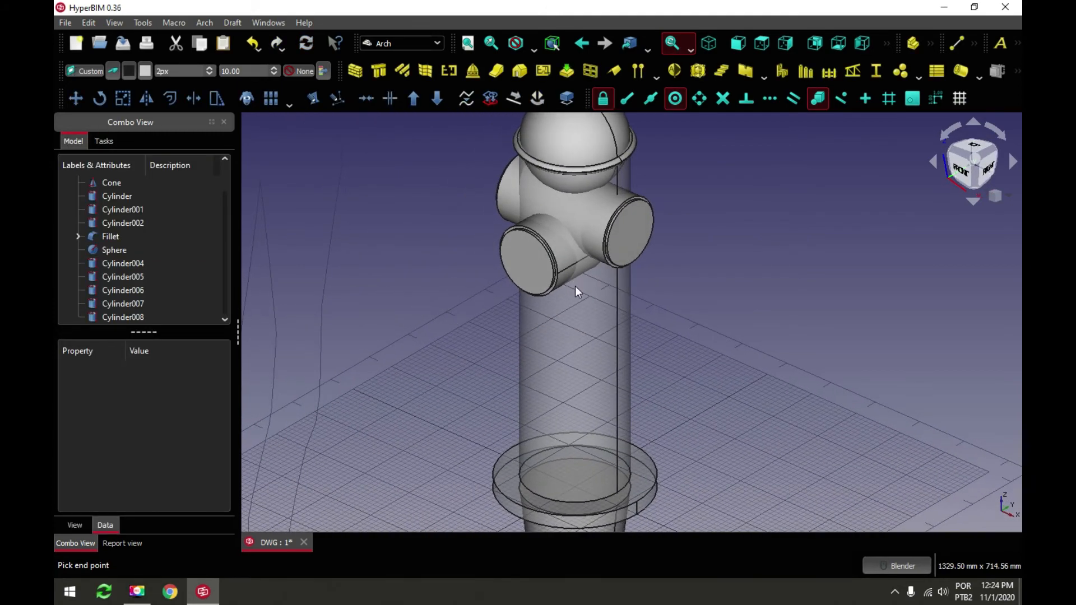
# Save the hydrant document
pyautogui.scroll(-2, 644, 288)
pyautogui.scroll(2, 757, 297)
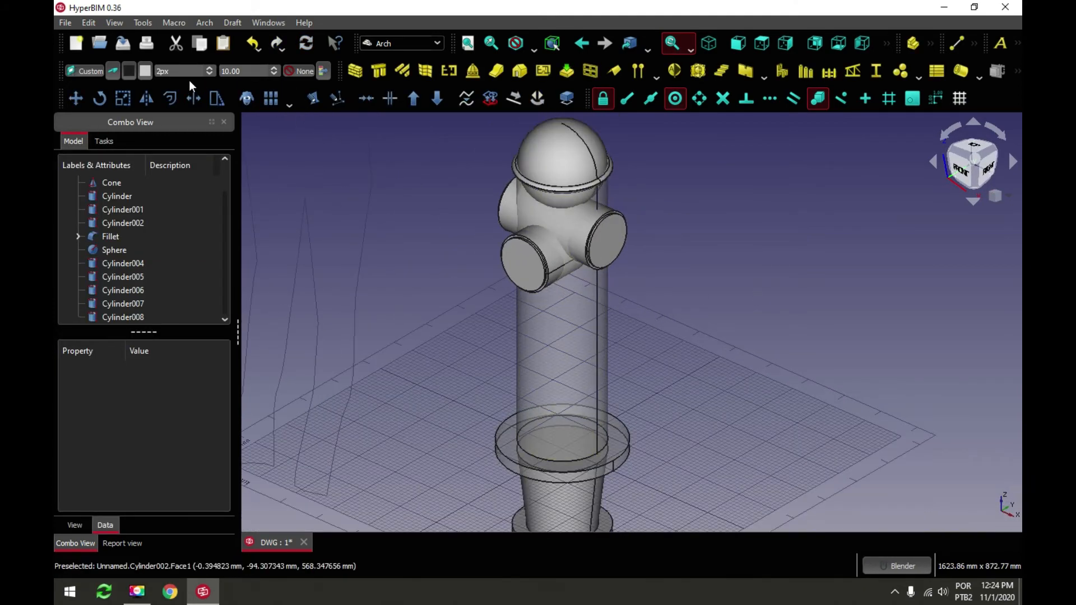
pyautogui.click(122, 43)
pyautogui.scroll(-1, 694, 236)
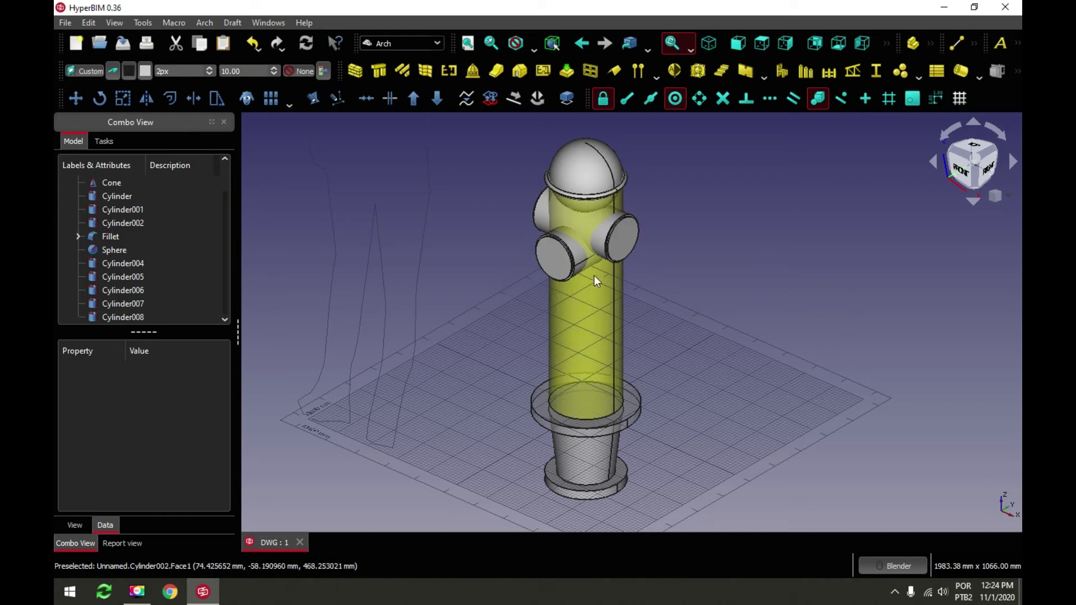
pyautogui.scroll(-3, 596, 280)
pyautogui.scroll(5, 605, 235)
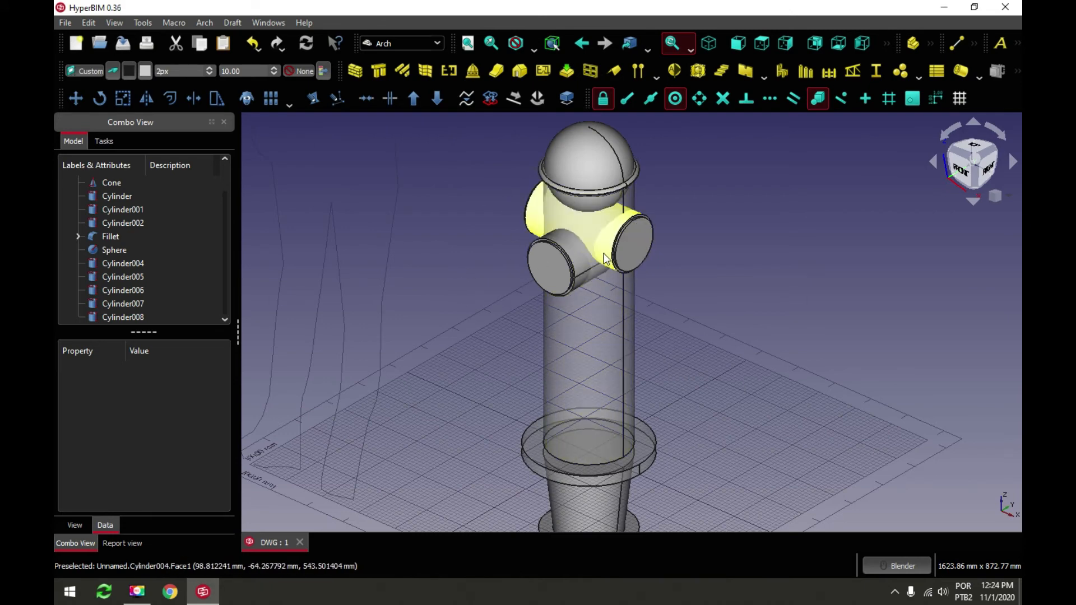
pyautogui.scroll(-1, 604, 258)
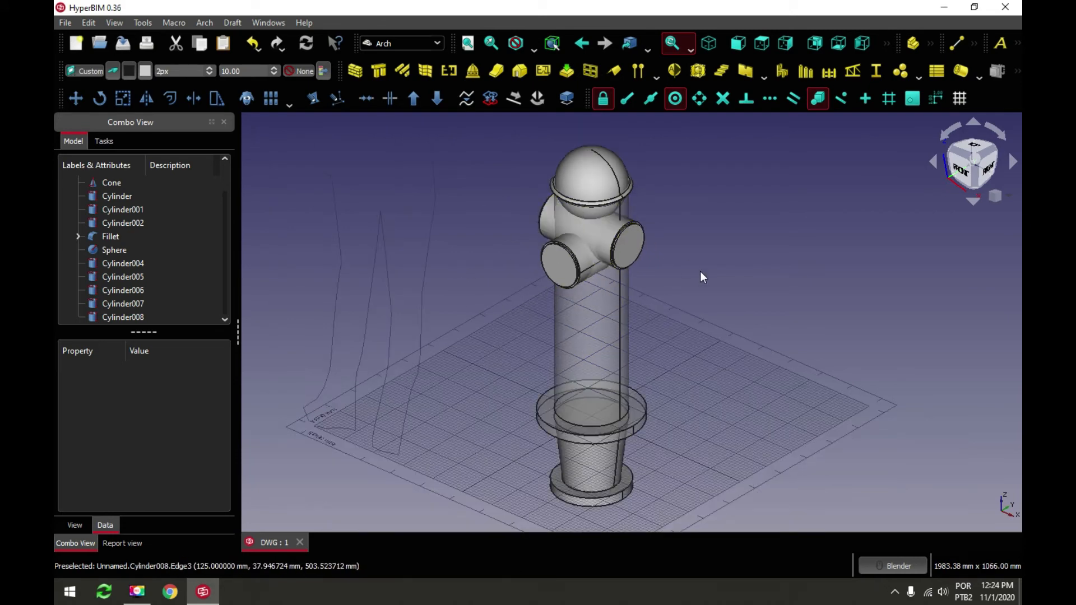
pyautogui.scroll(-1, 700, 276)
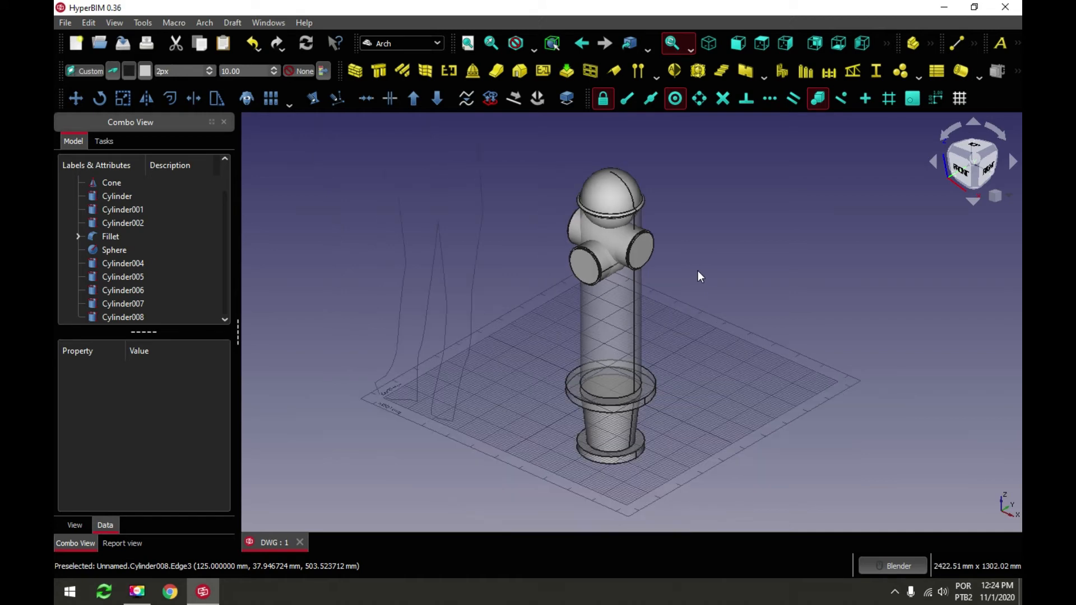
pyautogui.scroll(1, 695, 320)
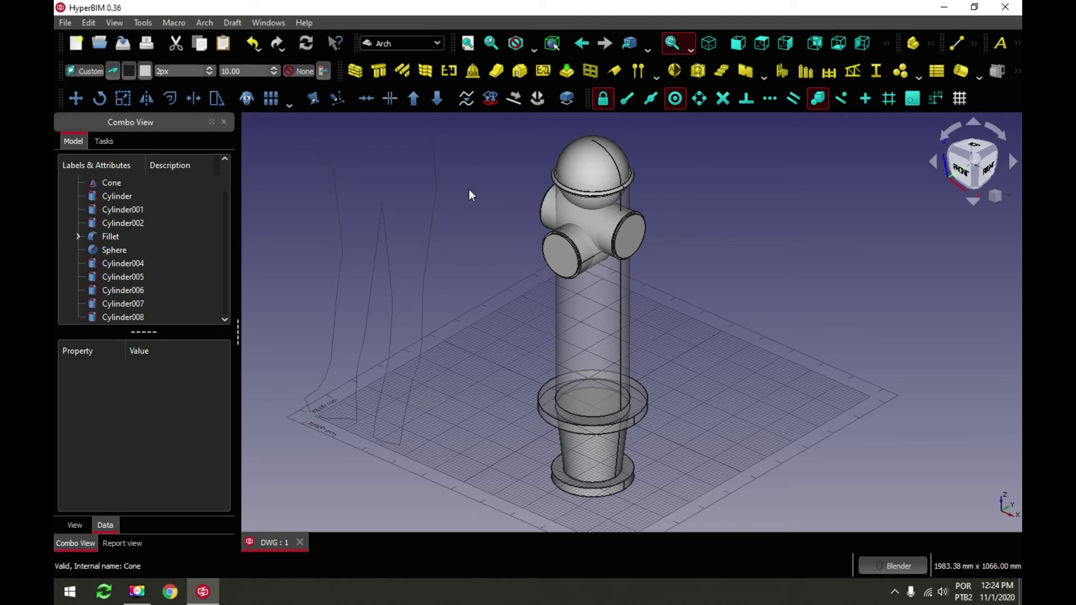
# Switch to the Part workbench and create a new cylinder
pyautogui.click(437, 43)
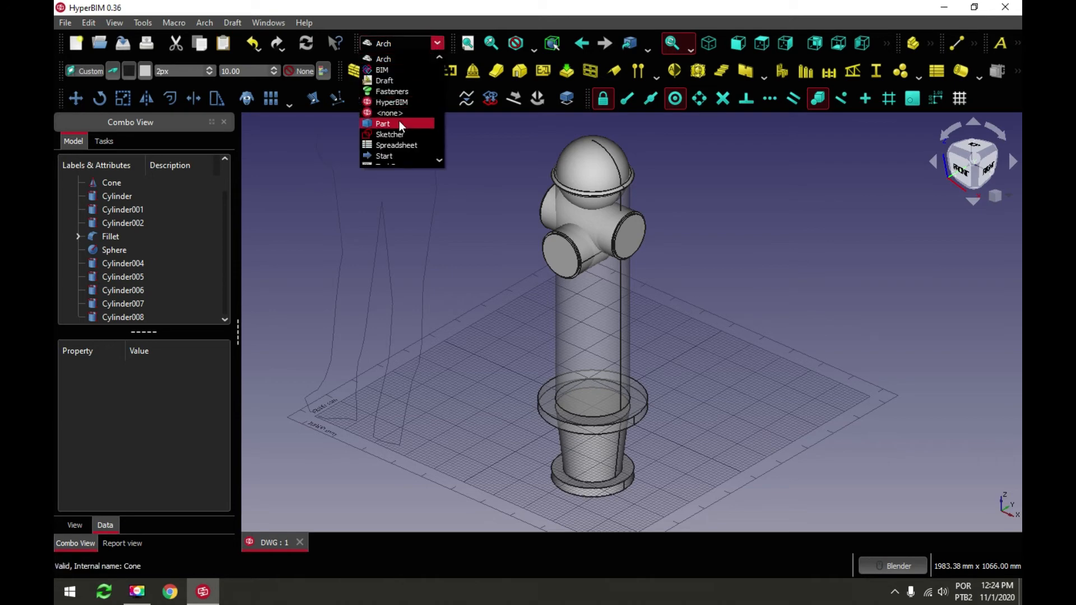
pyautogui.click(399, 123)
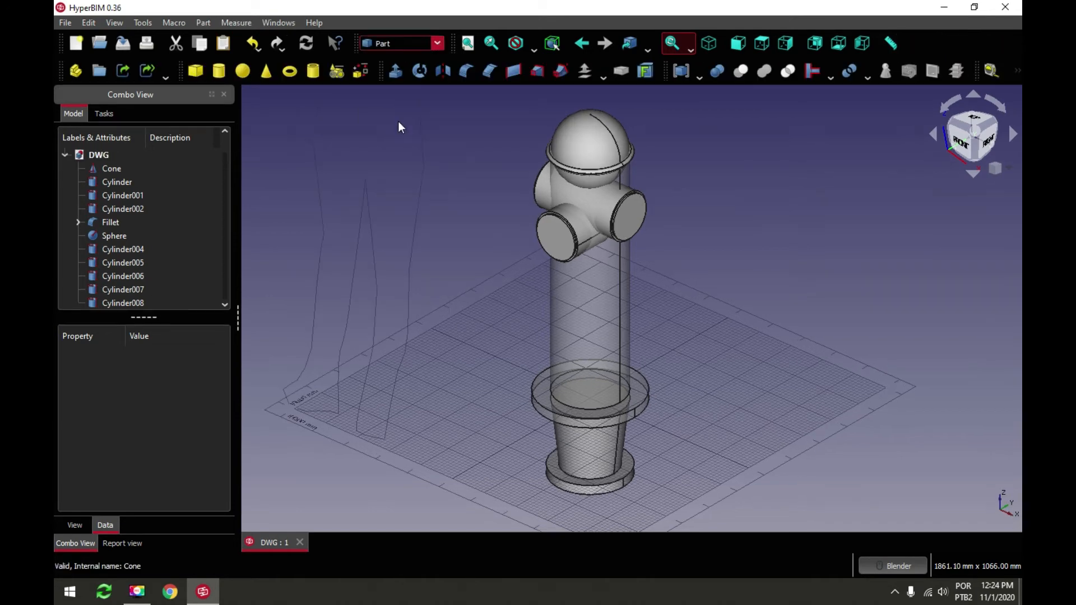
pyautogui.click(218, 72)
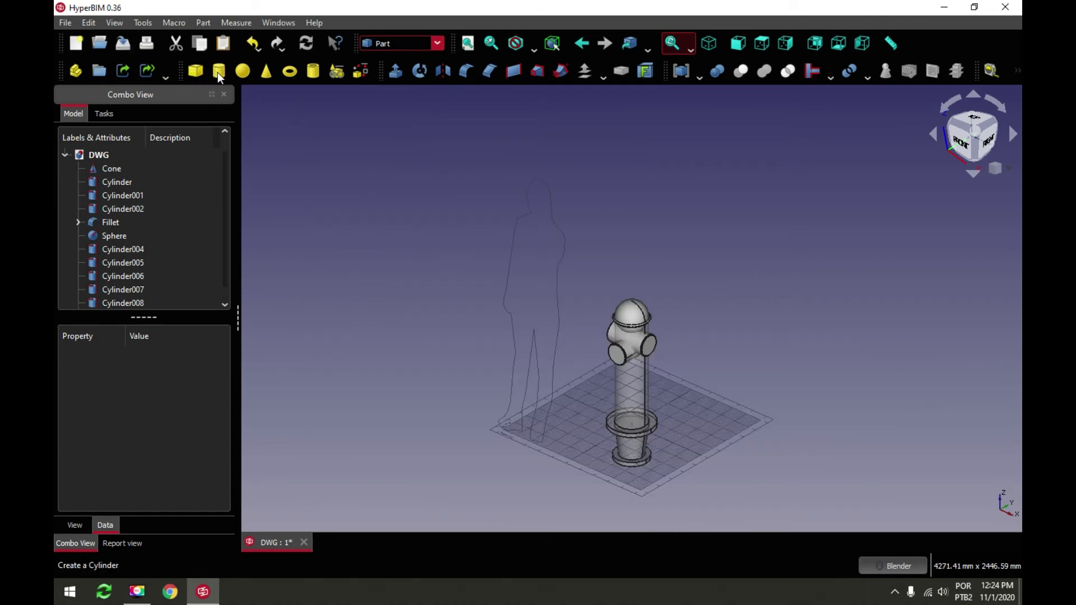
pyautogui.scroll(4, 653, 445)
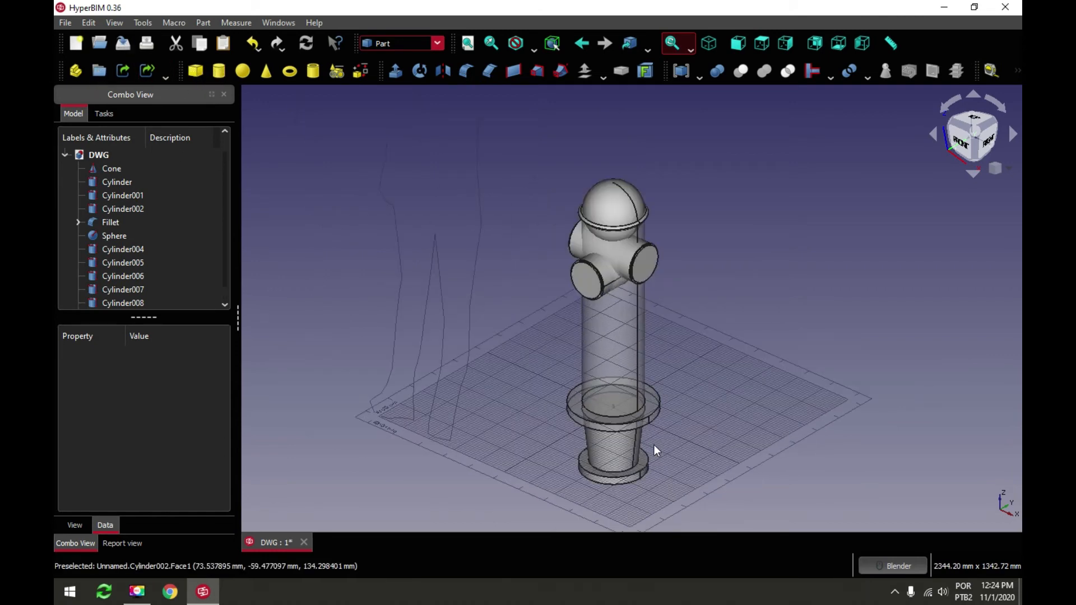
pyautogui.scroll(3, 616, 412)
# Hide the Draft grid using the Arch workbench and return to the Part workbench
pyautogui.click(437, 40)
pyautogui.click(394, 59)
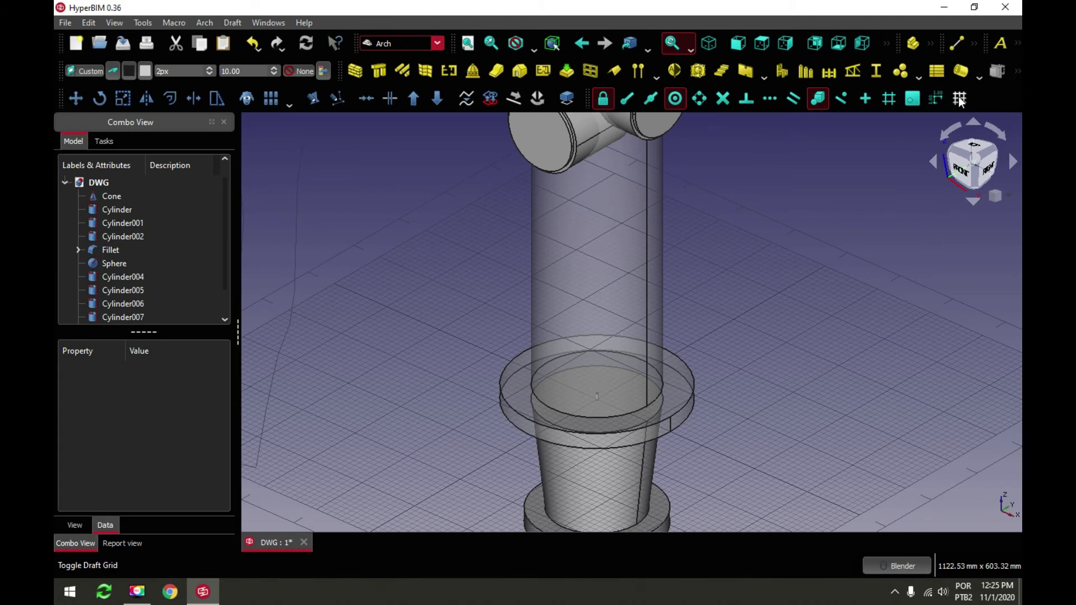
pyautogui.click(438, 43)
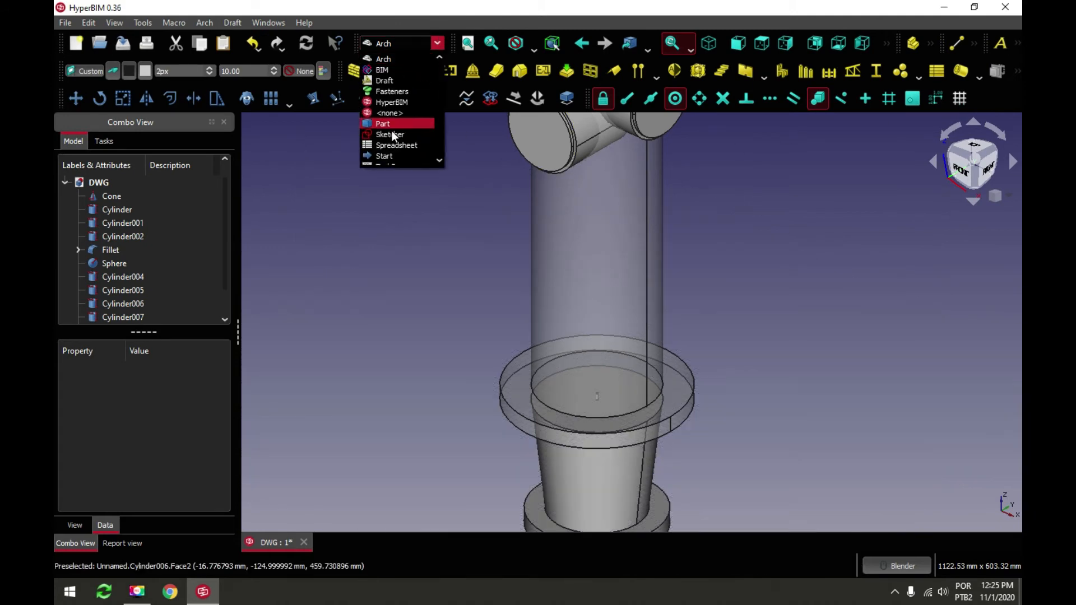
pyautogui.click(393, 122)
# Set the new cylinder's radius to 60 mm and its height to 40 mm
pyautogui.moveTo(226, 239); pyautogui.dragTo(223, 279)
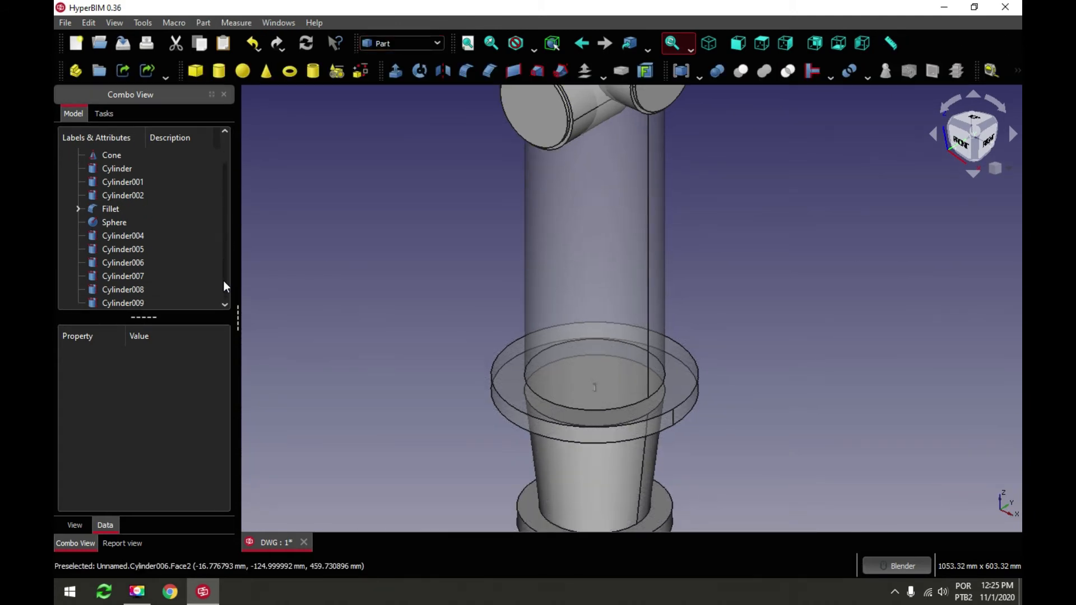
pyautogui.click(114, 298)
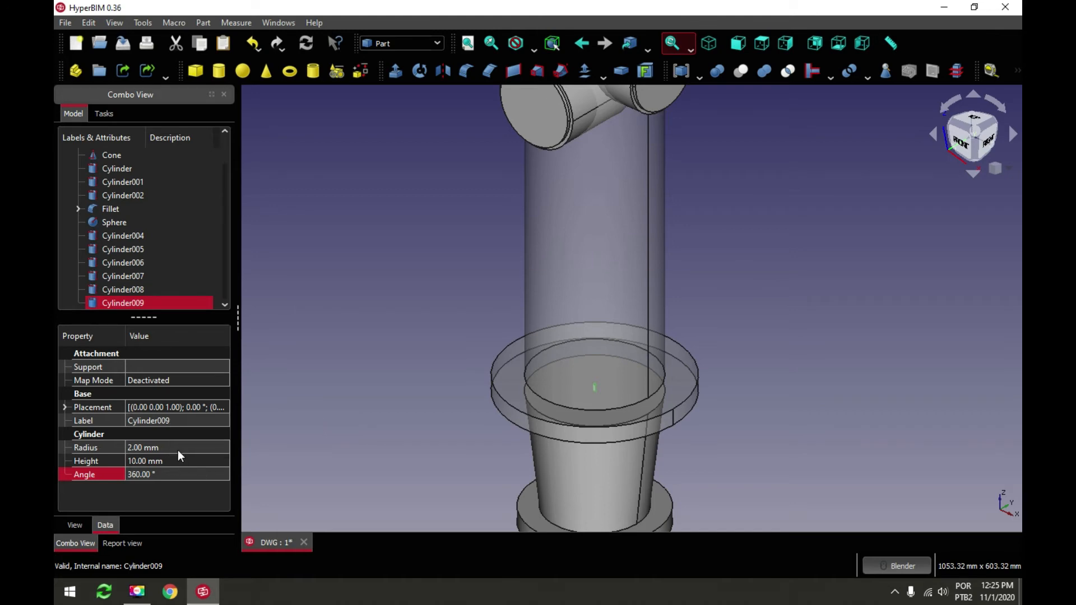
pyautogui.click(178, 451)
pyautogui.write('60')
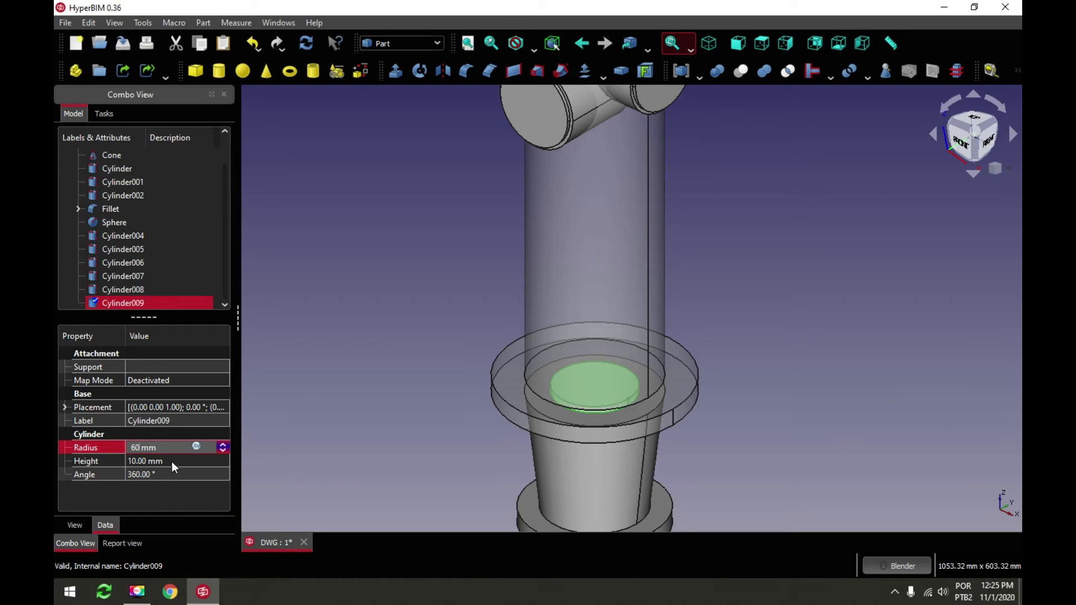
pyautogui.click(172, 462)
pyautogui.write('40')
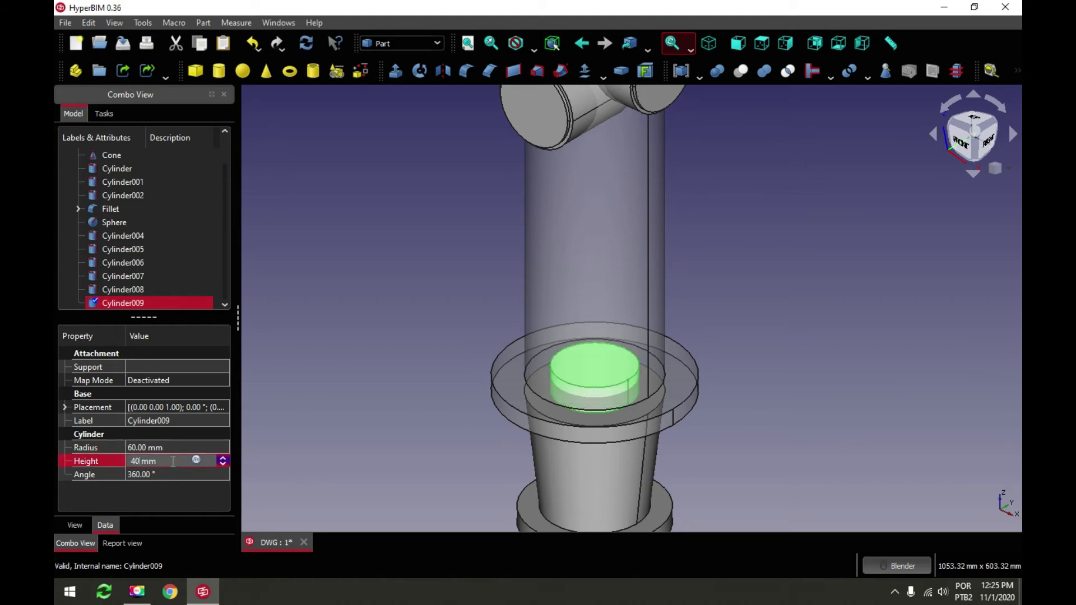
pyautogui.click(380, 310)
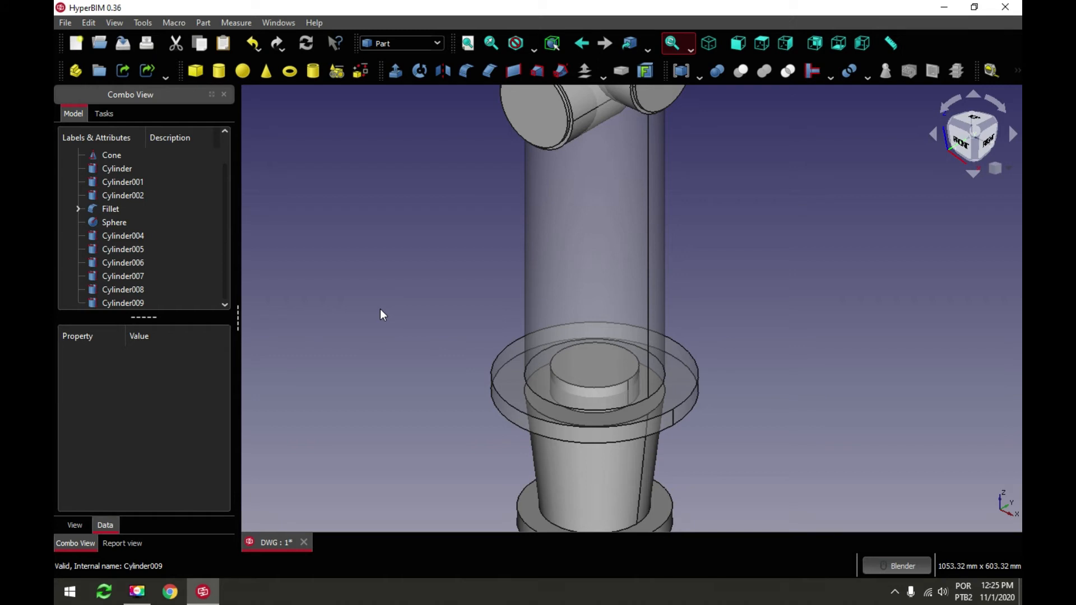
# Hide every hydrant part from the cone to Cylinder008, leaving only the newest cylinder shown, and save the document
pyautogui.scroll(-3, 486, 318)
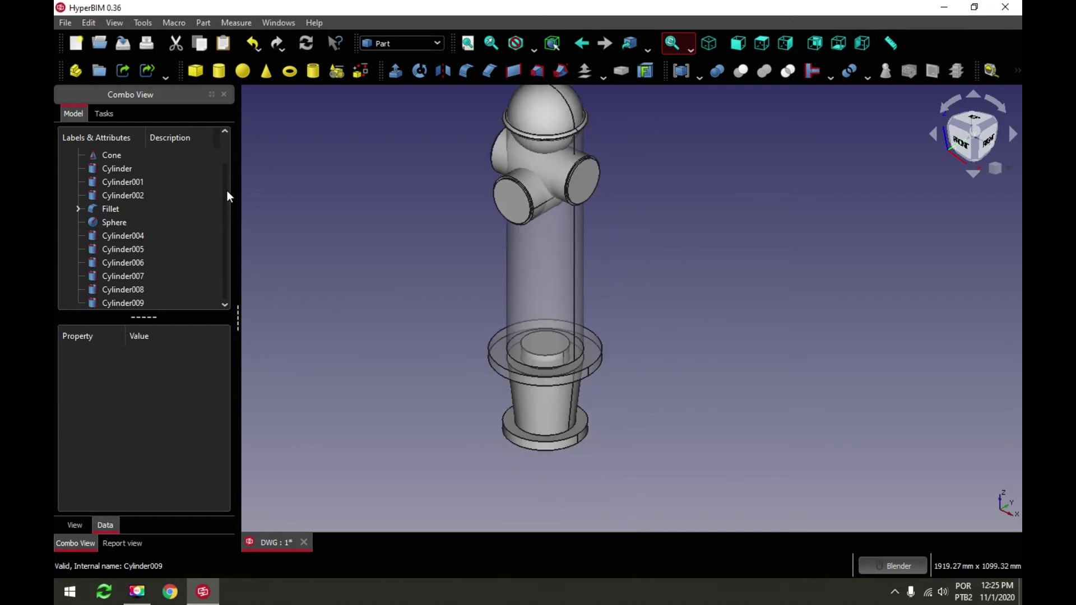
pyautogui.scroll(2, 227, 190)
pyautogui.click(110, 179)
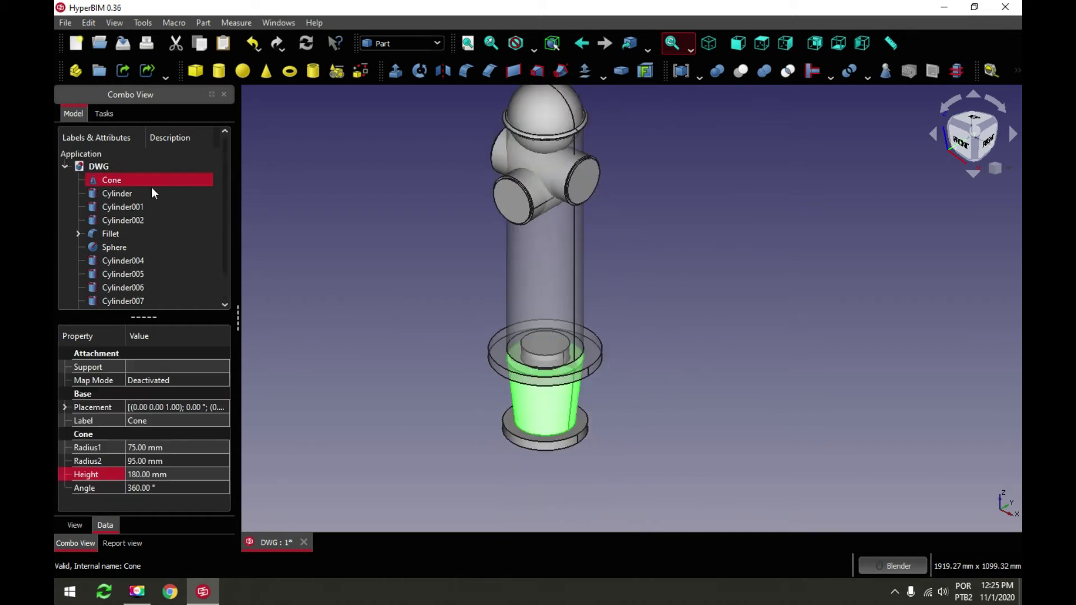
pyautogui.scroll(-1, 226, 180)
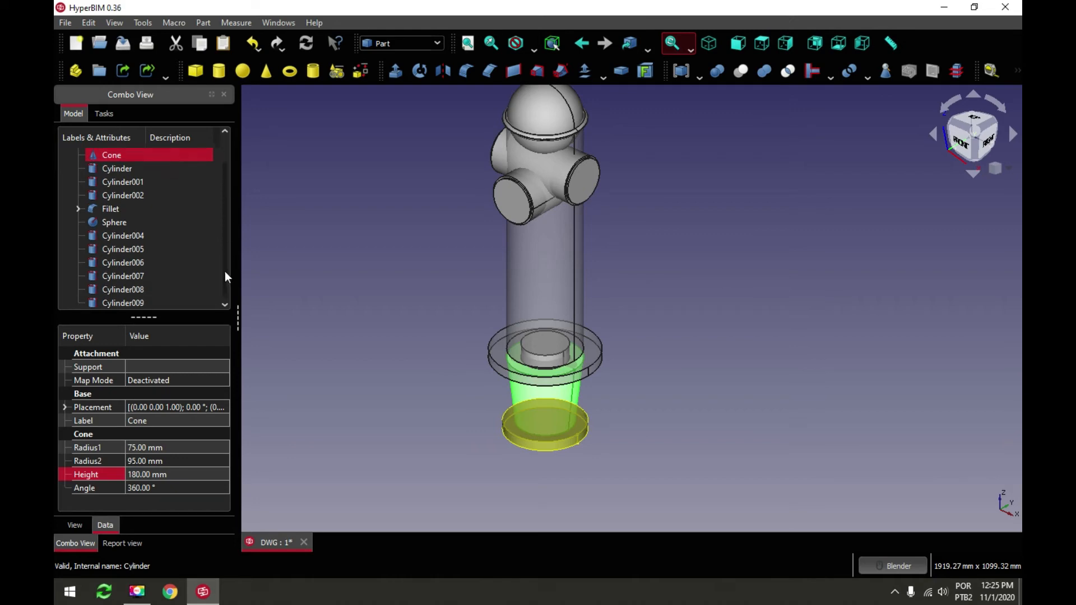
pyautogui.keyDown('shift'); pyautogui.click(130, 289); pyautogui.keyUp('shift')
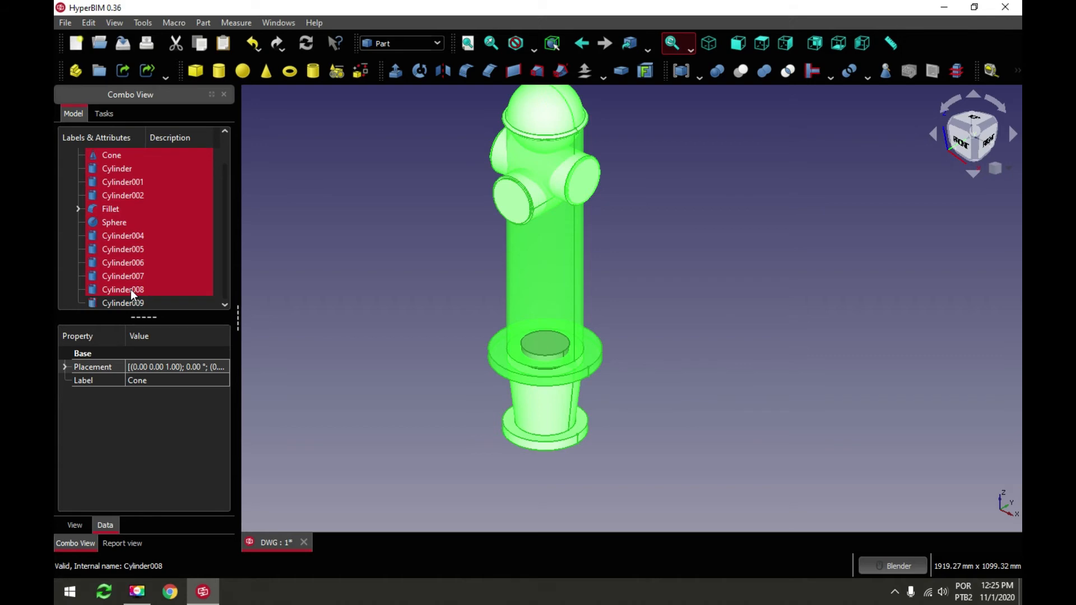
pyautogui.press('space')
pyautogui.click(404, 238)
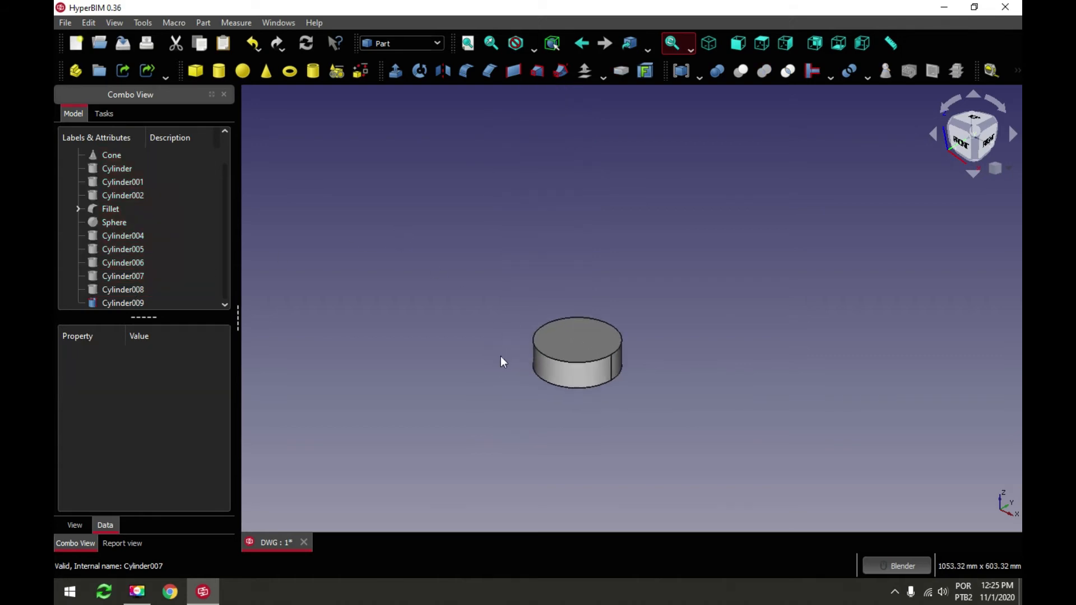
pyautogui.scroll(2, 500, 355)
pyautogui.click(122, 43)
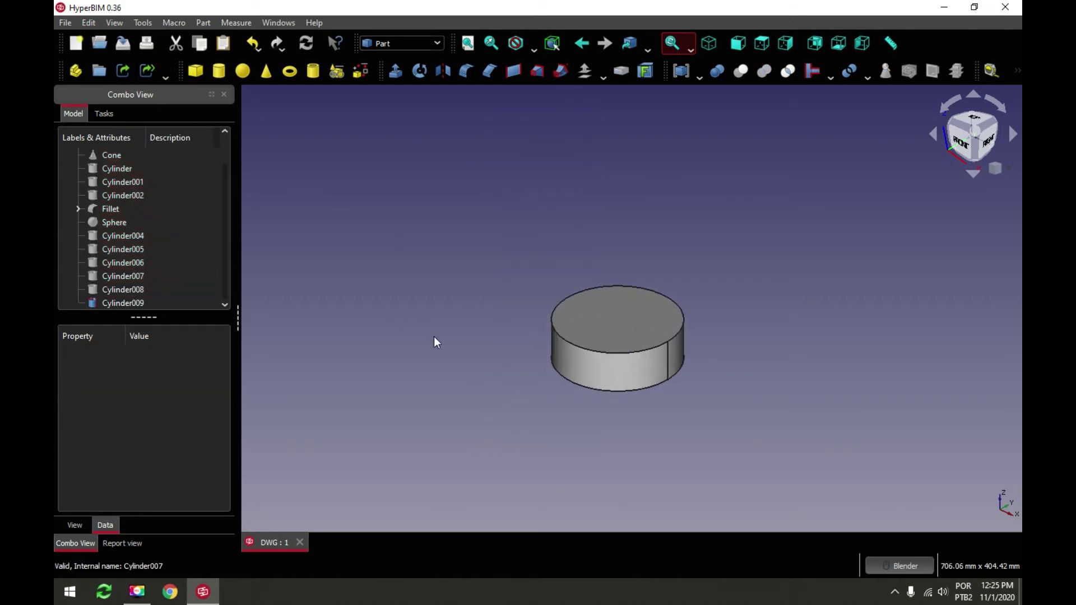
# Set the transparency of the 60 mm radius cylinder to 70 while viewing it from the top
pyautogui.click(762, 43)
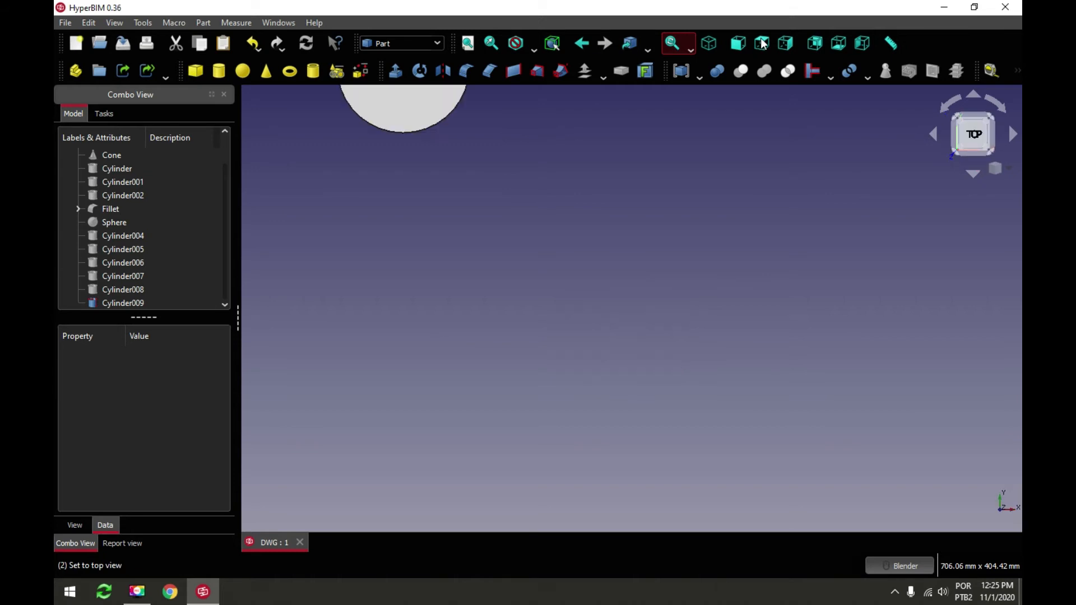
pyautogui.scroll(-4, 674, 306)
pyautogui.scroll(1, 588, 183)
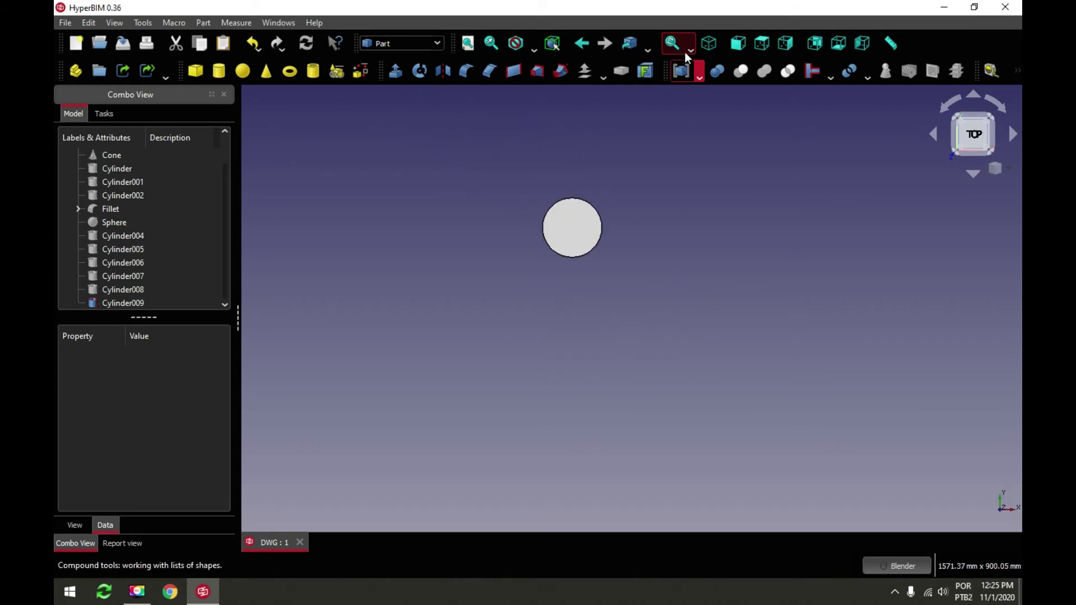
pyautogui.click(709, 44)
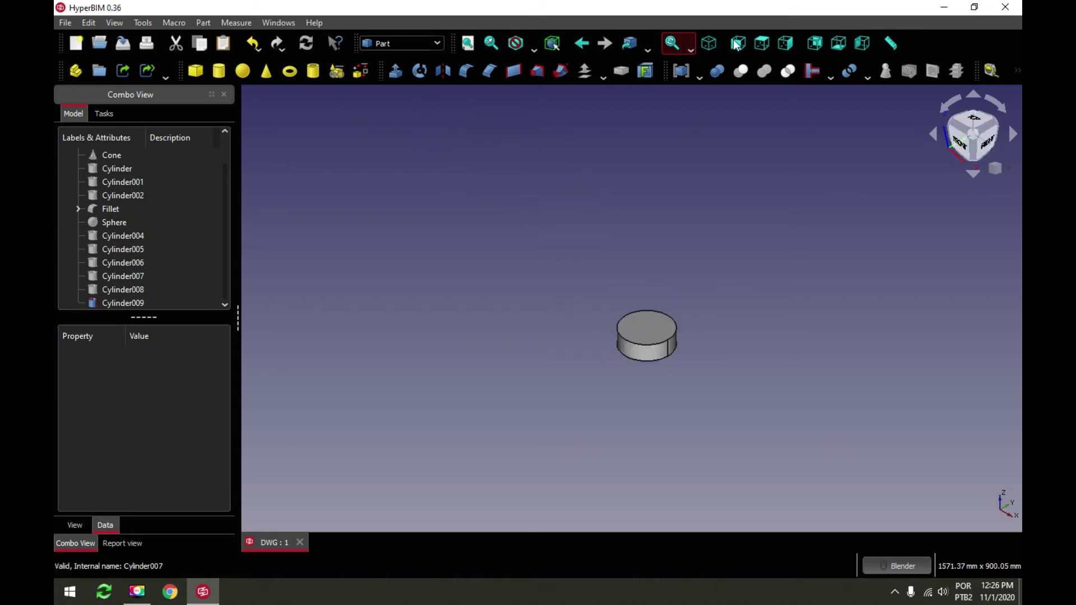
pyautogui.click(762, 43)
pyautogui.scroll(5, 549, 209)
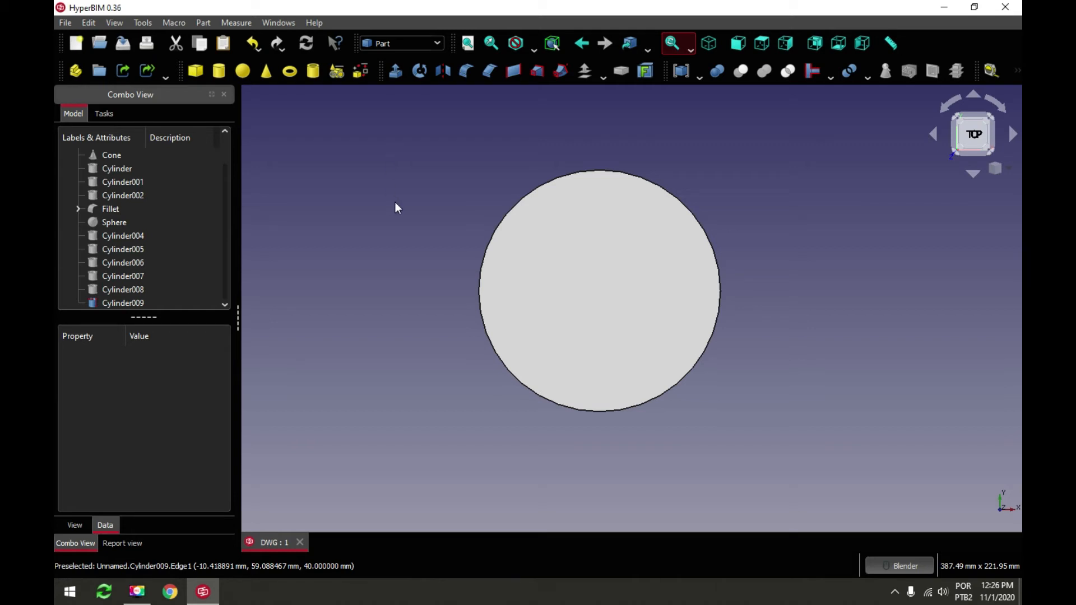
pyautogui.click(125, 301)
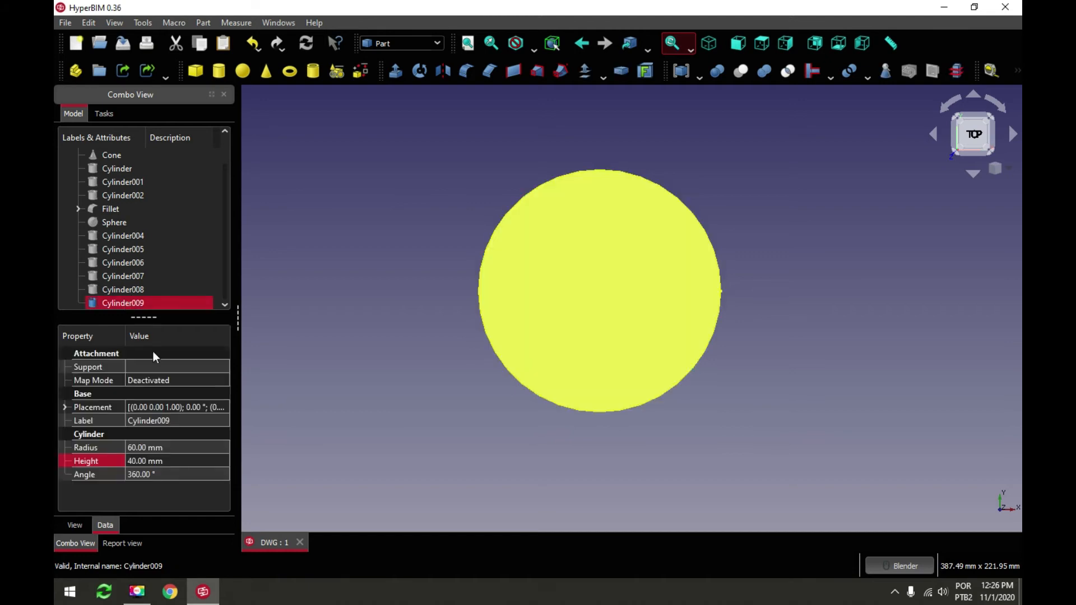
pyautogui.click(75, 525)
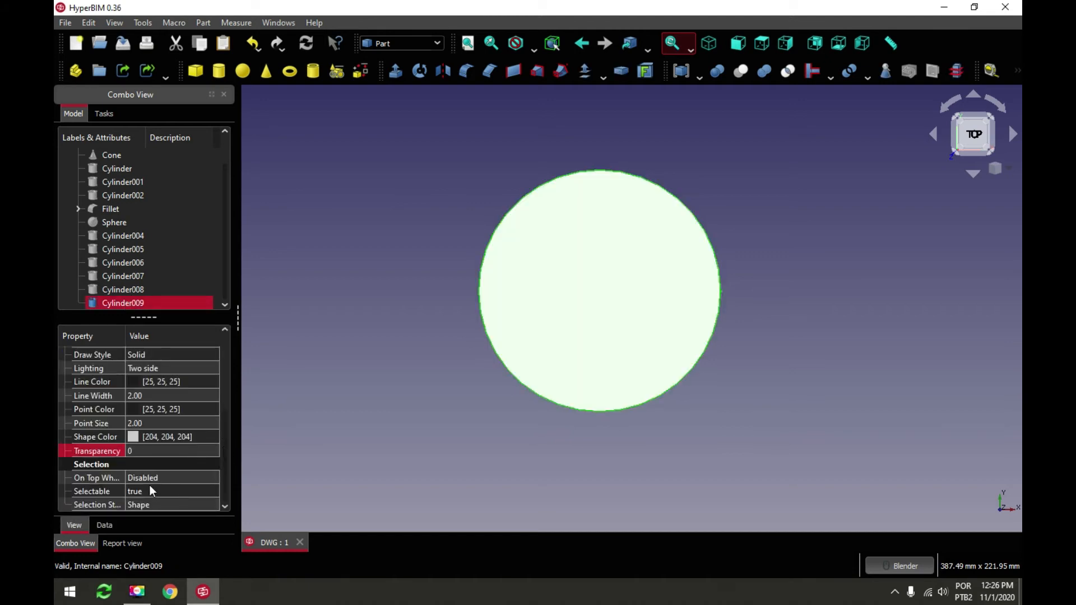
pyautogui.click(153, 453)
pyautogui.write('70')
pyautogui.press('Return')
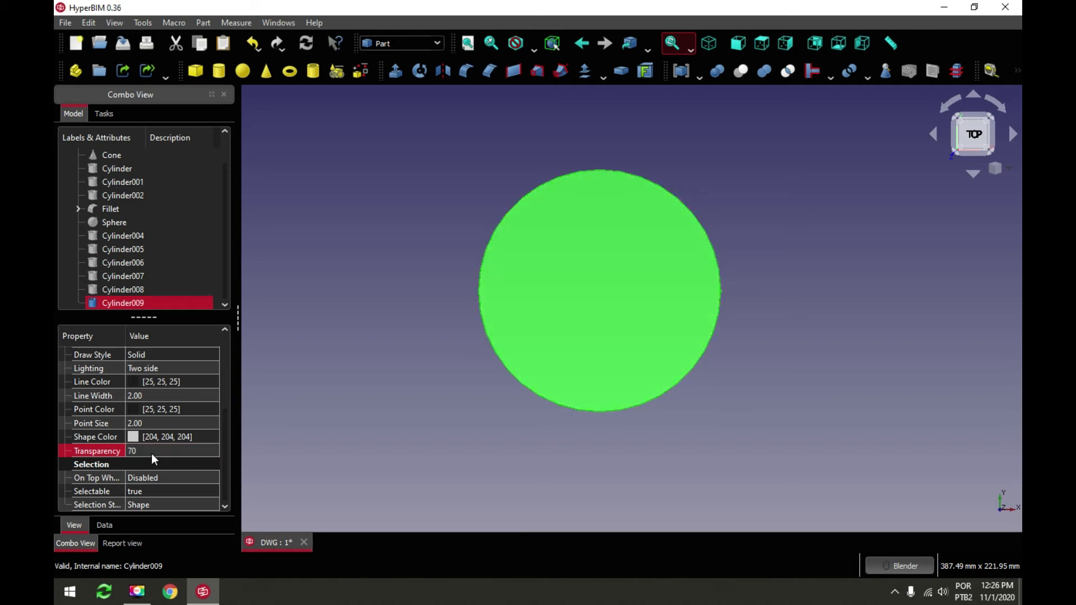
pyautogui.click(388, 263)
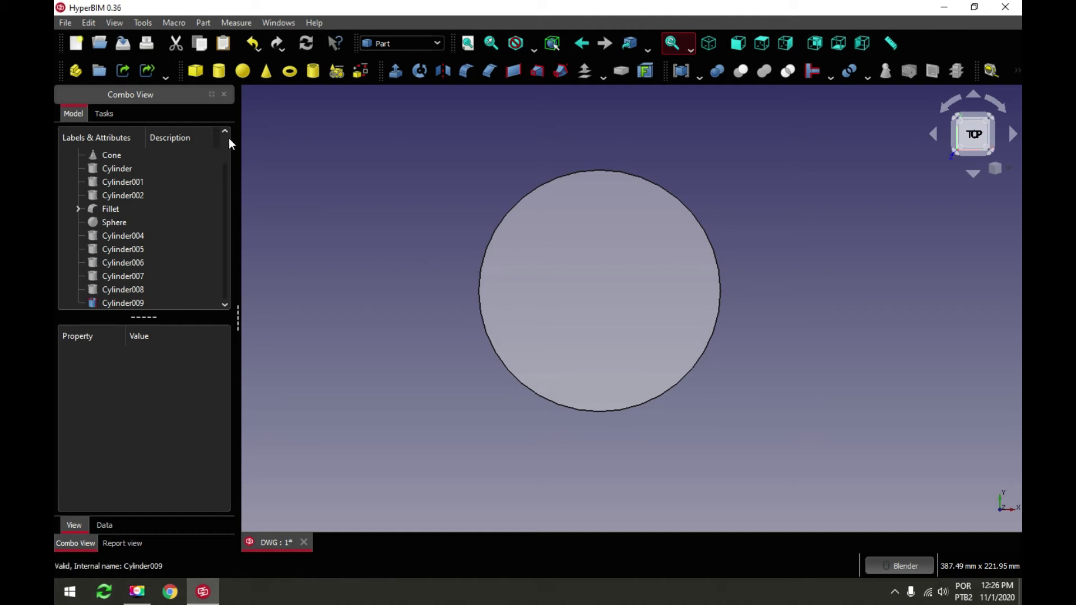
# Create another cylinder at the origin, inside the transparent one, and show its data properties
pyautogui.click(220, 72)
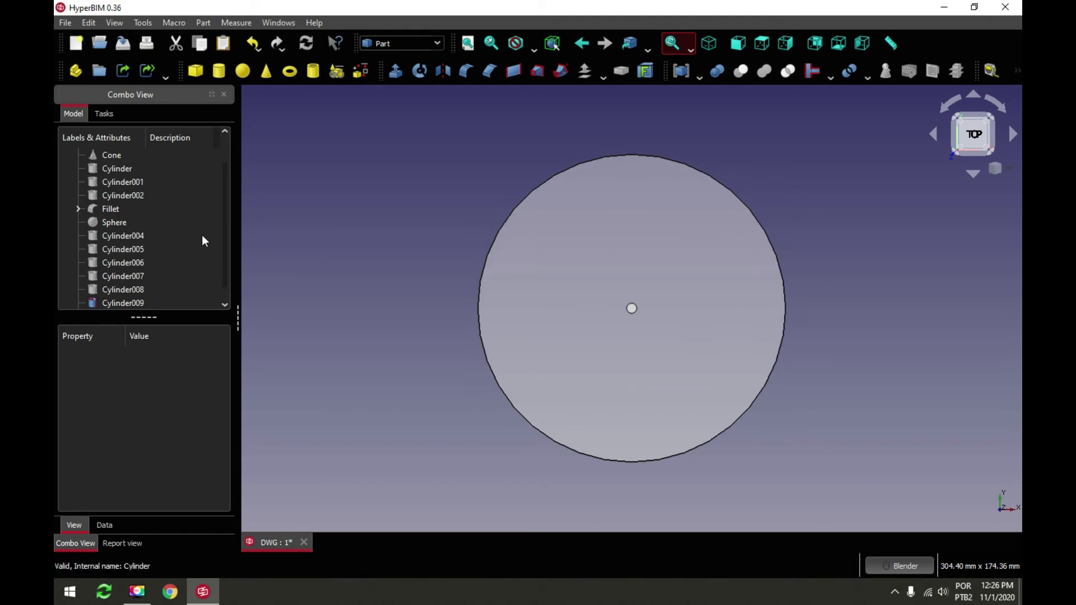
pyautogui.scroll(-1, 224, 223)
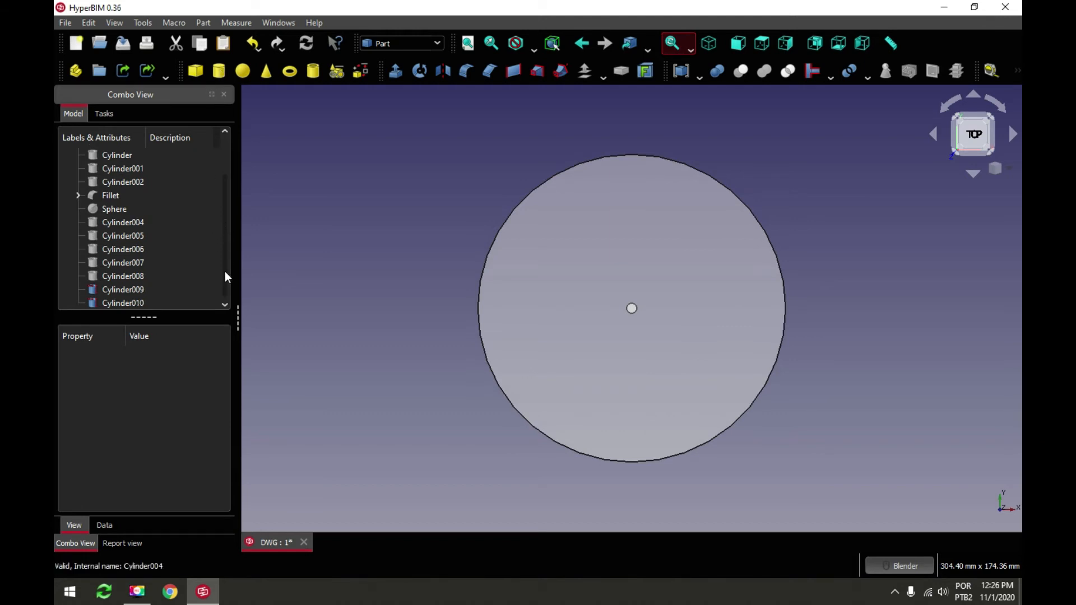
pyautogui.click(123, 302)
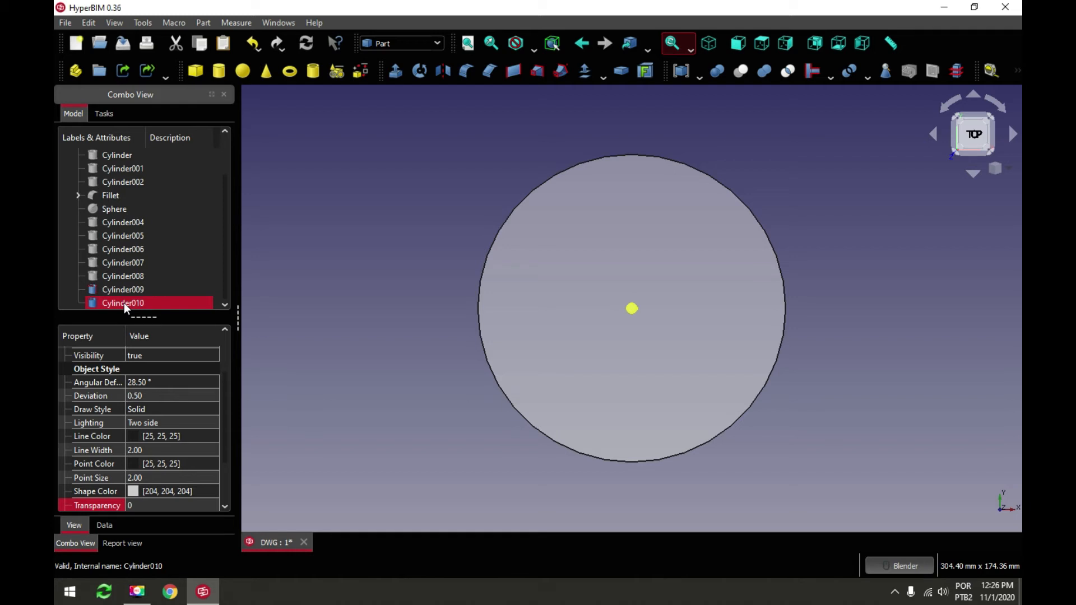
pyautogui.click(105, 525)
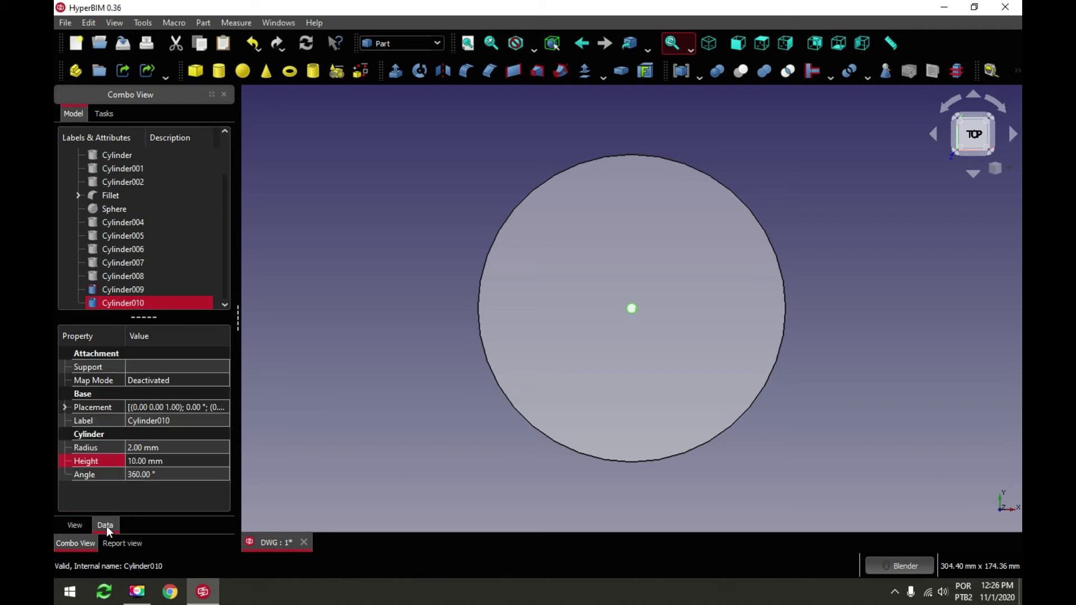
# Set the radius of the new inner cylinder to 7.5 mm
pyautogui.click(177, 445)
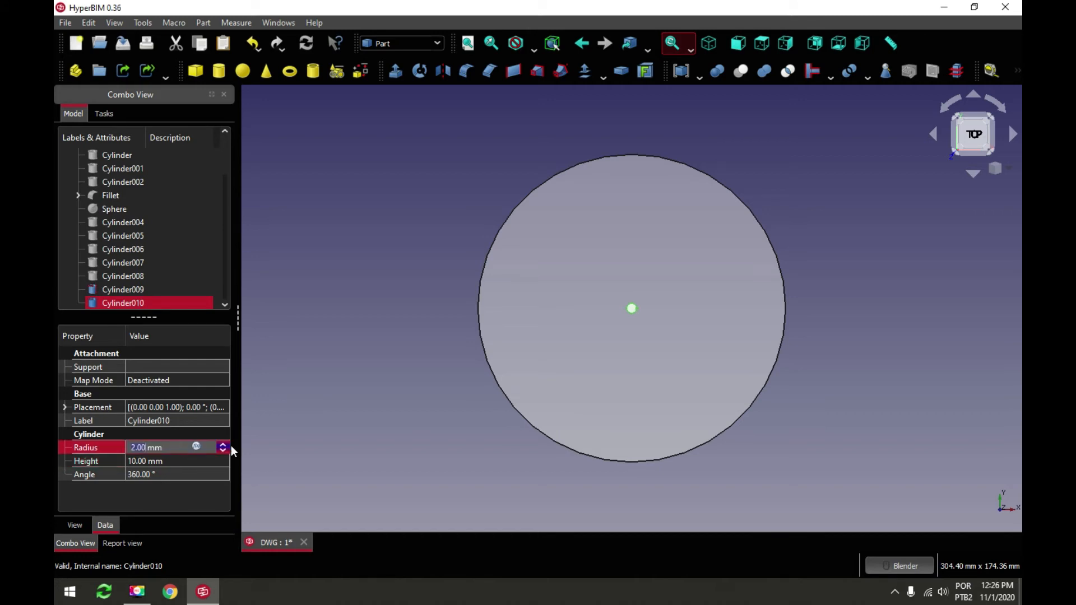
pyautogui.write('7,5')
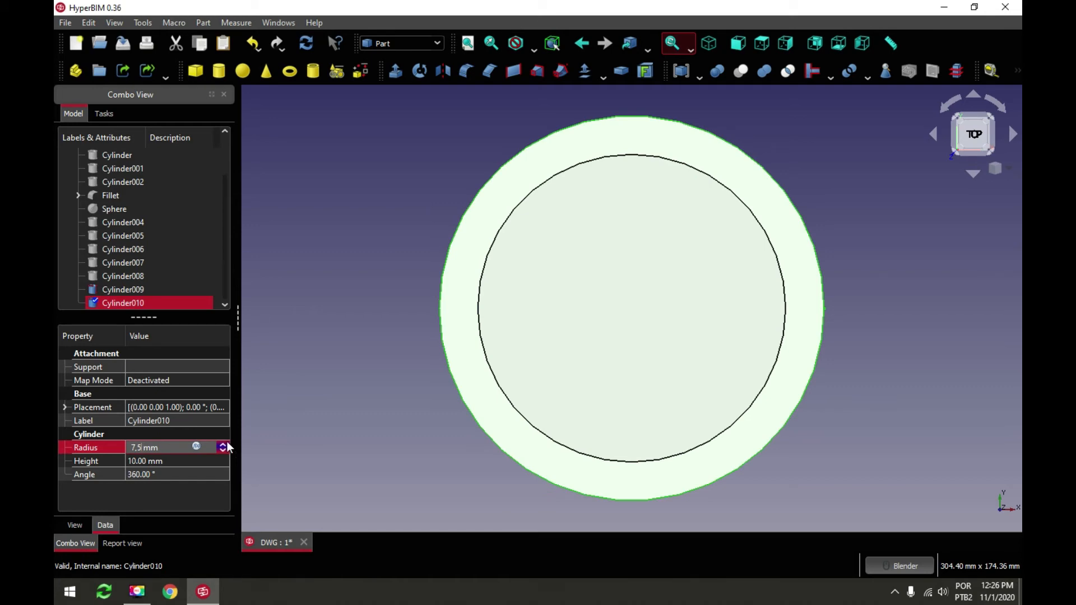
pyautogui.click(325, 389)
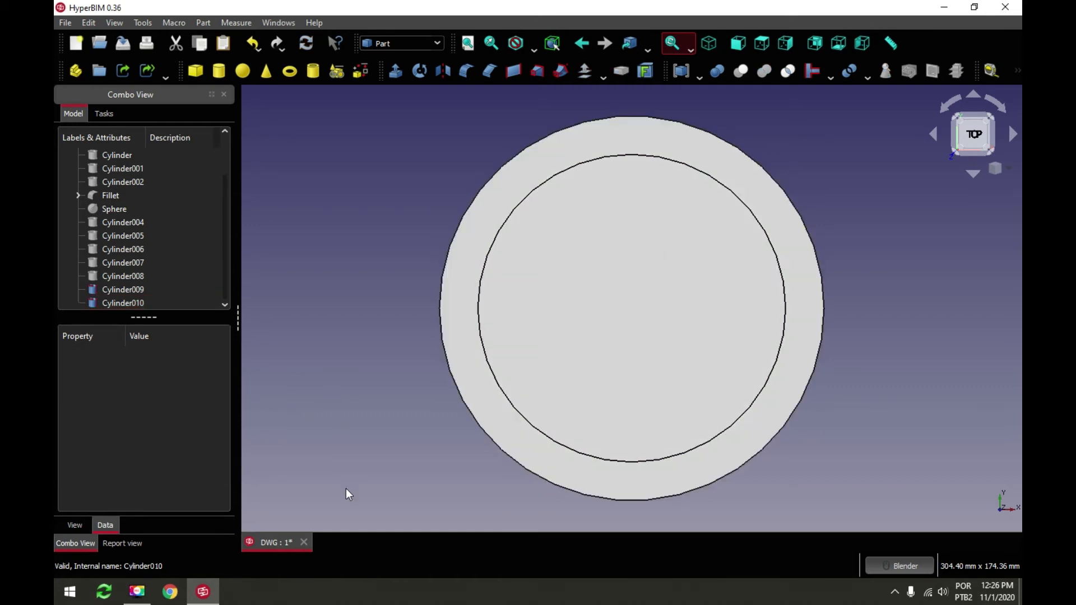
pyautogui.click(124, 288)
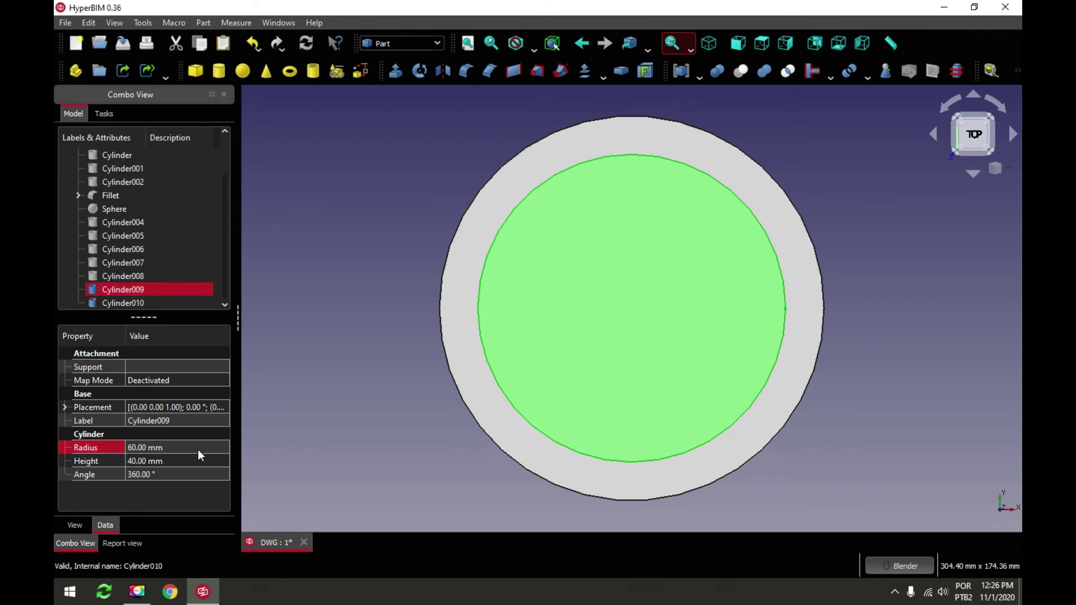
pyautogui.click(153, 447)
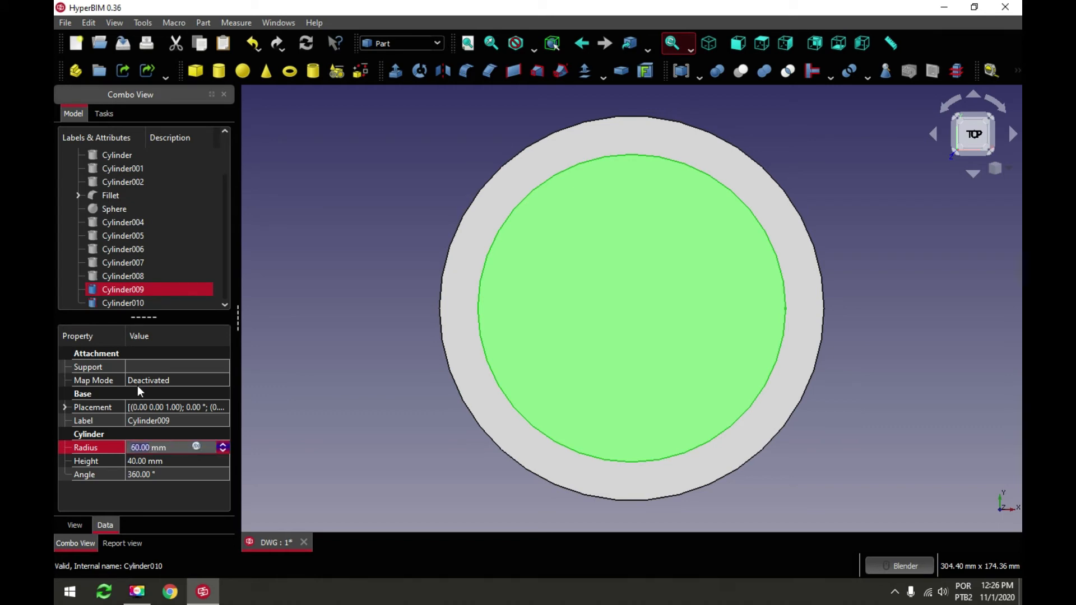
pyautogui.click(115, 302)
pyautogui.click(176, 448)
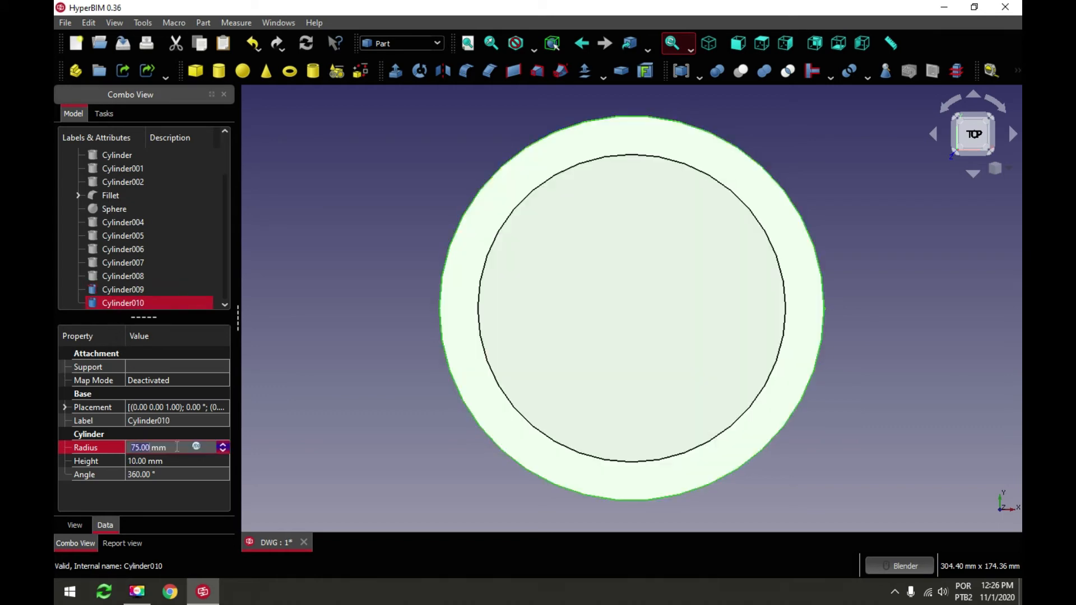
pyautogui.write('7.5')
pyautogui.press('Return')
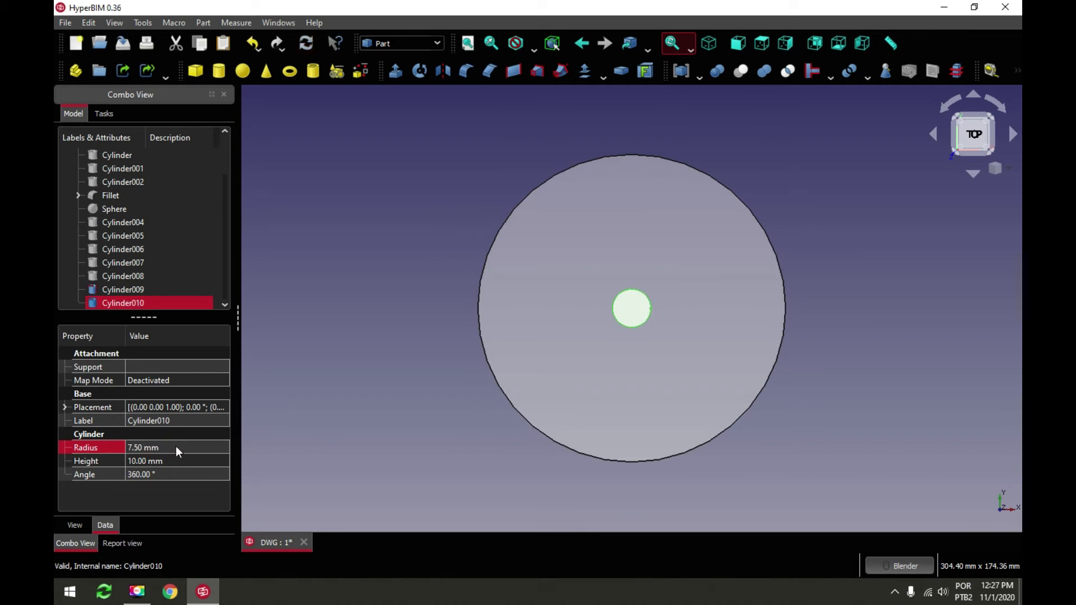
pyautogui.click(370, 245)
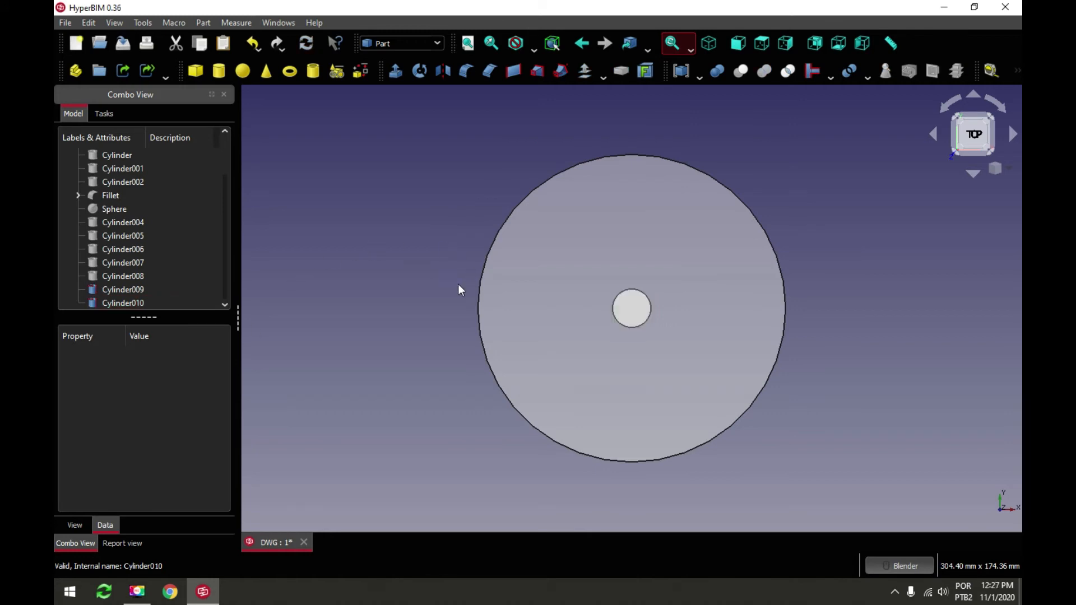
# Move the small cylinder onto the large cylinder's edge by setting its placement position y to 60 mm
pyautogui.click(126, 303)
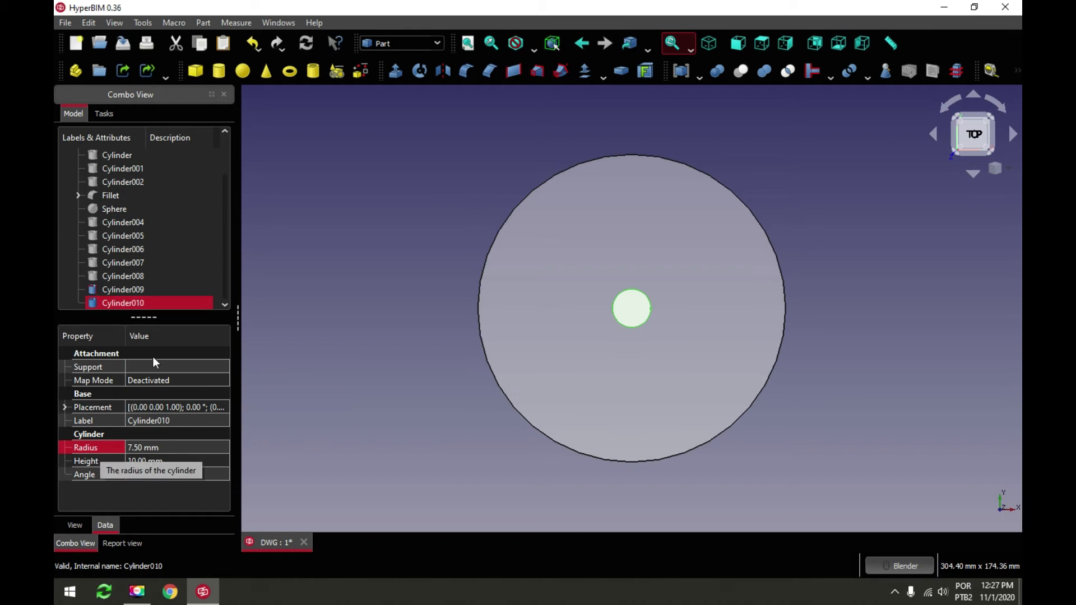
pyautogui.click(65, 408)
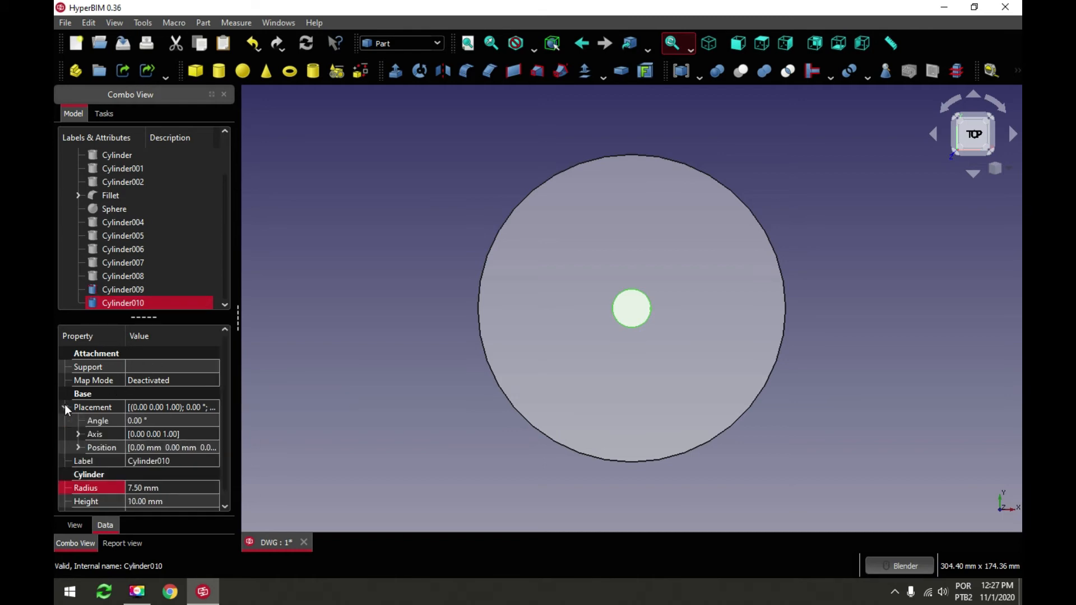
pyautogui.click(79, 448)
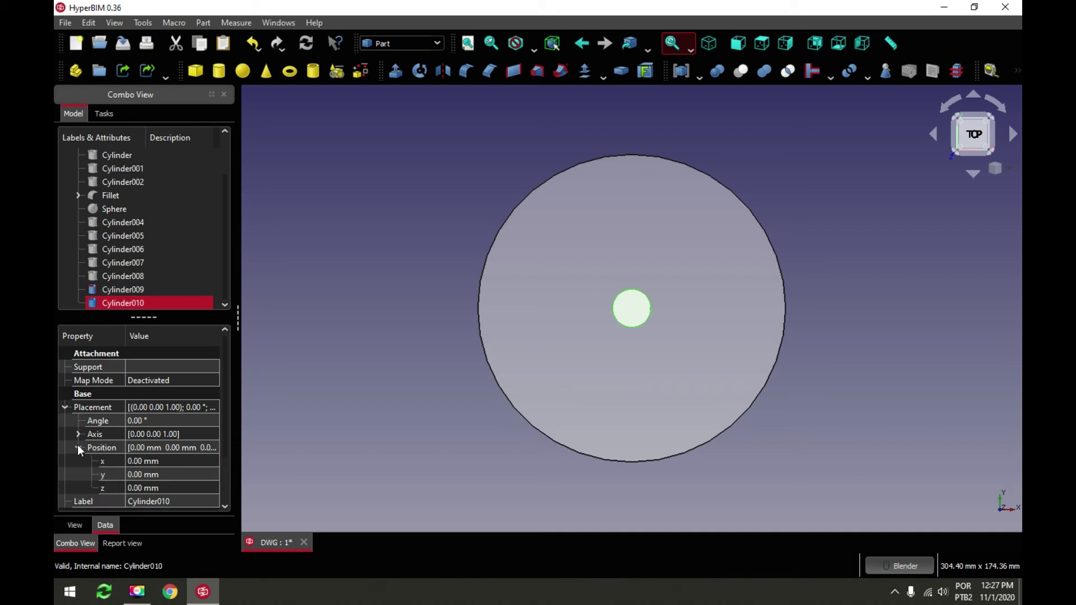
pyautogui.click(173, 475)
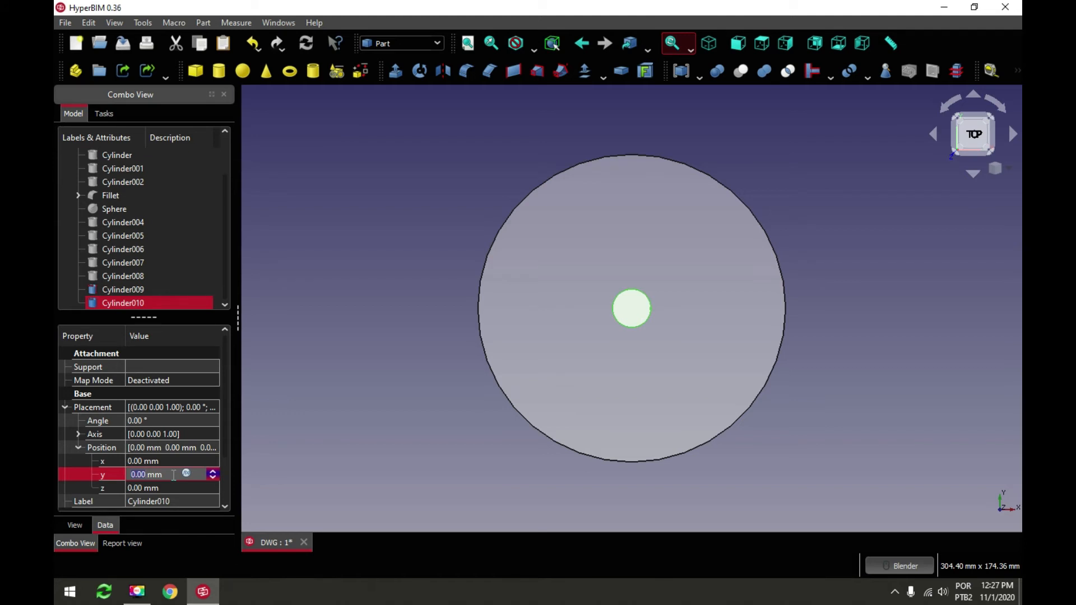
pyautogui.write('60')
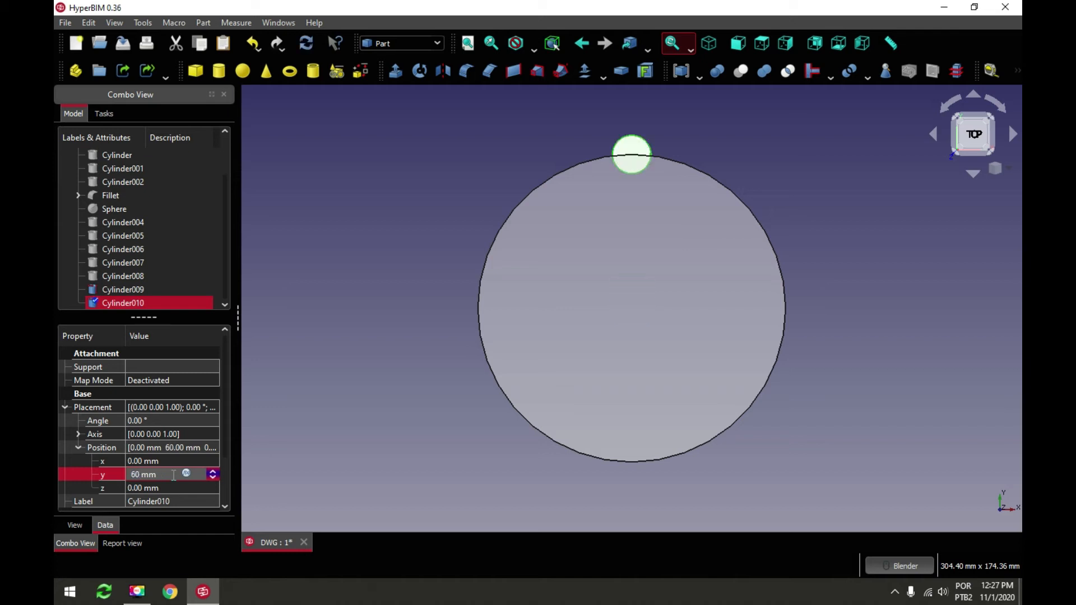
pyautogui.press('Return')
pyautogui.click(311, 323)
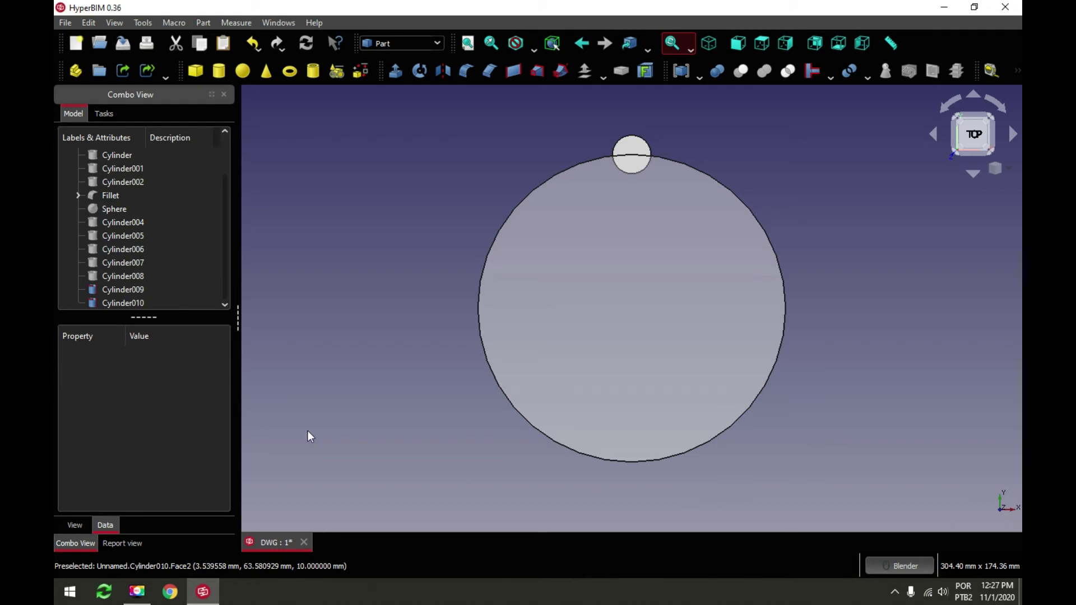
# Set the radius of the small cylinder on the large cylinder's edge to 10 mm
pyautogui.click(121, 303)
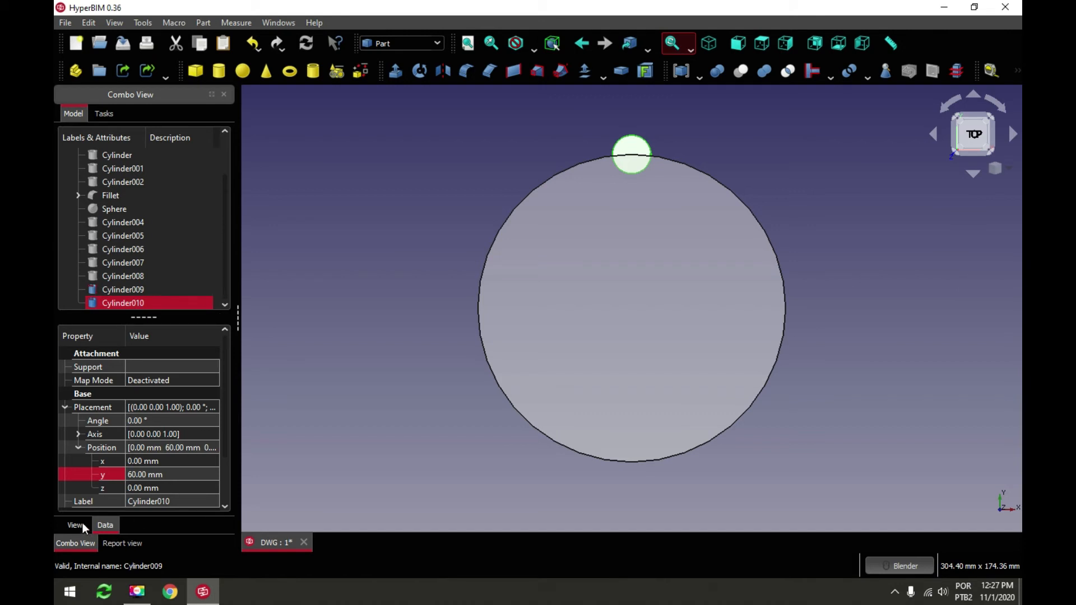
pyautogui.scroll(-3, 225, 436)
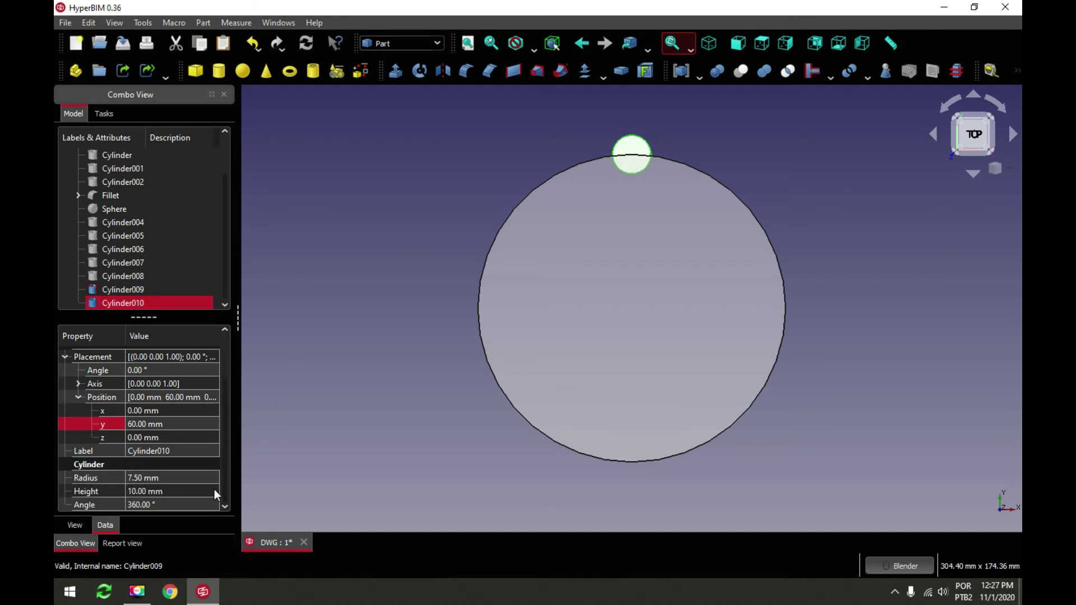
pyautogui.click(174, 479)
pyautogui.write('10')
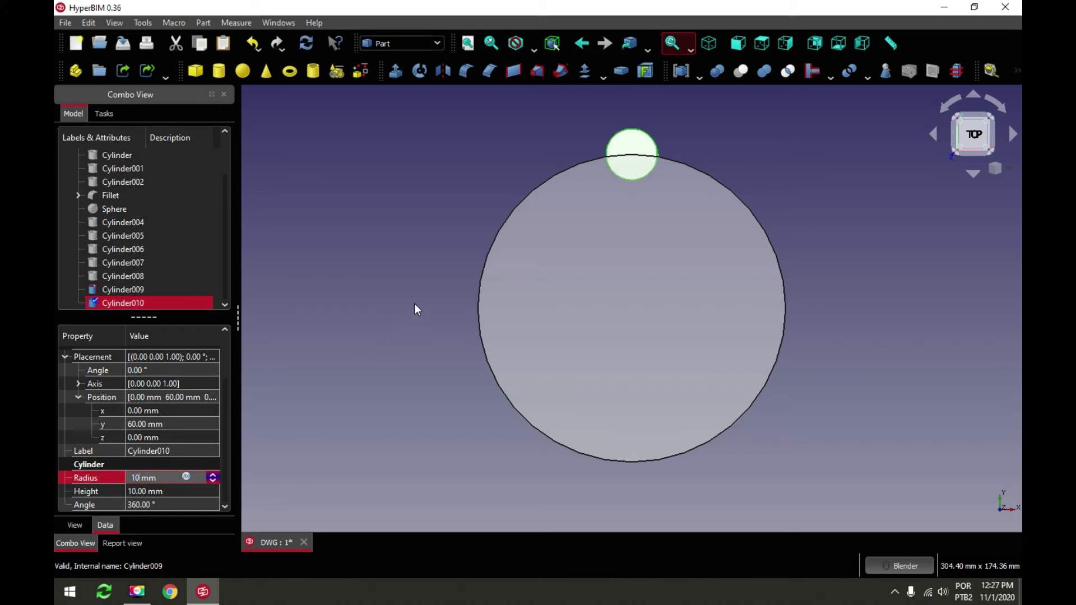
# Try a placement position y of 55 mm for the small edge cylinder and return it to 60 mm
pyautogui.click(376, 277)
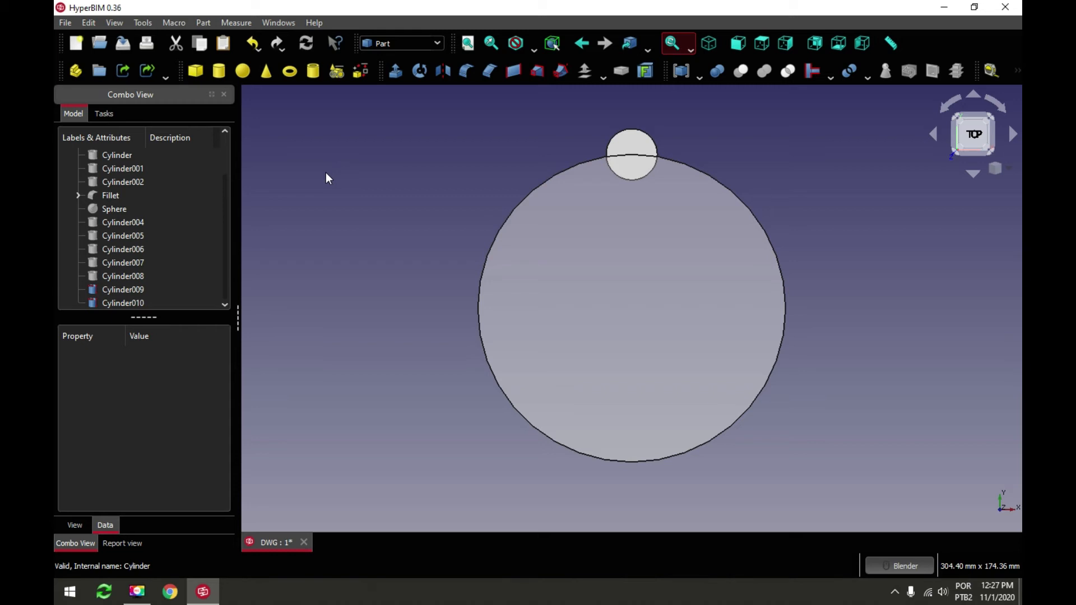
pyautogui.click(119, 302)
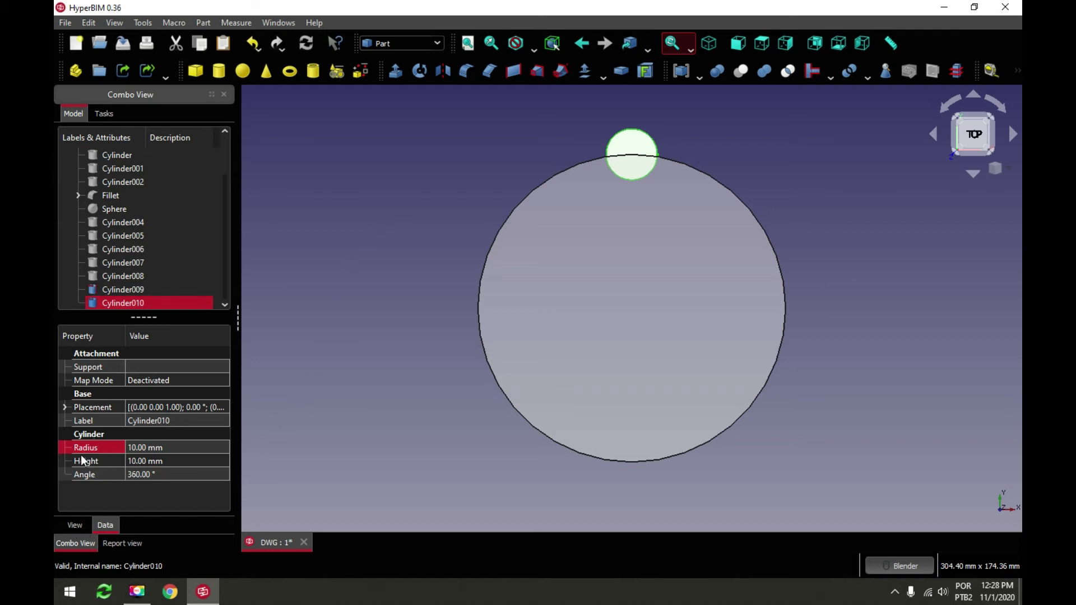
pyautogui.click(65, 407)
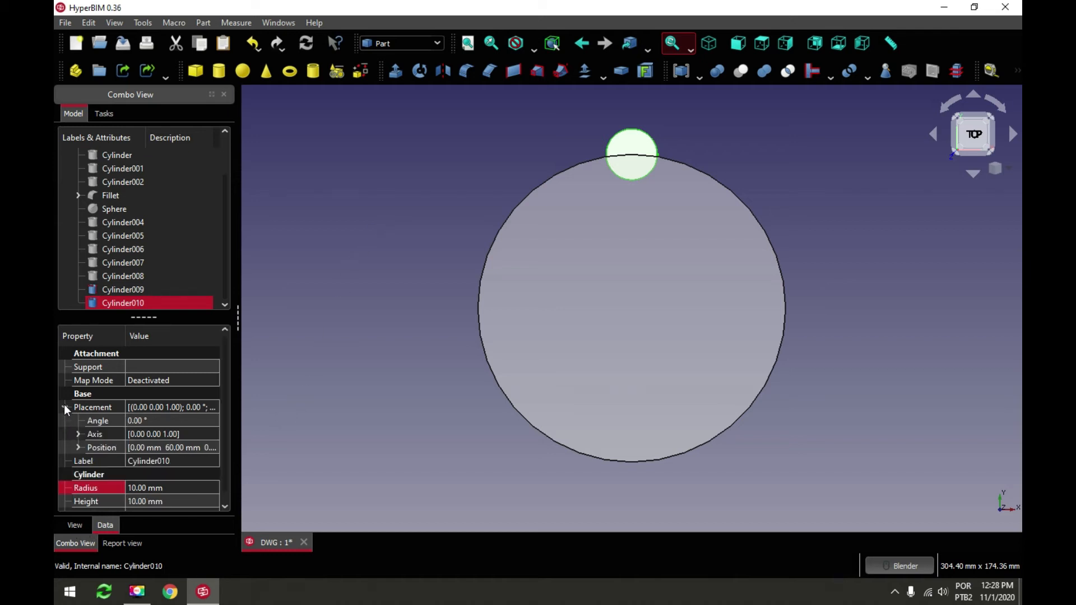
pyautogui.click(78, 448)
pyautogui.click(173, 478)
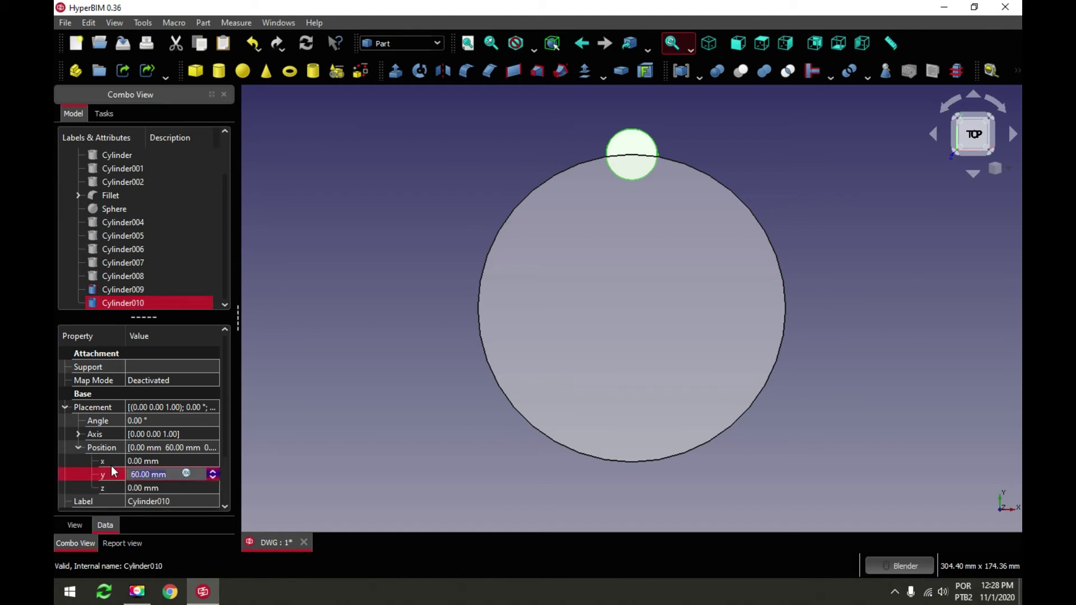
pyautogui.write('55')
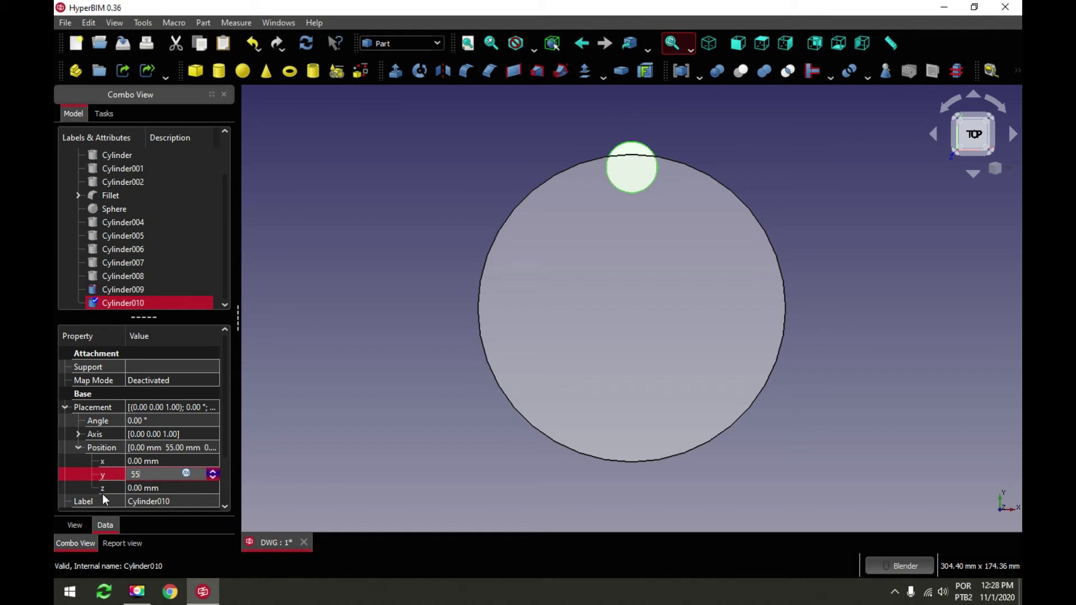
pyautogui.write('60')
pyautogui.press('Return')
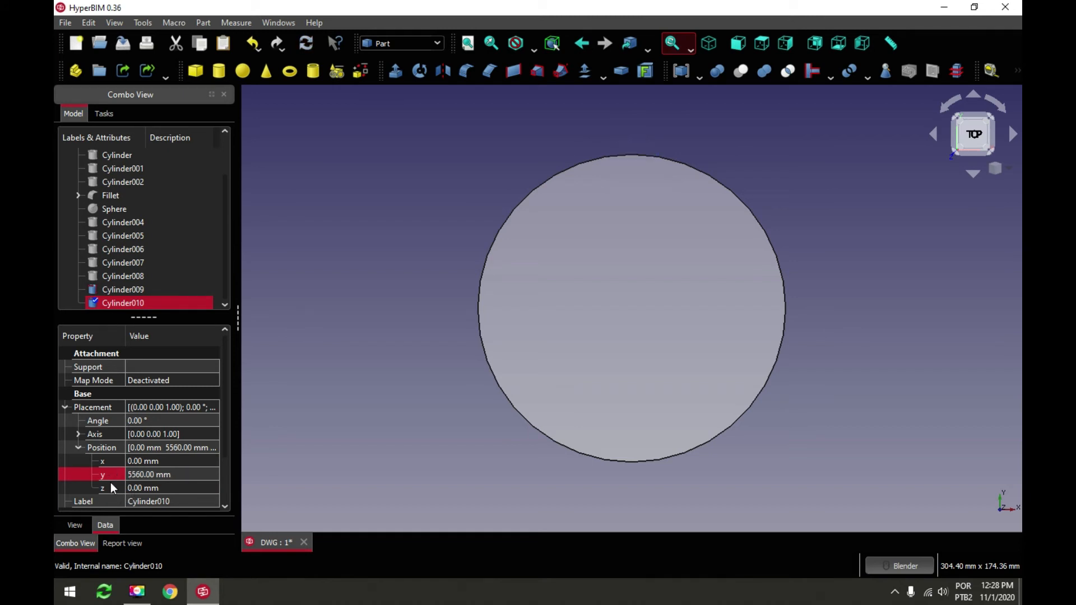
pyautogui.click(180, 477)
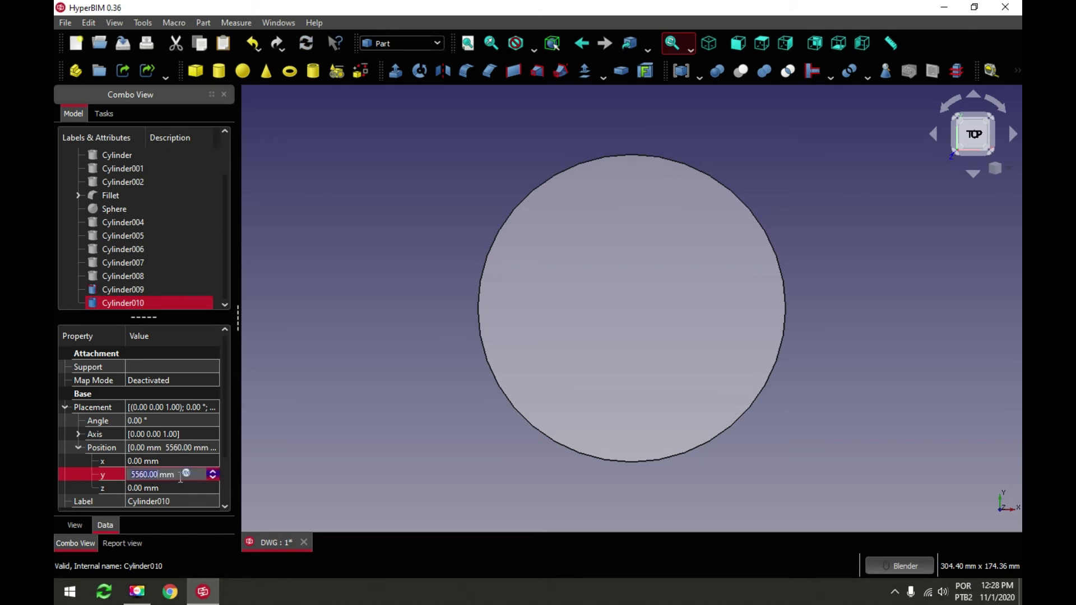
pyautogui.write('60')
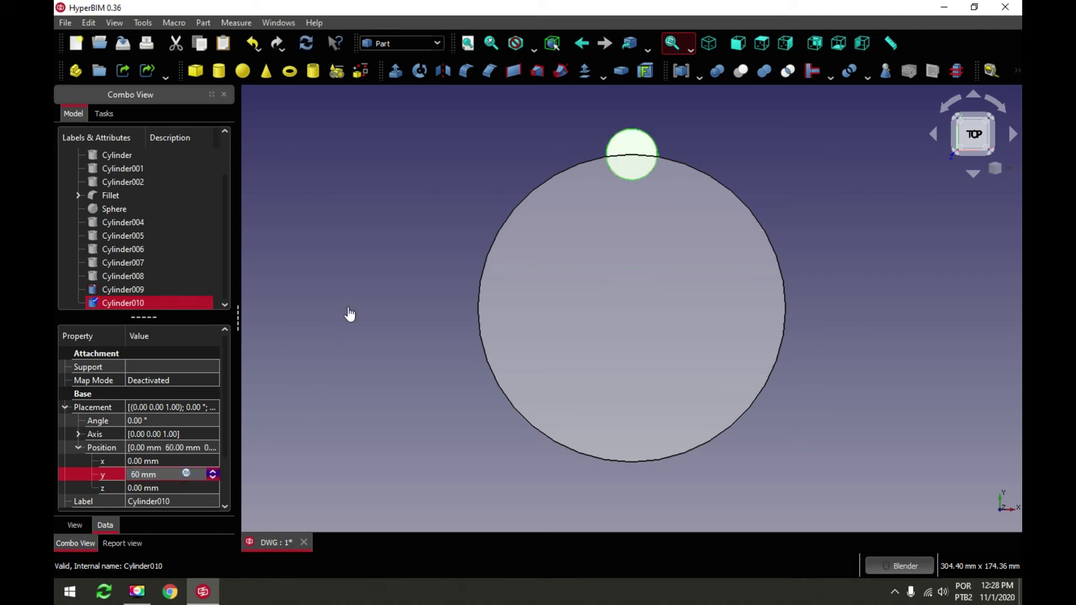
pyautogui.click(348, 308)
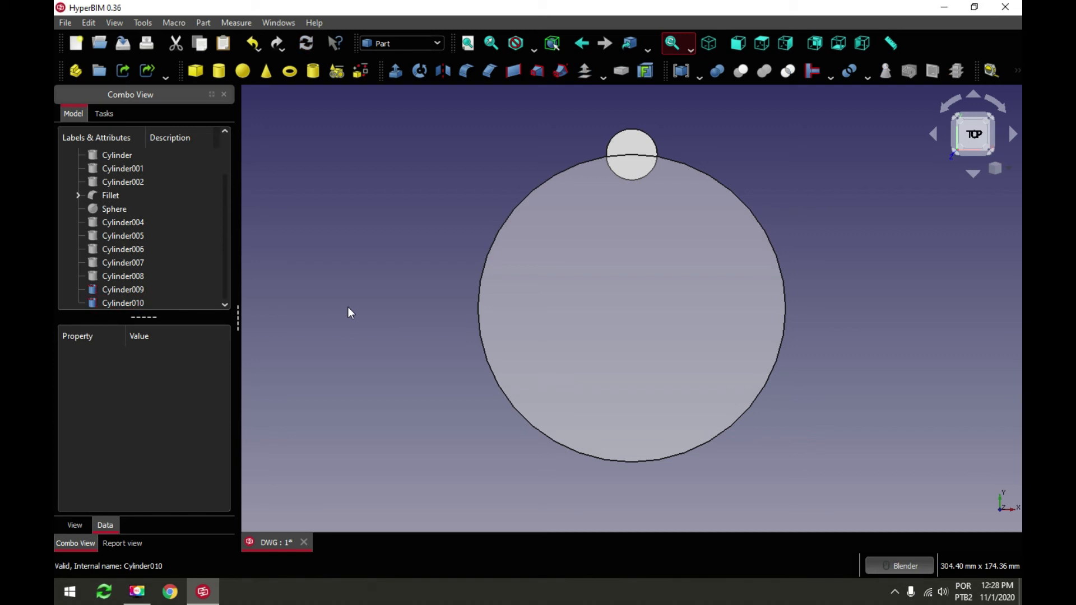
# Save the document and switch to the Arch workbench with the small edge cylinder selected
pyautogui.click(123, 43)
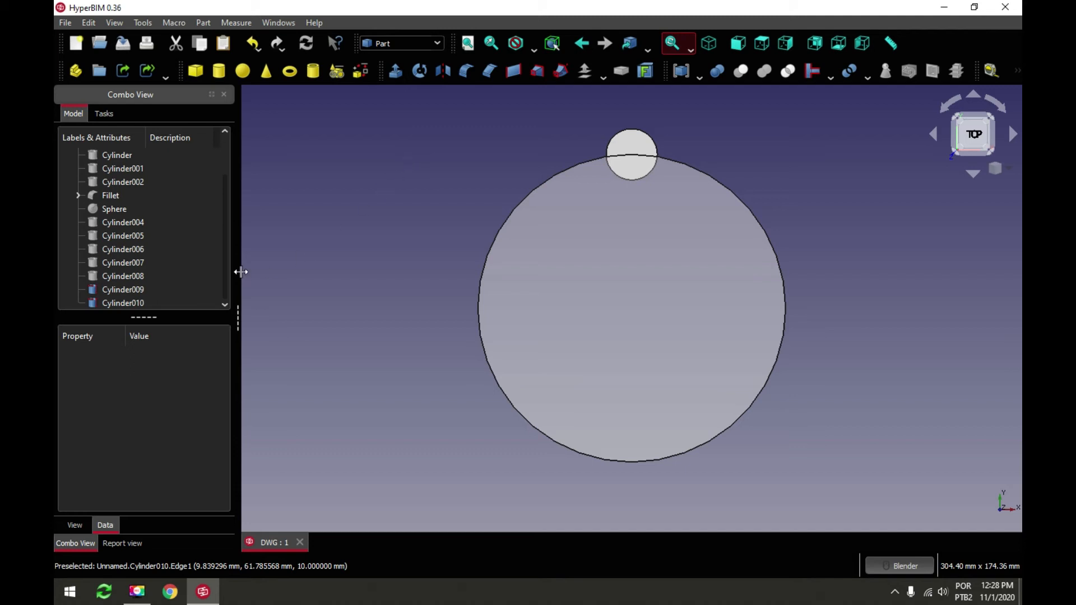
pyautogui.click(112, 303)
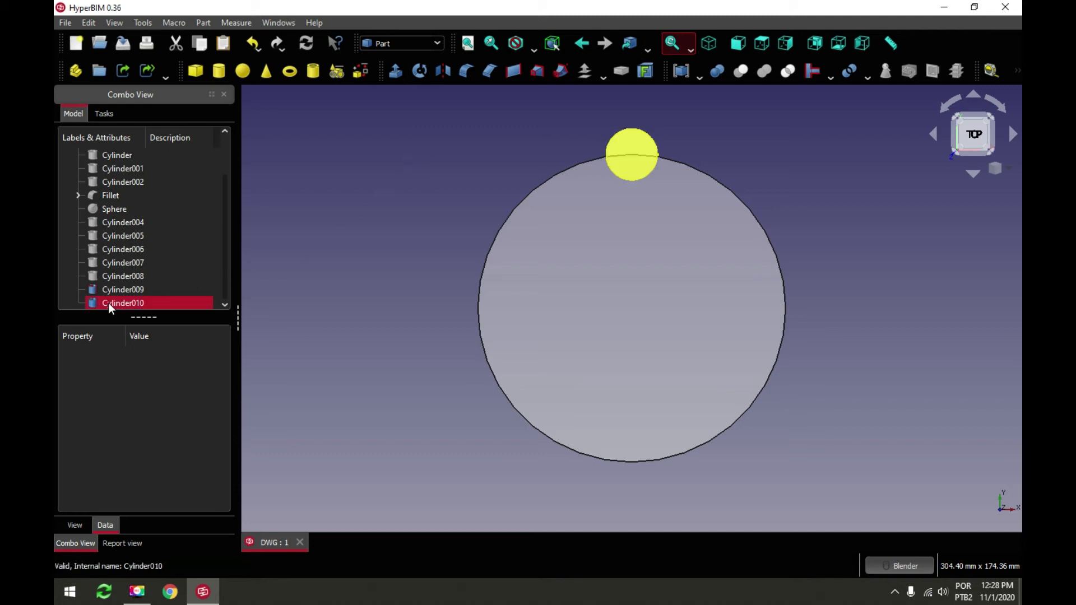
pyautogui.click(437, 44)
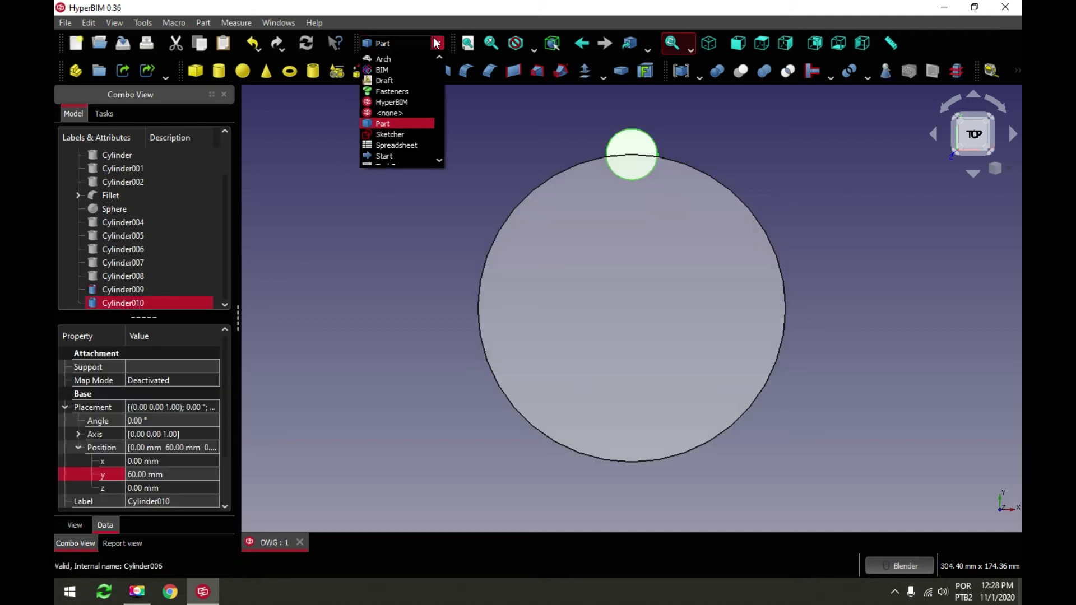
pyautogui.click(392, 60)
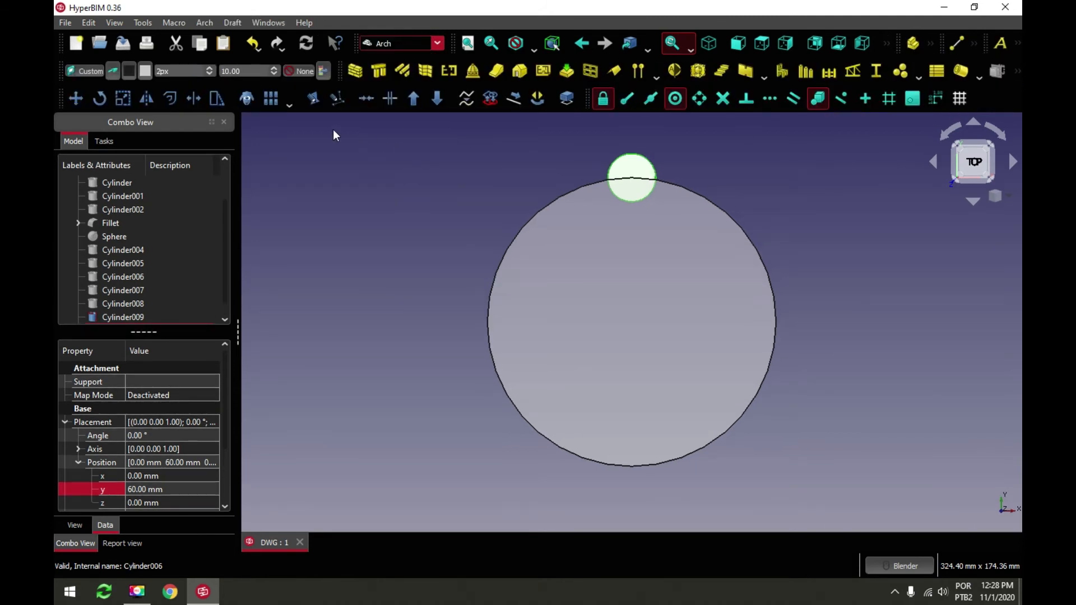
# Create a polar array of the small edge cylinder with 6 elements and its center of rotation at X 0, Y 0, Z 0 mm
pyautogui.click(289, 105)
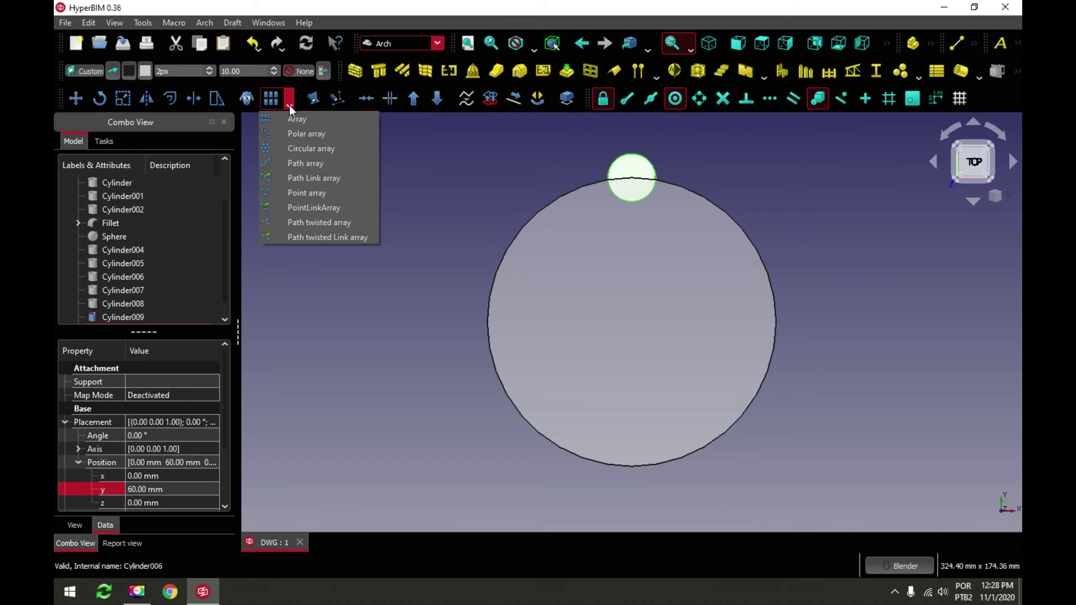
pyautogui.click(305, 135)
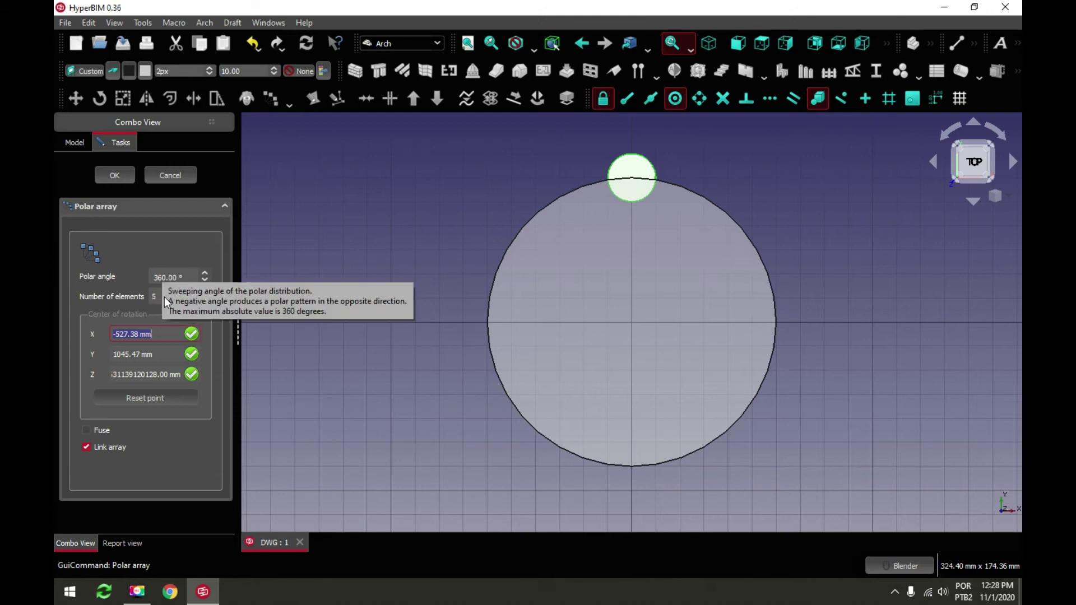
pyautogui.click(164, 297)
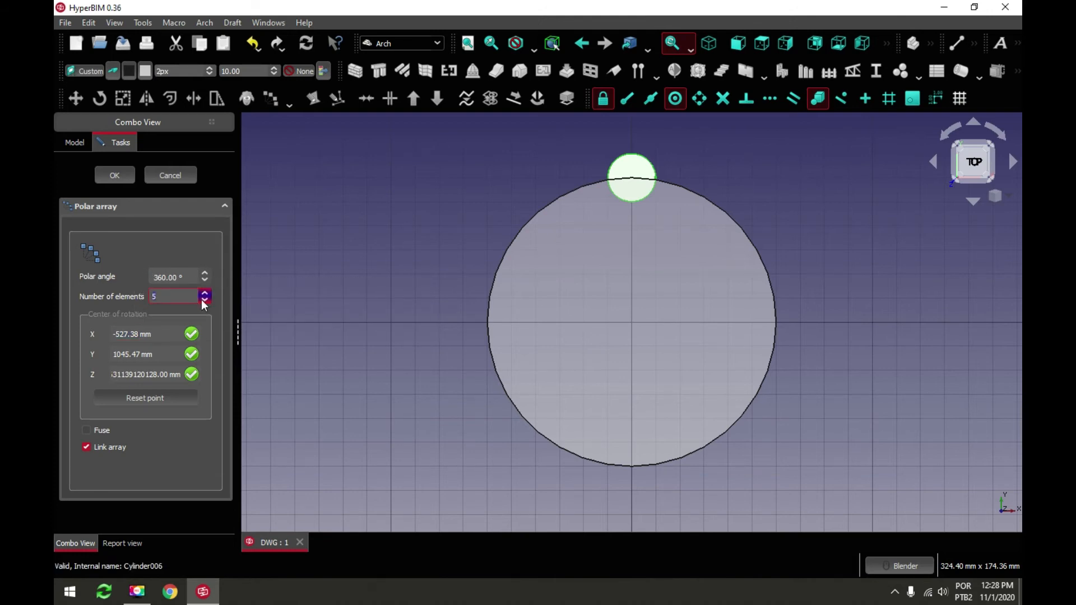
pyautogui.press('Tab')
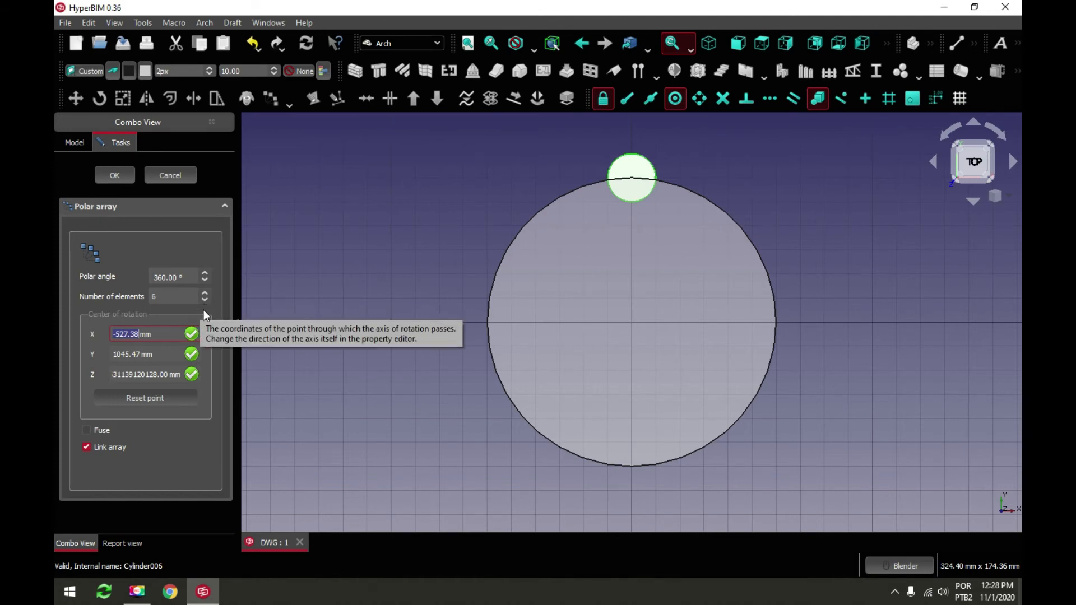
pyautogui.write('0')
pyautogui.press('Tab')
pyautogui.write('0')
pyautogui.press('Tab')
pyautogui.write('0')
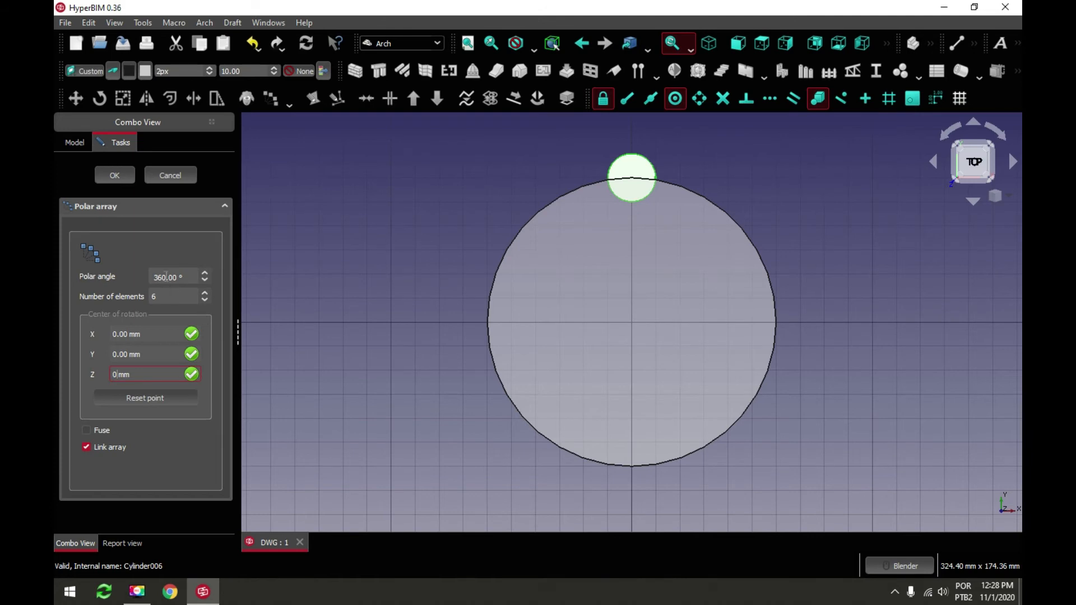
pyautogui.click(124, 179)
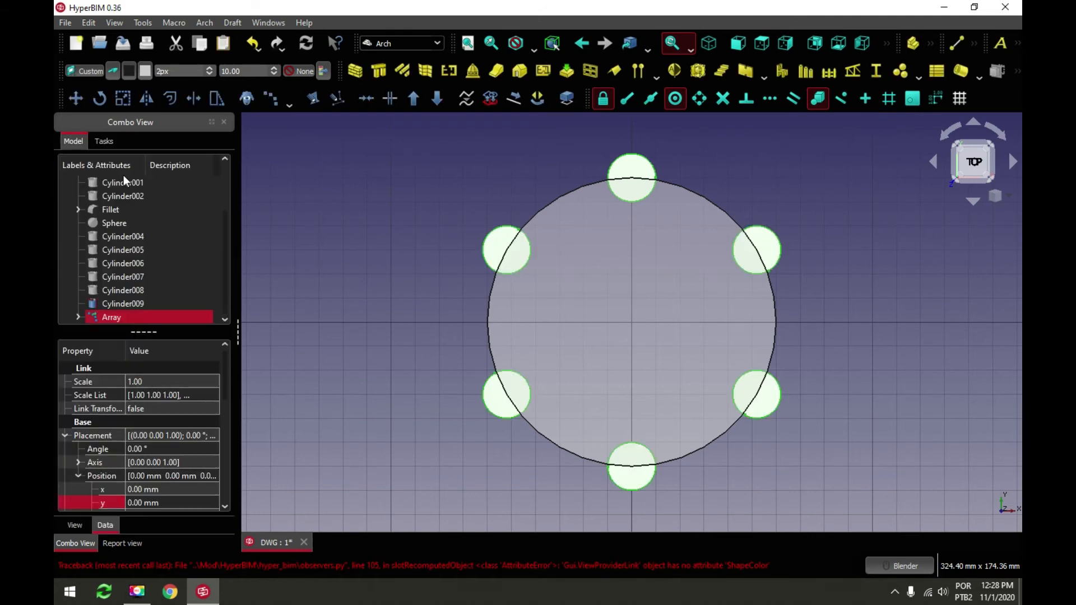
pyautogui.click(379, 218)
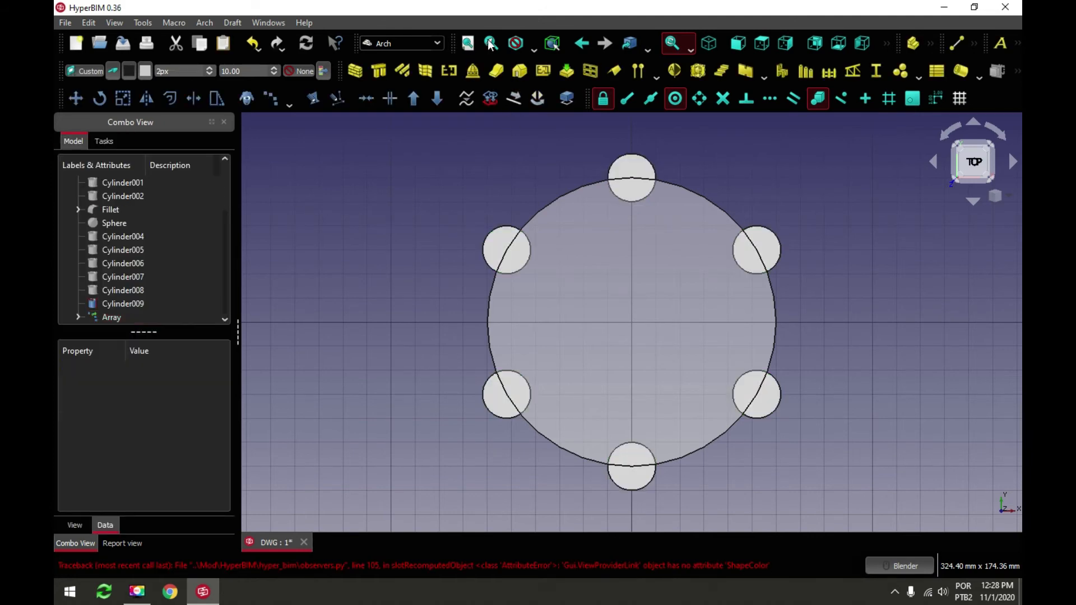
# Set the height of the array's base cylinder to 40 mm
pyautogui.click(675, 44)
pyautogui.click(708, 43)
pyautogui.scroll(6, 644, 444)
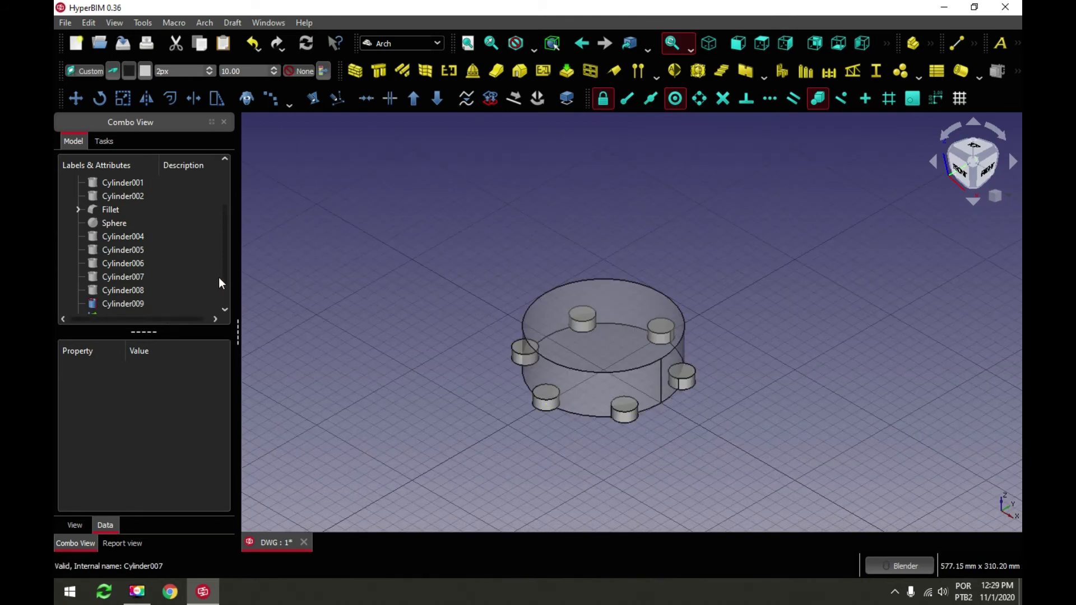
pyautogui.scroll(-1, 227, 272)
pyautogui.click(121, 305)
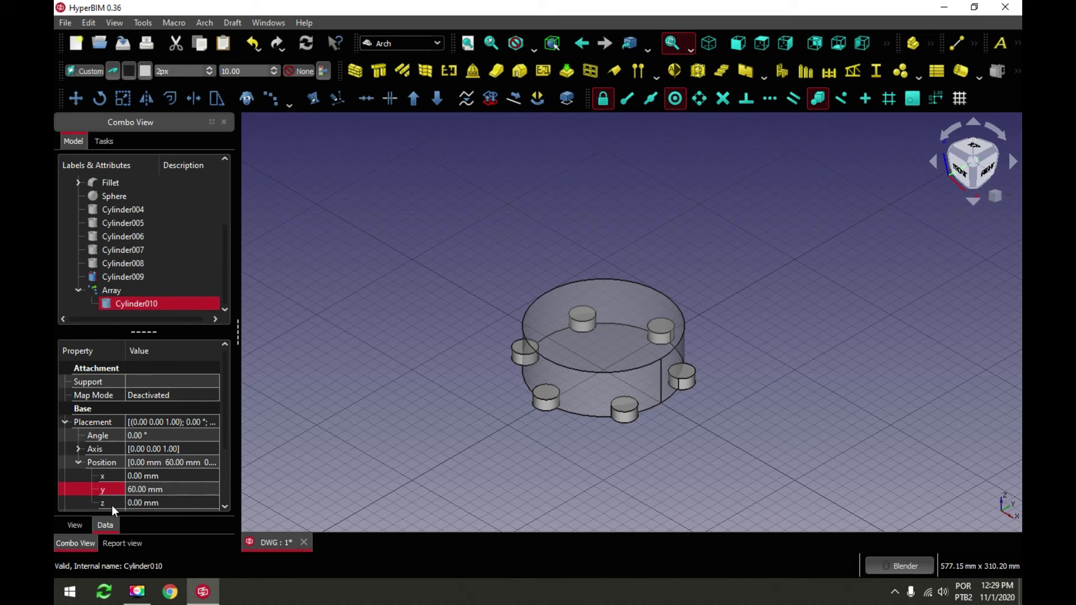
pyautogui.click(78, 463)
pyautogui.moveTo(223, 446); pyautogui.dragTo(229, 479)
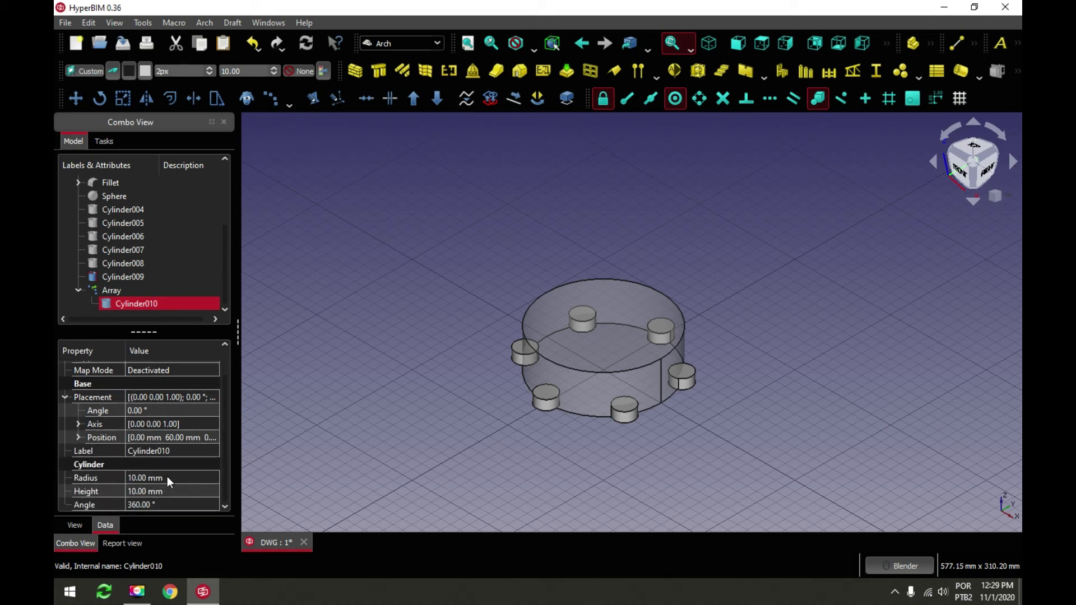
pyautogui.click(185, 491)
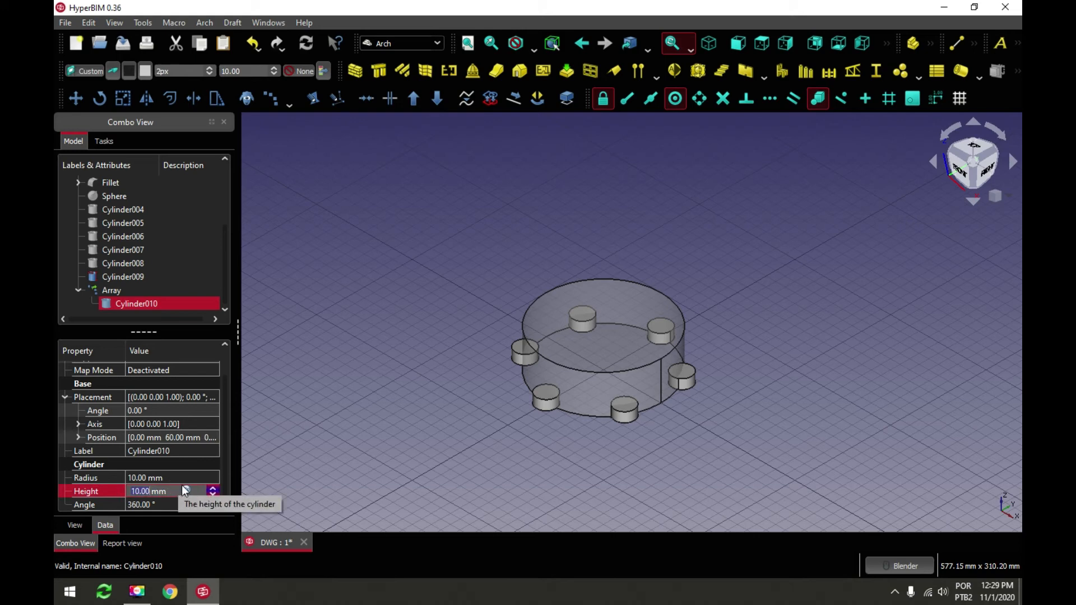
pyautogui.write('40')
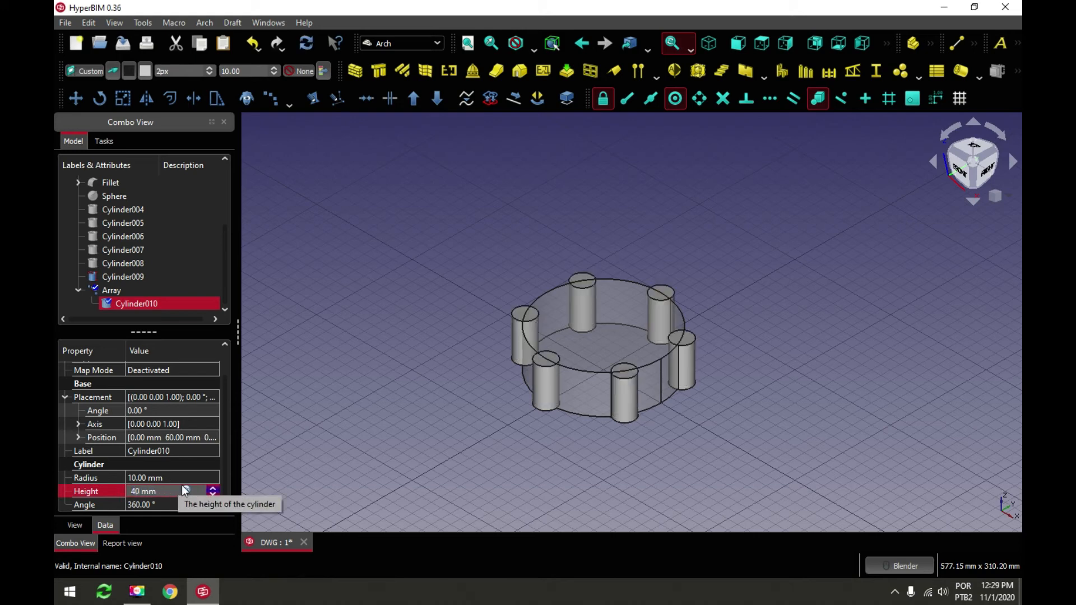
pyautogui.click(359, 364)
# Make the large 60 mm radius cylinder opaque by setting its transparency to 0
pyautogui.click(115, 276)
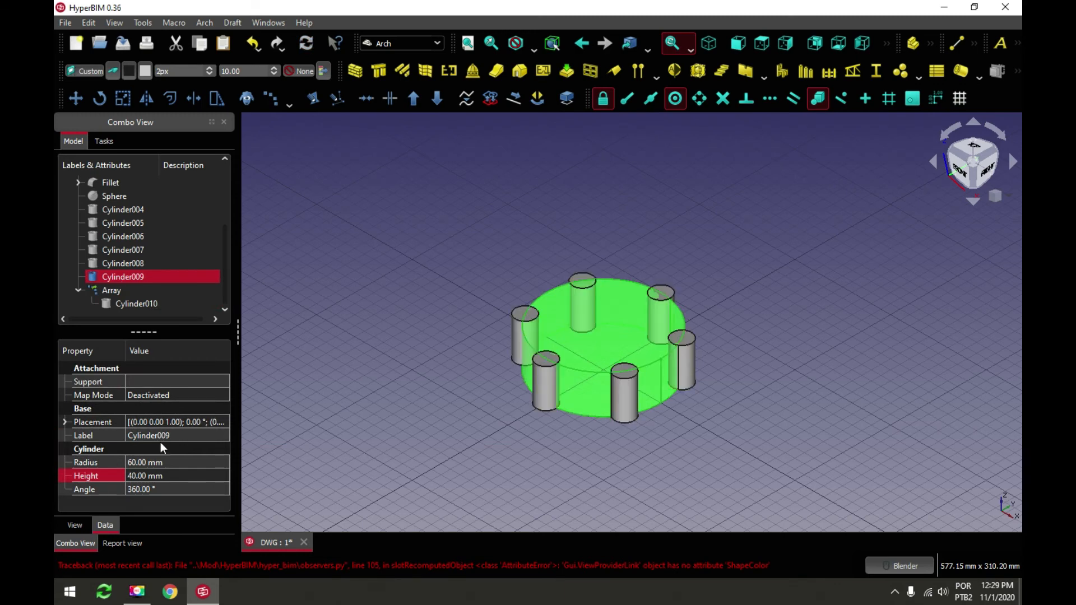
pyautogui.click(79, 527)
pyautogui.click(159, 505)
pyautogui.write('0')
pyautogui.press('Return')
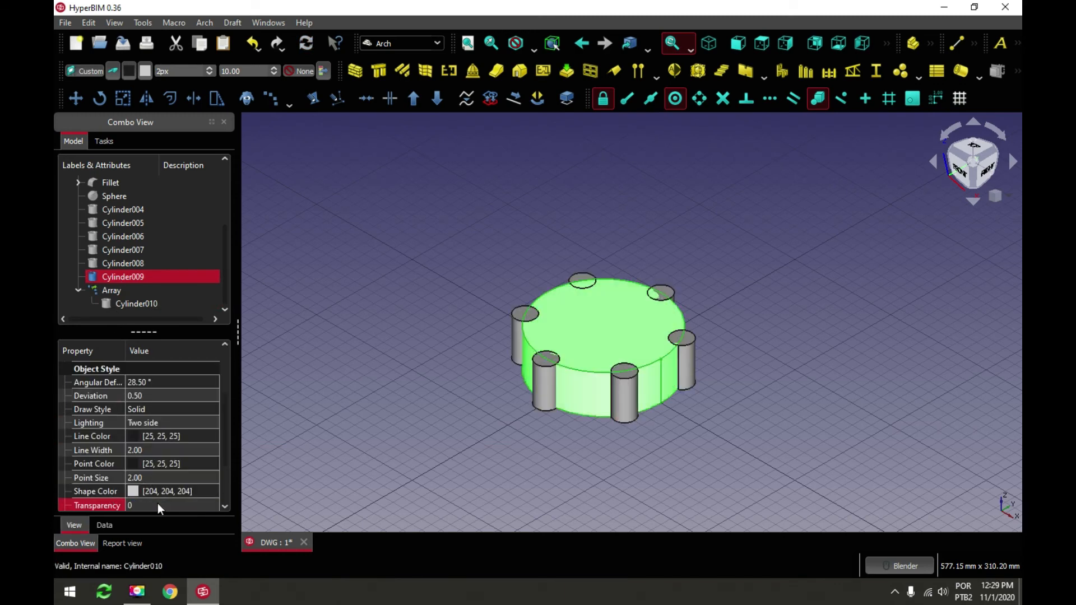
pyautogui.click(419, 220)
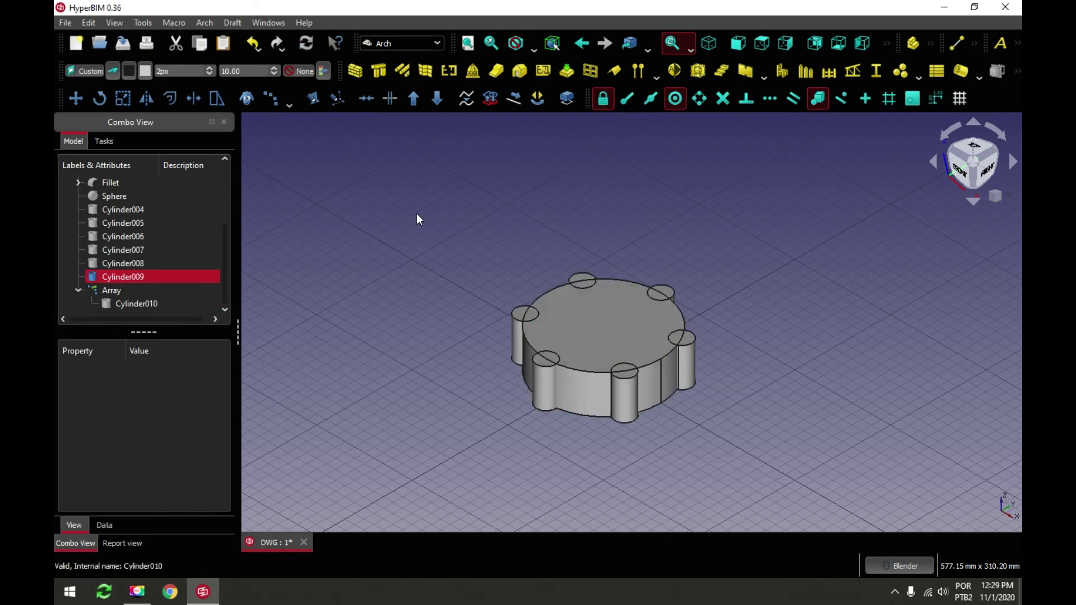
# In the Part workbench, cut the array of small cylinders out of the large cylinder
pyautogui.click(439, 45)
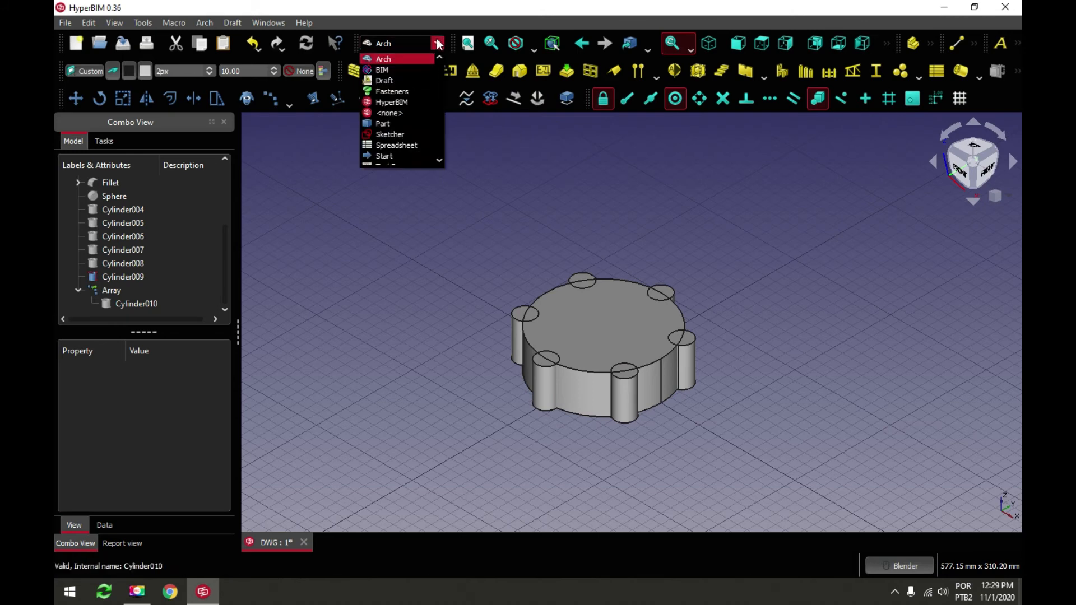
pyautogui.click(393, 124)
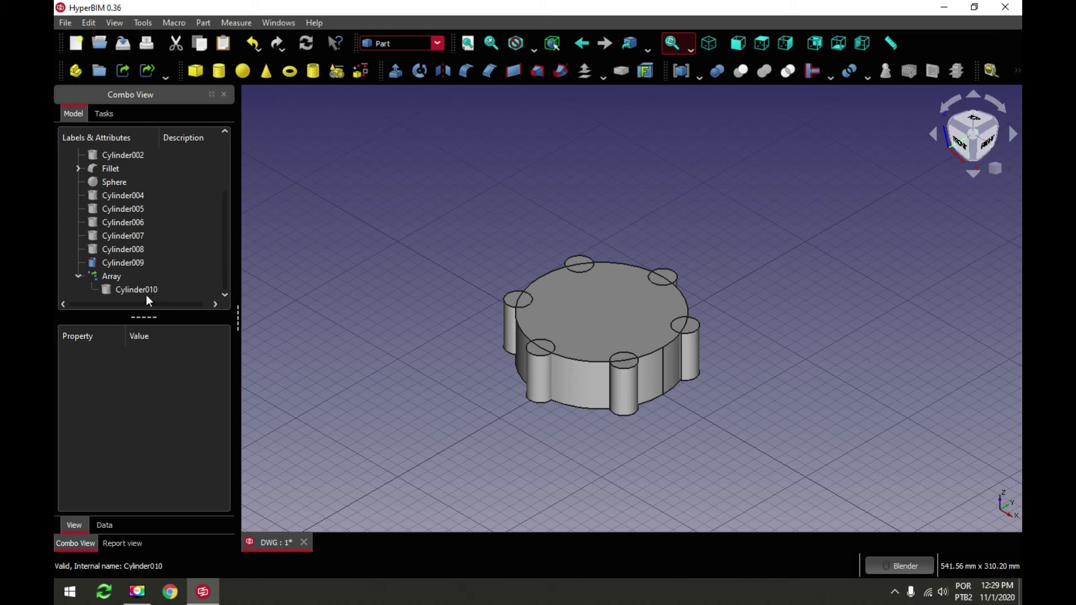
pyautogui.click(78, 276)
pyautogui.click(118, 289)
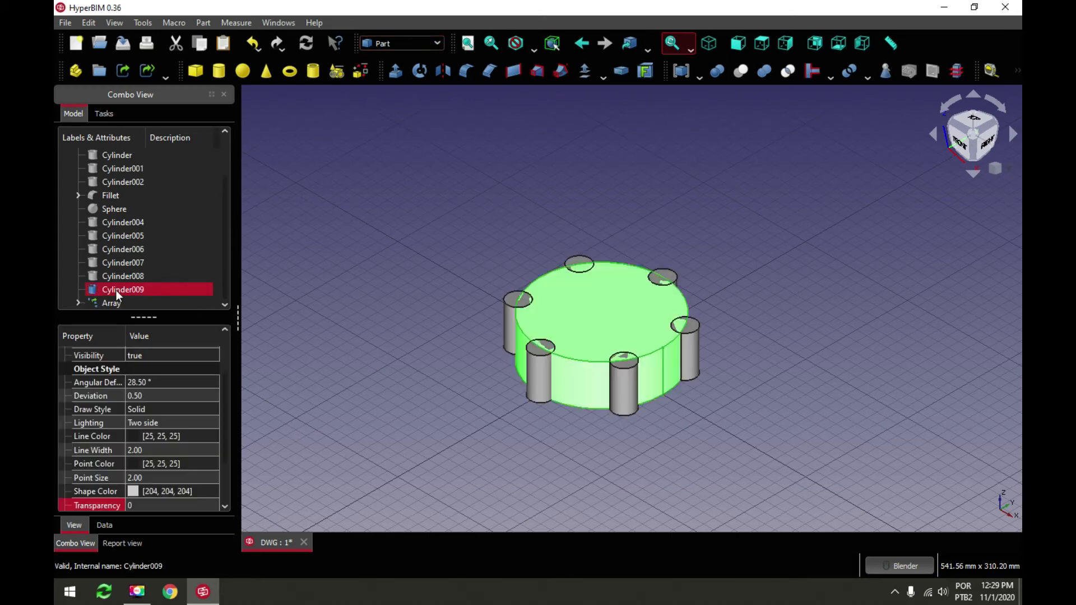
pyautogui.keyDown('ctrl'); pyautogui.click(111, 303); pyautogui.keyUp('ctrl')
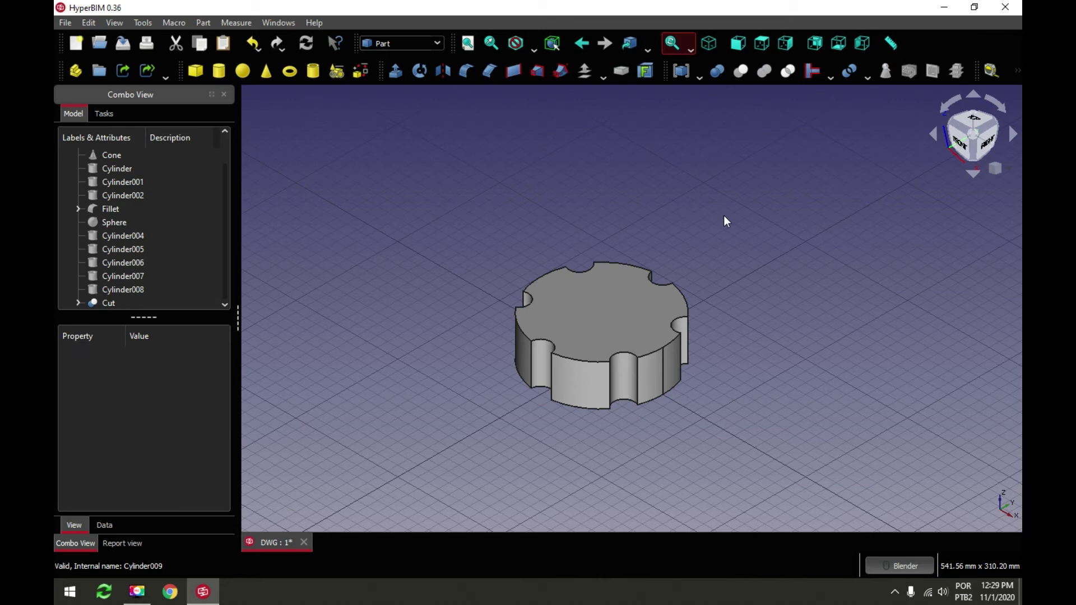
# Switch to the Arch workbench and hide the grid around the notched disc
pyautogui.click(672, 43)
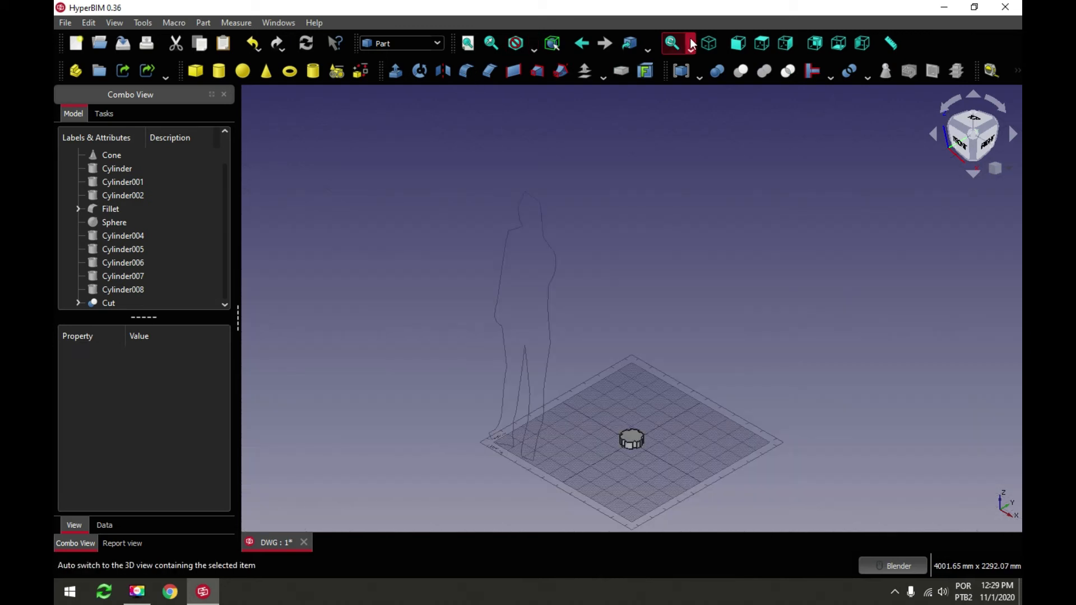
pyautogui.click(439, 45)
pyautogui.click(387, 60)
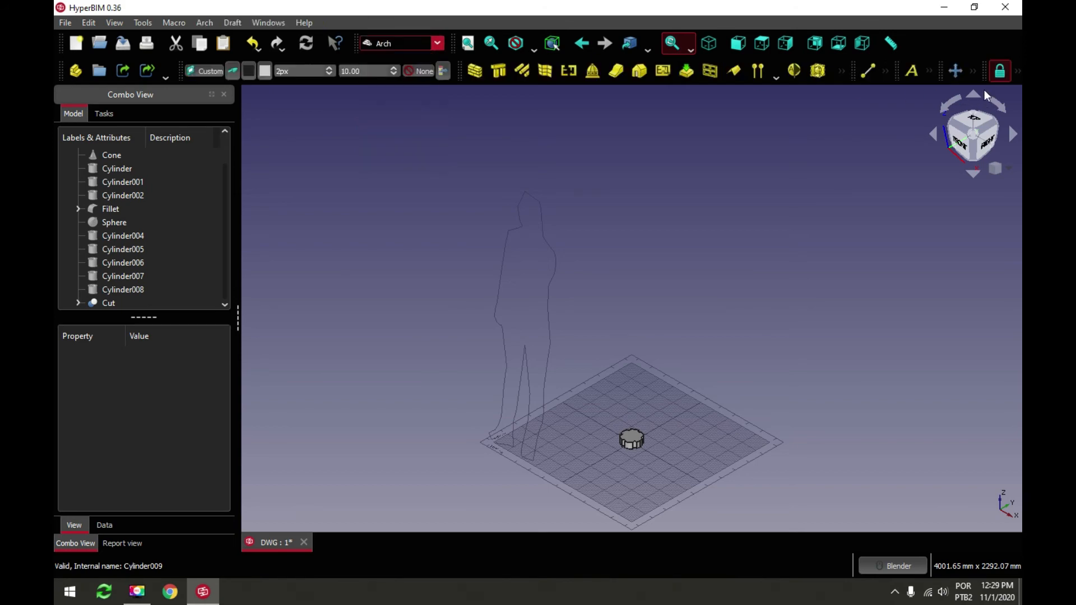
pyautogui.click(959, 98)
pyautogui.scroll(5, 641, 391)
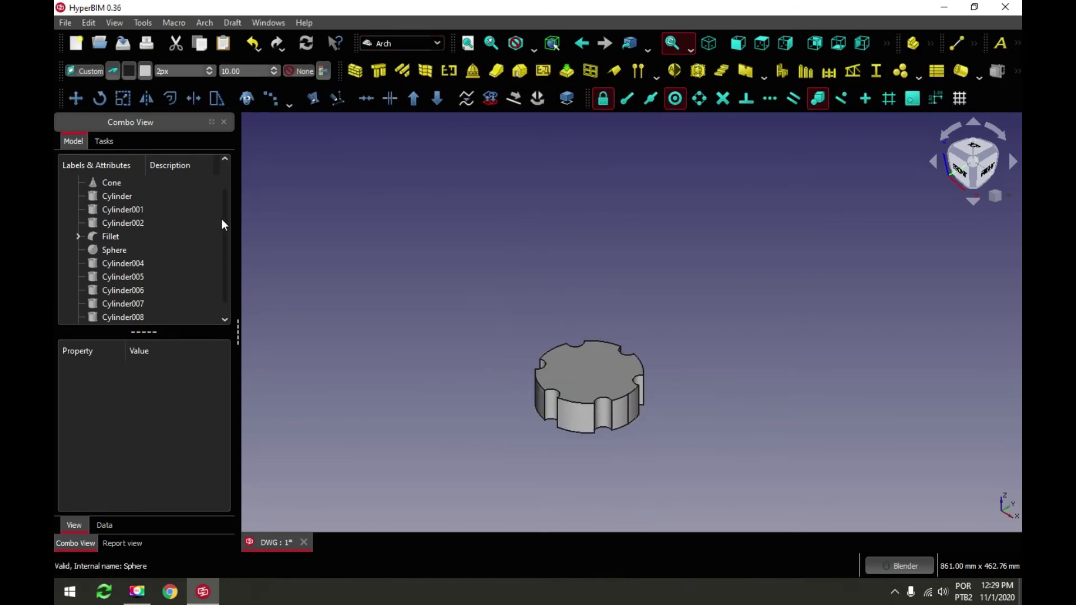
# Unhide the hydrant's cone, cylinders, fillet and sphere around the notched cap, and save the document
pyautogui.moveTo(220, 224); pyautogui.dragTo(229, 178)
pyautogui.click(111, 208)
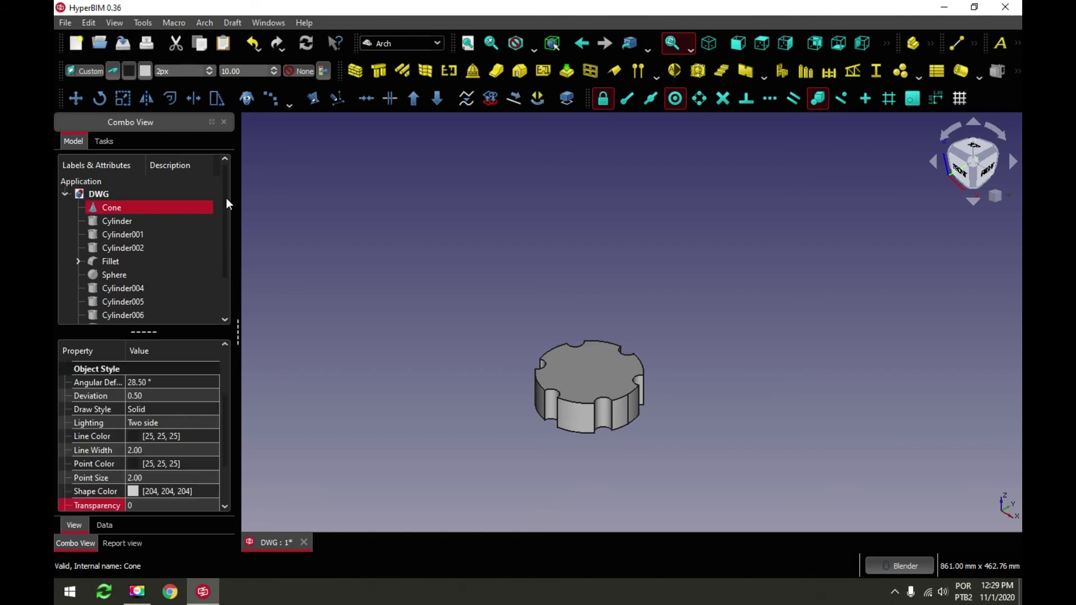
pyautogui.scroll(-1, 229, 207)
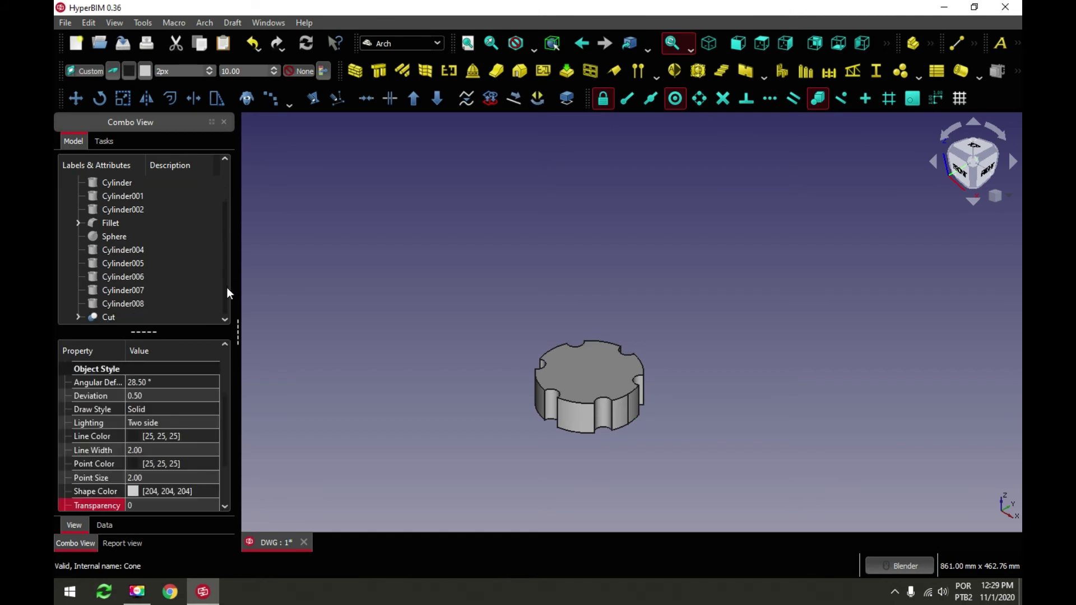
pyautogui.keyDown('shift'); pyautogui.click(122, 304); pyautogui.keyUp('shift')
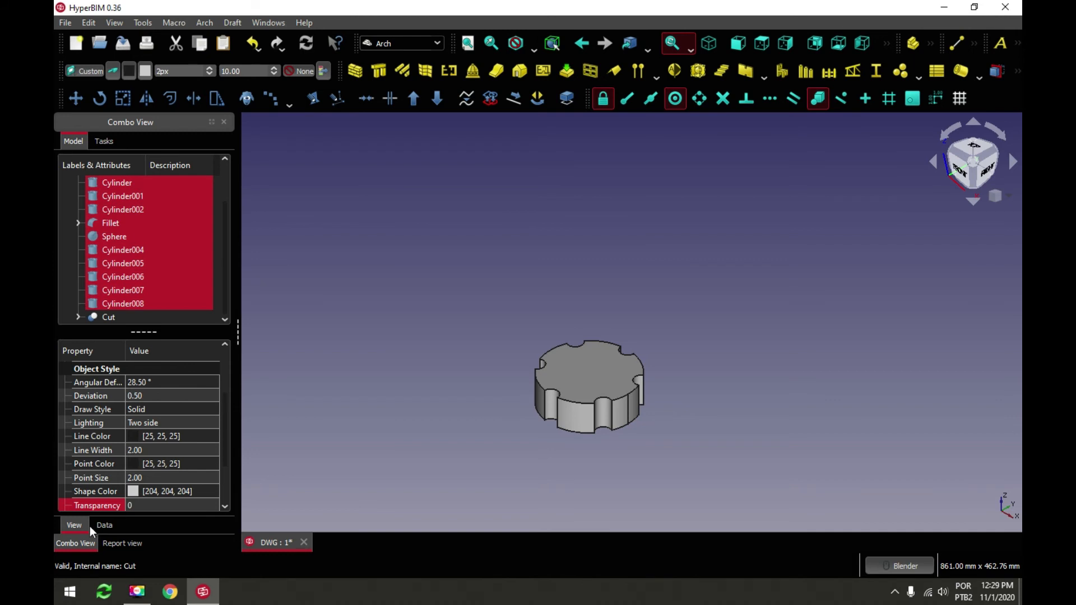
pyautogui.press('space')
pyautogui.click(435, 288)
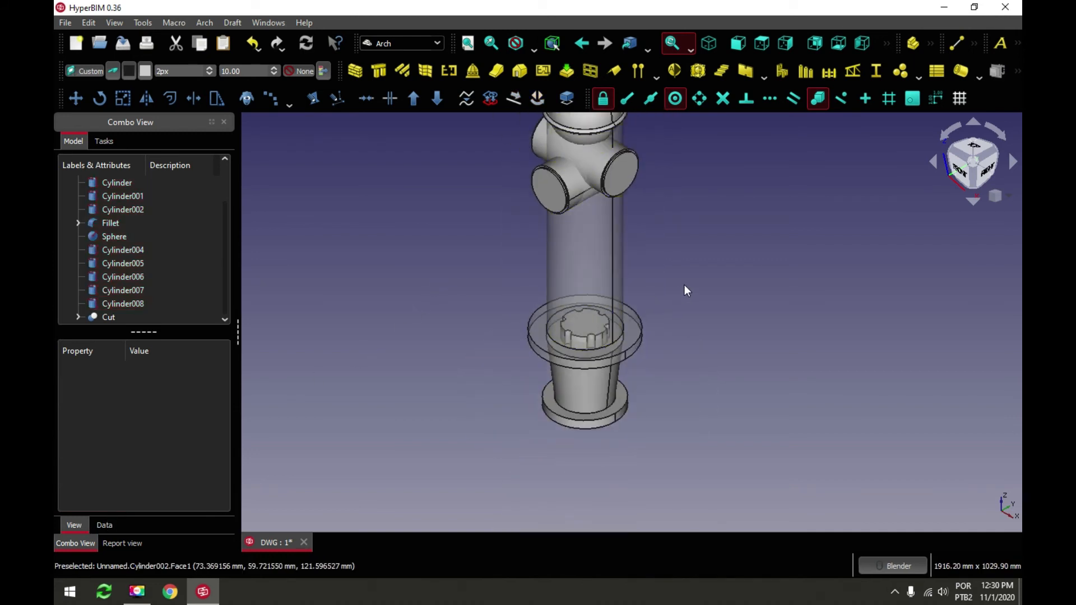
pyautogui.scroll(-2, 687, 291)
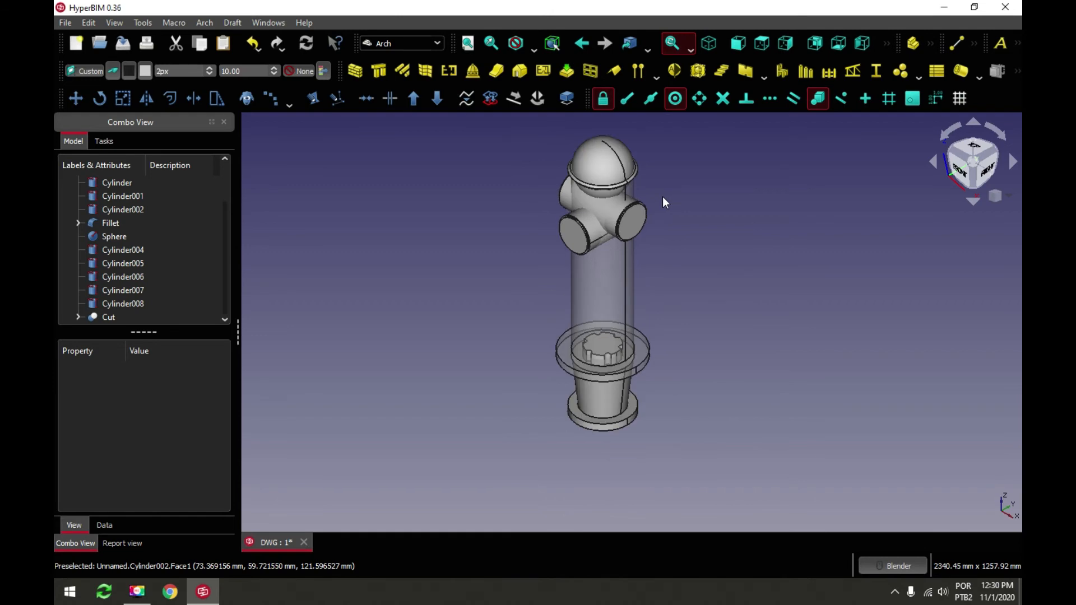
pyautogui.click(122, 43)
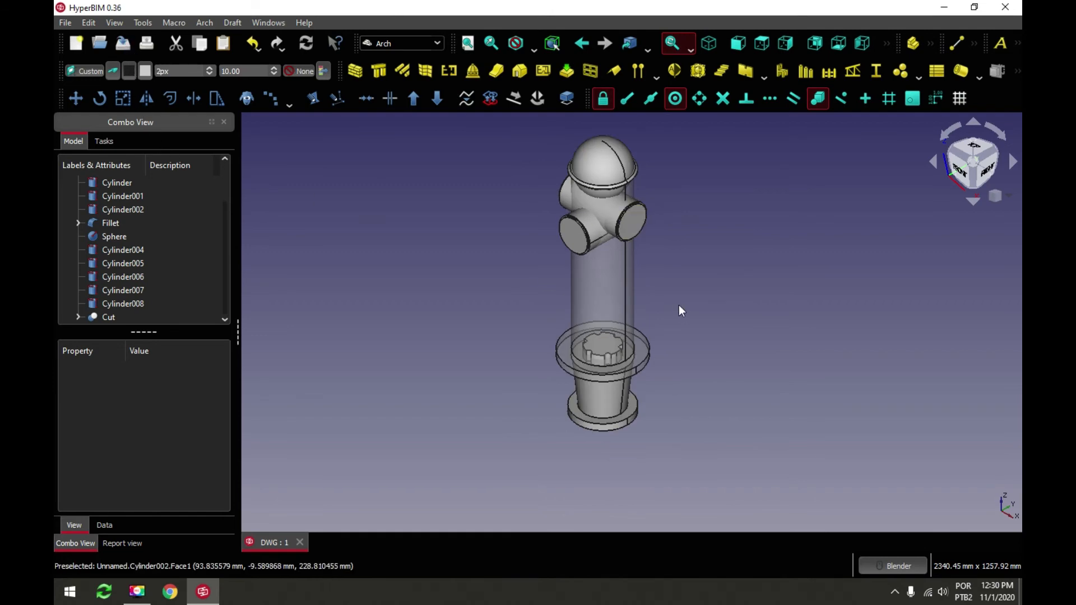
# Rotate the notched cap 90° to face the front, move it 299 mm out from the hydrant axis, and save
pyautogui.scroll(2, 639, 314)
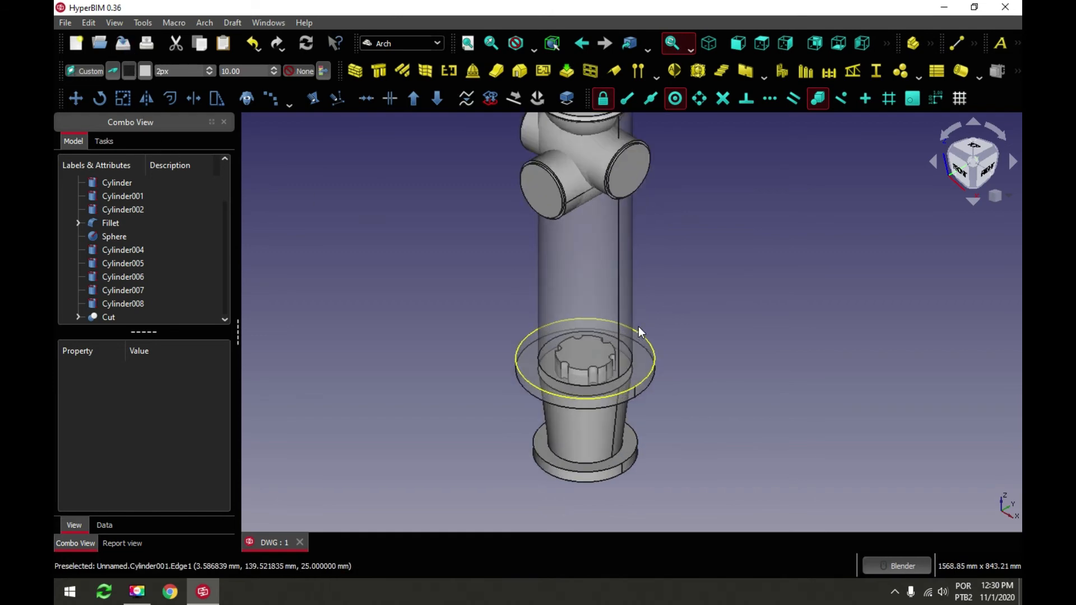
pyautogui.click(91, 318)
pyautogui.doubleClick(91, 318)
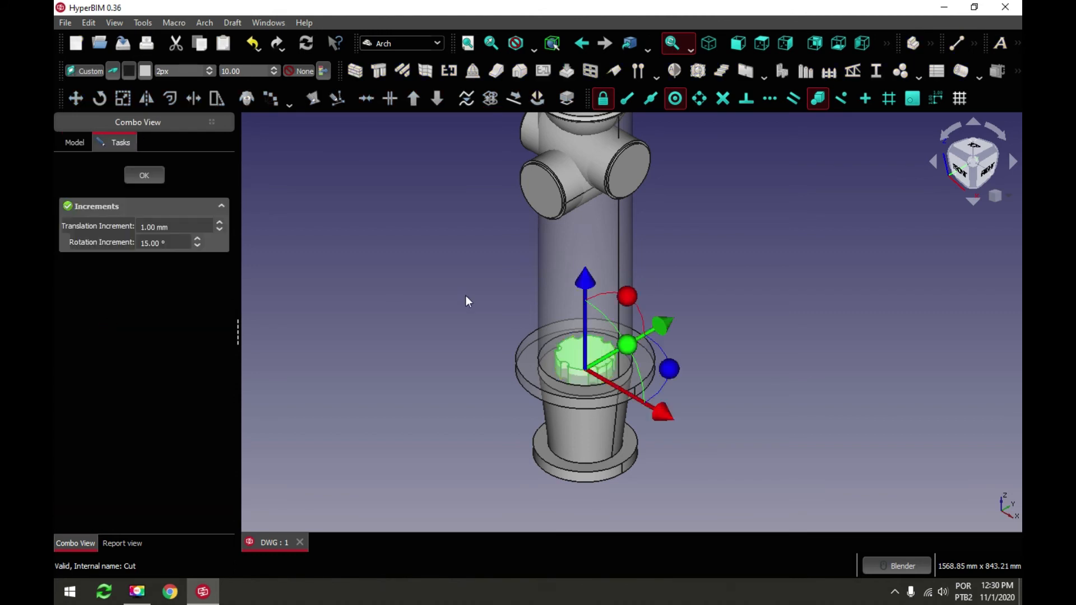
pyautogui.moveTo(633, 305); pyautogui.dragTo(550, 353)
pyautogui.moveTo(508, 417); pyautogui.dragTo(404, 476)
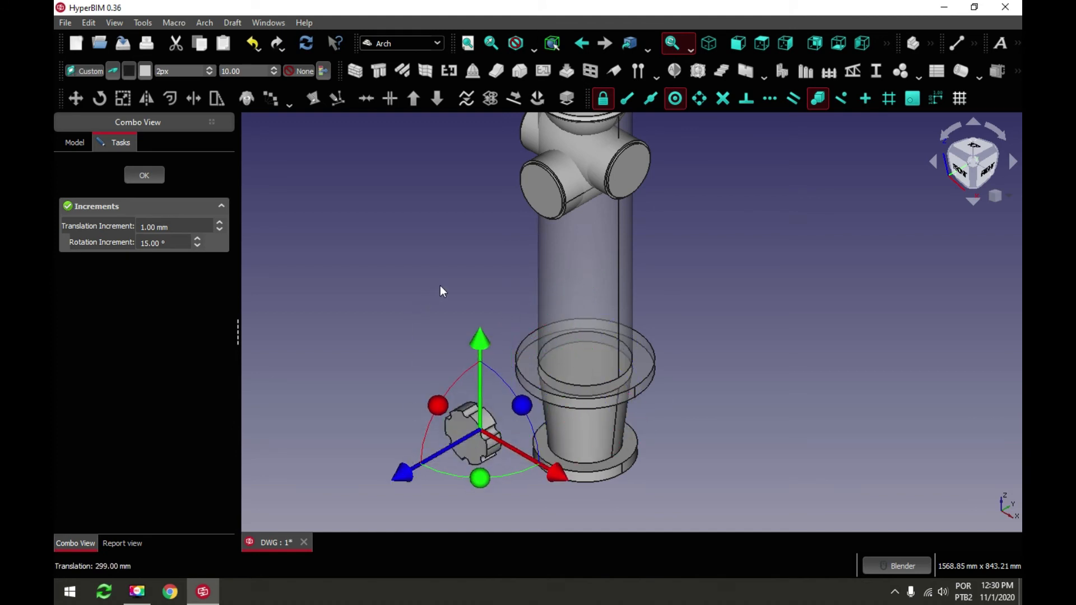
pyautogui.scroll(-2, 443, 292)
pyautogui.click(144, 176)
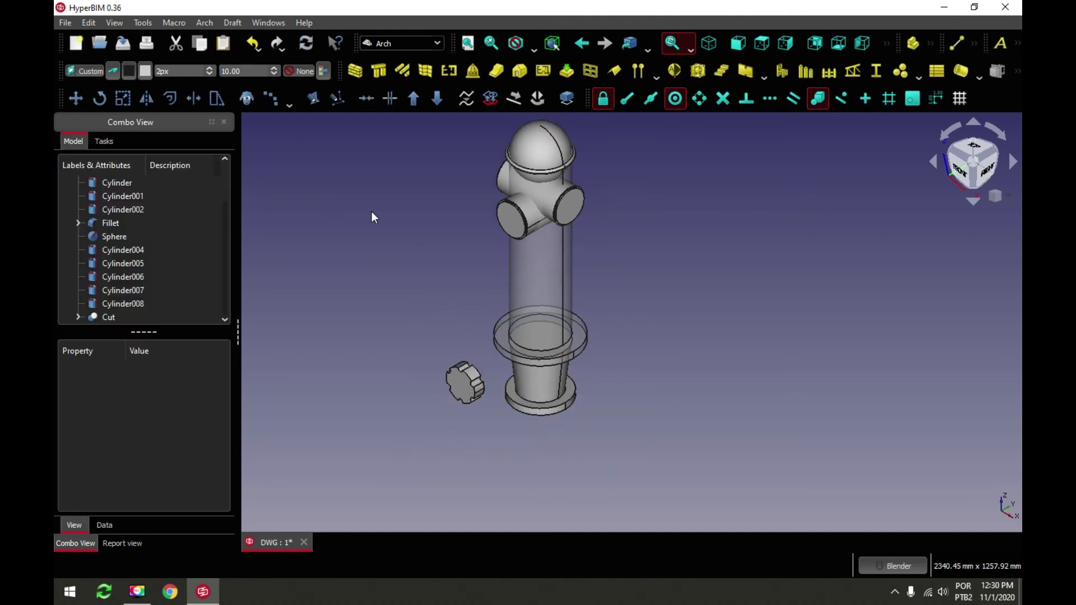
pyautogui.scroll(3, 533, 327)
pyautogui.scroll(-3, 533, 326)
pyautogui.scroll(1, 626, 205)
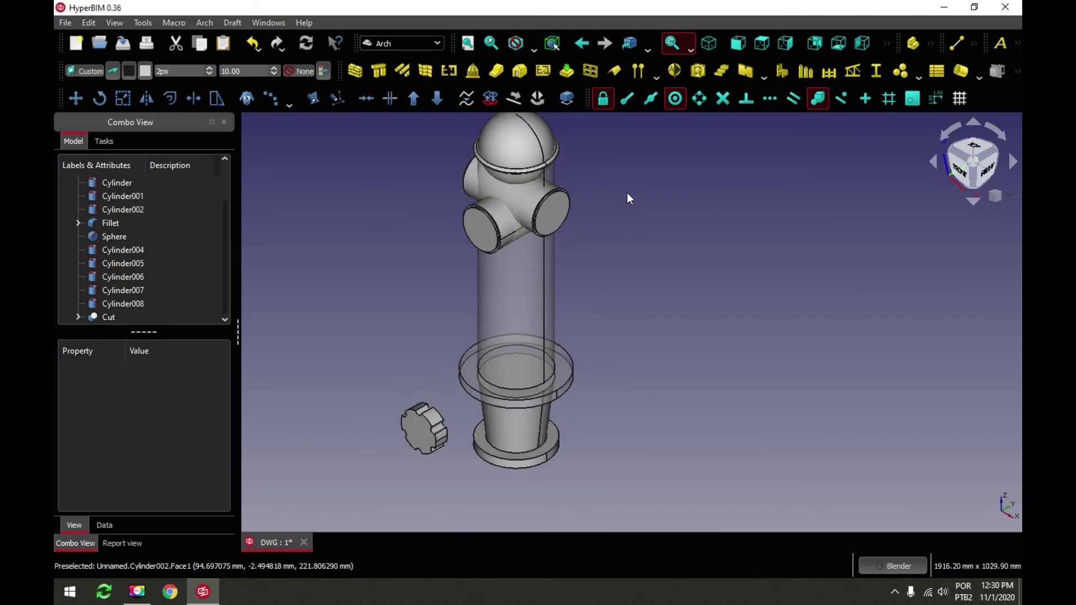
pyautogui.click(122, 44)
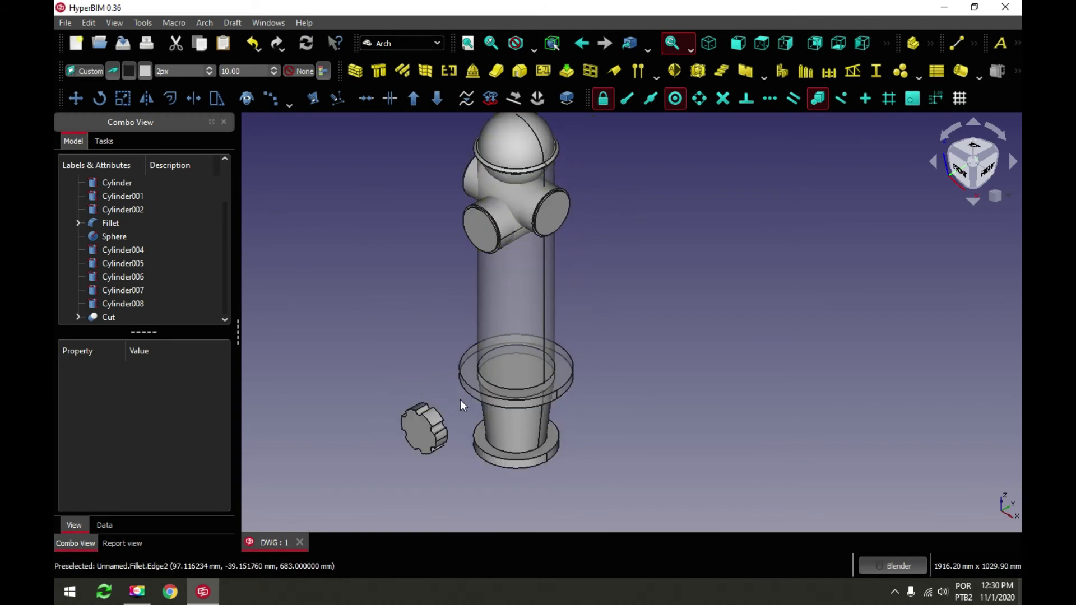
# Move the notched cap by its back face's centre onto the centre of the front outlet's end, and hide the grid
pyautogui.moveTo(446, 392); pyautogui.dragTo(250, 377, button='middle')
pyautogui.scroll(-2, 378, 395)
pyautogui.scroll(2, 483, 362)
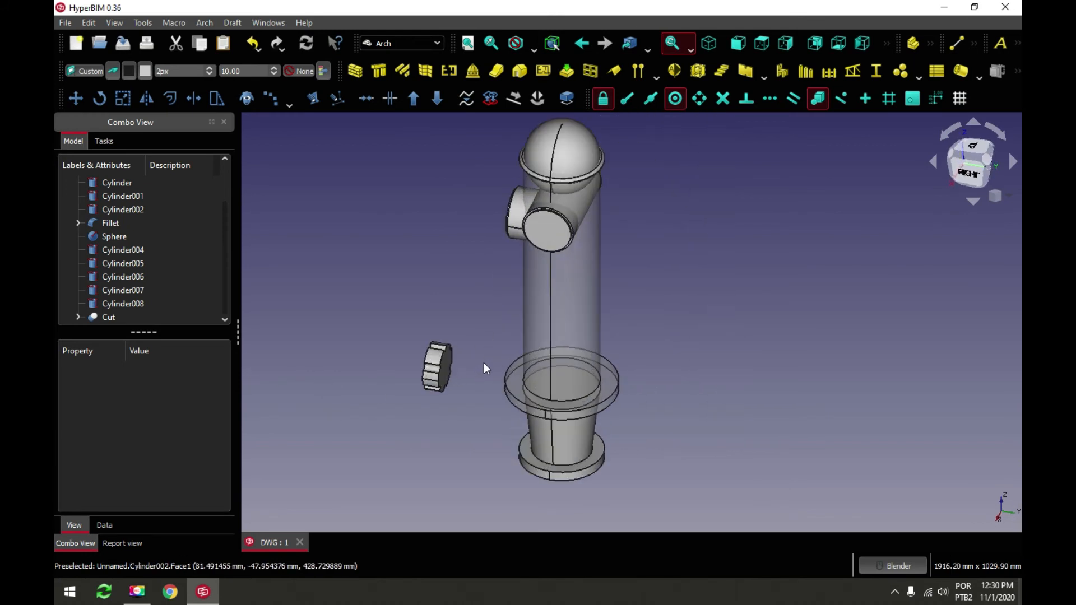
pyautogui.click(109, 317)
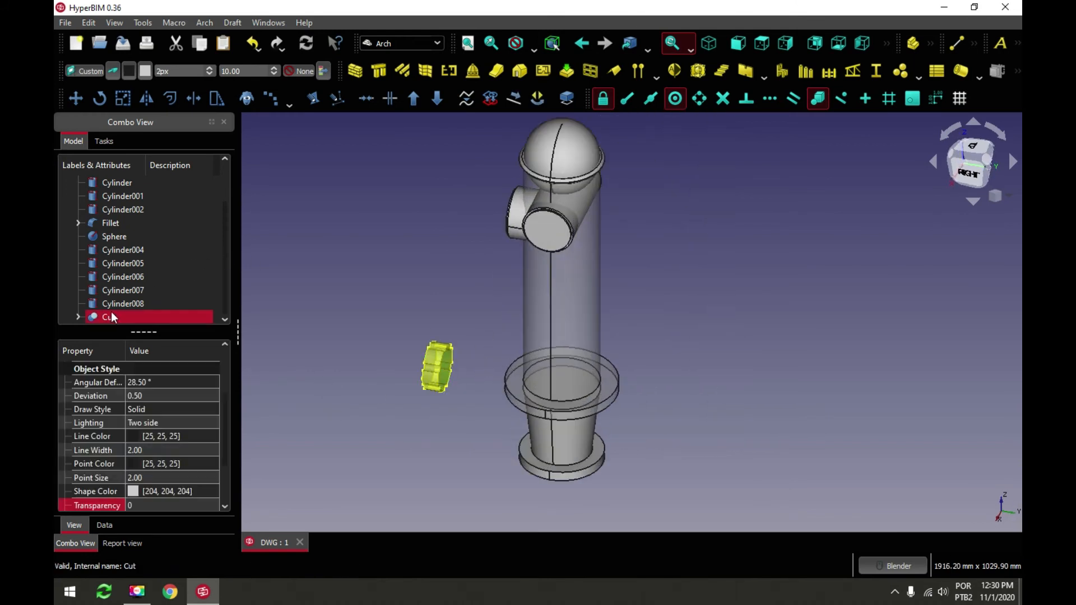
pyautogui.click(77, 100)
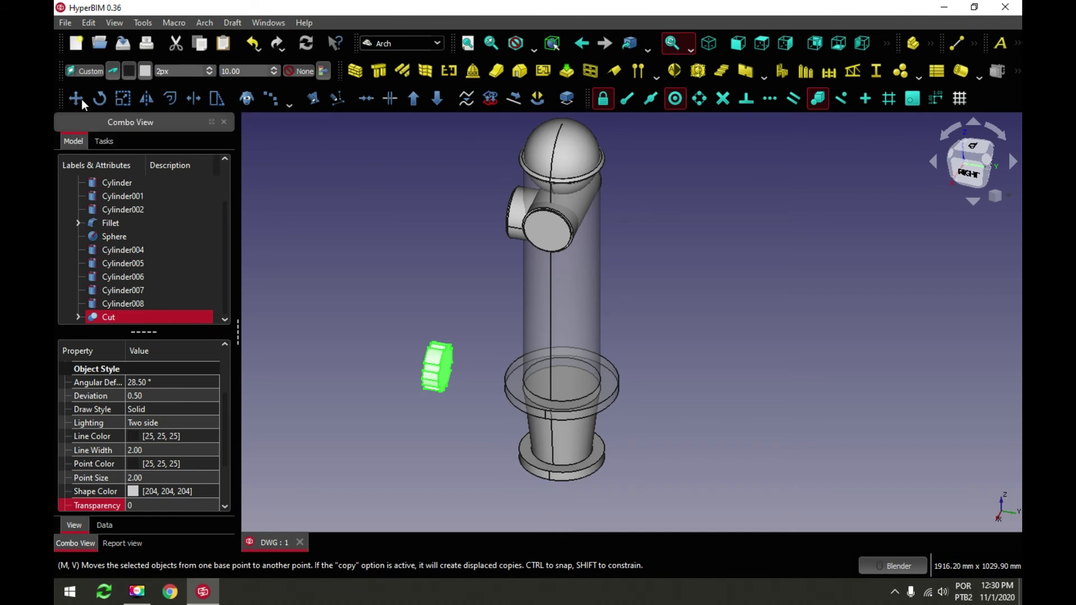
pyautogui.scroll(5, 482, 375)
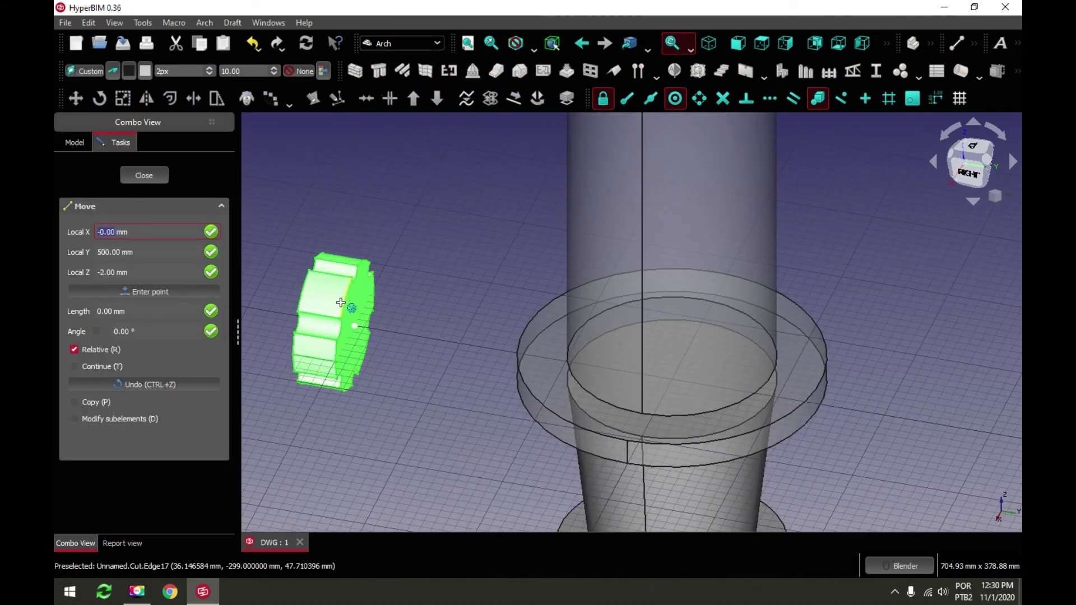
pyautogui.click(346, 304)
pyautogui.scroll(-4, 429, 310)
pyautogui.moveTo(431, 311); pyautogui.dragTo(519, 297, button='middle')
pyautogui.scroll(6, 391, 188)
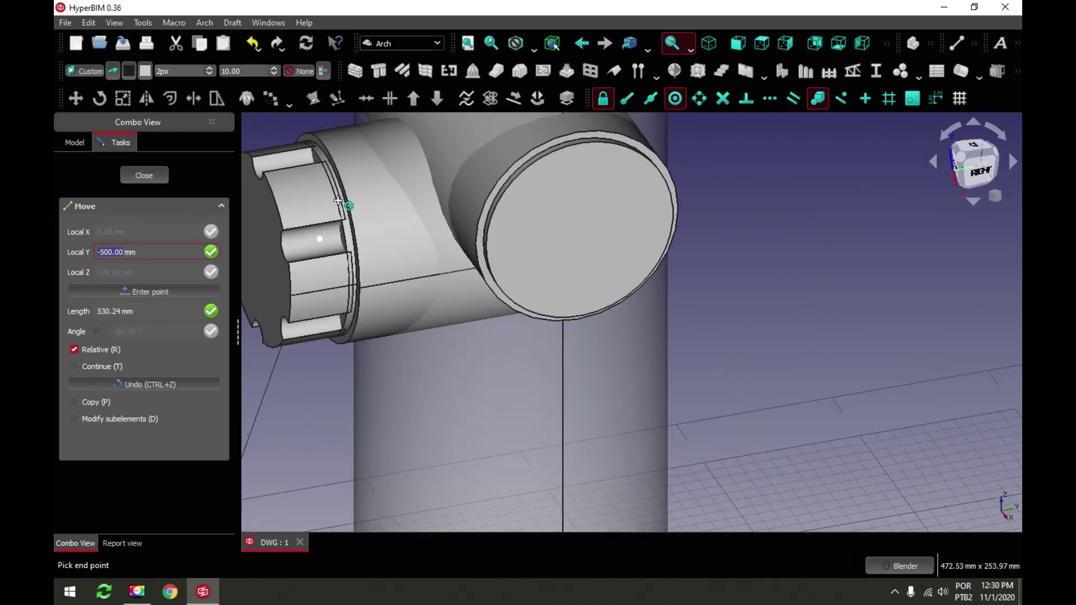
pyautogui.click(353, 270)
pyautogui.scroll(-3, 485, 241)
pyautogui.click(667, 243)
pyautogui.scroll(-3, 616, 234)
pyautogui.moveTo(582, 235); pyautogui.dragTo(560, 247, button='middle')
pyautogui.scroll(-3, 652, 252)
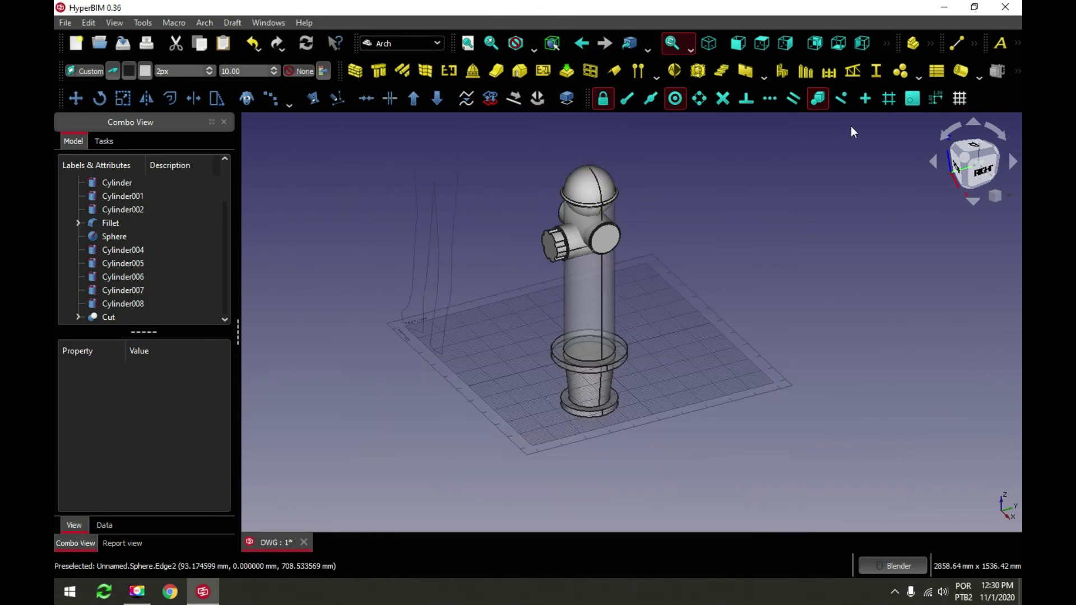
pyautogui.click(959, 101)
# Examine from several sides how the notched cap sits on the front outlet
pyautogui.scroll(3, 615, 218)
pyautogui.moveTo(573, 228); pyautogui.dragTo(821, 195, button='middle')
pyautogui.scroll(3, 608, 360)
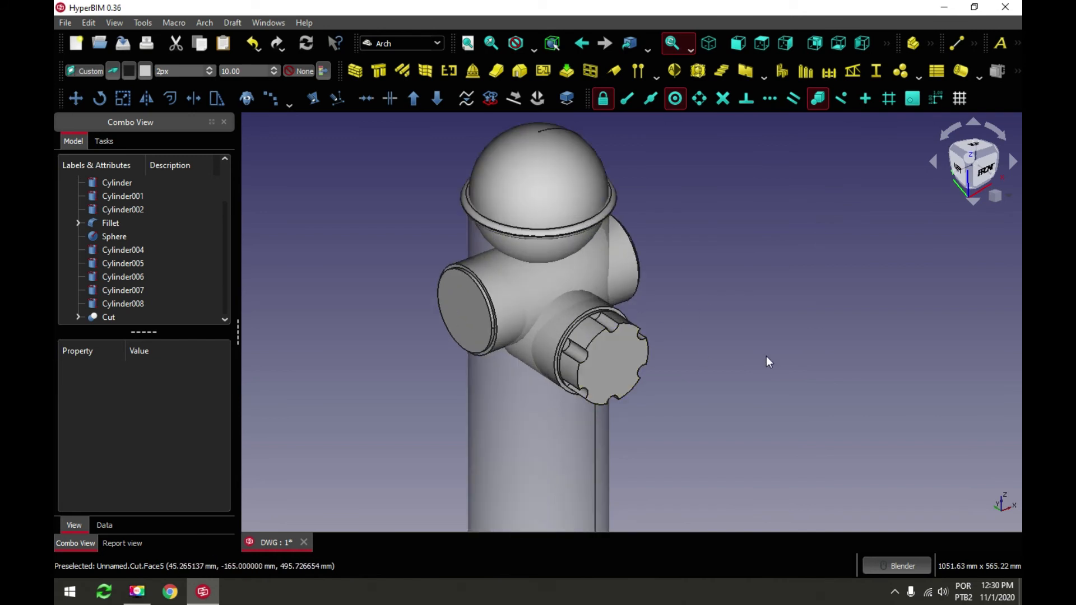
pyautogui.scroll(-3, 617, 377)
pyautogui.moveTo(617, 364); pyautogui.dragTo(549, 313, button='middle')
pyautogui.scroll(4, 538, 291)
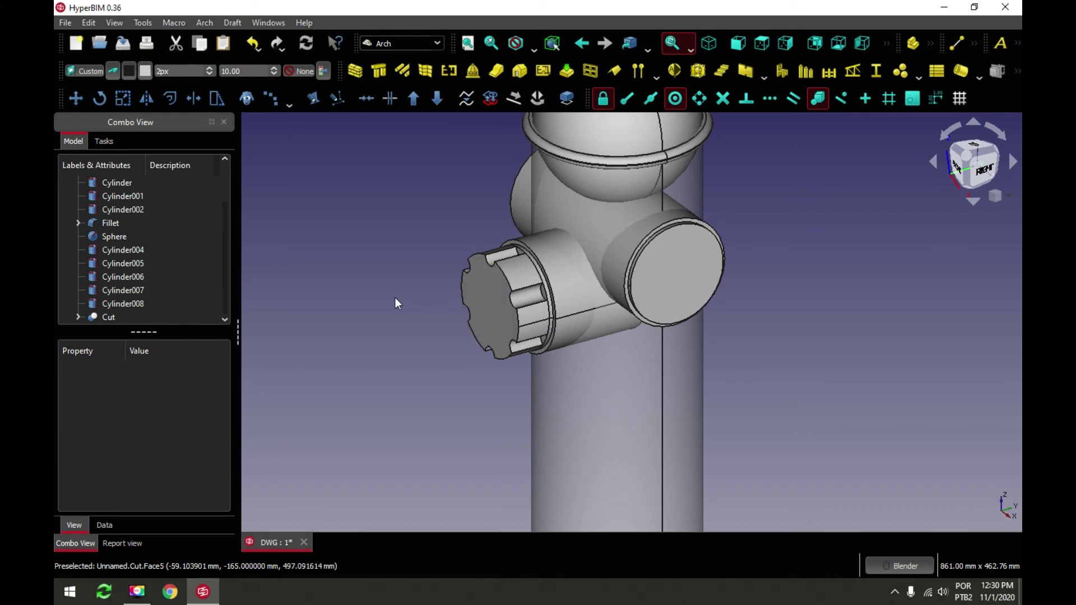
pyautogui.scroll(-3, 519, 301)
pyautogui.moveTo(521, 300); pyautogui.dragTo(536, 279, button='middle')
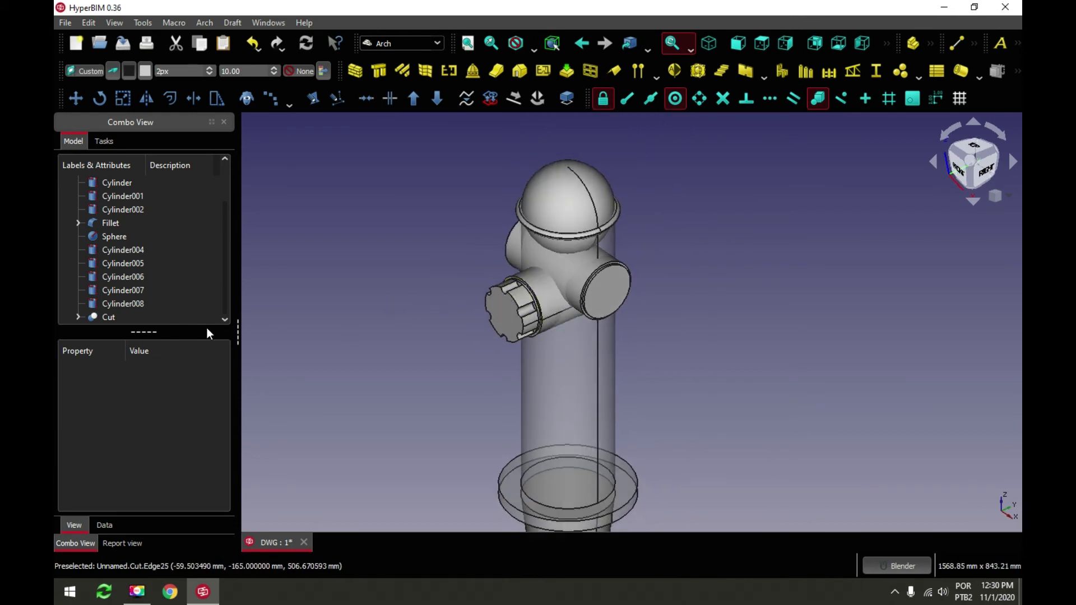
# Clone the notched cap mounted on the front outlet
pyautogui.click(101, 316)
pyautogui.scroll(4, 533, 329)
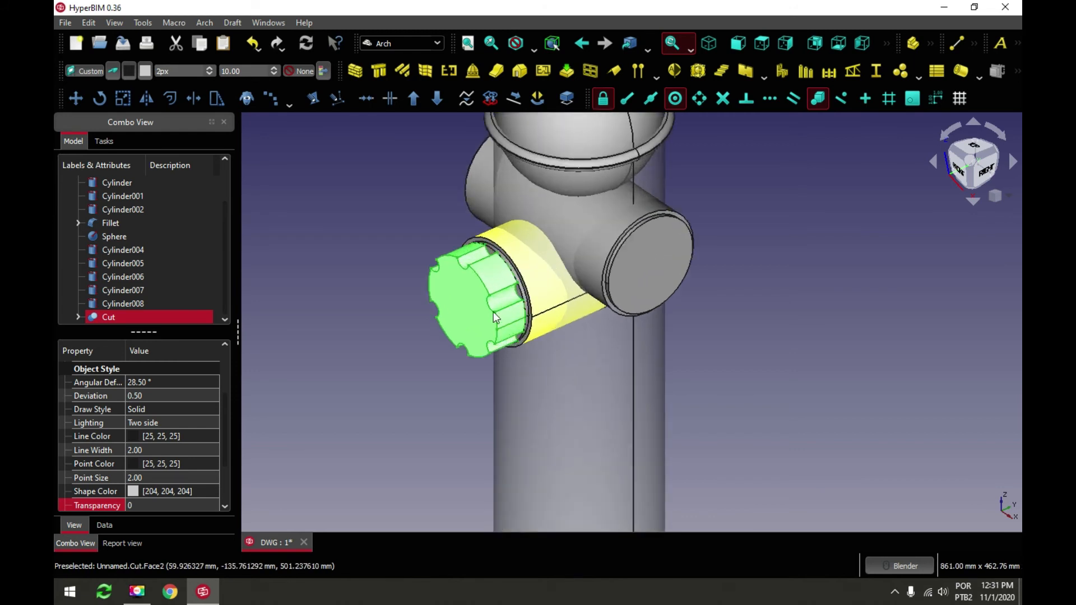
pyautogui.scroll(-3, 562, 310)
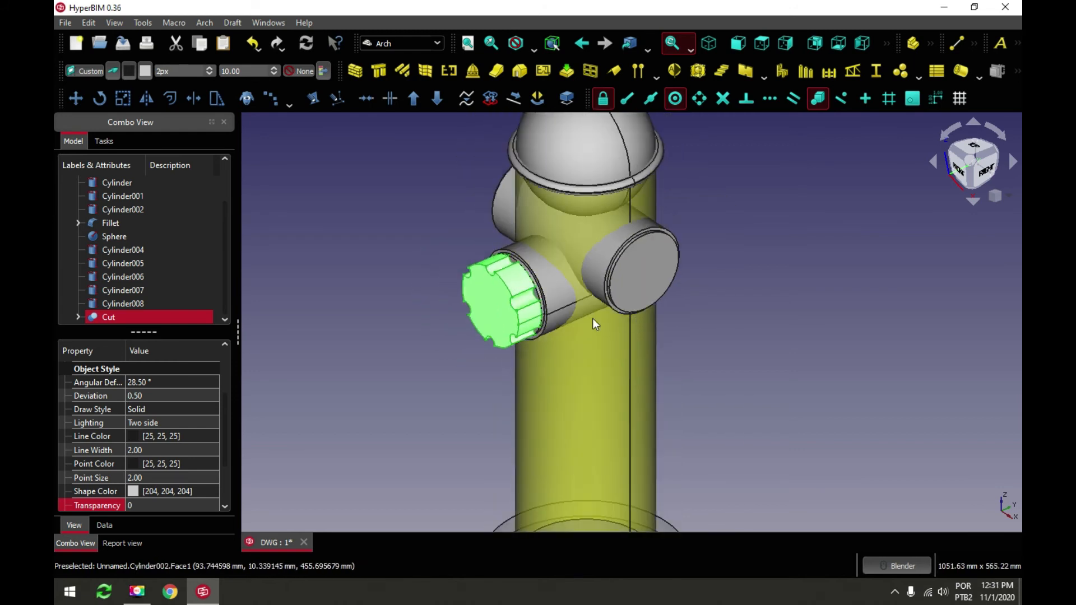
pyautogui.scroll(3, 533, 315)
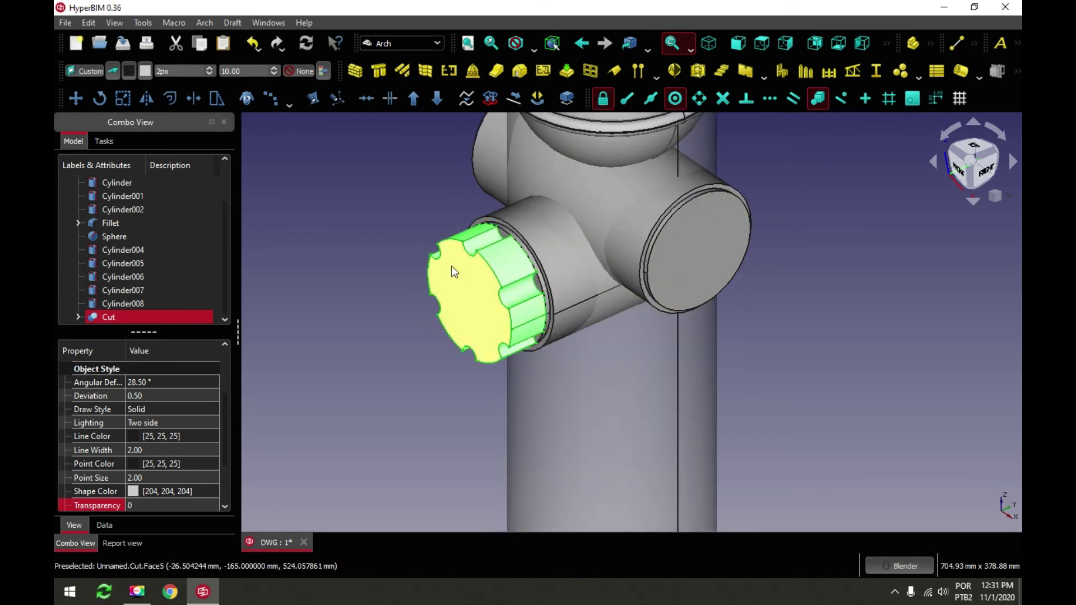
pyautogui.click(247, 99)
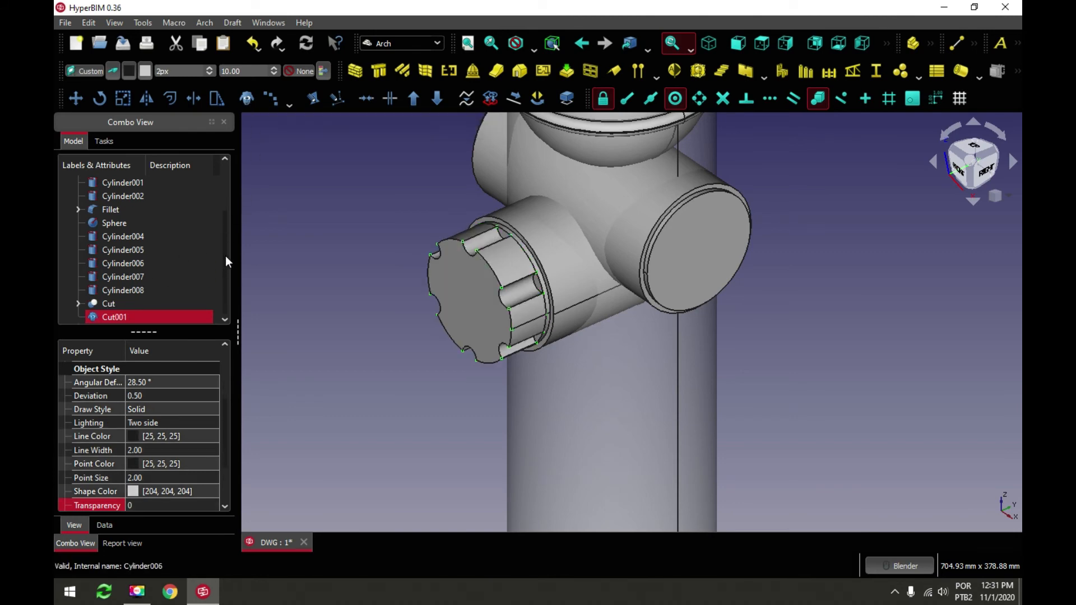
pyautogui.click(279, 276)
# Move the cloned cap 322 mm along X and rotate it 90° to face the same way as the right outlet
pyautogui.doubleClick(114, 317)
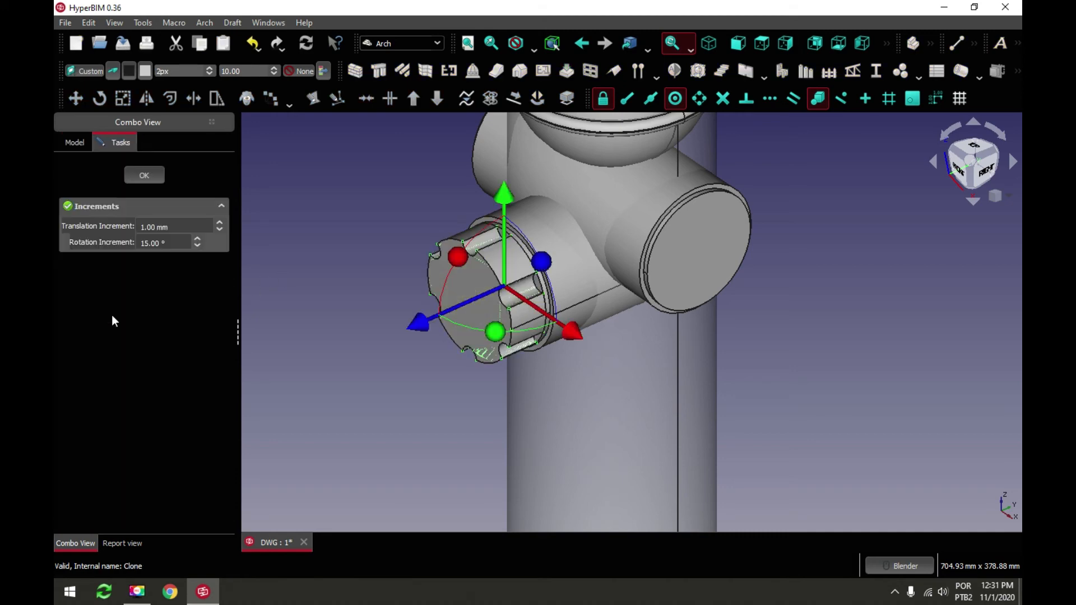
pyautogui.moveTo(574, 334); pyautogui.dragTo(791, 480)
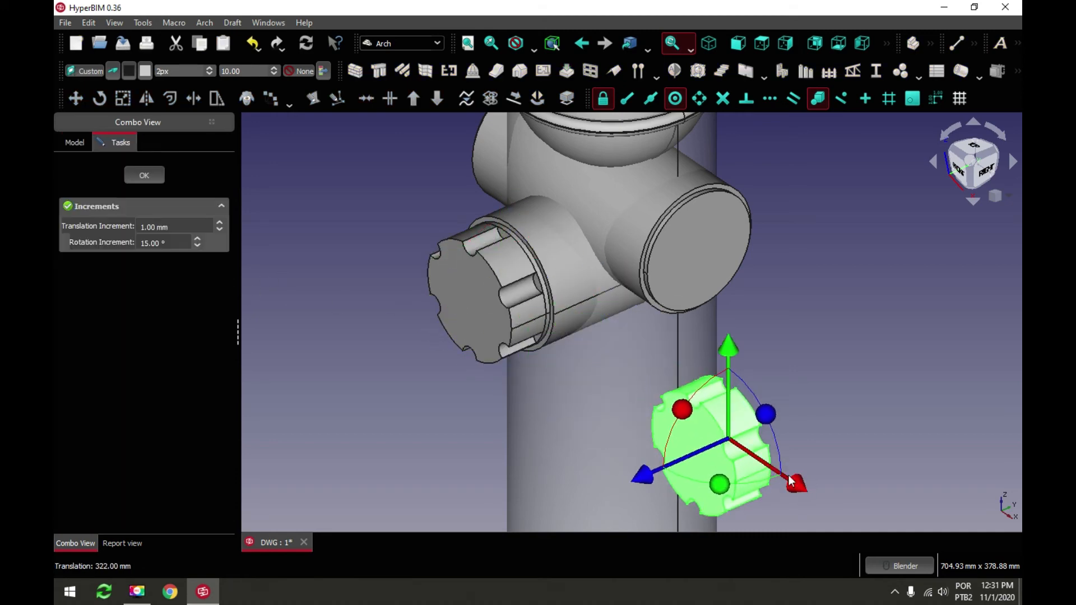
pyautogui.moveTo(719, 484); pyautogui.dragTo(812, 446)
pyautogui.scroll(-5, 742, 344)
pyautogui.moveTo(742, 344); pyautogui.dragTo(348, 314, button='middle')
pyautogui.click(141, 175)
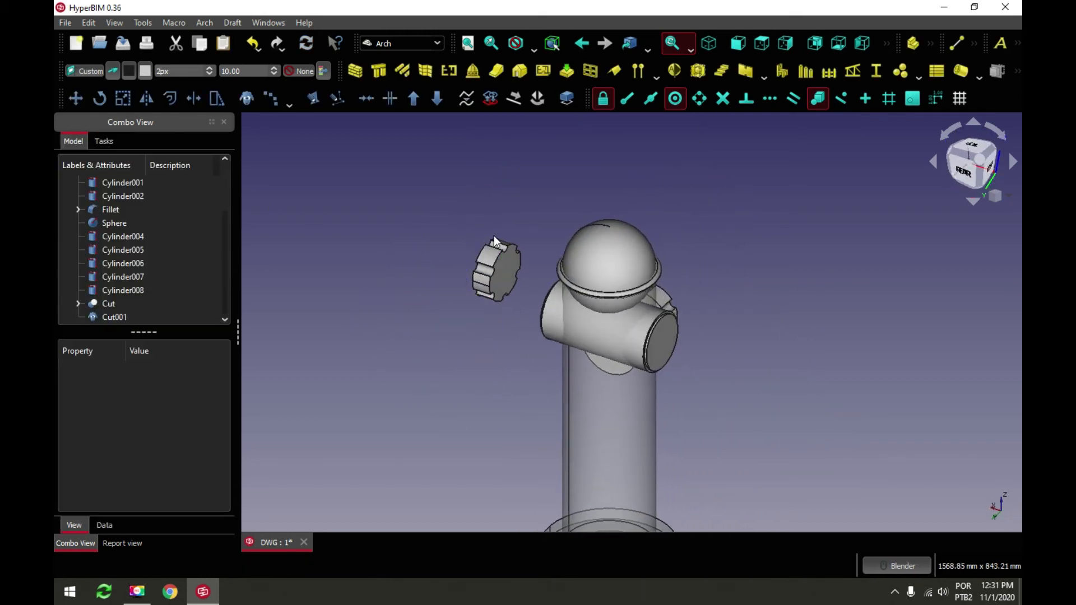
# Move the cloned cap by its back face's centre onto the centre of the right outlet's end
pyautogui.scroll(4, 504, 281)
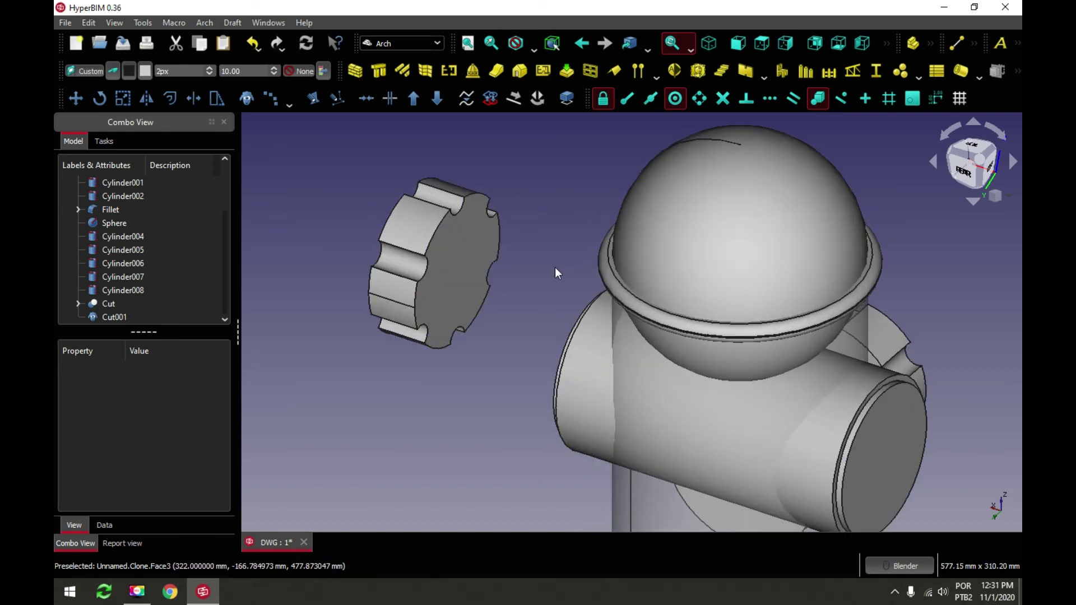
pyautogui.click(107, 317)
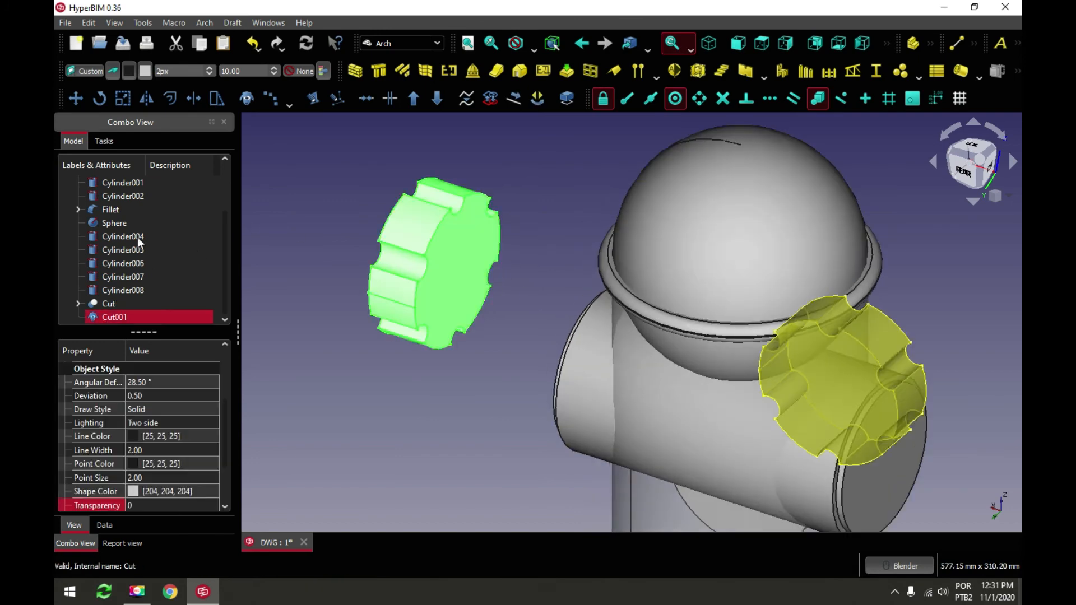
pyautogui.click(76, 99)
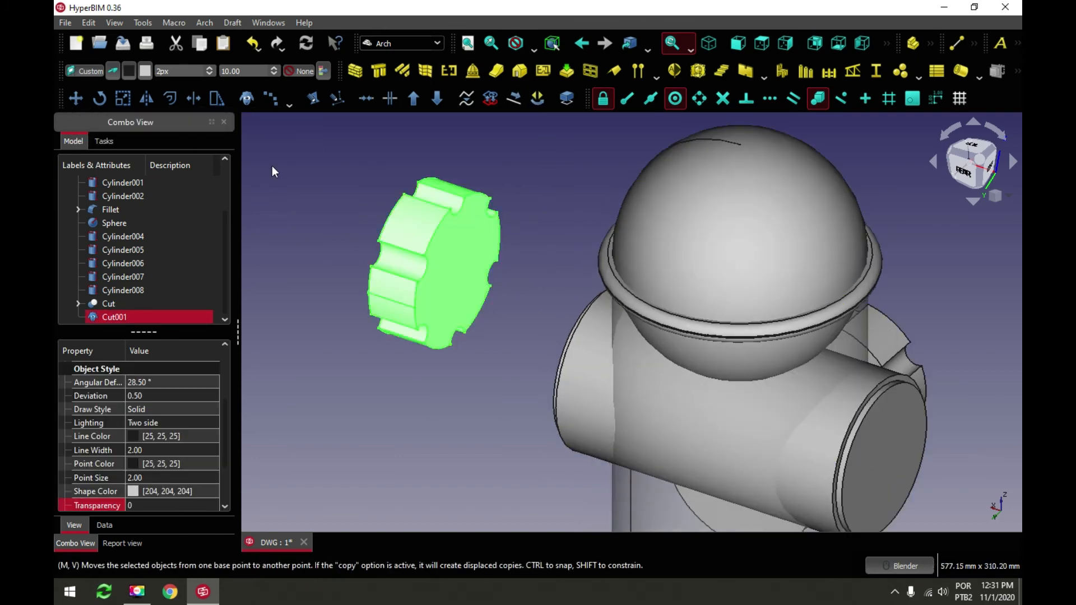
pyautogui.click(437, 234)
pyautogui.moveTo(437, 234); pyautogui.dragTo(691, 266, button='middle')
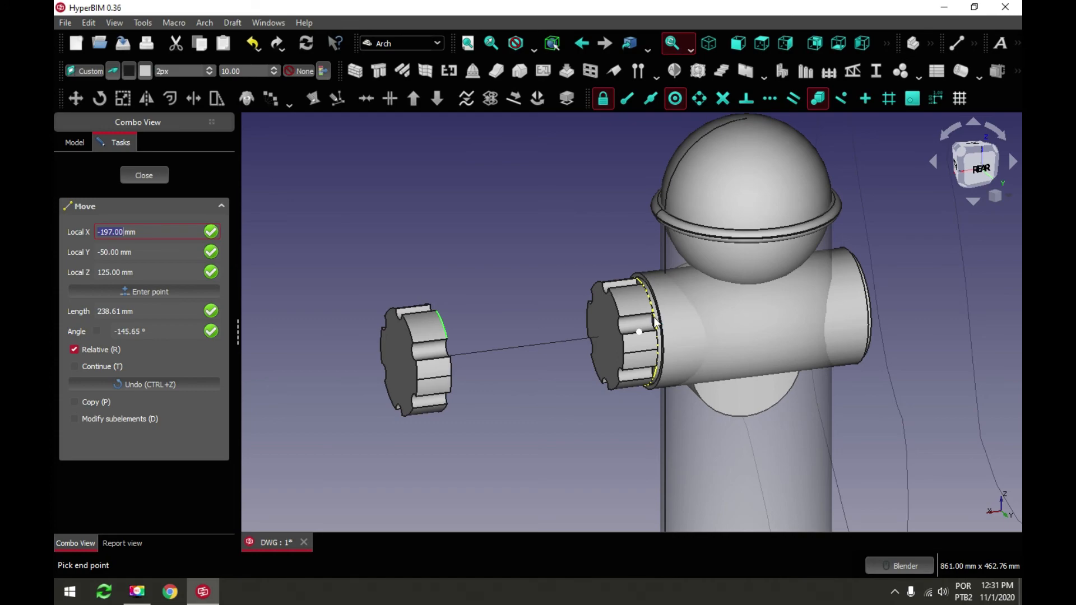
pyautogui.click(653, 317)
pyautogui.scroll(-3, 515, 280)
pyautogui.moveTo(516, 300); pyautogui.dragTo(763, 336, button='middle')
pyautogui.scroll(3, 708, 363)
pyautogui.scroll(-3, 621, 237)
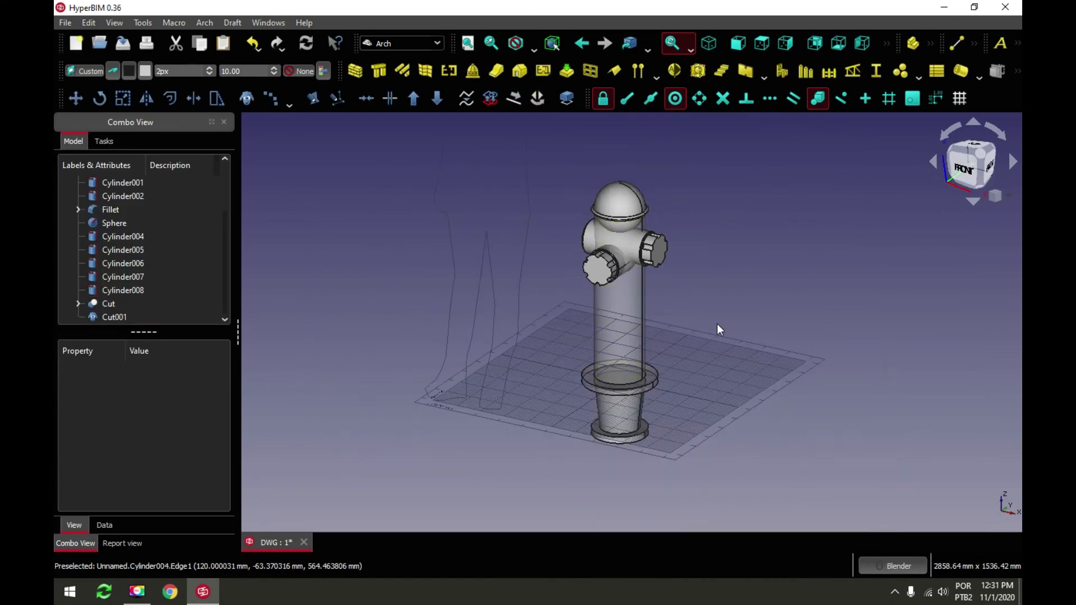
# Clone the front outlet's notched cap once more for another outlet
pyautogui.scroll(3, 734, 287)
pyautogui.moveTo(674, 264); pyautogui.dragTo(603, 301, button='middle')
pyautogui.click(95, 302)
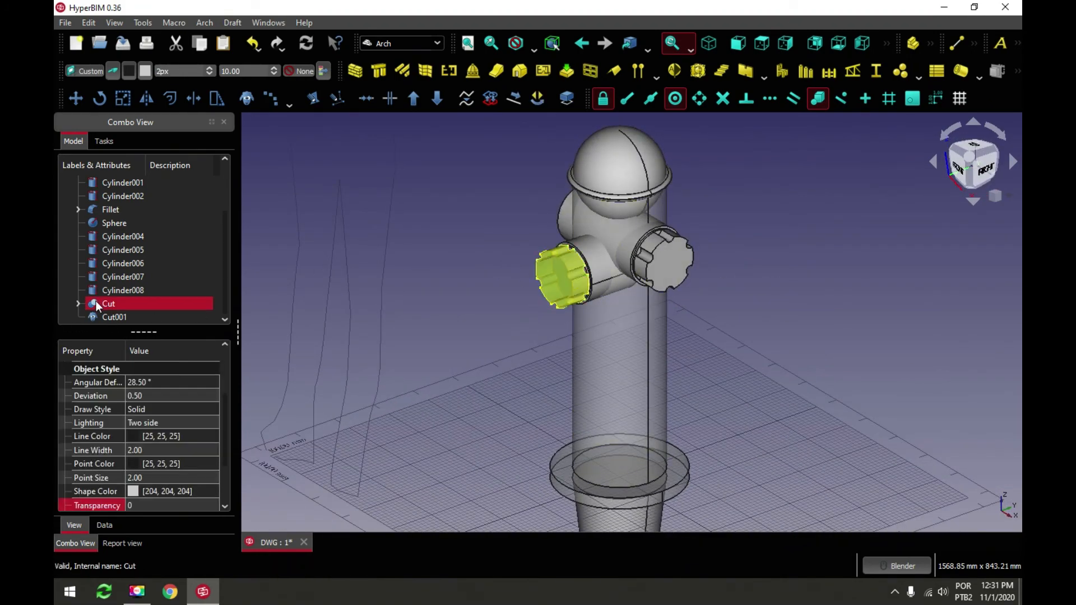
pyautogui.click(247, 98)
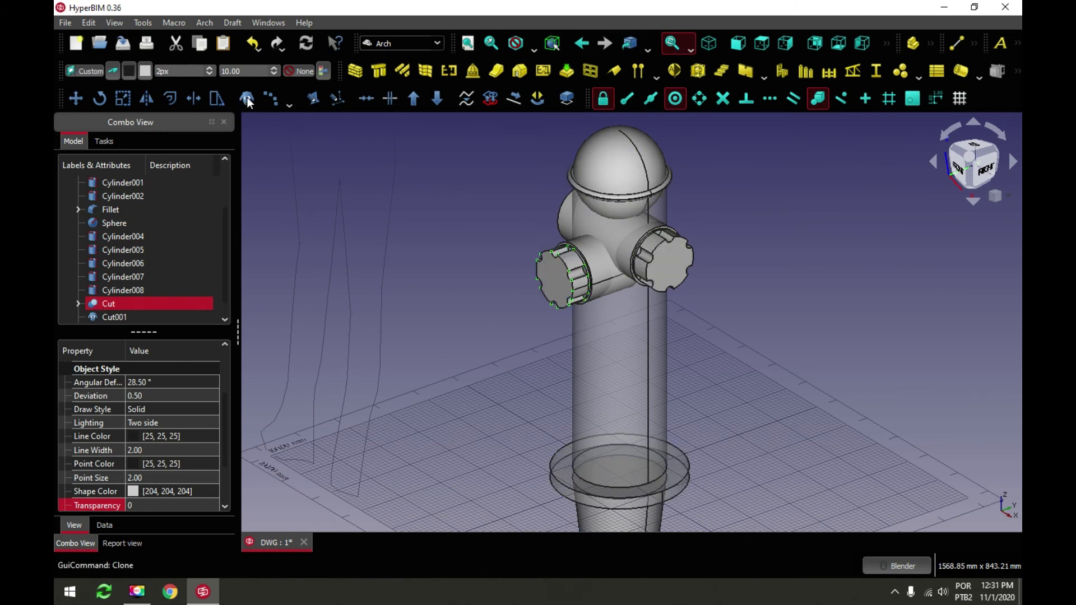
# Rotate the new cap clone 90° to face the same way as the left outlet and move it 311 mm outward along X
pyautogui.doubleClick(106, 313)
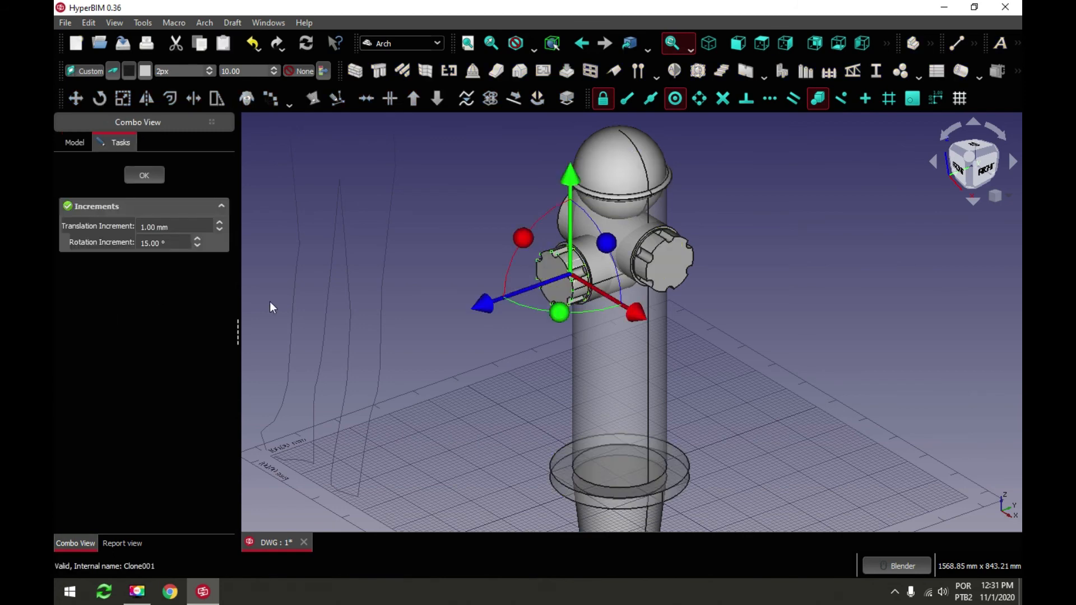
pyautogui.moveTo(549, 314)
pyautogui.mouseDown()
pyautogui.moveTo(504, 314)
pyautogui.moveTo(421, 285)
pyautogui.moveTo(377, 253)
pyautogui.mouseUp()
pyautogui.moveTo(504, 234); pyautogui.dragTo(454, 214)
pyautogui.scroll(5, 481, 272)
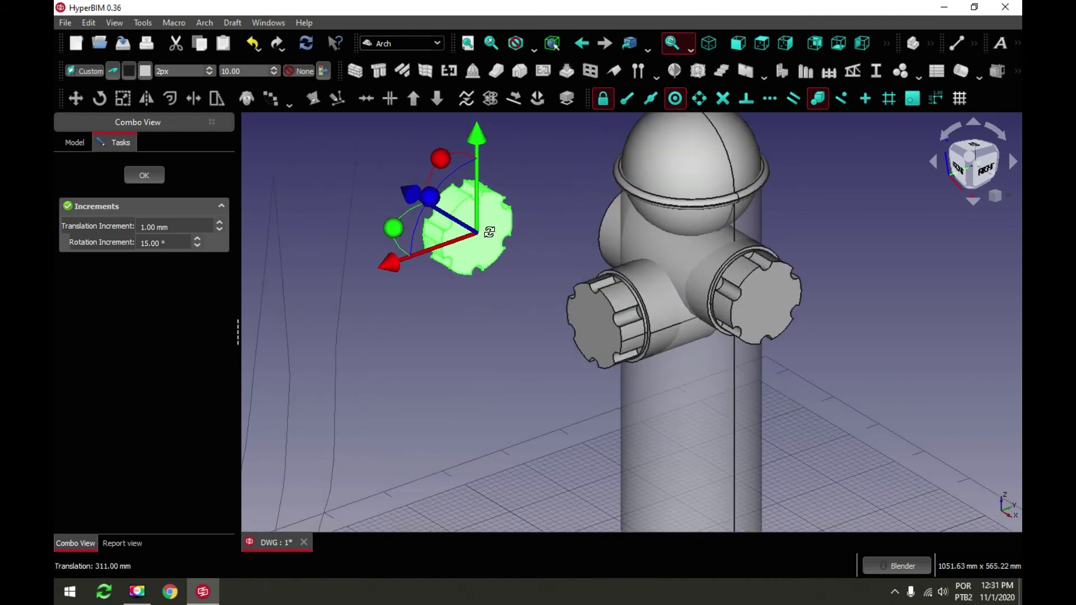
pyautogui.click(142, 177)
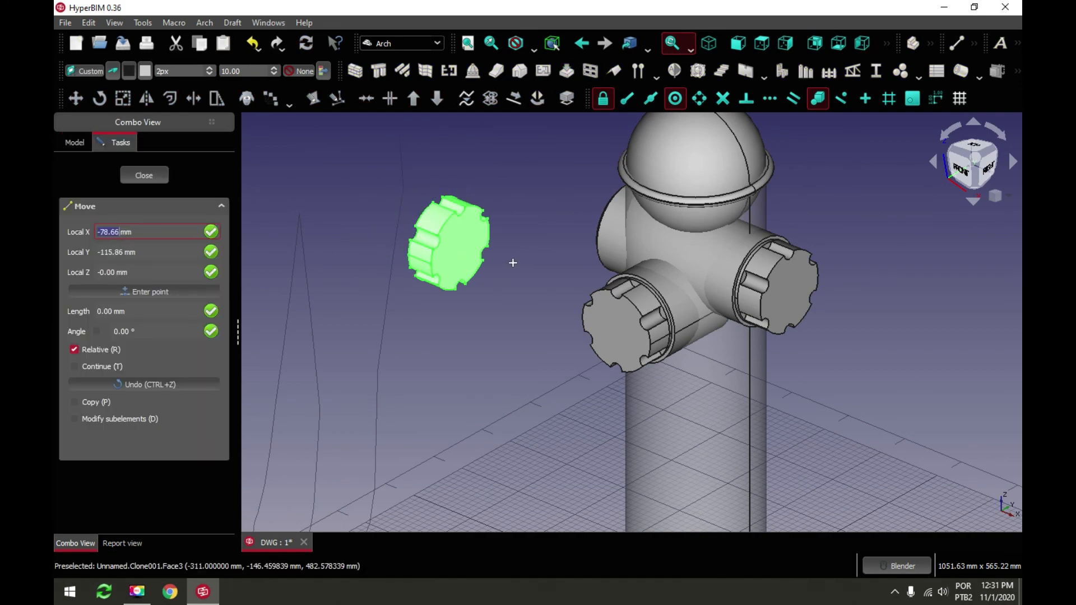
# Move the cloned cap by its back face's centre onto the centre of the left outlet's end
pyautogui.scroll(3, 512, 260)
pyautogui.click(414, 206)
pyautogui.scroll(-2, 509, 225)
pyautogui.moveTo(513, 229)
pyautogui.mouseDown(button='middle')
pyautogui.moveTo(648, 245)
pyautogui.moveTo(712, 271)
pyautogui.mouseUp(button='middle')
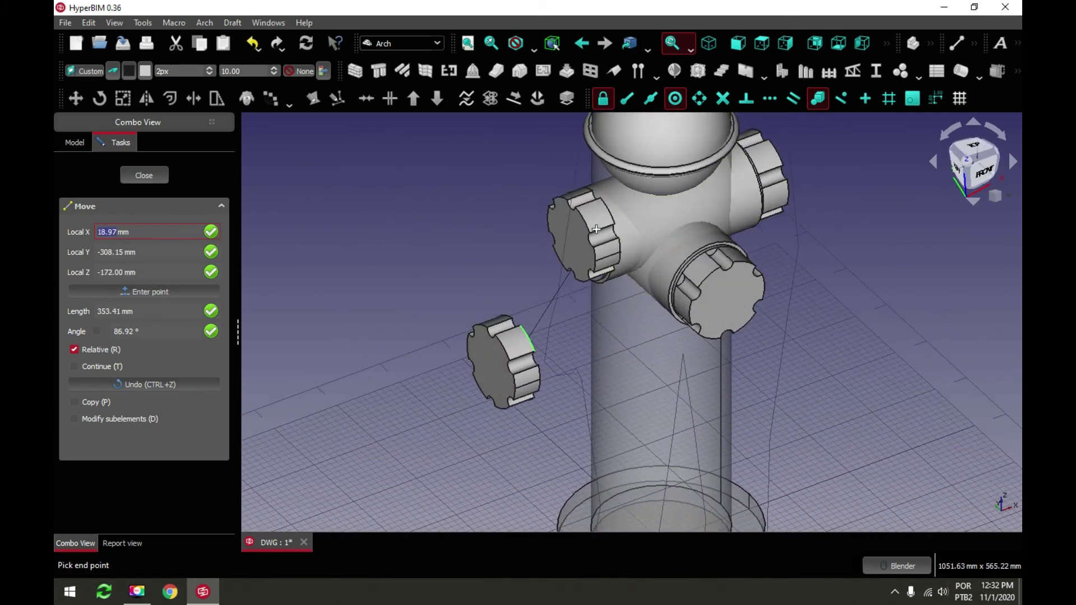
pyautogui.click(595, 221)
pyautogui.scroll(-4, 399, 235)
pyautogui.moveTo(399, 234); pyautogui.dragTo(472, 252, button='middle')
# Hide the drawing grid and save the document
pyautogui.click(960, 99)
pyautogui.scroll(-2, 765, 224)
pyautogui.moveTo(723, 292)
pyautogui.mouseDown(button='middle')
pyautogui.moveTo(715, 255)
pyautogui.moveTo(721, 304)
pyautogui.moveTo(732, 304)
pyautogui.mouseUp(button='middle')
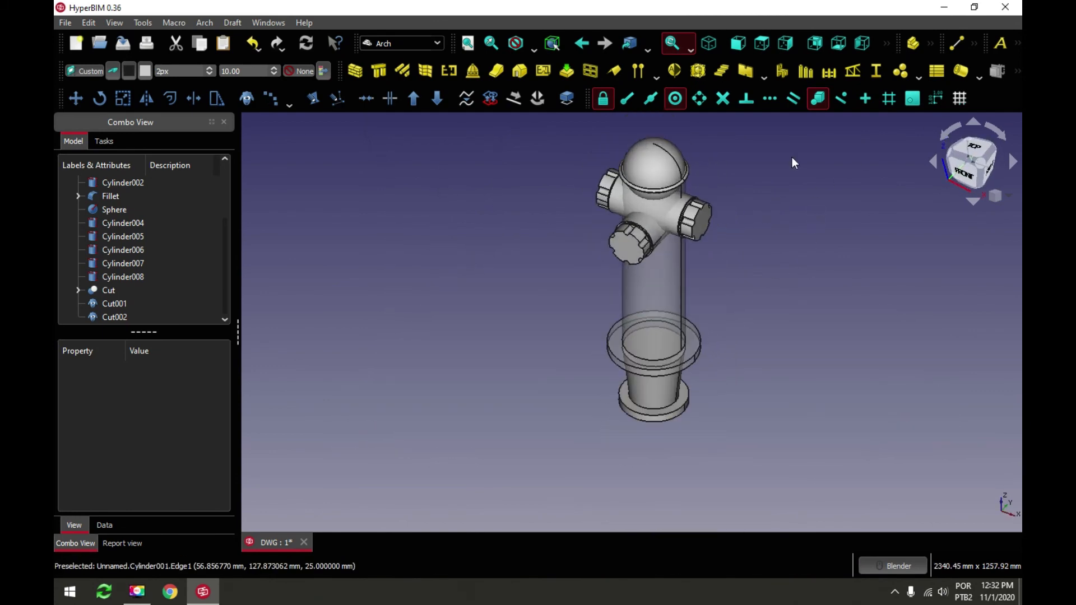
pyautogui.click(468, 43)
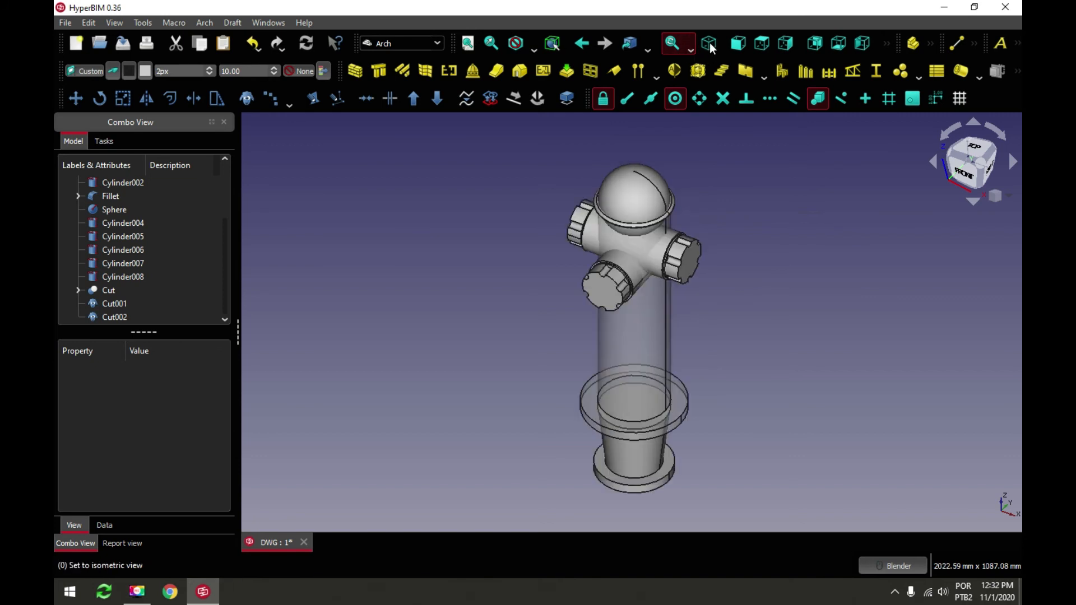
pyautogui.click(709, 43)
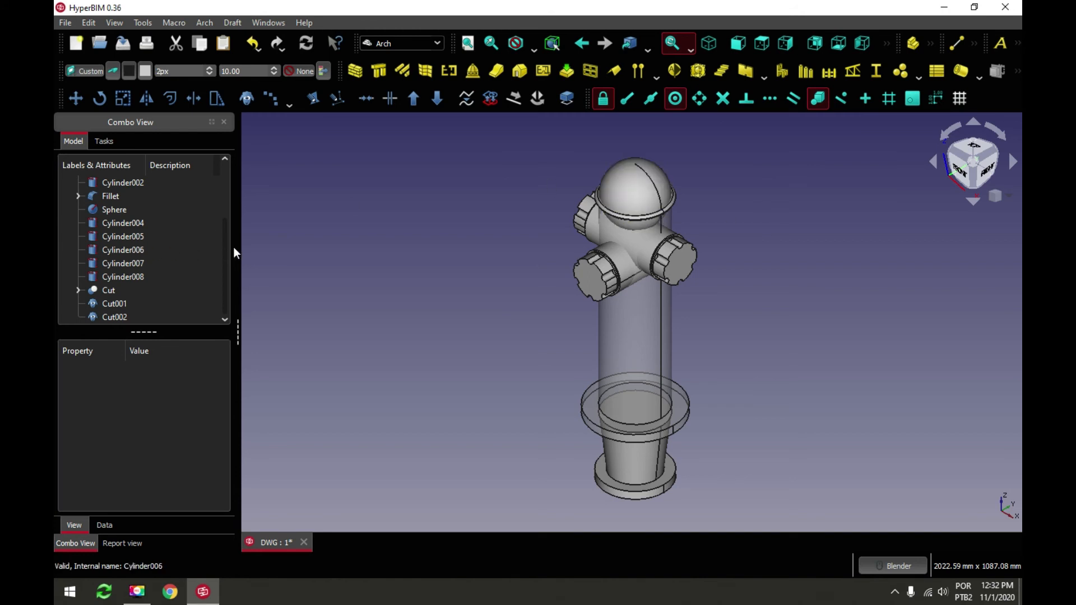
pyautogui.click(123, 43)
# Set the transparency of the hydrant's main body cylinder and of the wide flange at its lower end to 0
pyautogui.click(613, 328)
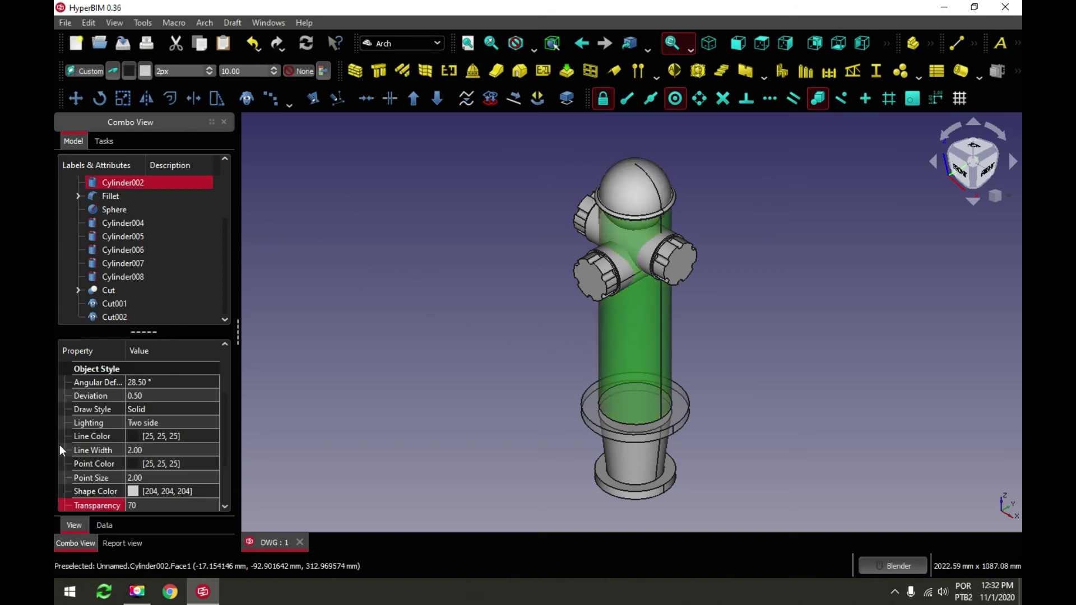
pyautogui.click(135, 506)
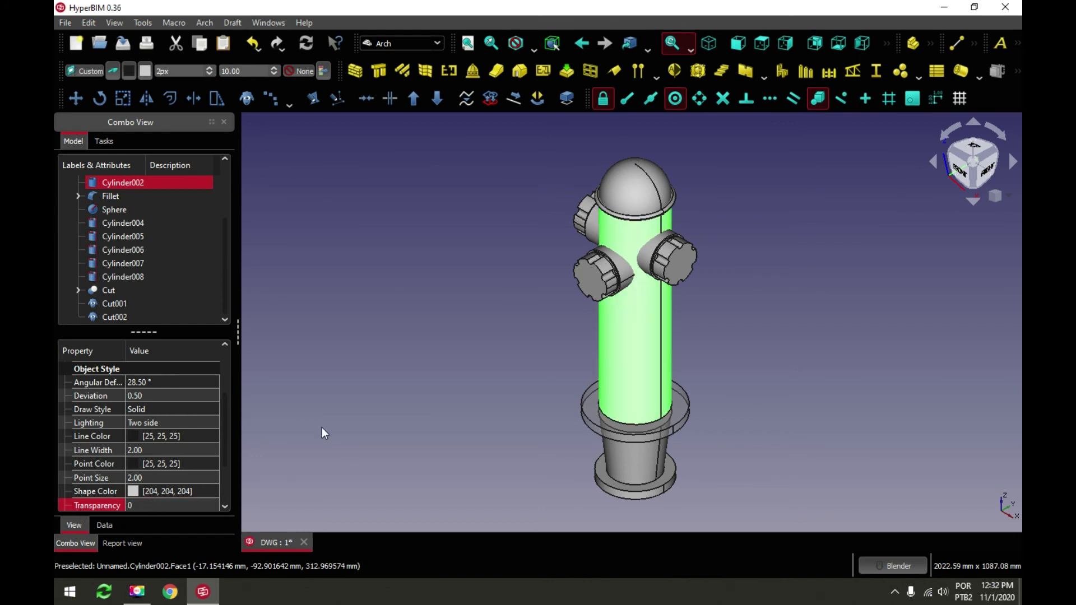
pyautogui.click(469, 331)
pyautogui.scroll(3, 712, 449)
pyautogui.click(675, 391)
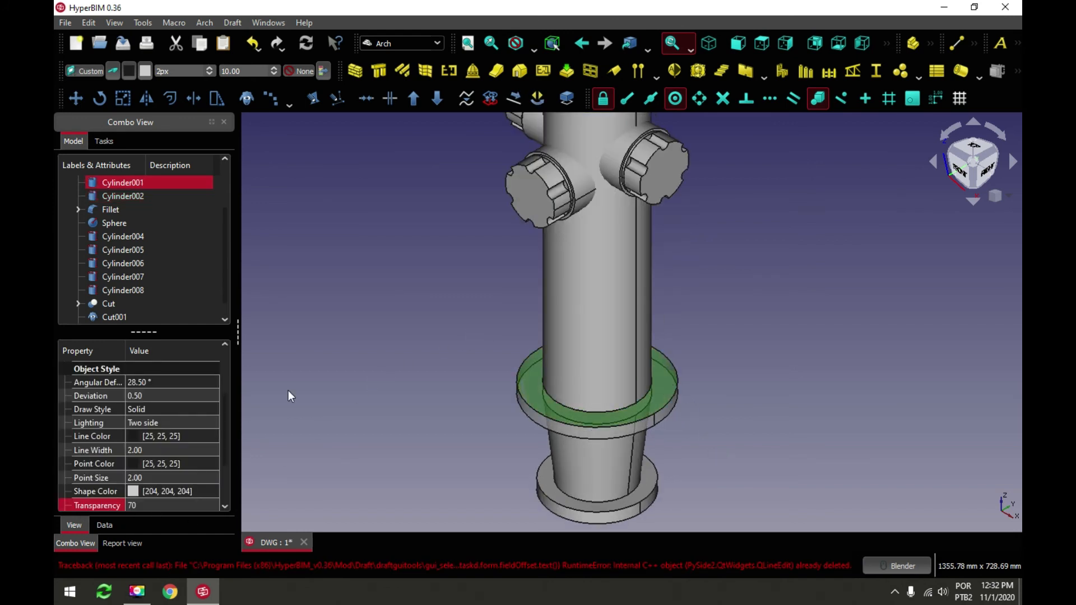
pyautogui.click(153, 505)
pyautogui.press('Return')
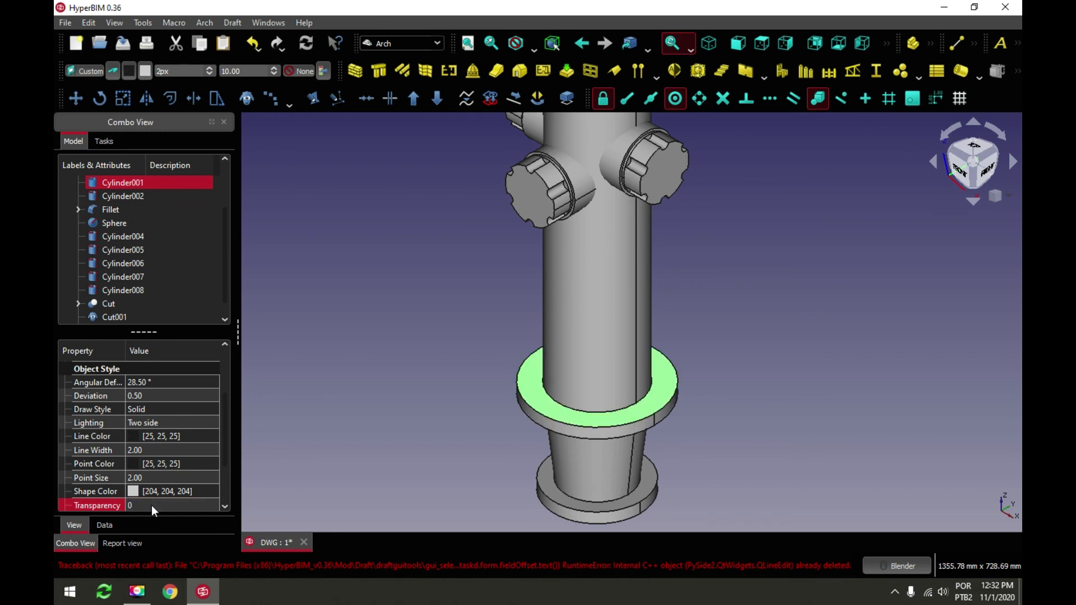
pyautogui.click(715, 333)
# Show the whole hydrant in isometric orientation and switch the view to perspective projection
pyautogui.scroll(-4, 716, 331)
pyautogui.moveTo(655, 366); pyautogui.dragTo(654, 405, button='middle')
pyautogui.scroll(1, 700, 250)
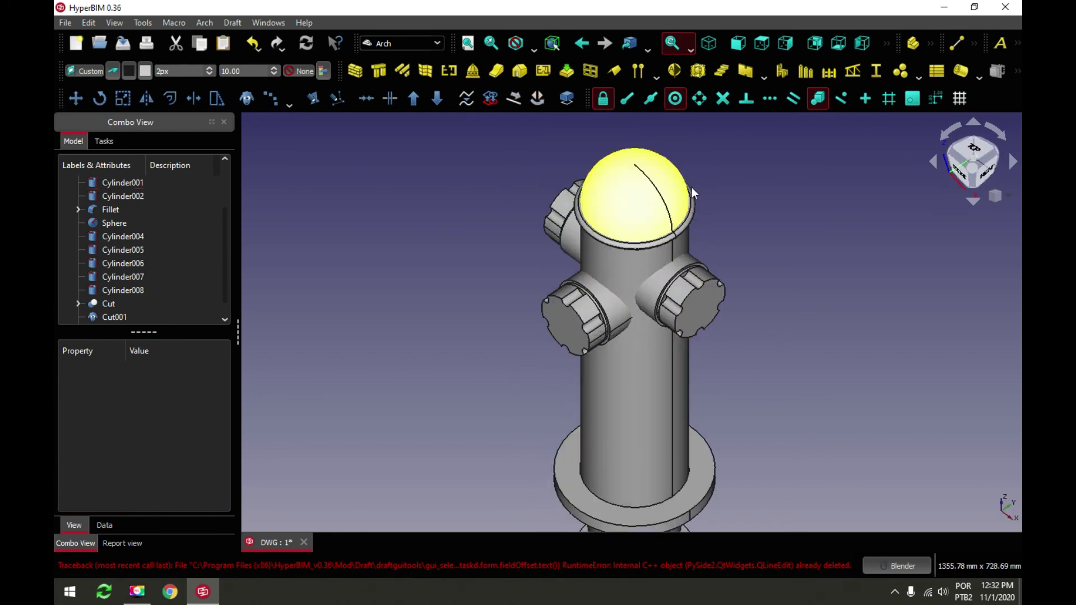
pyautogui.scroll(-1, 555, 246)
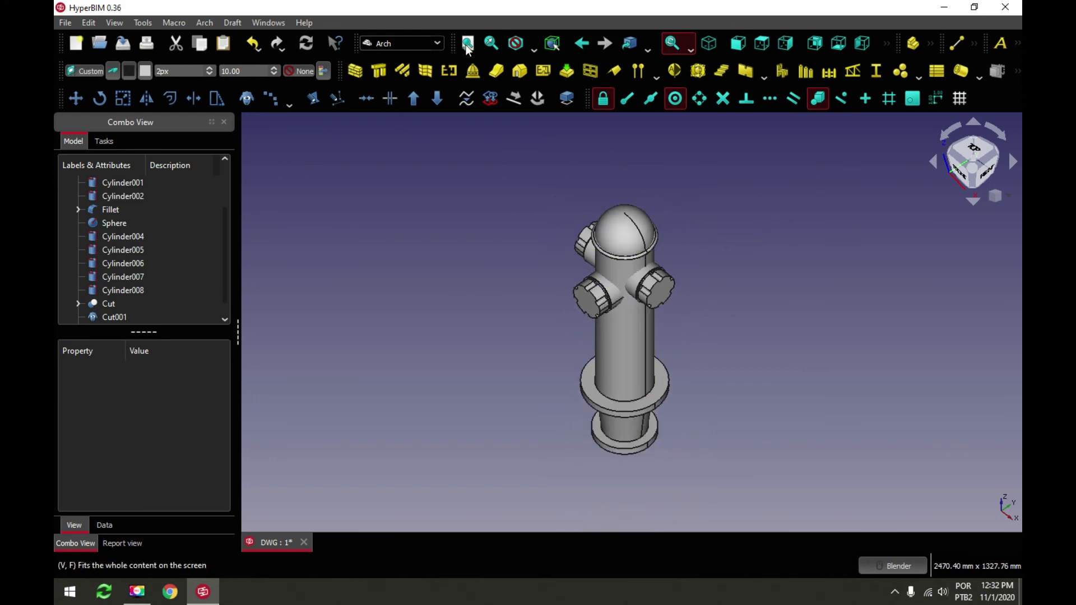
pyautogui.scroll(1, 578, 329)
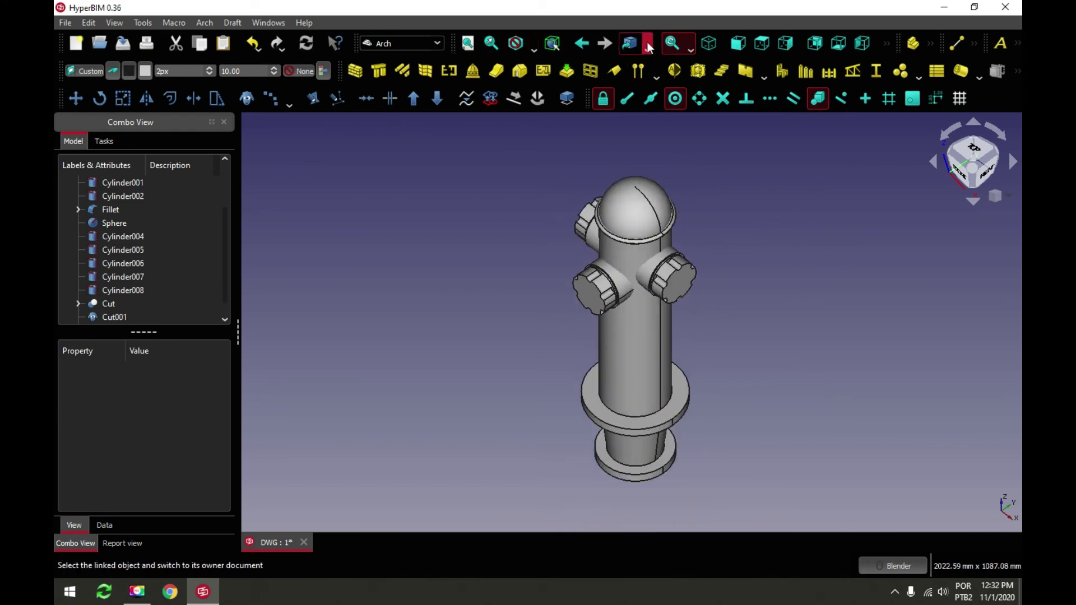
pyautogui.click(708, 43)
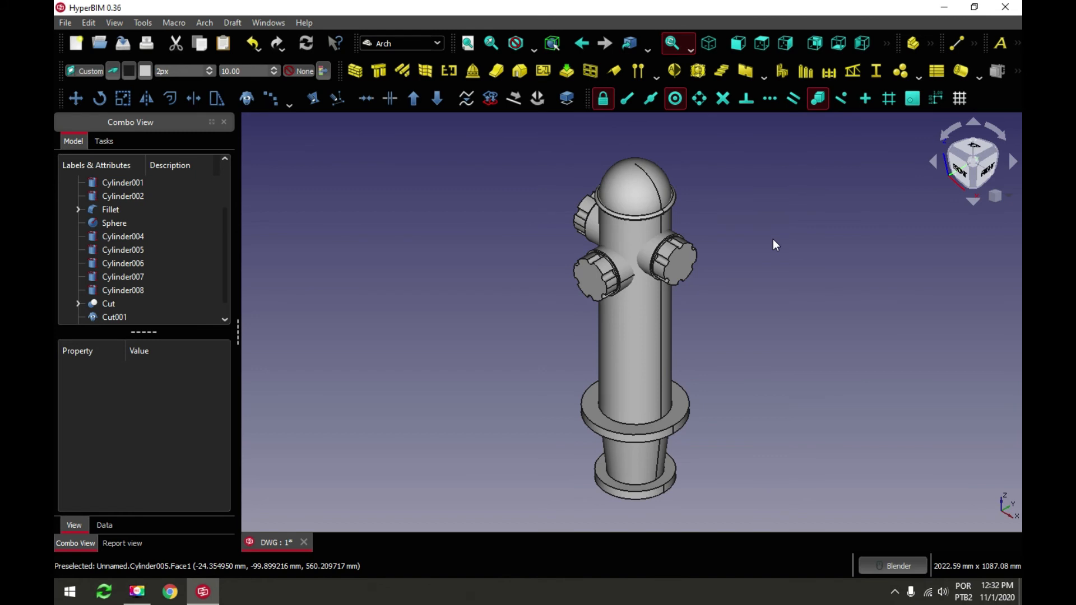
pyautogui.click(1009, 194)
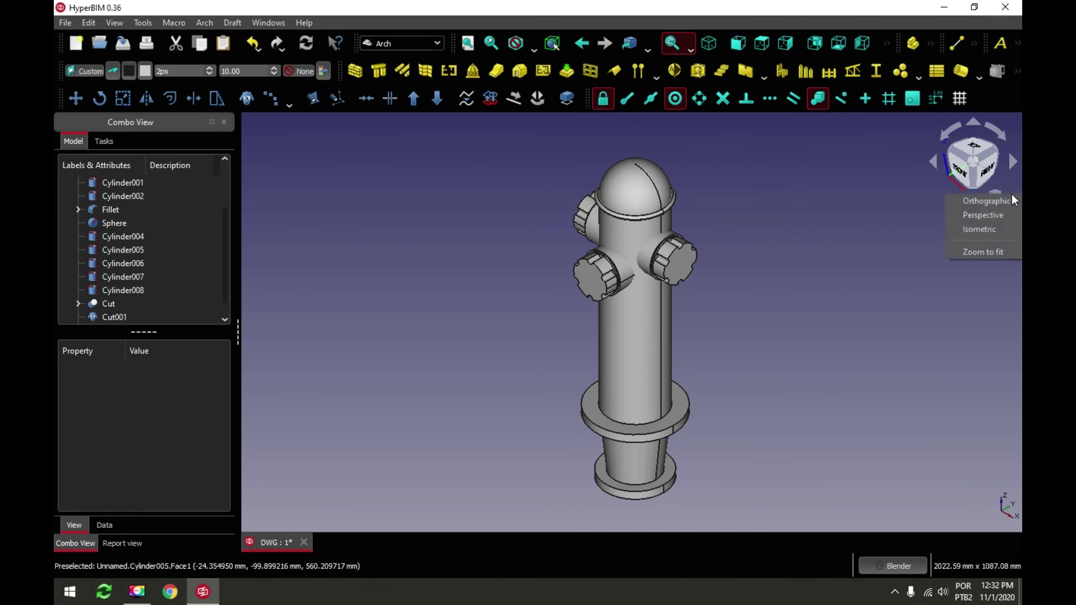
pyautogui.click(991, 216)
# Examine the hydrant's overall shape and its outlets from several angles and distances
pyautogui.moveTo(597, 269); pyautogui.dragTo(636, 300, button='middle')
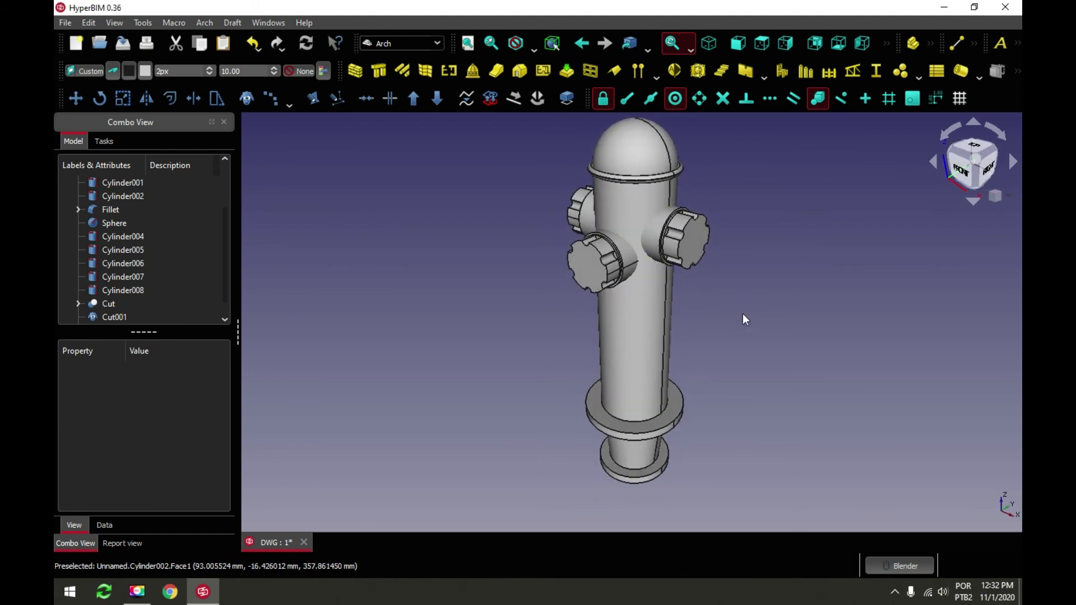
pyautogui.scroll(1, 714, 177)
pyautogui.scroll(-2, 661, 292)
pyautogui.moveTo(625, 294); pyautogui.dragTo(700, 285, button='middle')
pyautogui.scroll(-3, 619, 256)
pyautogui.scroll(5, 623, 260)
pyautogui.moveTo(621, 257)
pyautogui.mouseDown(button='middle')
pyautogui.moveTo(622, 203)
pyautogui.moveTo(614, 260)
pyautogui.mouseUp(button='middle')
pyautogui.scroll(-2, 614, 261)
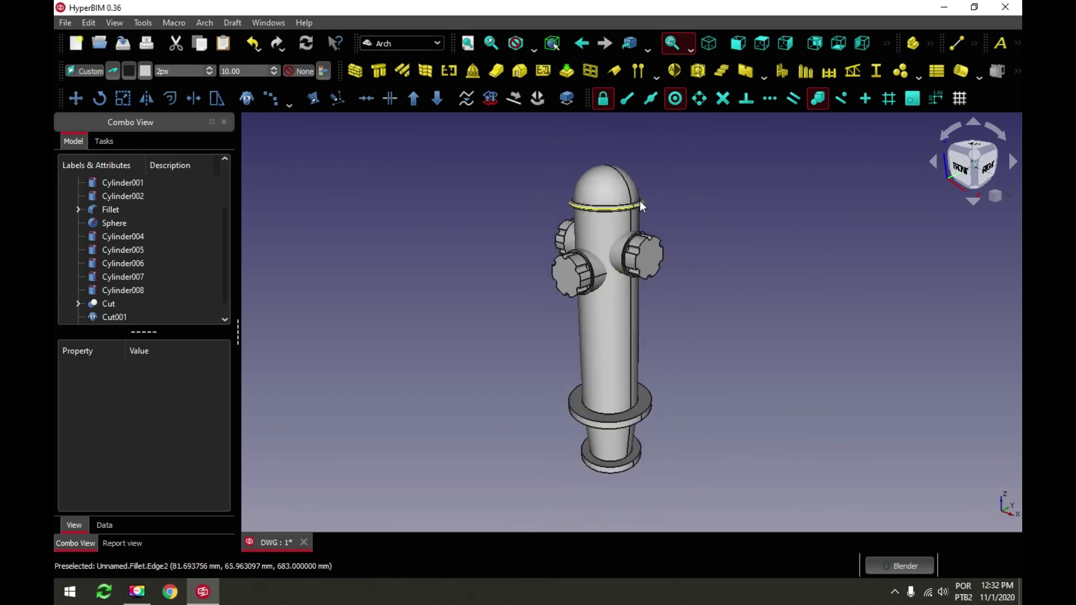
pyautogui.scroll(2, 589, 245)
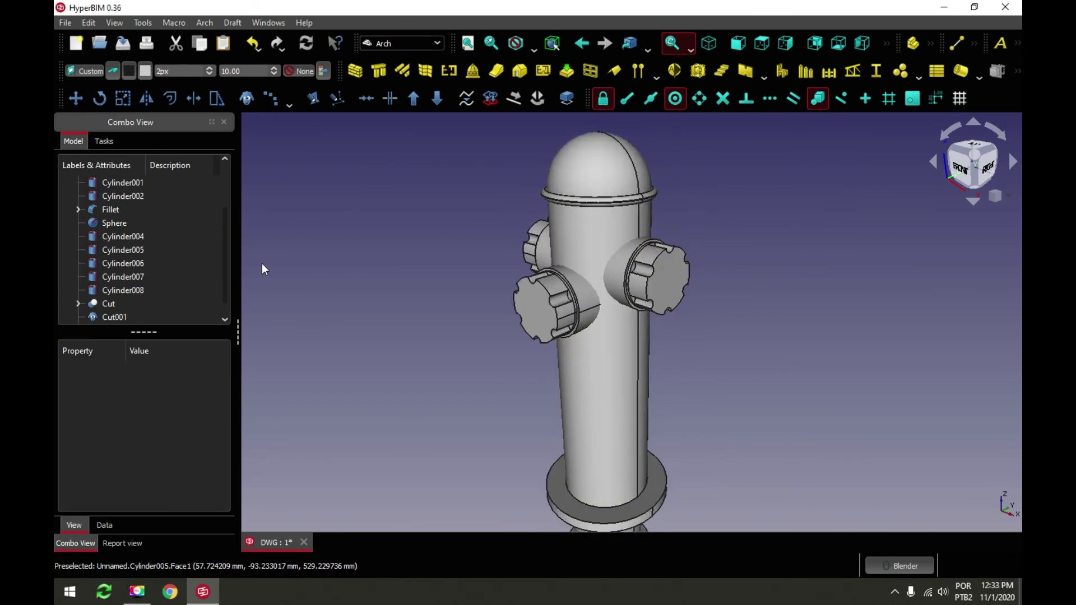
# Set the shape color of the side outlets' through cylinder to dark red #aa0000
pyautogui.scroll(3, 583, 283)
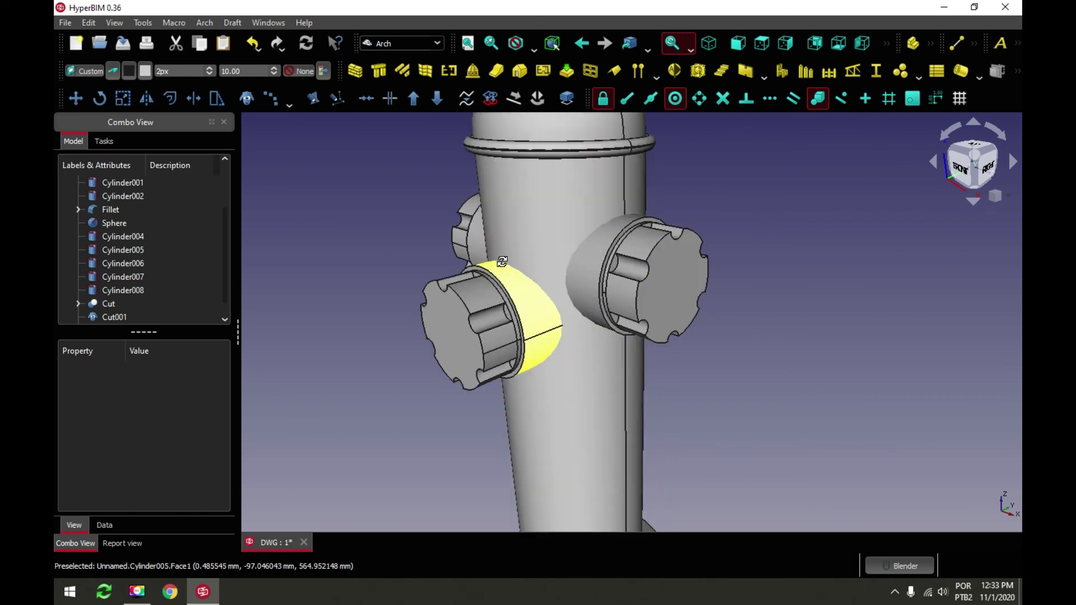
pyautogui.moveTo(583, 283); pyautogui.dragTo(685, 246, button='middle')
pyautogui.moveTo(613, 289); pyautogui.dragTo(490, 286, button='middle')
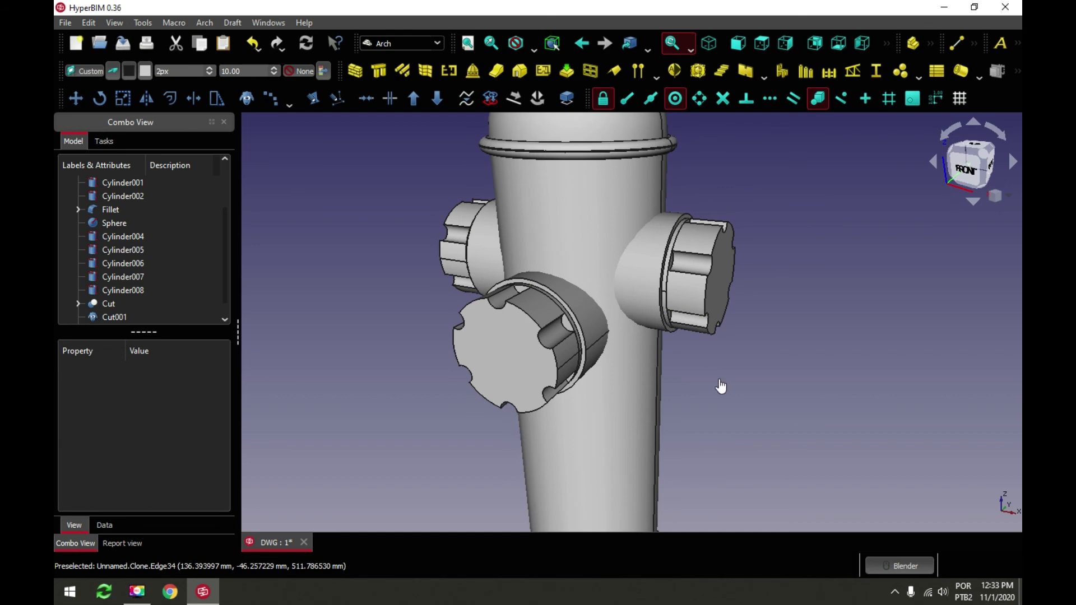
pyautogui.click(644, 280)
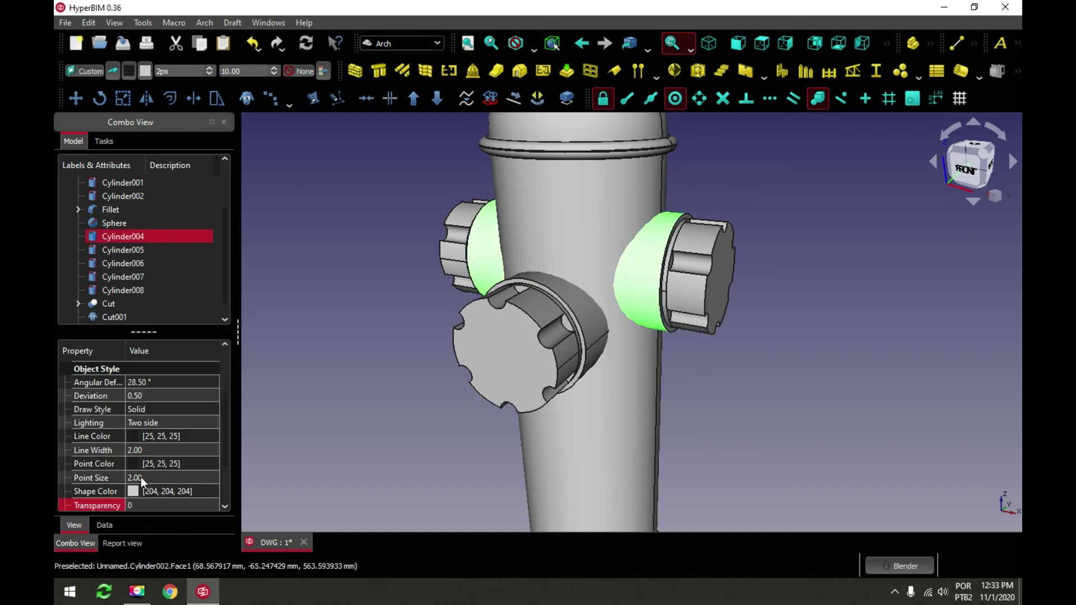
pyautogui.click(134, 489)
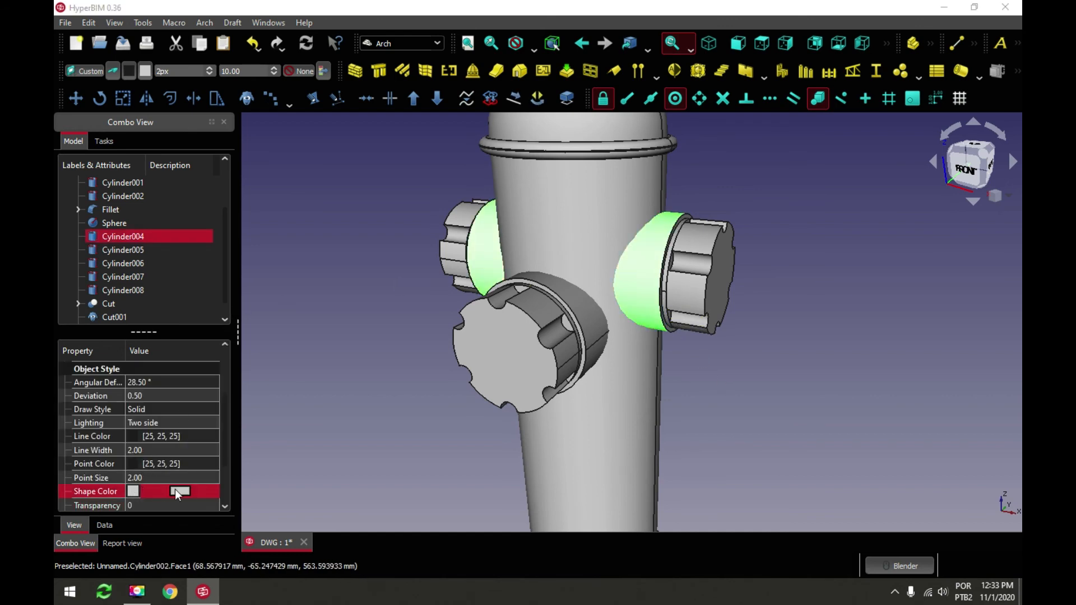
pyautogui.click(175, 490)
pyautogui.click(358, 185)
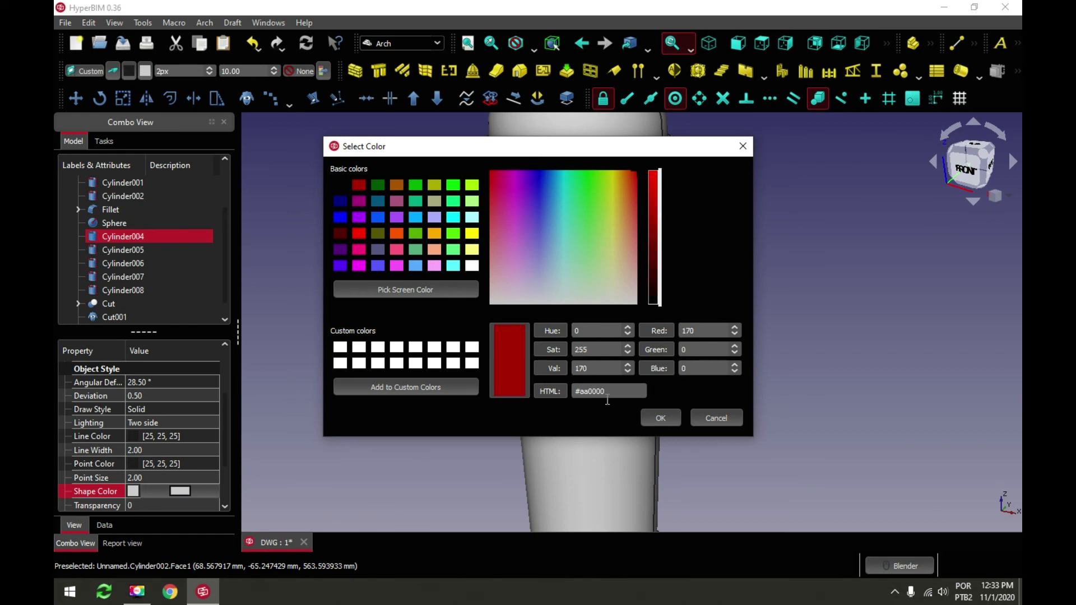
pyautogui.click(661, 418)
pyautogui.click(807, 280)
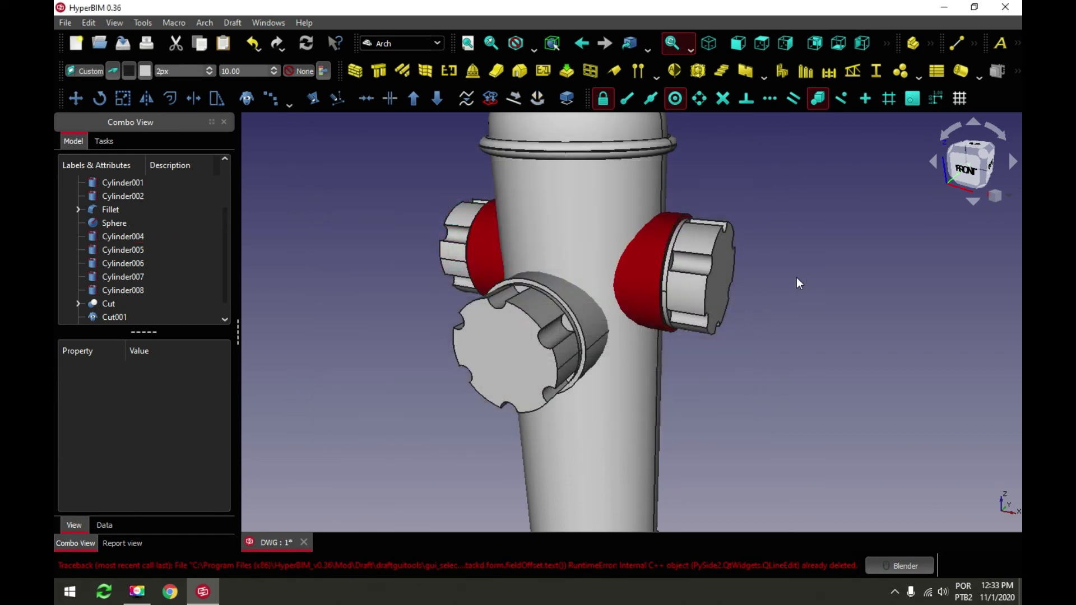
# Set the shape color of the side outlets' collar rings, Cylinder007 and Cylinder008, to dark grey #494949
pyautogui.scroll(3, 583, 275)
pyautogui.moveTo(486, 275); pyautogui.dragTo(799, 255, button='middle')
pyautogui.click(549, 265)
pyautogui.keyDown('ctrl'); pyautogui.click(730, 306); pyautogui.keyUp('ctrl')
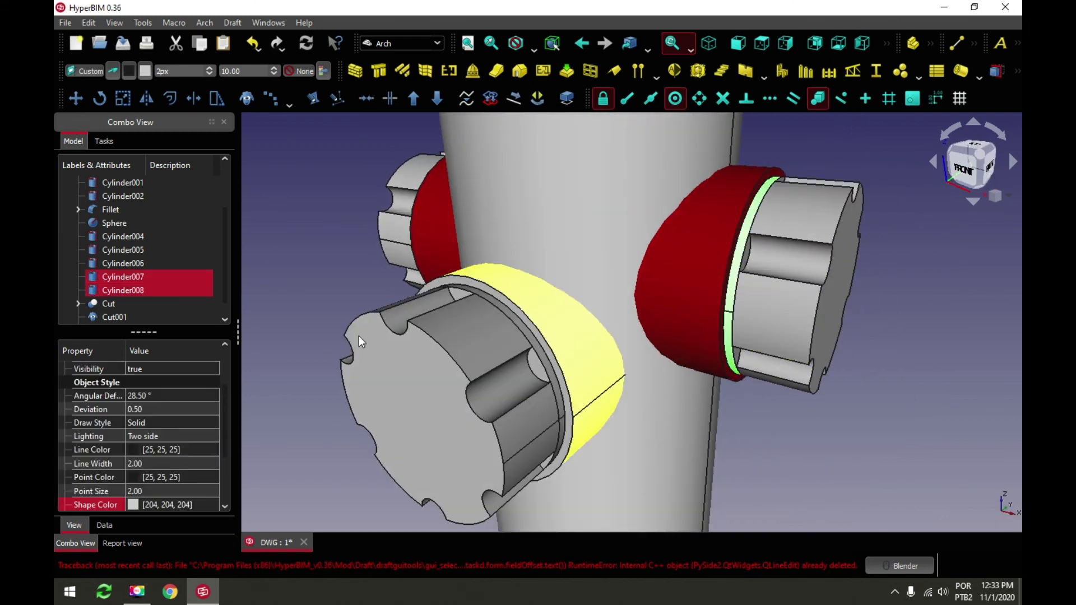
pyautogui.click(130, 506)
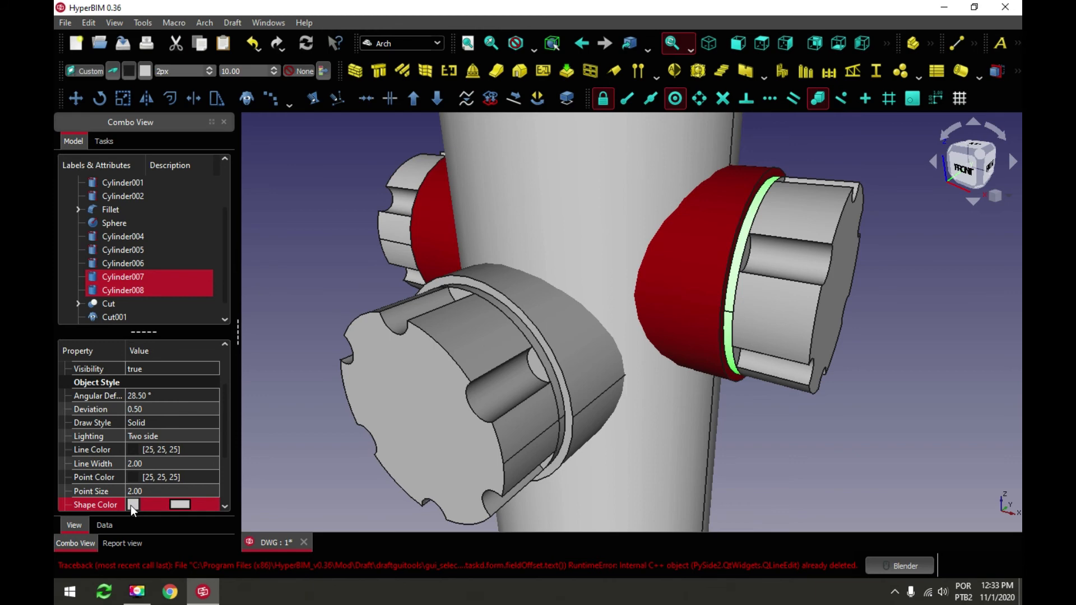
pyautogui.click(178, 504)
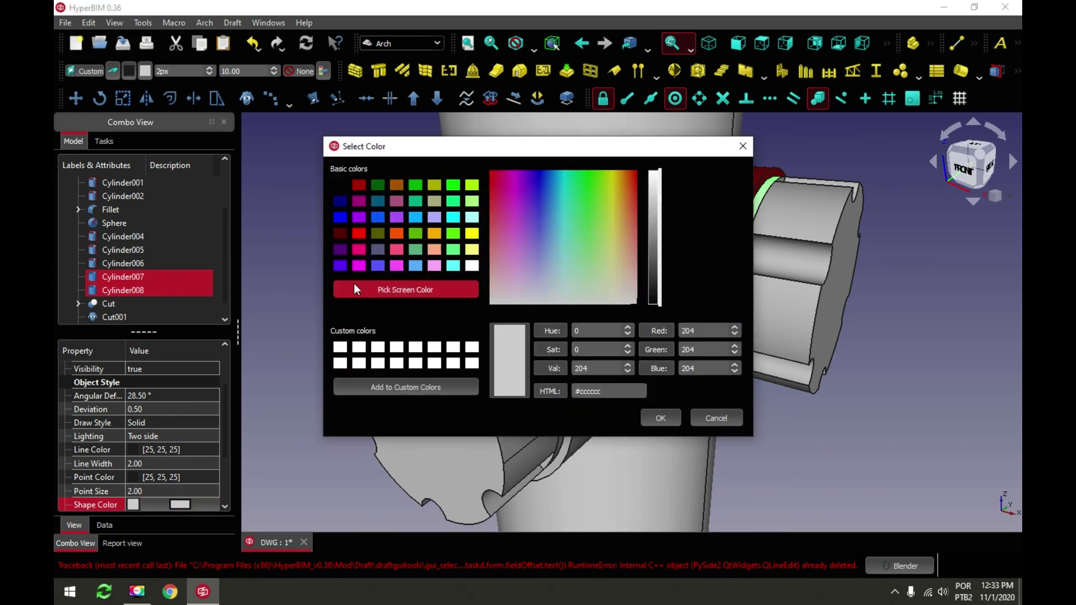
pyautogui.click(656, 272)
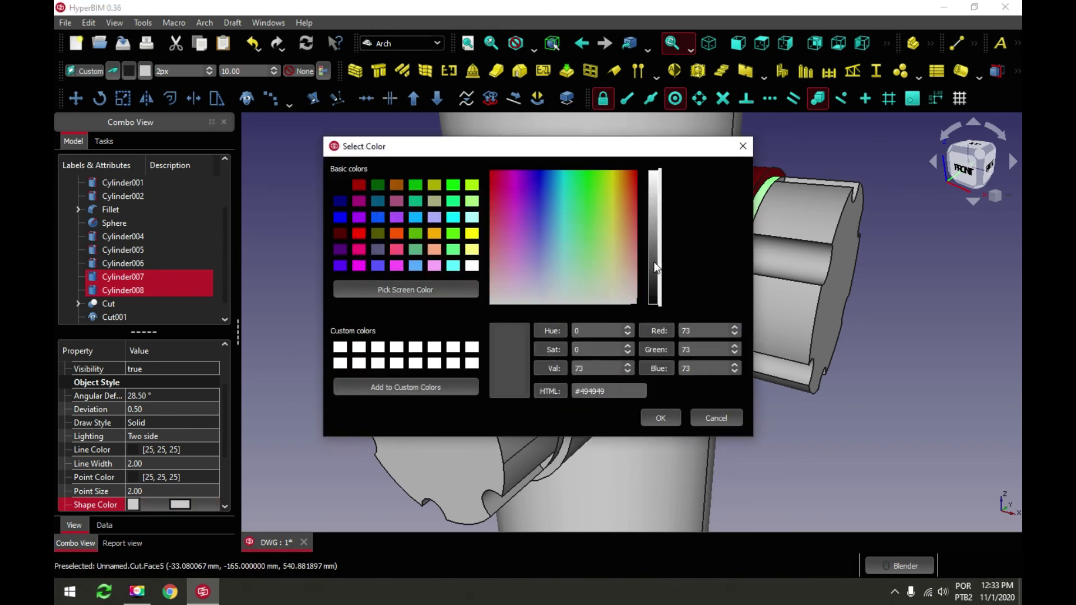
pyautogui.click(656, 417)
pyautogui.click(817, 397)
# Set the shape color of all three notched outlet caps to dark red #aa0000
pyautogui.moveTo(728, 328); pyautogui.dragTo(584, 284, button='middle')
pyautogui.click(507, 275)
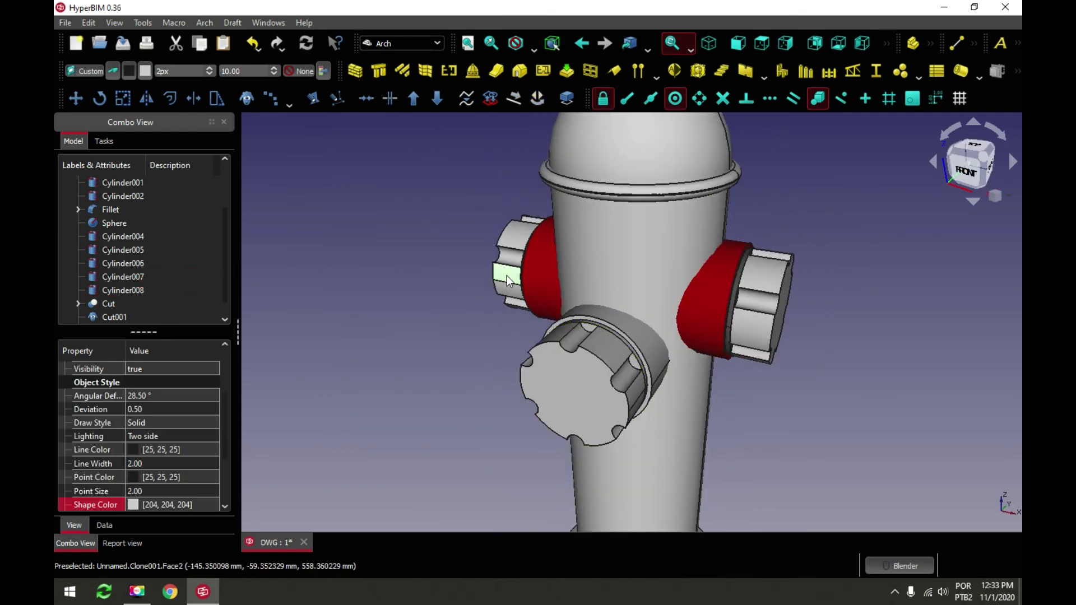
pyautogui.keyDown('ctrl'); pyautogui.click(107, 304); pyautogui.keyUp('ctrl')
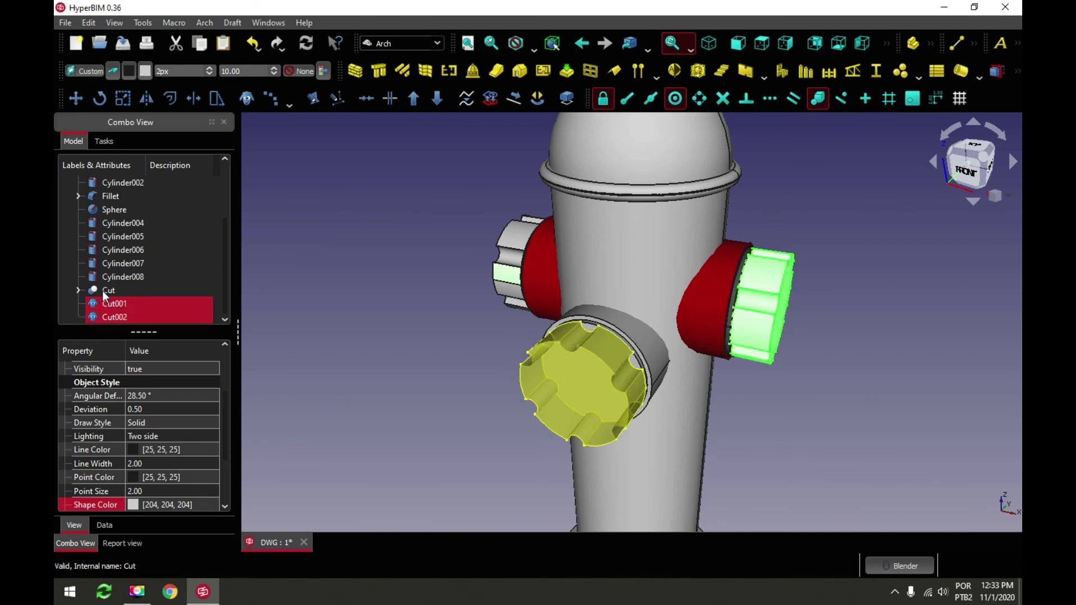
pyautogui.keyDown('ctrl'); pyautogui.click(103, 290); pyautogui.keyUp('ctrl')
pyautogui.click(133, 491)
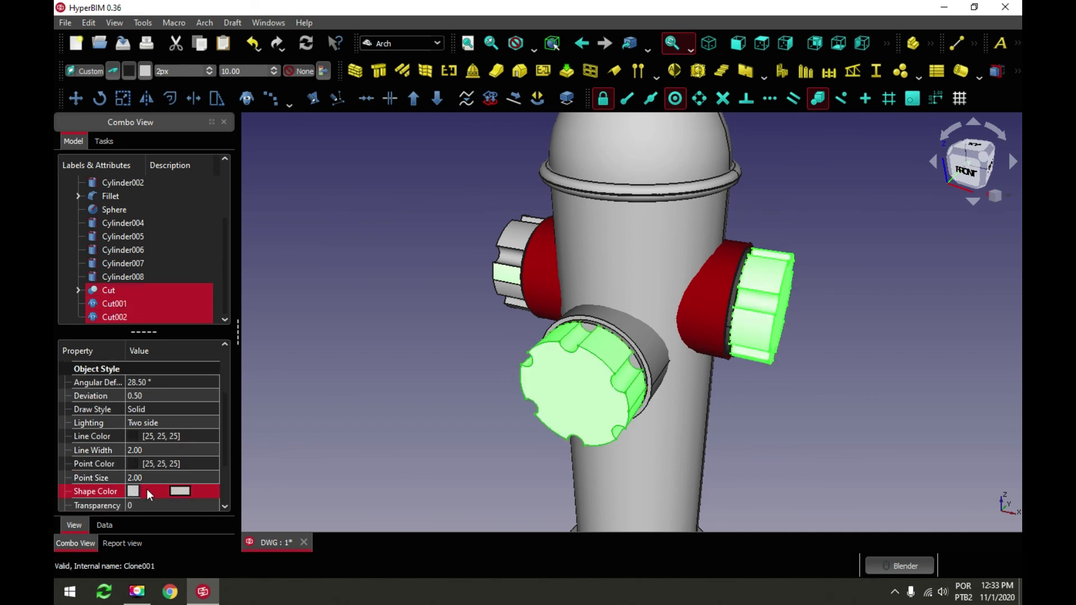
pyautogui.click(180, 491)
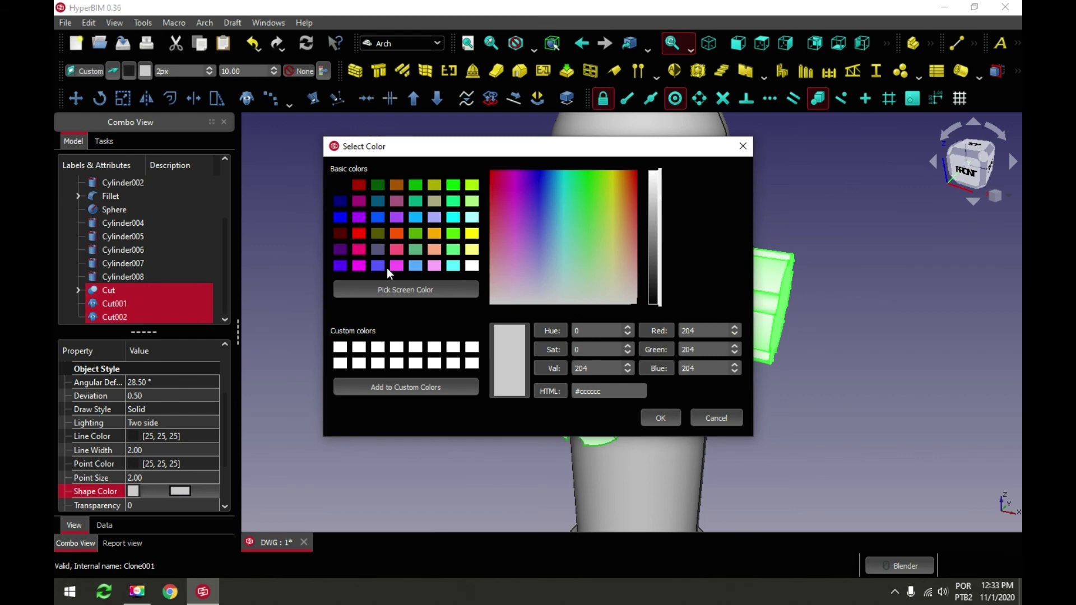
pyautogui.click(358, 184)
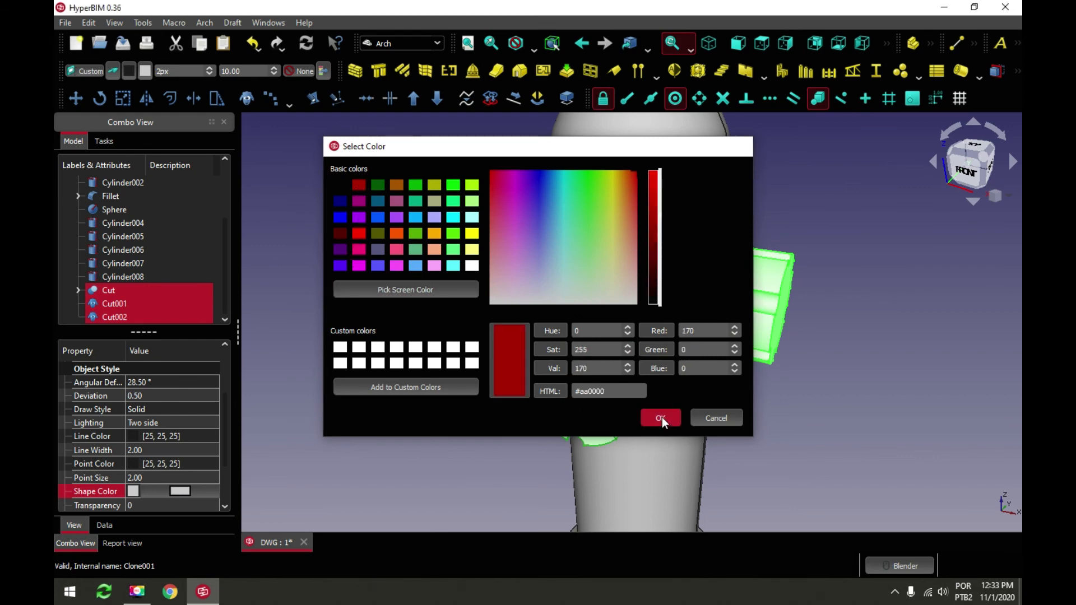
pyautogui.click(661, 418)
pyautogui.click(829, 337)
pyautogui.scroll(-3, 727, 322)
pyautogui.moveTo(739, 325); pyautogui.dragTo(657, 327, button='middle')
pyautogui.scroll(5, 564, 361)
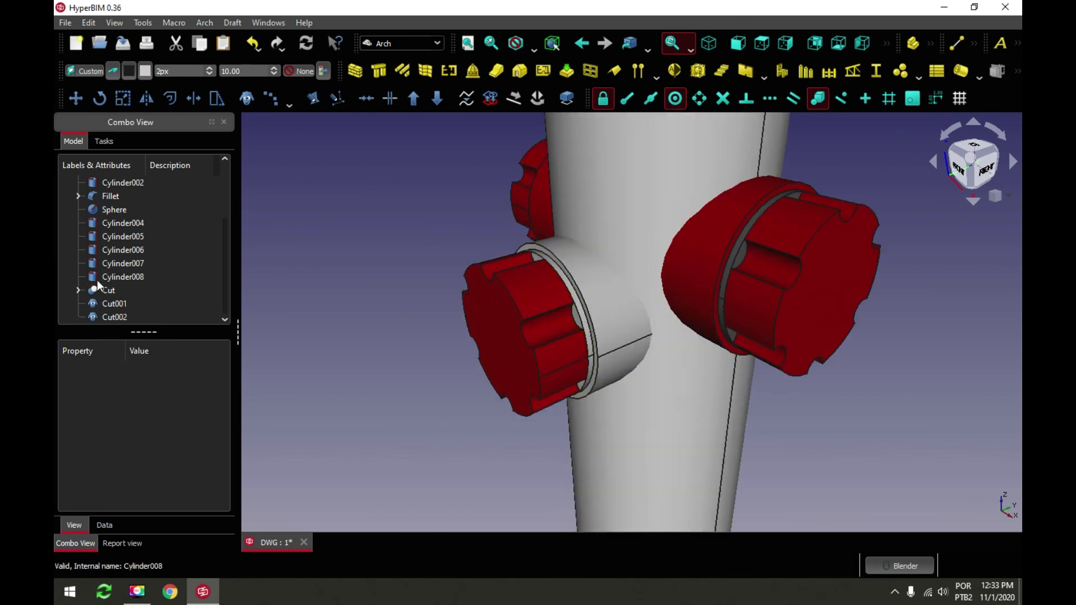
# Set the shape color of the front outlet's collar ring, Cylinder006, to the side rings' dark grey, RGB 73, 73, 73
pyautogui.scroll(5, 789, 283)
pyautogui.click(578, 163)
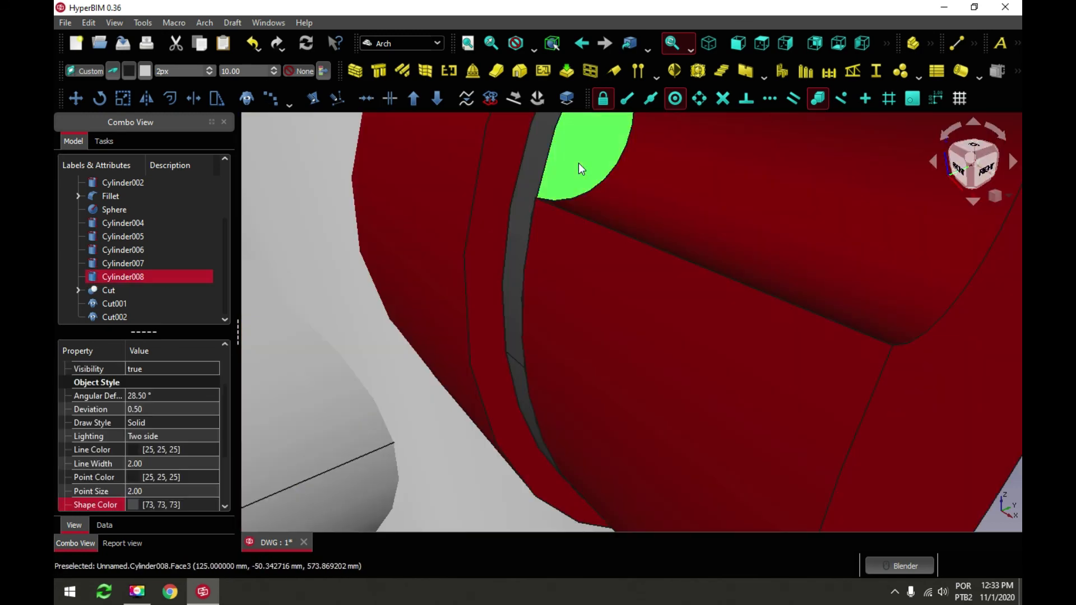
pyautogui.scroll(-10, 492, 307)
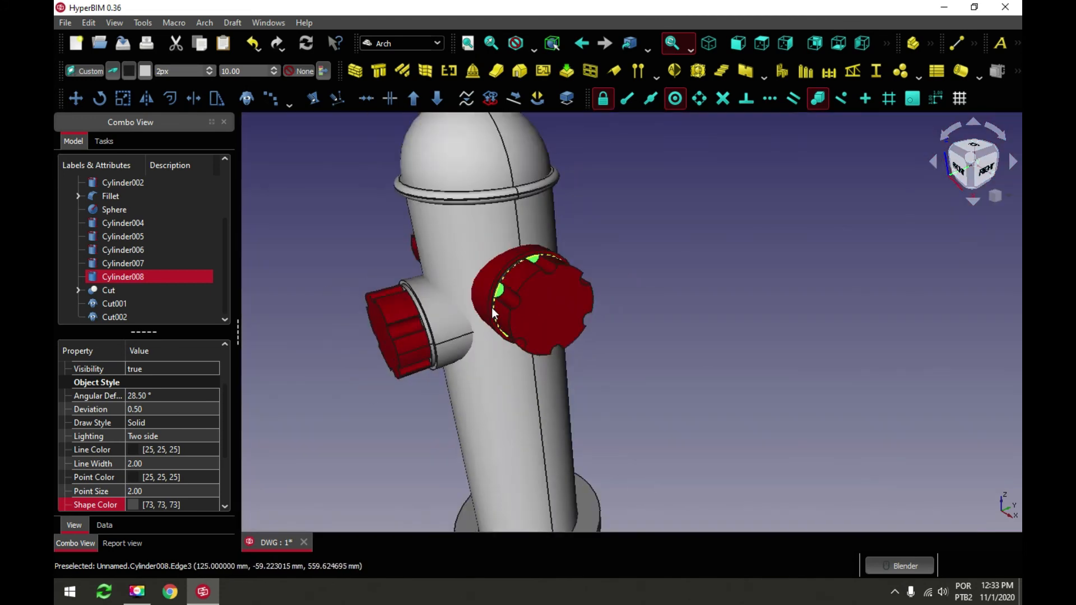
pyautogui.click(329, 367)
pyautogui.scroll(10, 428, 325)
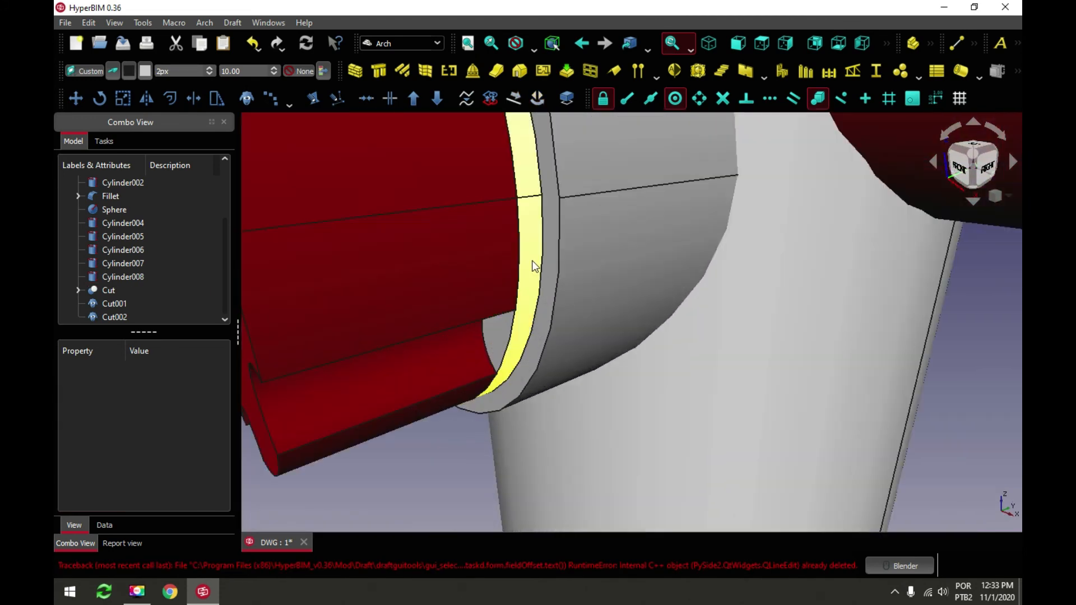
pyautogui.click(534, 266)
pyautogui.scroll(-8, 538, 329)
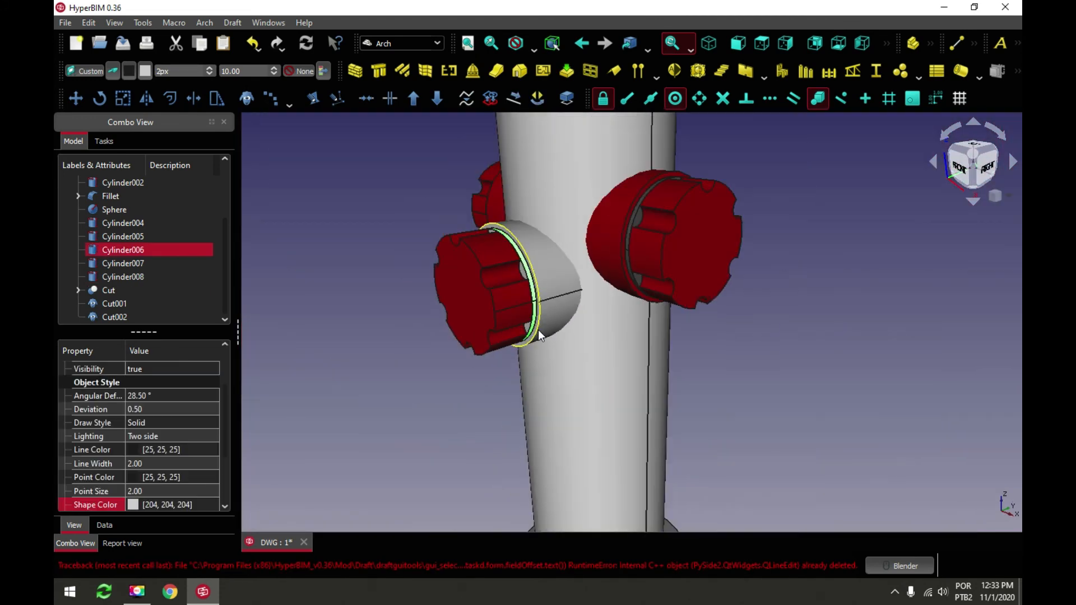
pyautogui.click(134, 505)
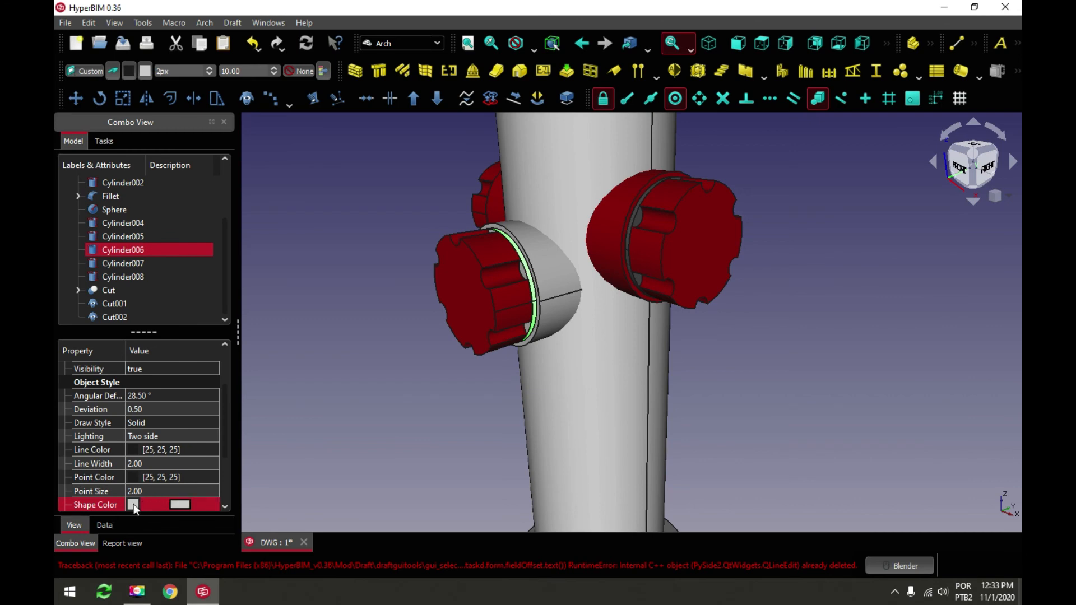
pyautogui.click(179, 502)
pyautogui.moveTo(702, 334); pyautogui.dragTo(643, 325)
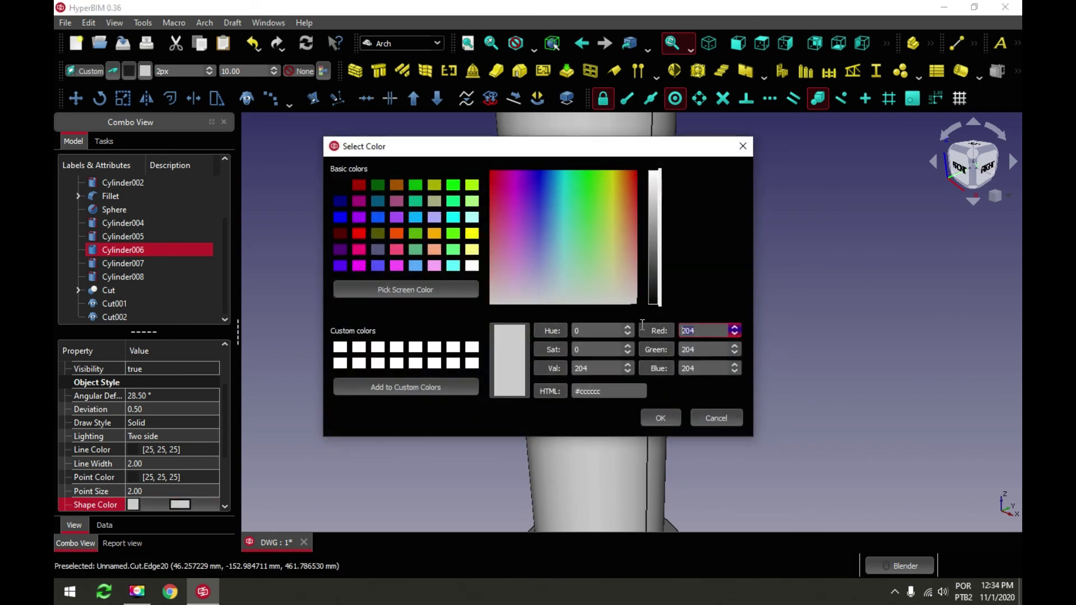
pyautogui.write('73')
pyautogui.press('Tab')
pyautogui.write('73')
pyautogui.press('Tab')
pyautogui.write('73')
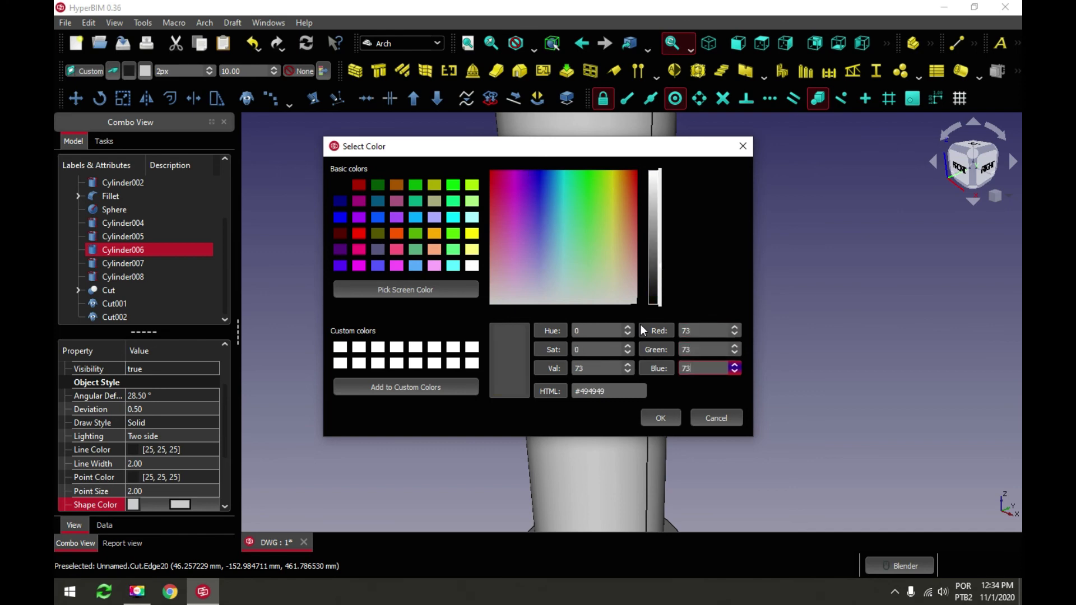
pyautogui.click(660, 419)
pyautogui.click(732, 325)
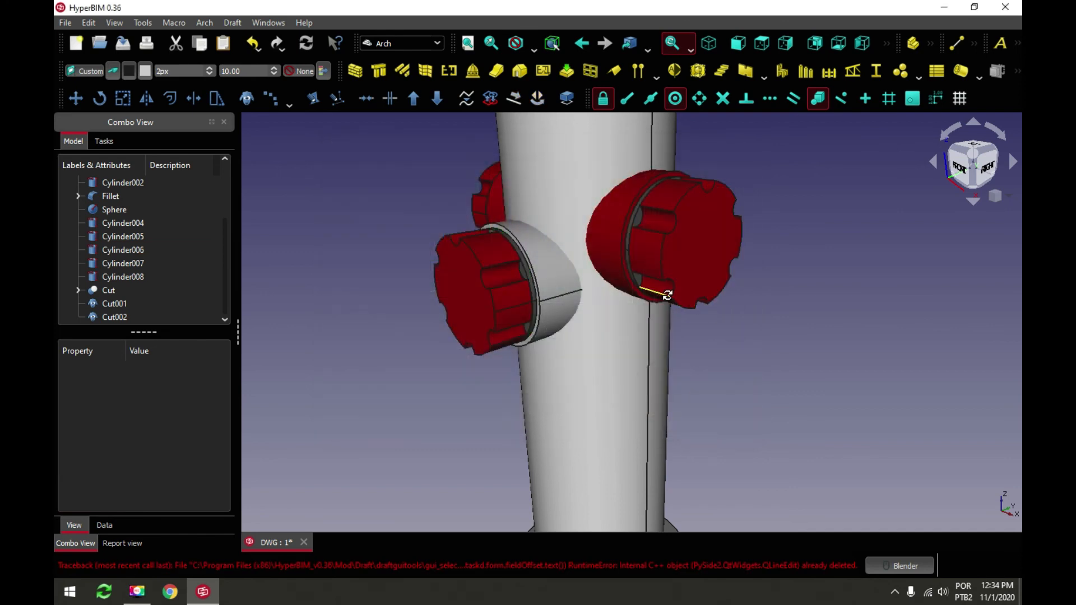
# Set the shape color of the dome, filleted rim, main body, both base flanges and tapered foot to dark red #aa0000
pyautogui.moveTo(668, 295); pyautogui.dragTo(680, 302, button='middle')
pyautogui.scroll(-2, 680, 301)
pyautogui.scroll(1, 705, 160)
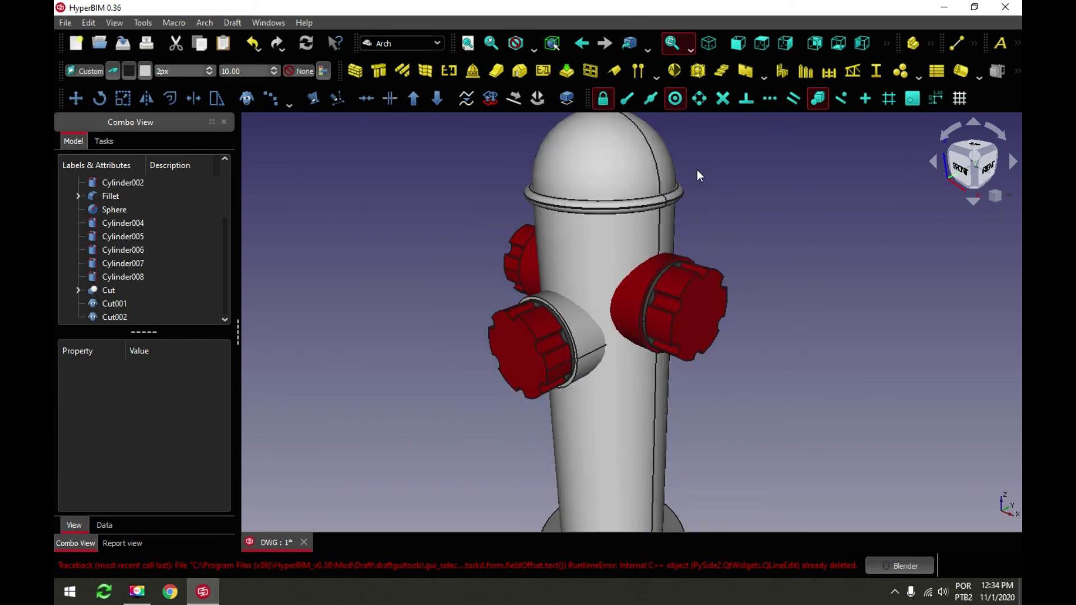
pyautogui.scroll(-2, 525, 303)
pyautogui.scroll(3, 609, 217)
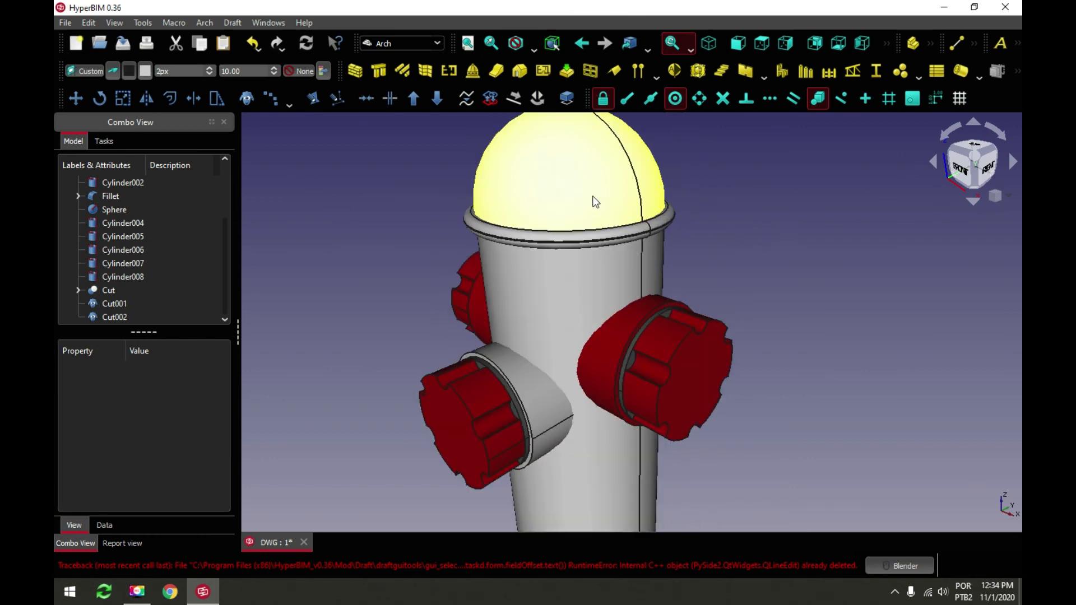
pyautogui.click(591, 204)
pyautogui.click(570, 237)
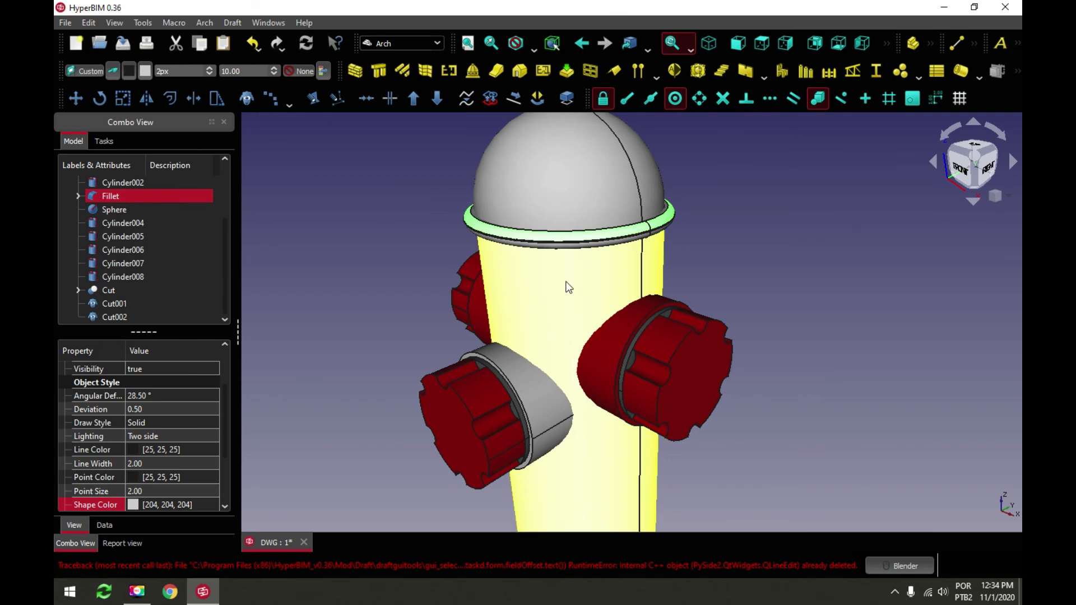
pyautogui.click(567, 207)
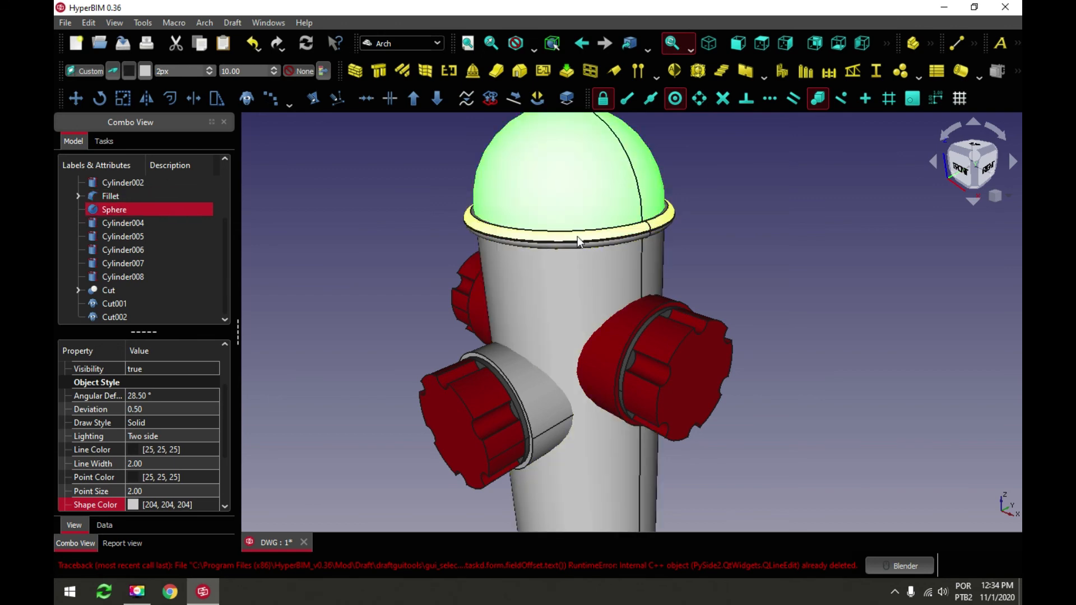
pyautogui.keyDown('ctrl'); pyautogui.click(578, 236); pyautogui.keyUp('ctrl')
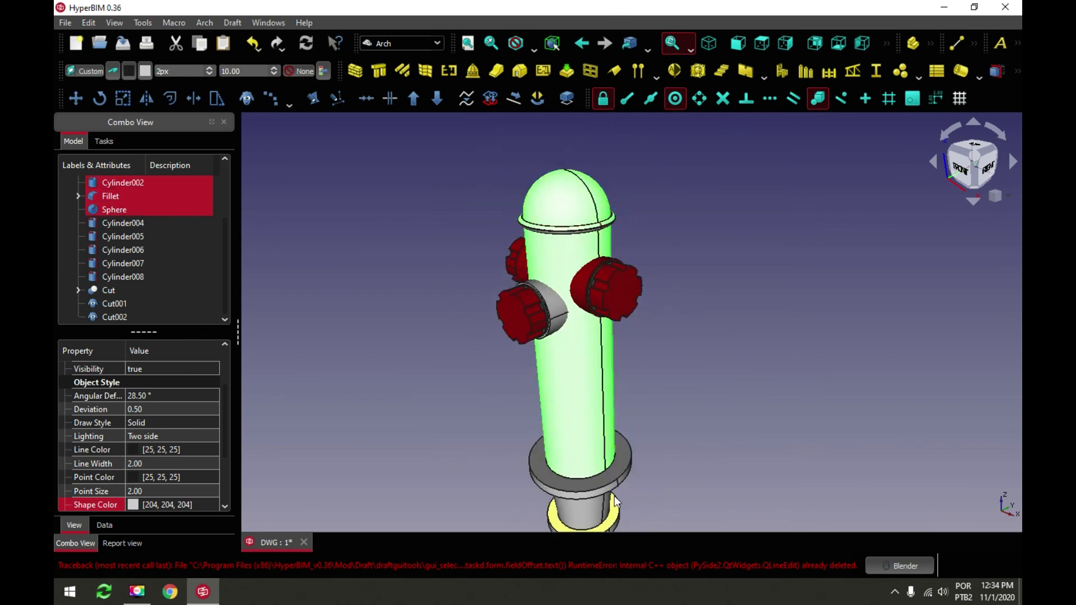
pyautogui.scroll(3, 619, 478)
pyautogui.keyDown('ctrl'); pyautogui.click(627, 443); pyautogui.keyUp('ctrl')
pyautogui.scroll(-2, 627, 443)
pyautogui.moveTo(626, 442); pyautogui.dragTo(629, 389, button='middle')
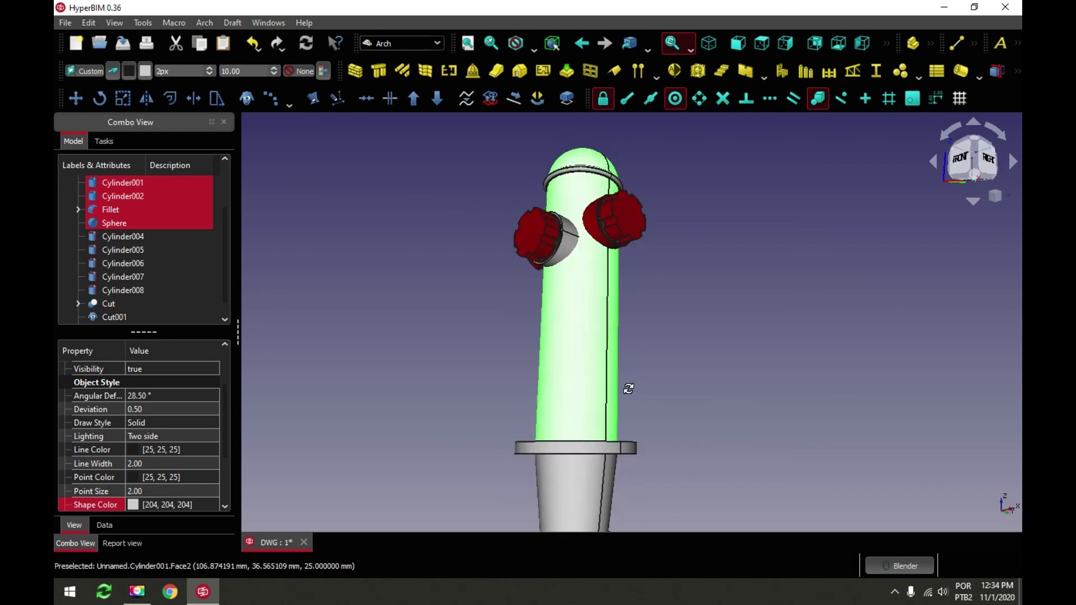
pyautogui.keyDown('ctrl'); pyautogui.click(568, 462); pyautogui.keyUp('ctrl')
pyautogui.scroll(-3, 601, 405)
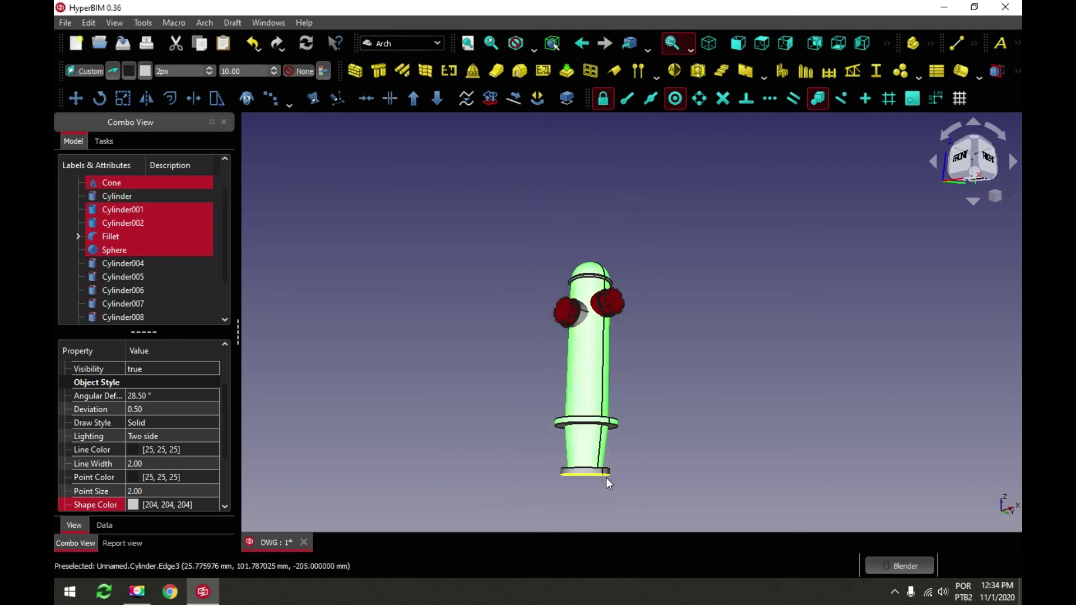
pyautogui.scroll(3, 608, 484)
pyautogui.keyDown('ctrl'); pyautogui.click(592, 465); pyautogui.keyUp('ctrl')
pyautogui.click(134, 507)
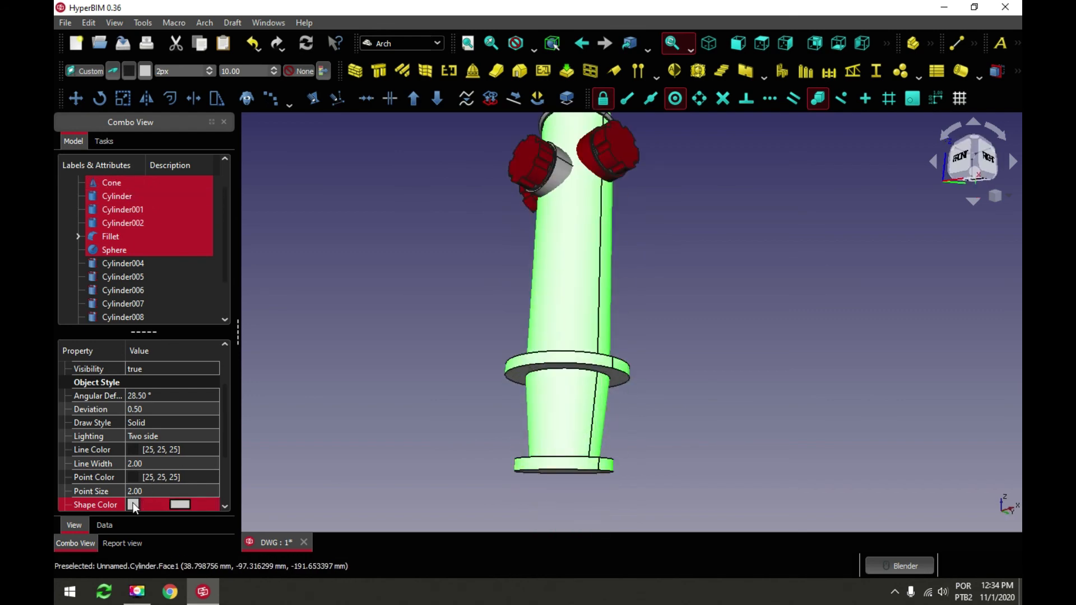
pyautogui.click(179, 504)
pyautogui.click(361, 183)
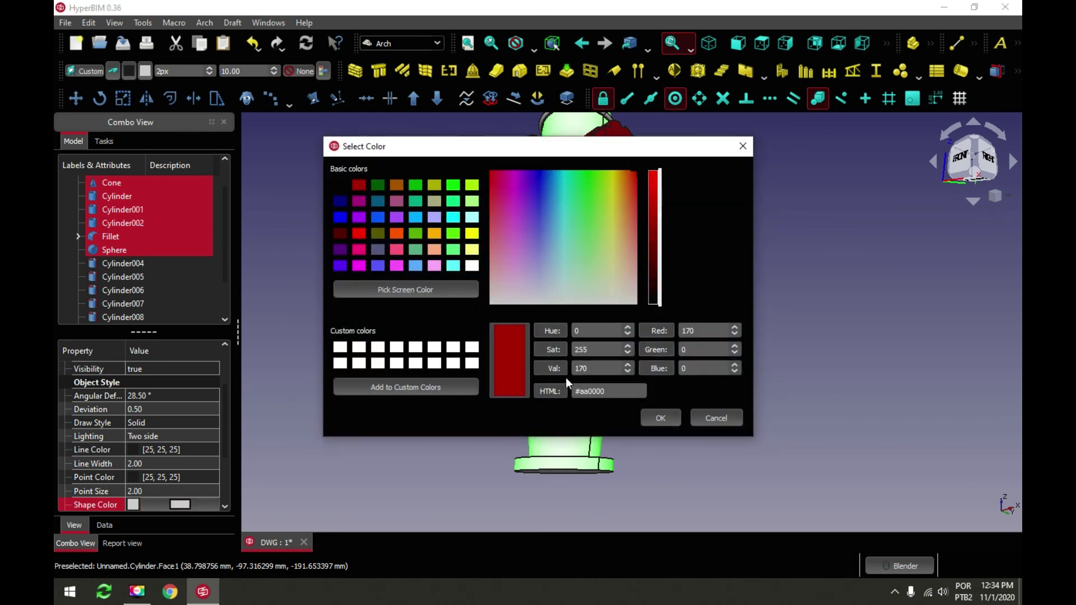
pyautogui.click(660, 419)
pyautogui.click(758, 328)
# Set the shape color of the front outlet's cylinder, Cylinder005, to dark red #aa0000
pyautogui.moveTo(758, 328); pyautogui.dragTo(548, 330, button='middle')
pyautogui.scroll(3, 548, 329)
pyautogui.click(515, 319)
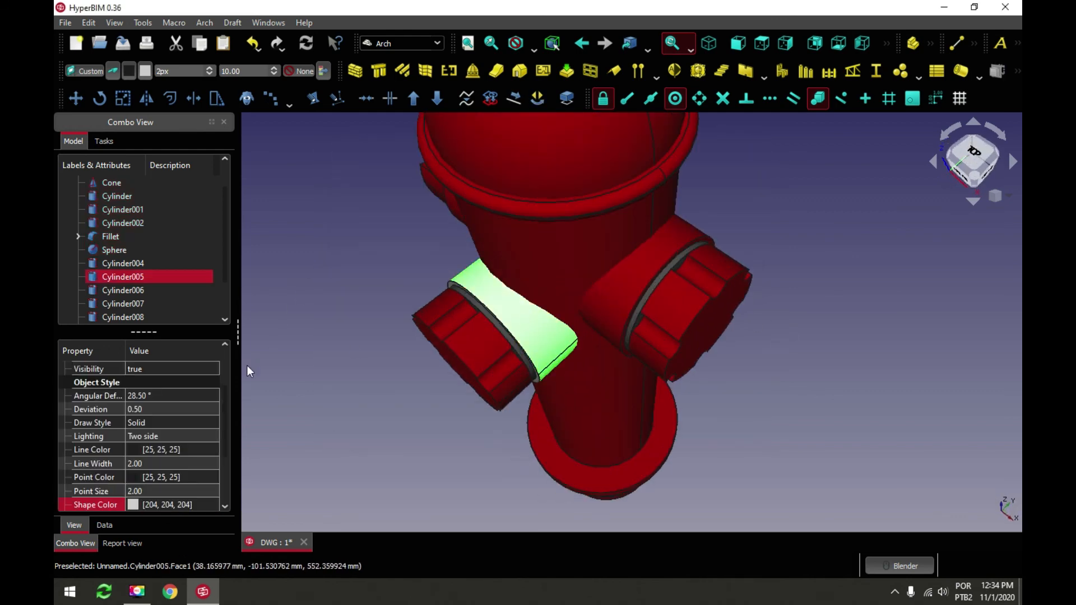
pyautogui.click(133, 508)
pyautogui.click(180, 504)
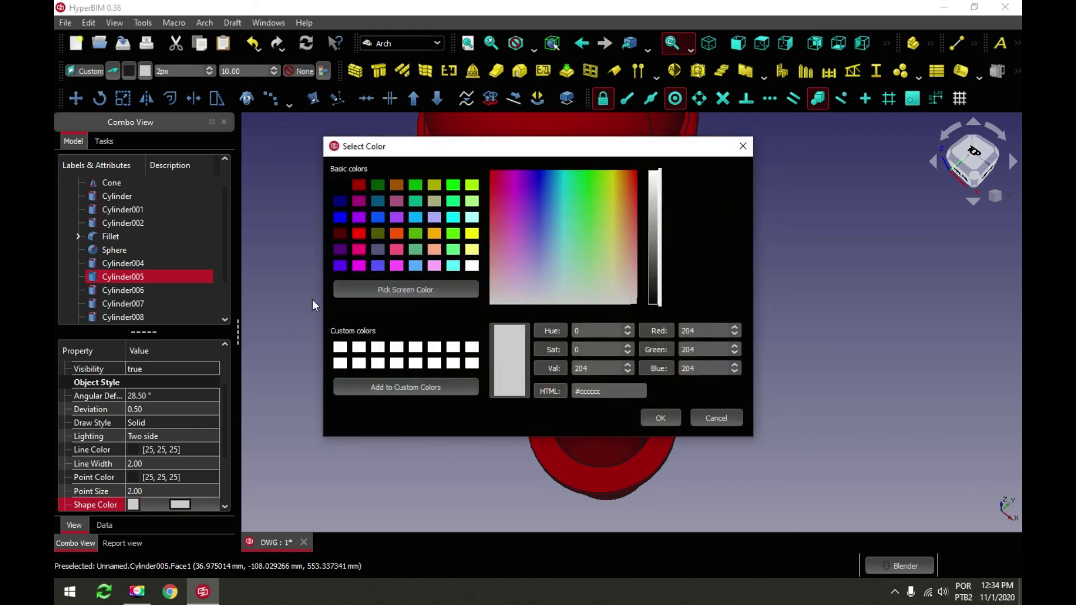
pyautogui.click(358, 186)
pyautogui.click(667, 416)
pyautogui.click(774, 371)
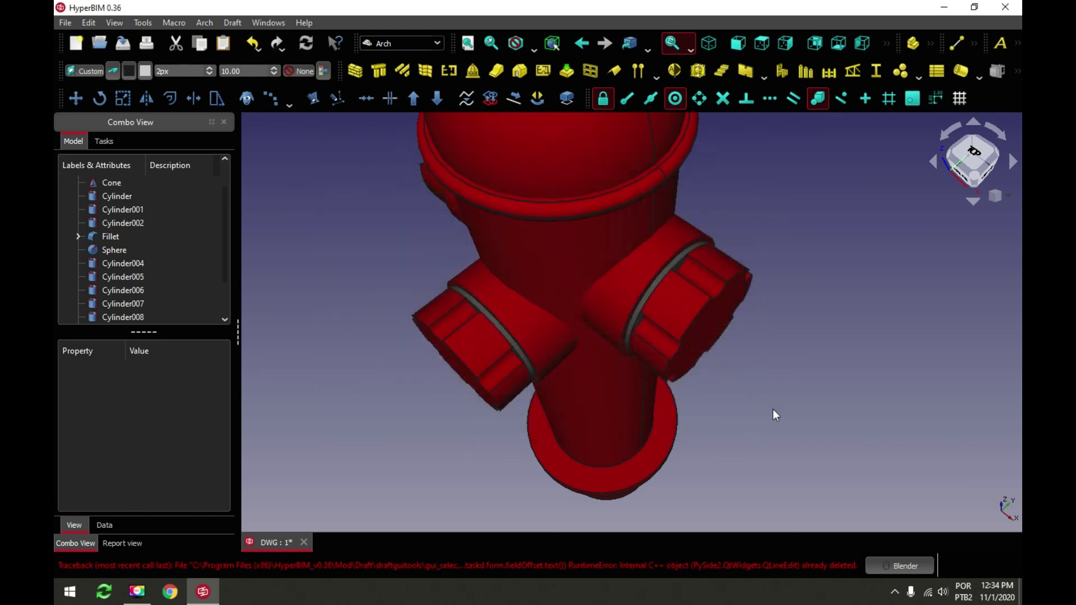
# Save the document with the fully colored hydrant
pyautogui.scroll(-2, 712, 412)
pyautogui.moveTo(662, 413); pyautogui.dragTo(744, 305, button='middle')
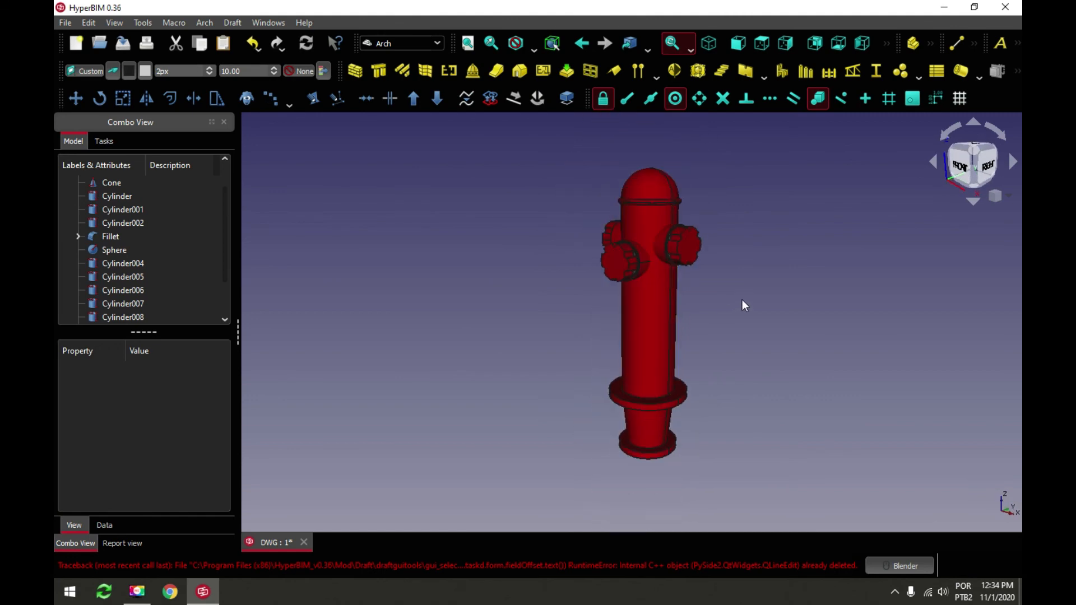
pyautogui.scroll(2, 729, 258)
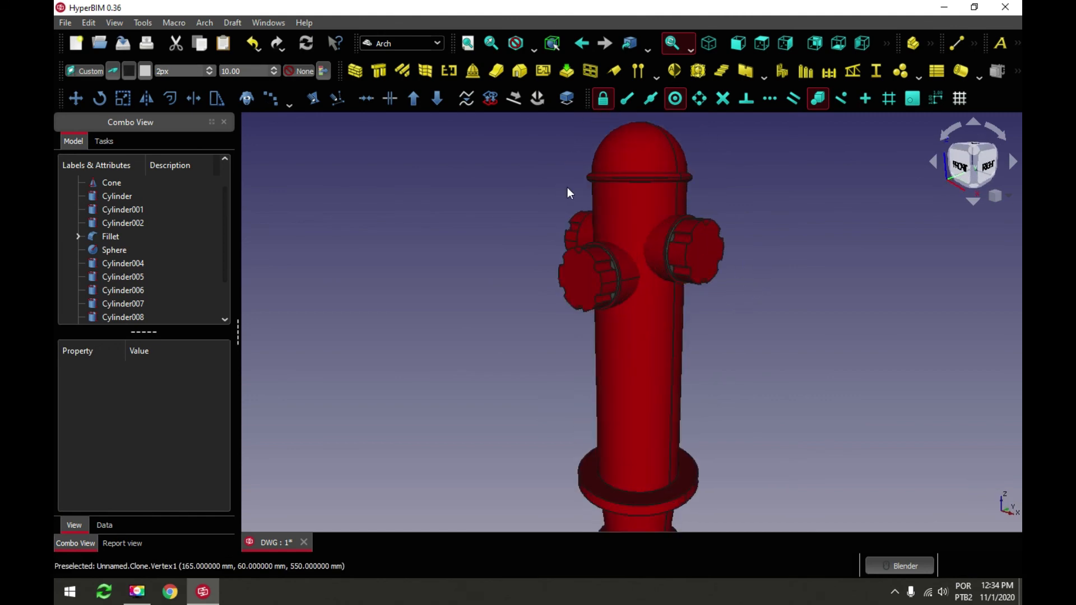
pyautogui.click(123, 43)
# Fuse the dome, filleted rim, main body, both base flanges and cone into one solid with the Part workbench's Union
pyautogui.moveTo(737, 255); pyautogui.dragTo(608, 262, button='middle')
pyautogui.scroll(-2, 643, 280)
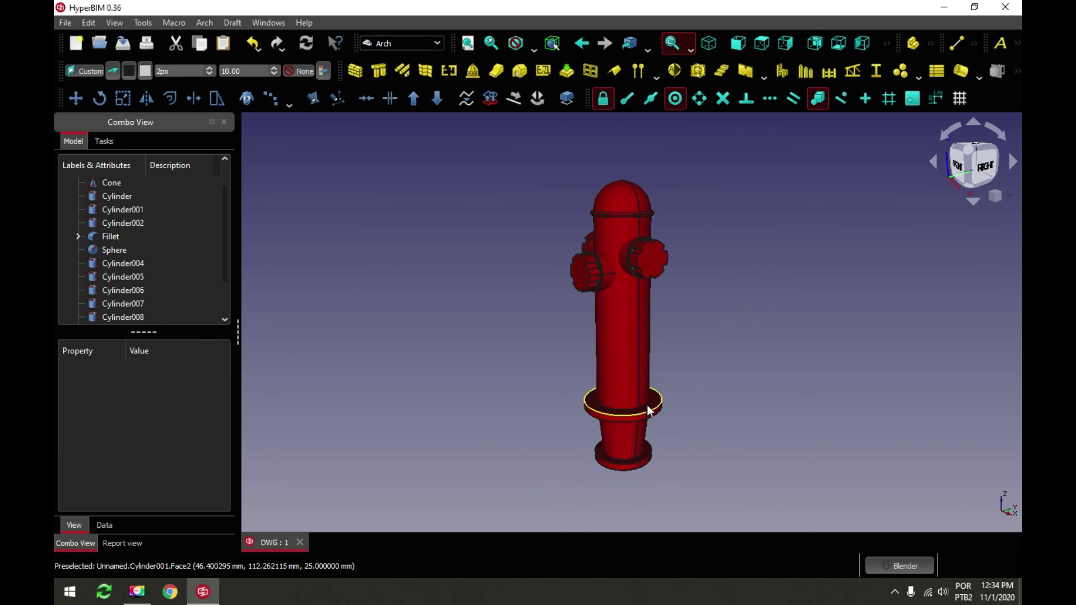
pyautogui.scroll(2, 670, 384)
pyautogui.moveTo(671, 384); pyautogui.dragTo(680, 374, button='middle')
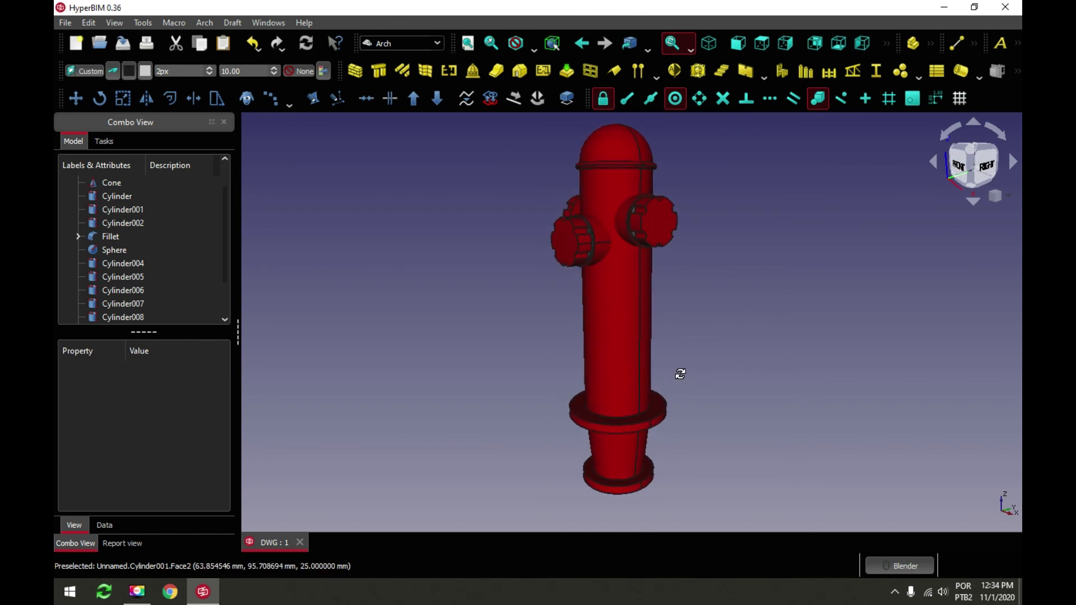
pyautogui.click(615, 147)
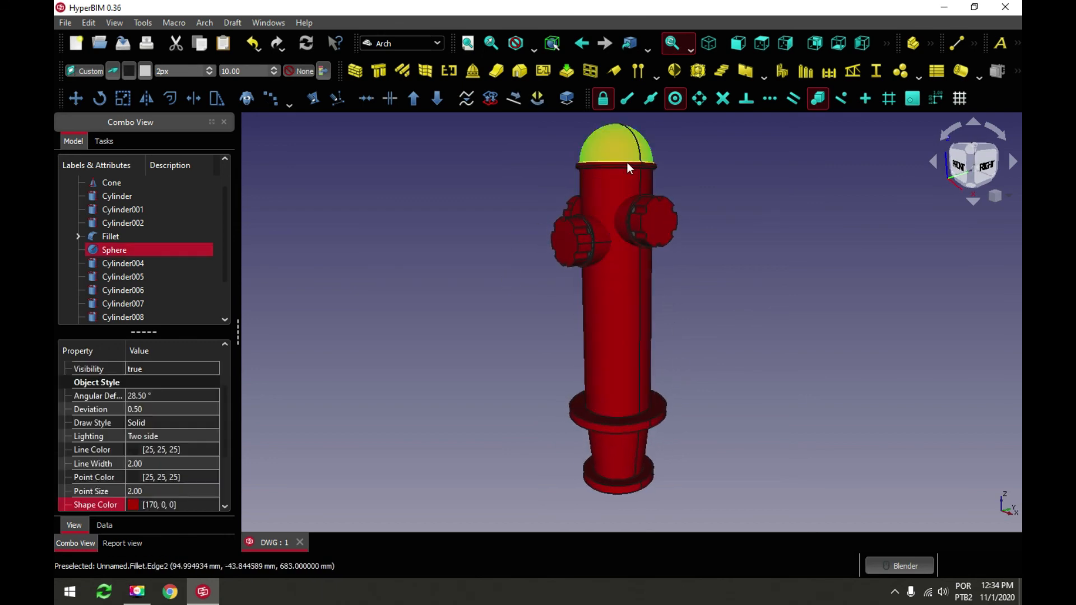
pyautogui.scroll(2, 616, 174)
pyautogui.keyDown('ctrl'); pyautogui.click(612, 178); pyautogui.keyUp('ctrl')
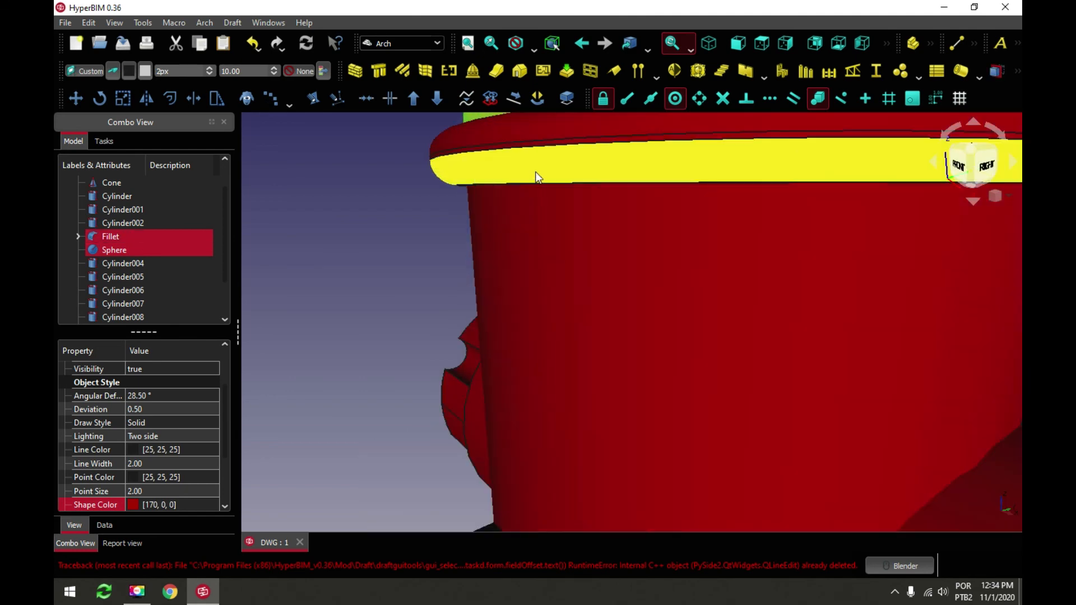
pyautogui.scroll(5, 530, 241)
pyautogui.keyDown('ctrl'); pyautogui.click(564, 249); pyautogui.keyUp('ctrl')
pyautogui.scroll(-6, 516, 254)
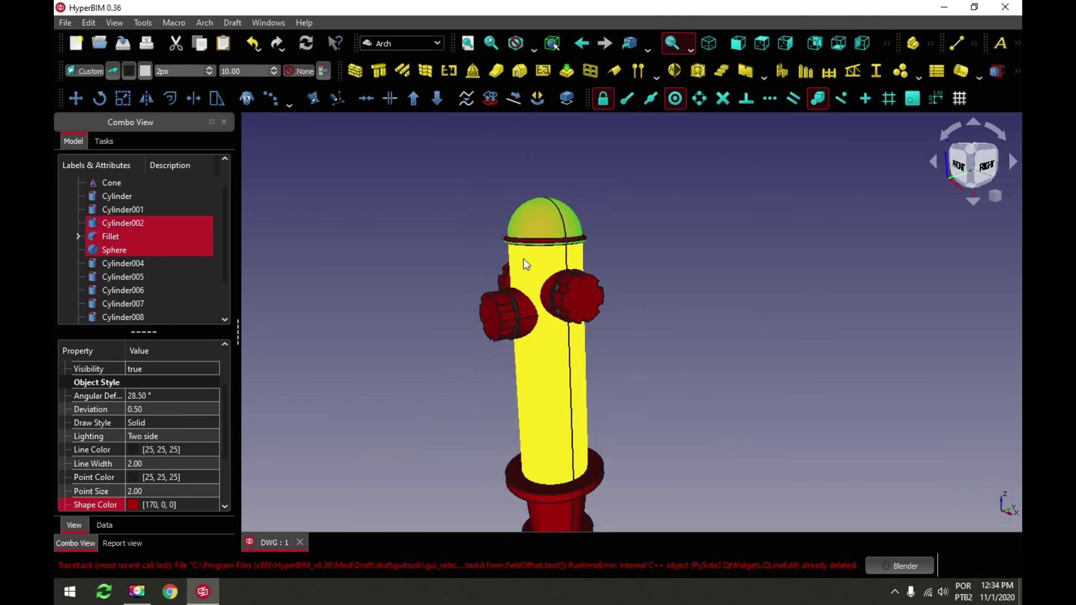
pyautogui.scroll(3, 596, 437)
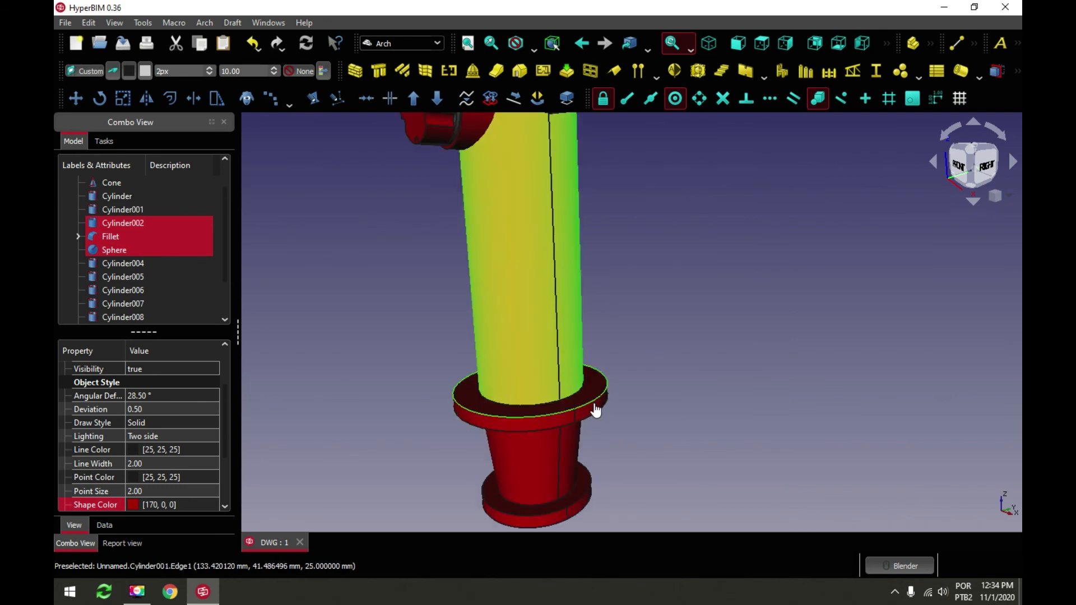
pyautogui.keyDown('ctrl'); pyautogui.click(593, 409); pyautogui.keyUp('ctrl')
pyautogui.keyDown('ctrl'); pyautogui.click(577, 462); pyautogui.keyUp('ctrl')
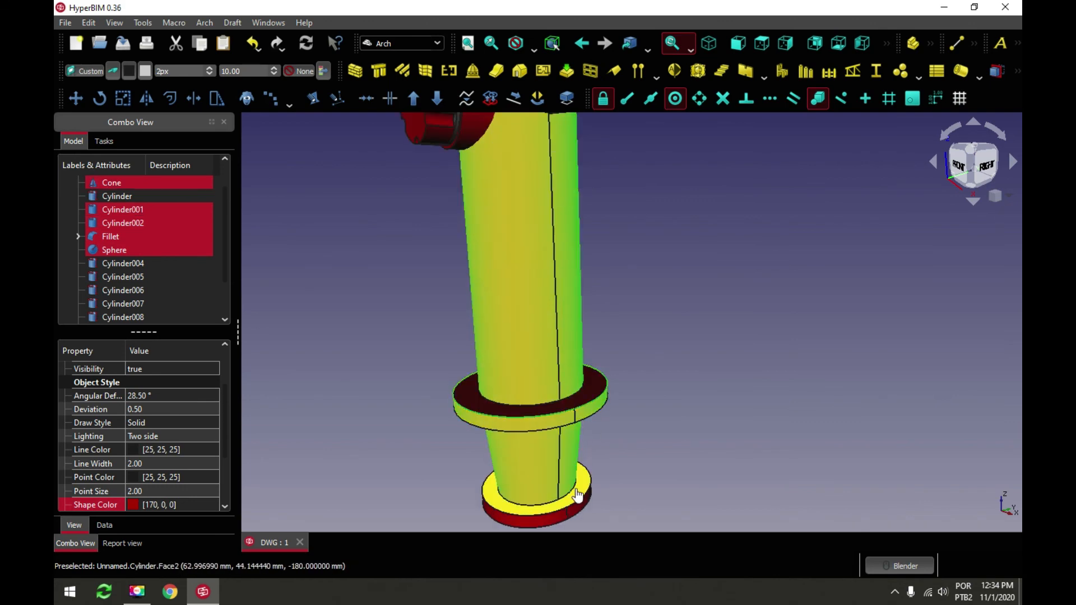
pyautogui.keyDown('ctrl'); pyautogui.click(580, 496); pyautogui.keyUp('ctrl')
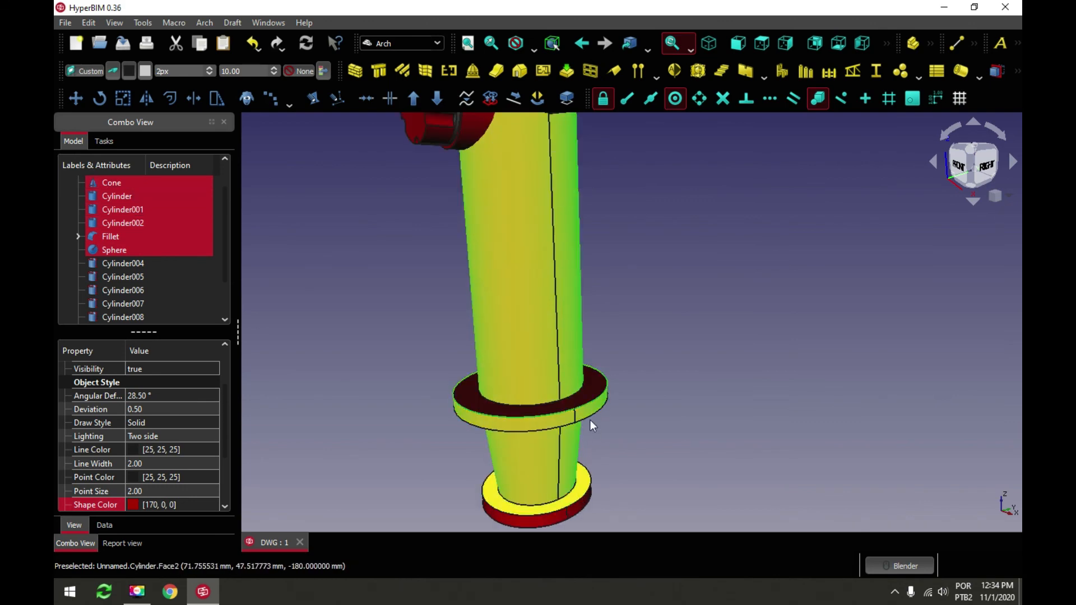
pyautogui.click(436, 43)
pyautogui.click(384, 124)
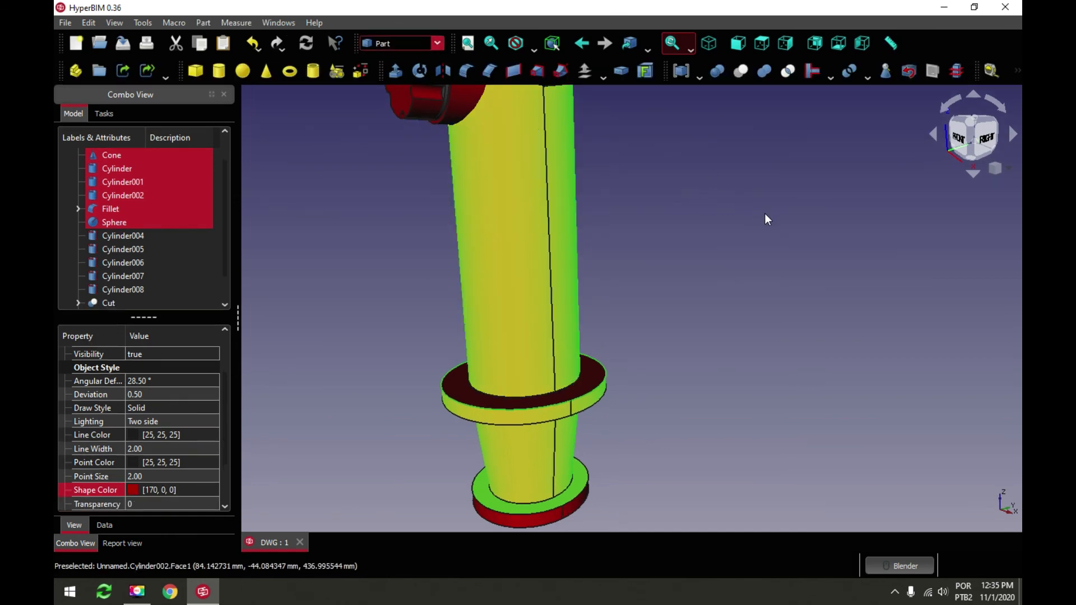
pyautogui.click(764, 71)
pyautogui.scroll(-3, 599, 311)
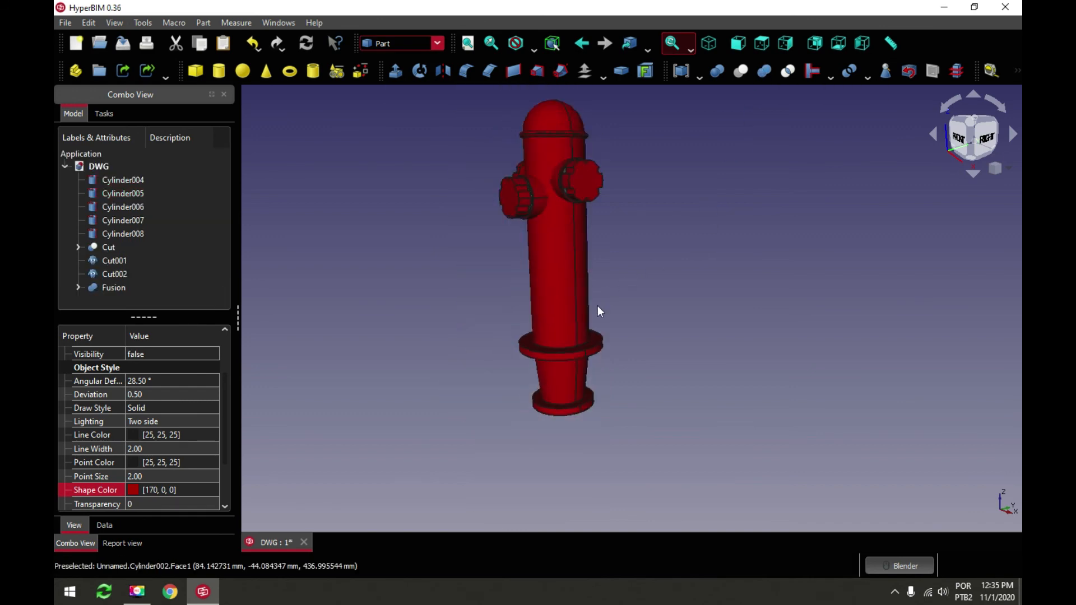
# Highlight the fused body to check which parts it includes, and fit the whole hydrant in the view
pyautogui.moveTo(418, 320); pyautogui.dragTo(292, 328, button='middle')
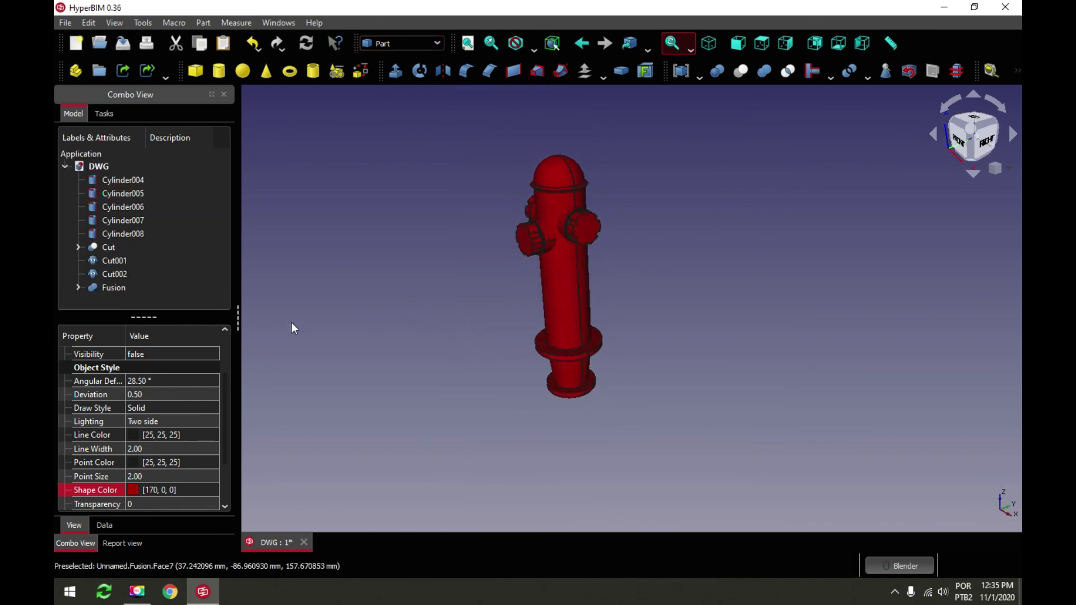
pyautogui.click(115, 288)
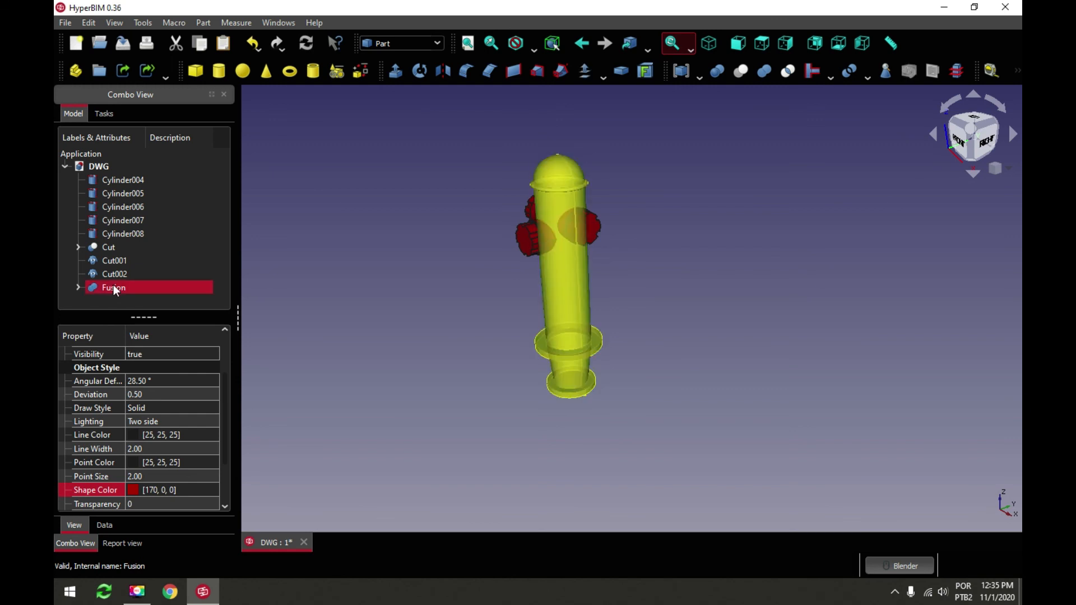
pyautogui.click(436, 291)
pyautogui.click(468, 43)
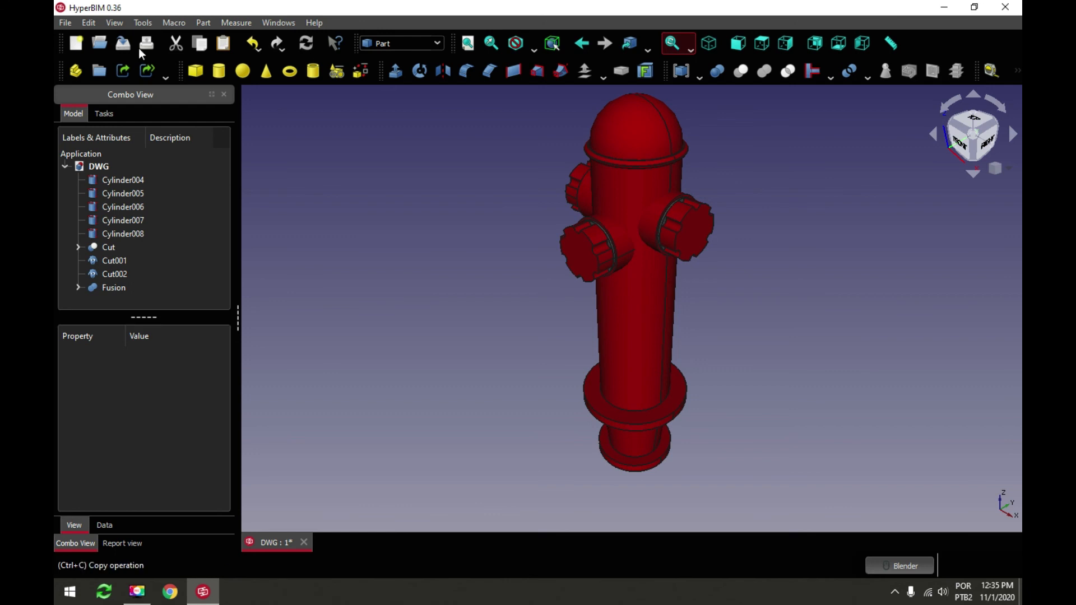
# Save the document with the fused body and examine the notched cap on the right-hand outlet up close
pyautogui.click(122, 43)
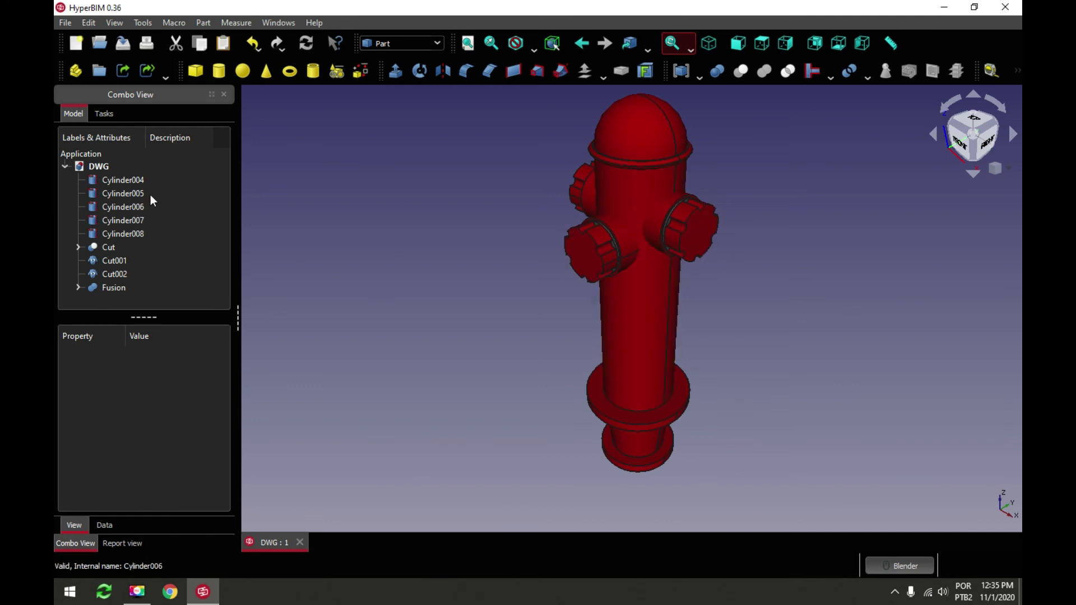
pyautogui.scroll(3, 694, 220)
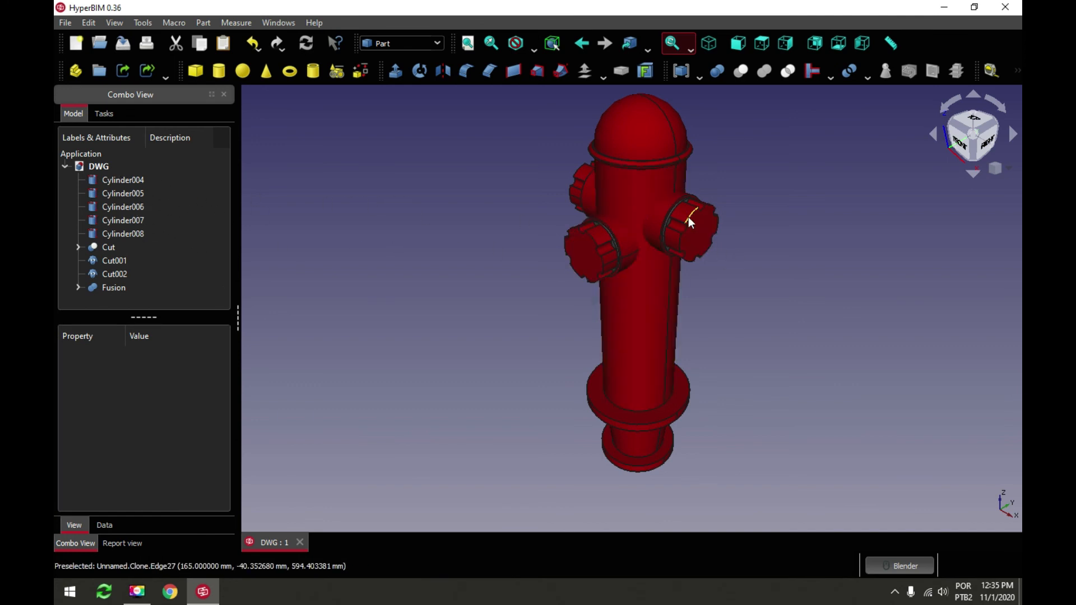
pyautogui.click(663, 229)
pyautogui.scroll(3, 662, 231)
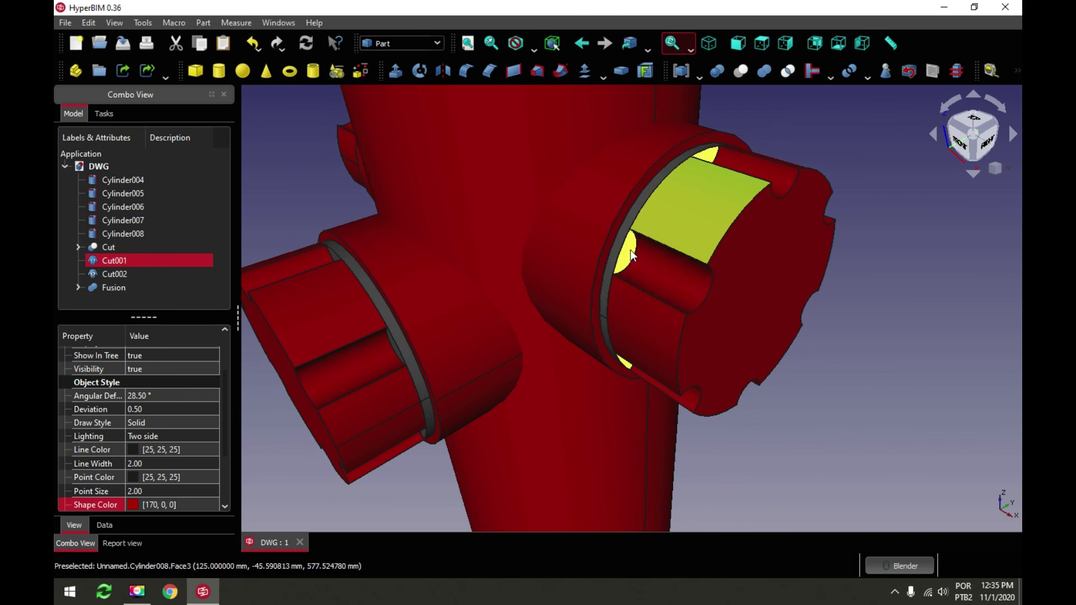
pyautogui.click(272, 174)
pyautogui.scroll(-3, 345, 173)
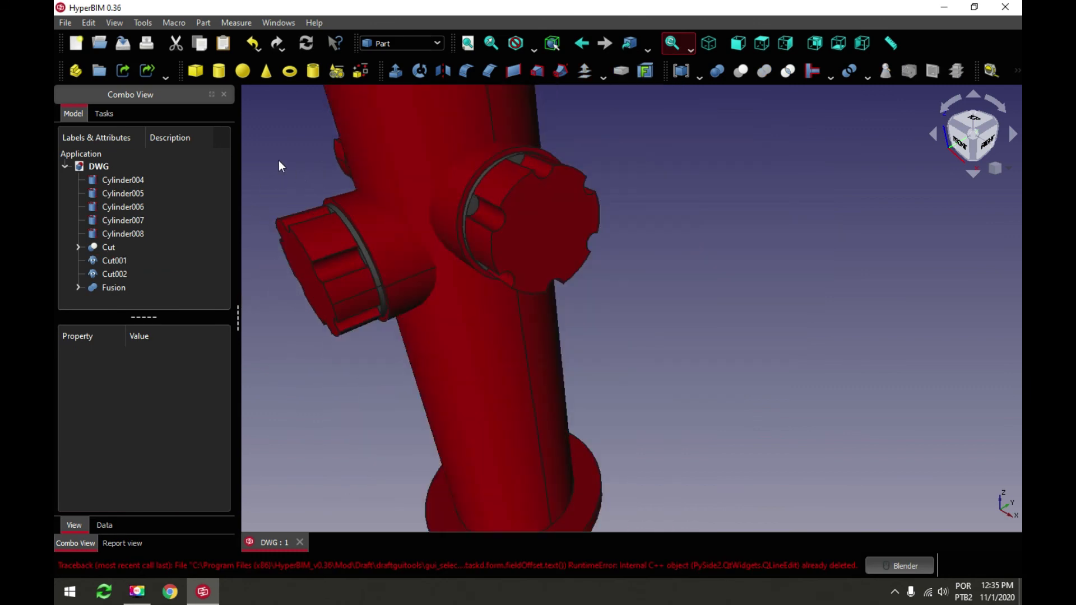
# Add a new empty Part container to the document and enlarge the model tree to show it fully
pyautogui.click(76, 72)
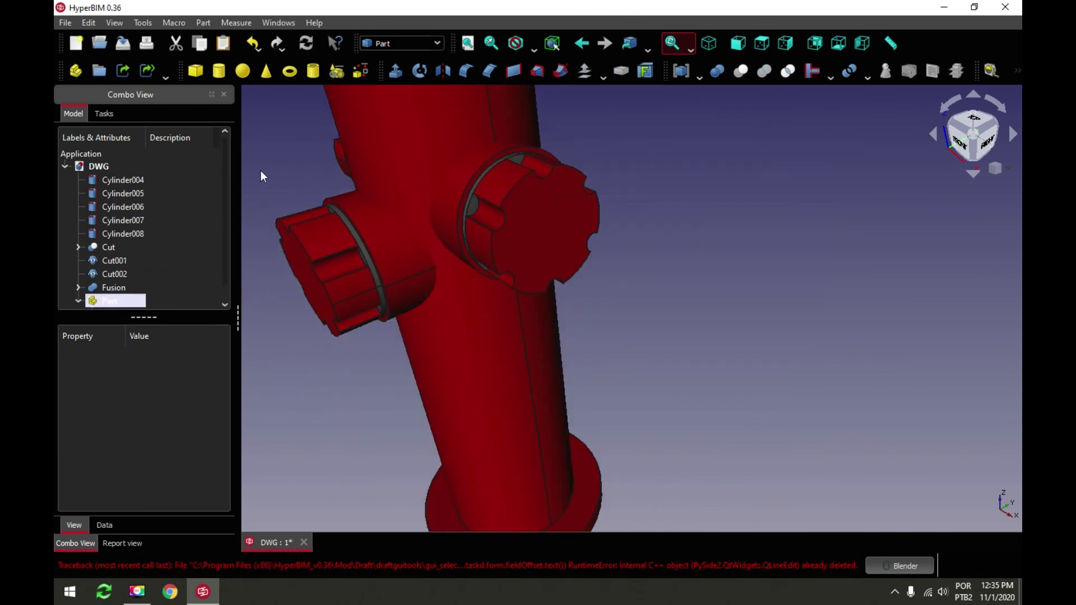
pyautogui.scroll(-1, 231, 260)
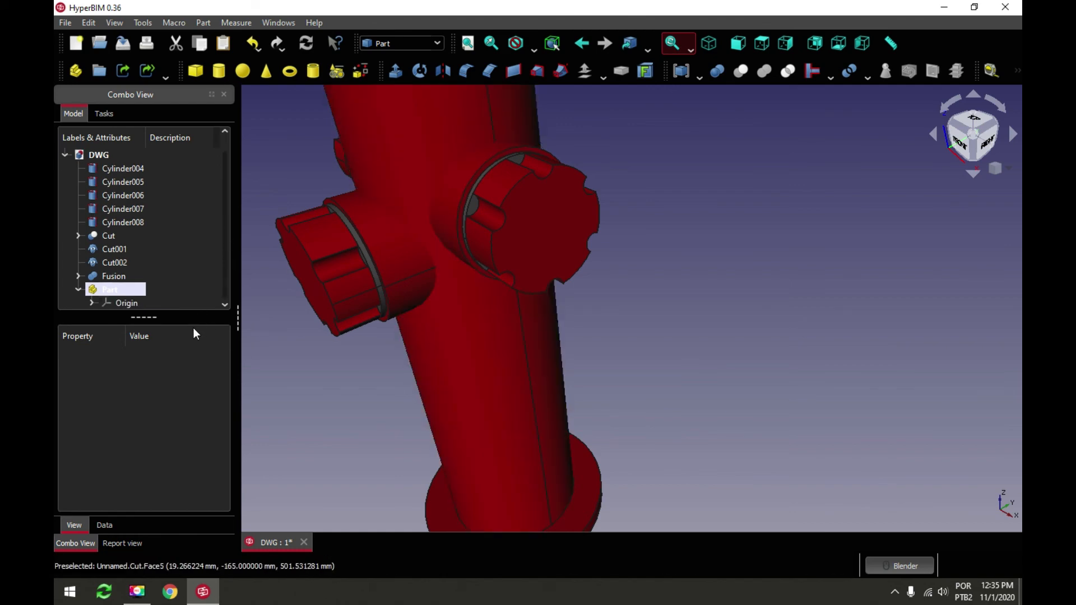
pyautogui.moveTo(193, 318); pyautogui.dragTo(193, 441)
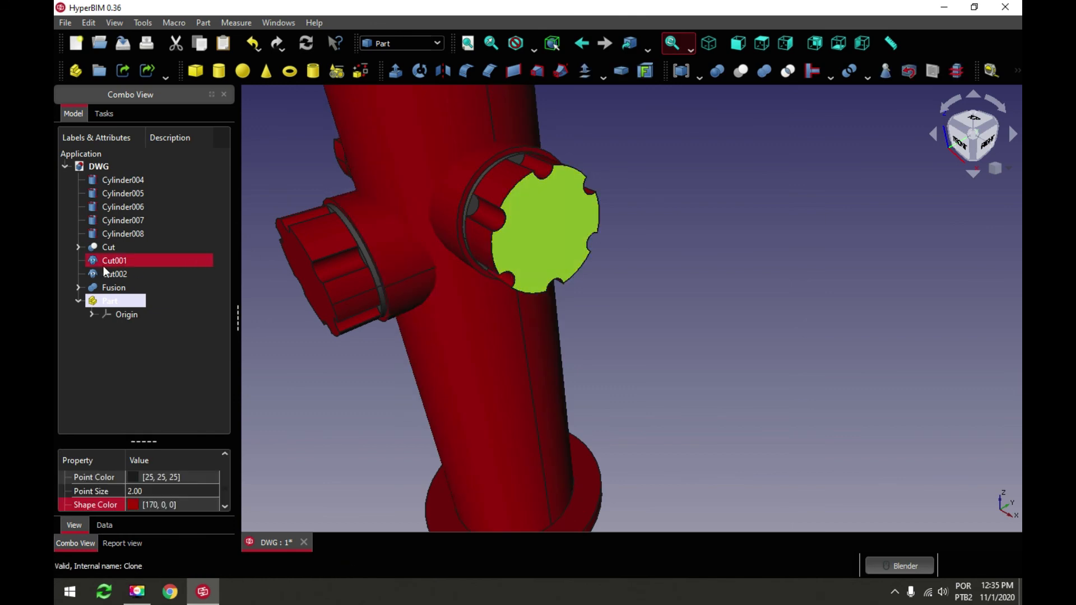
# Move the three notched outlet caps, Cut, Cut001 and Cut002, into the Part container
pyautogui.click(92, 251)
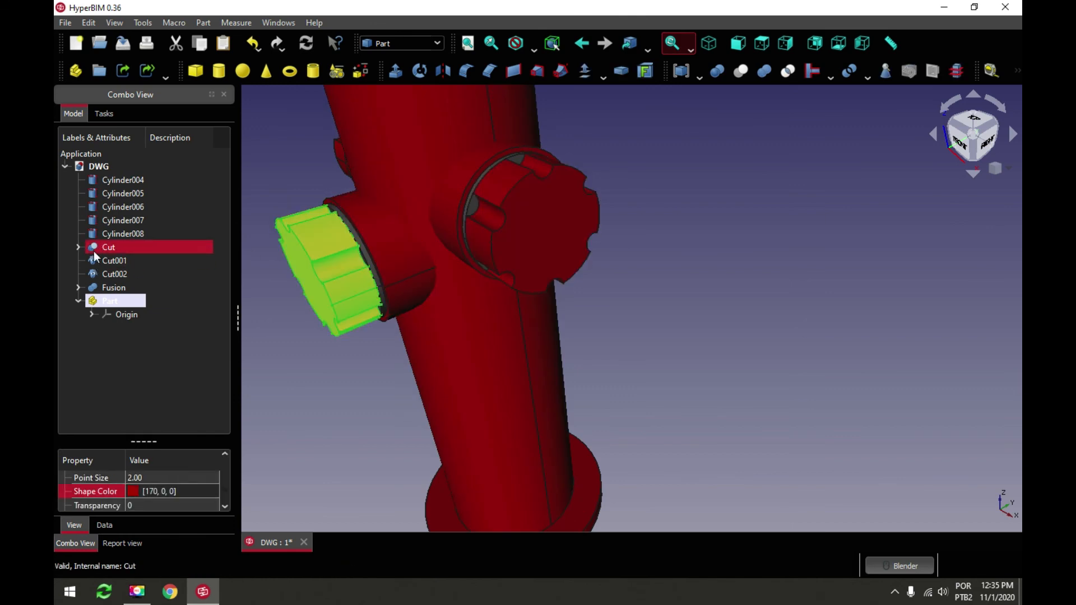
pyautogui.keyDown('ctrl'); pyautogui.click(94, 261); pyautogui.keyUp('ctrl')
pyautogui.keyDown('ctrl'); pyautogui.click(96, 275); pyautogui.keyUp('ctrl')
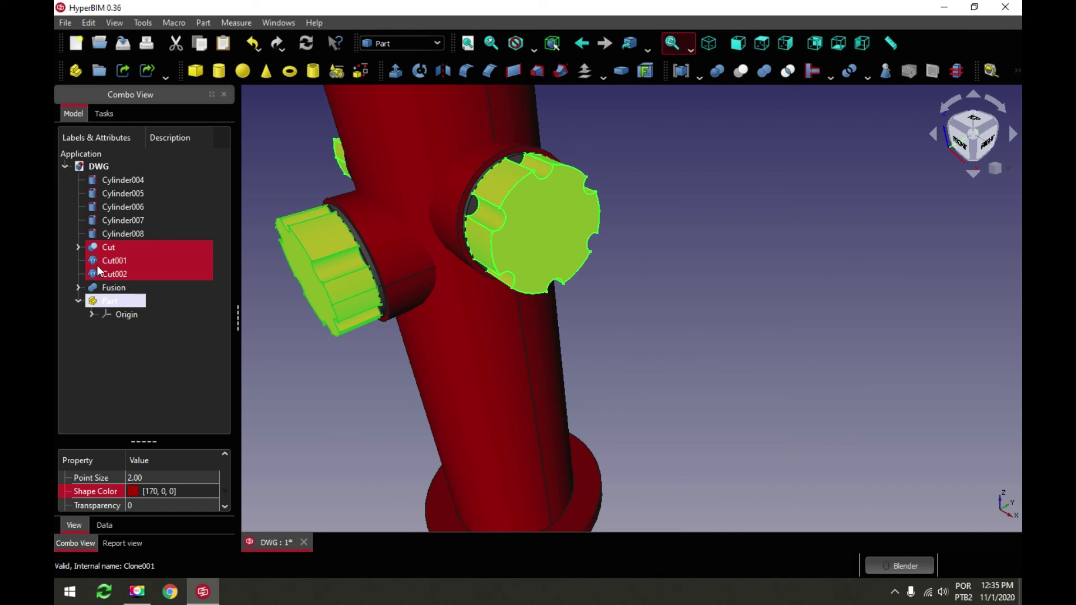
pyautogui.moveTo(93, 253); pyautogui.dragTo(104, 312)
pyautogui.click(359, 367)
pyautogui.moveTo(487, 321); pyautogui.dragTo(542, 293, button='middle')
pyautogui.scroll(-2, 390, 363)
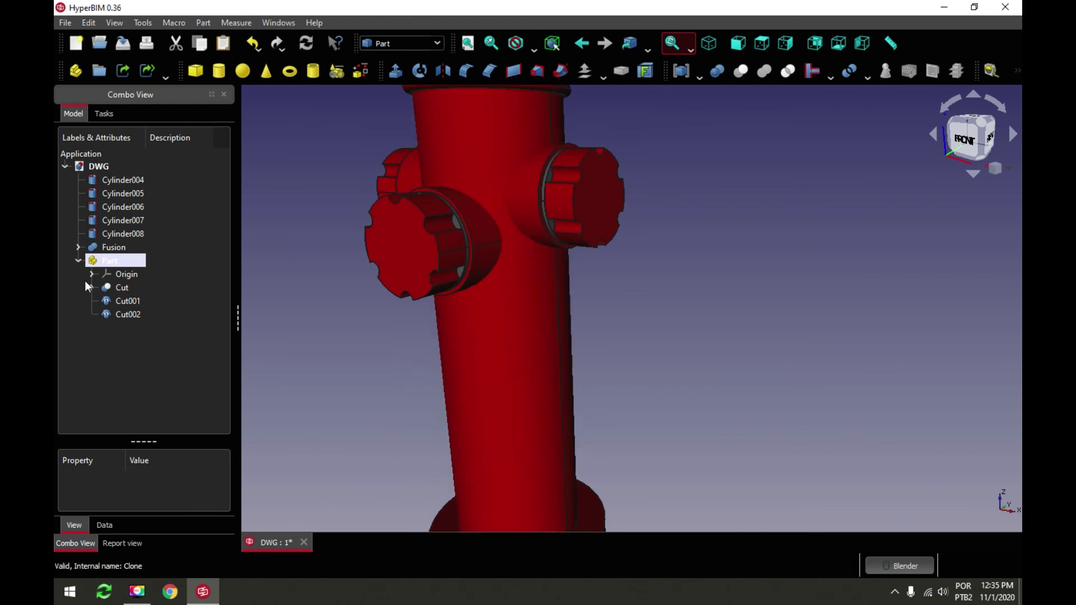
# Move the outlet cylinders Cylinder004 through Cylinder008 into the Part container and collapse it in the model tree
pyautogui.click(79, 260)
pyautogui.click(112, 185)
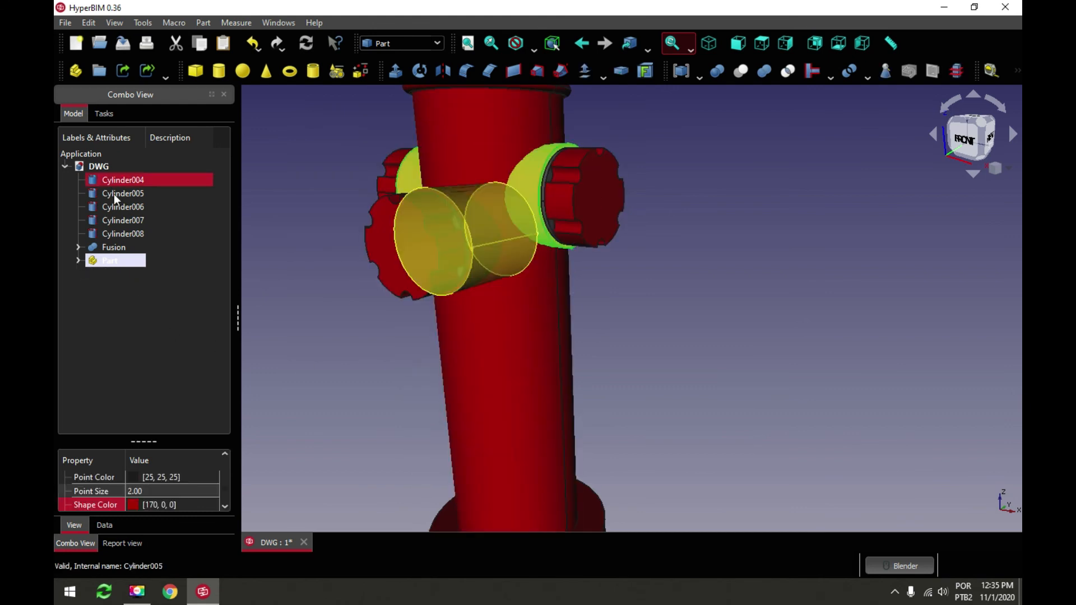
pyautogui.keyDown('ctrl'); pyautogui.click(115, 195); pyautogui.keyUp('ctrl')
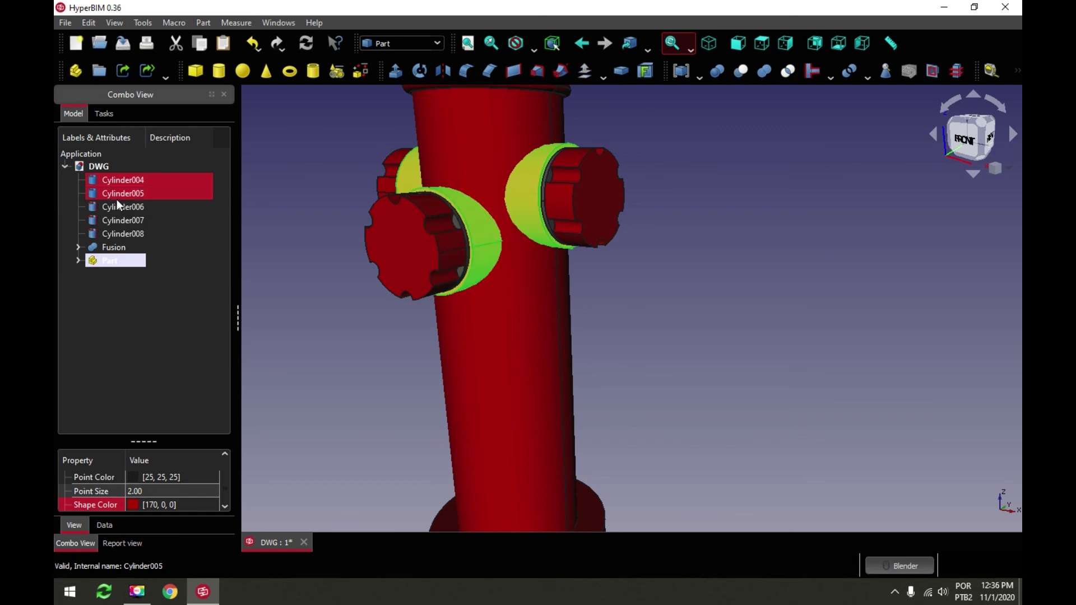
pyautogui.keyDown('ctrl'); pyautogui.click(139, 210); pyautogui.keyUp('ctrl')
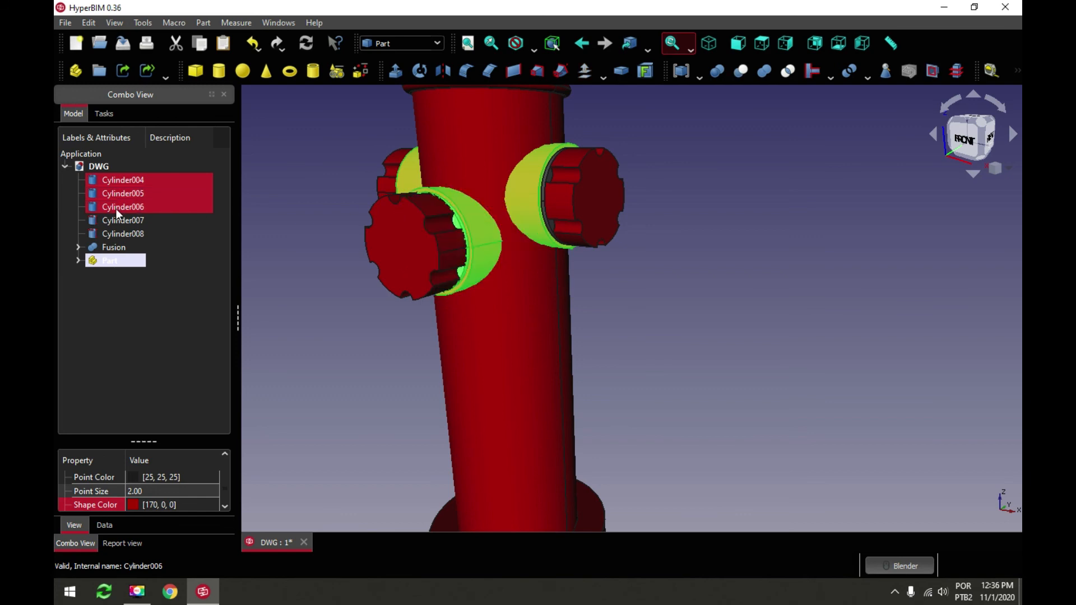
pyautogui.keyDown('ctrl'); pyautogui.click(114, 220); pyautogui.keyUp('ctrl')
pyautogui.keyDown('ctrl'); pyautogui.click(115, 234); pyautogui.keyUp('ctrl')
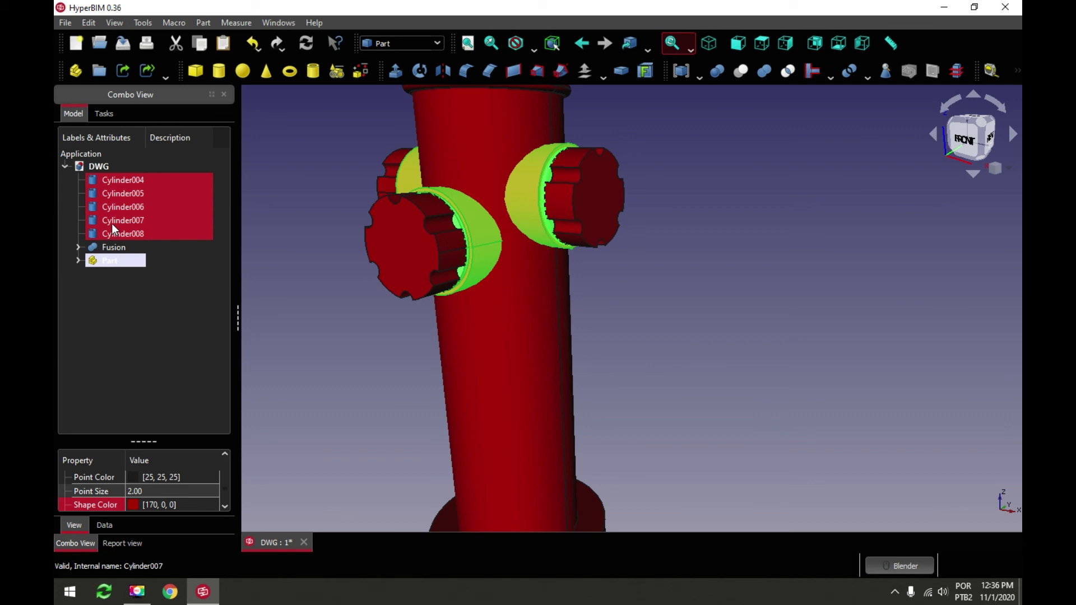
pyautogui.moveTo(115, 231); pyautogui.dragTo(122, 281)
pyautogui.moveTo(94, 235); pyautogui.dragTo(96, 269)
pyautogui.click(79, 194)
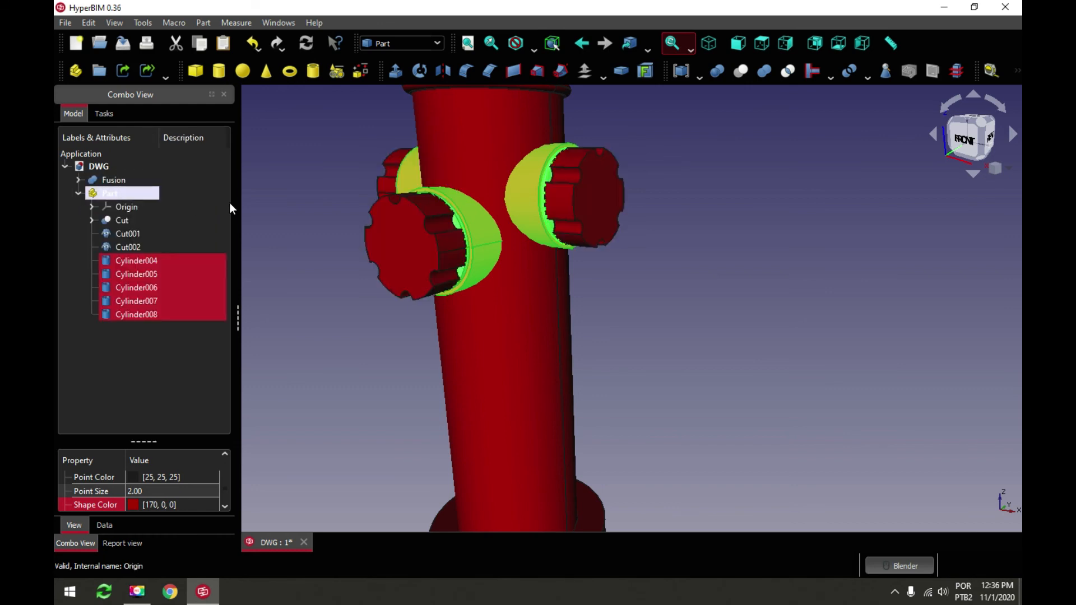
pyautogui.click(306, 185)
pyautogui.click(79, 194)
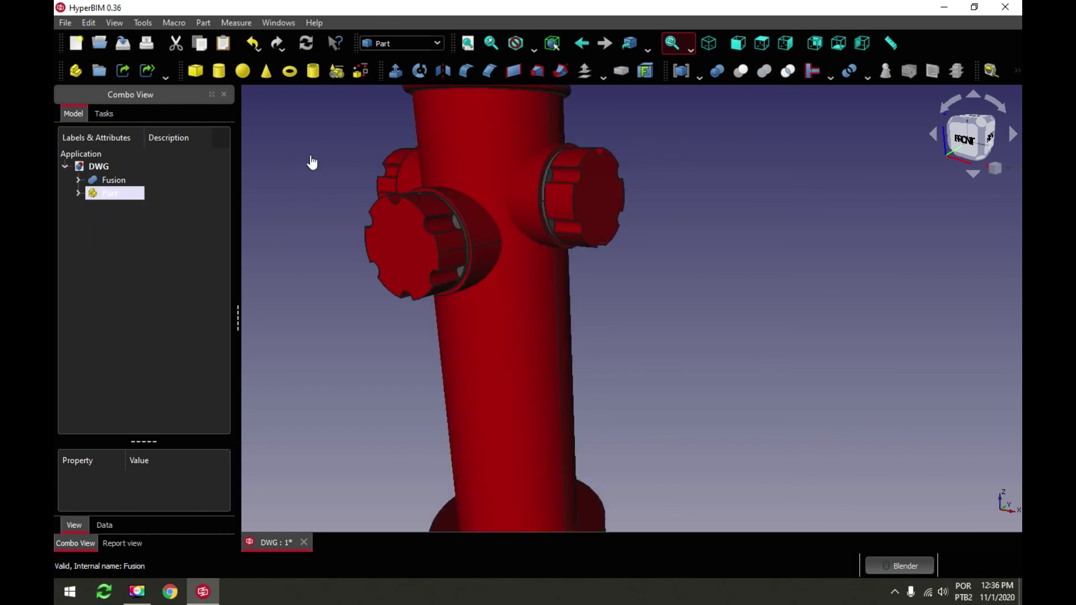
# Raise the grouped outlets by setting the Part container's placement position z to 50 mm
pyautogui.scroll(-3, 567, 233)
pyautogui.click(467, 44)
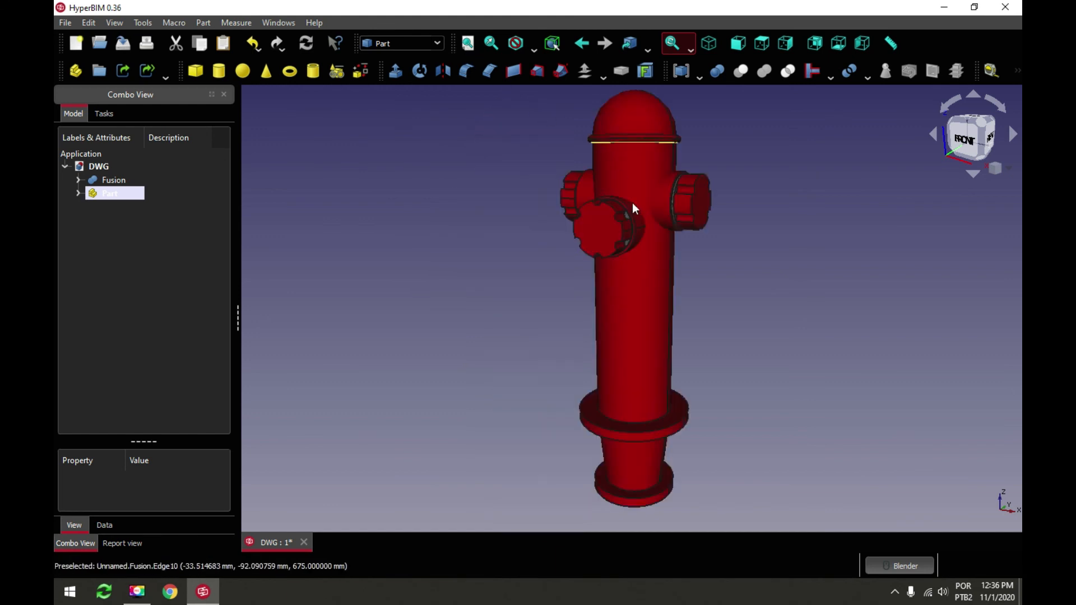
pyautogui.press('0')
pyautogui.moveTo(670, 154); pyautogui.dragTo(732, 185, button='middle')
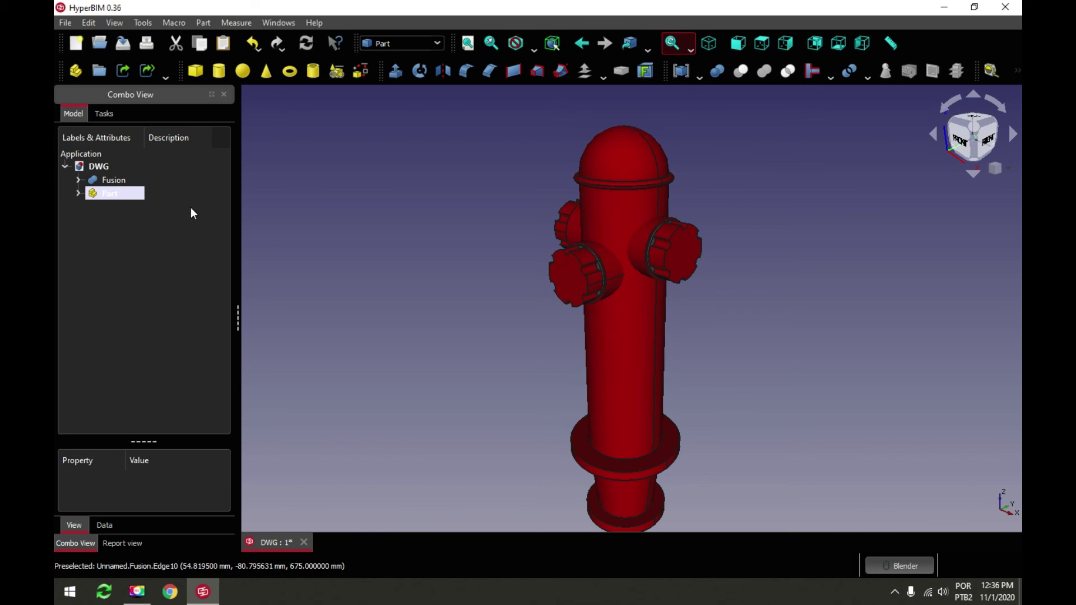
pyautogui.click(97, 195)
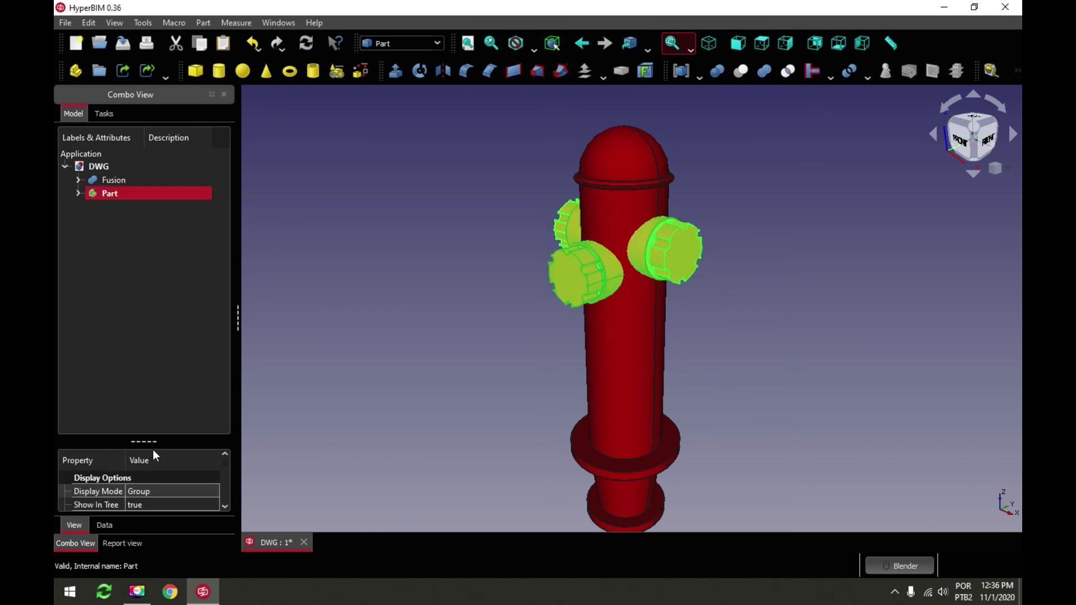
pyautogui.moveTo(145, 440); pyautogui.dragTo(157, 277)
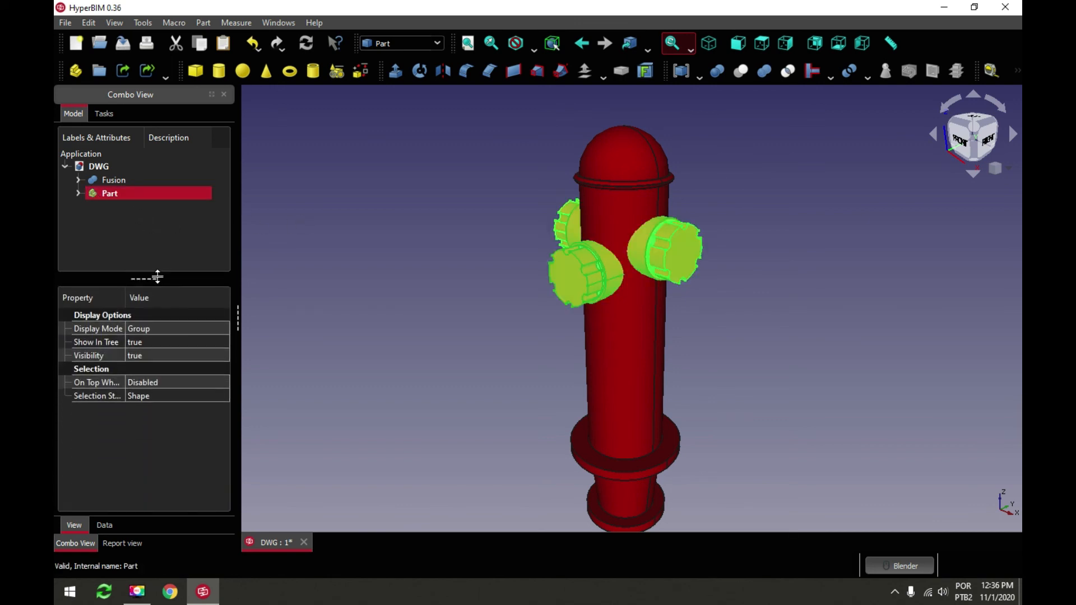
pyautogui.click(107, 527)
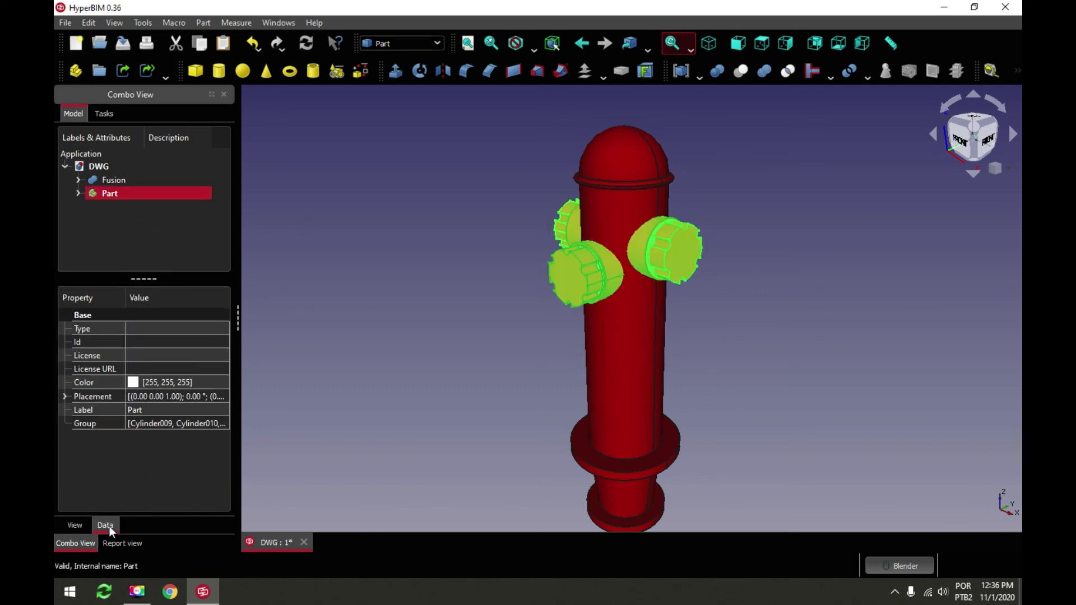
pyautogui.click(65, 396)
pyautogui.click(78, 437)
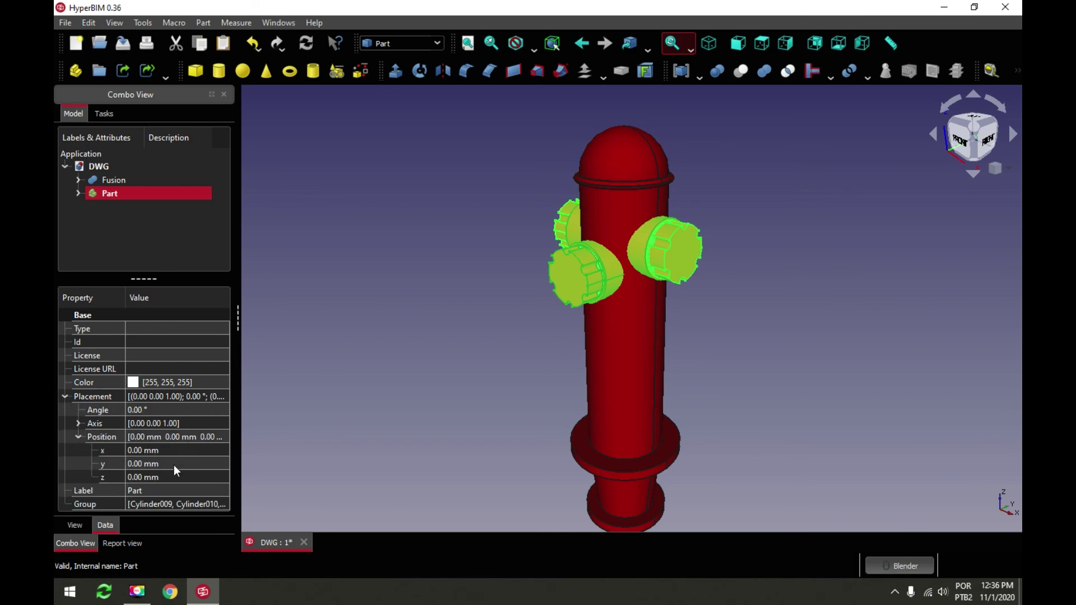
pyautogui.click(167, 478)
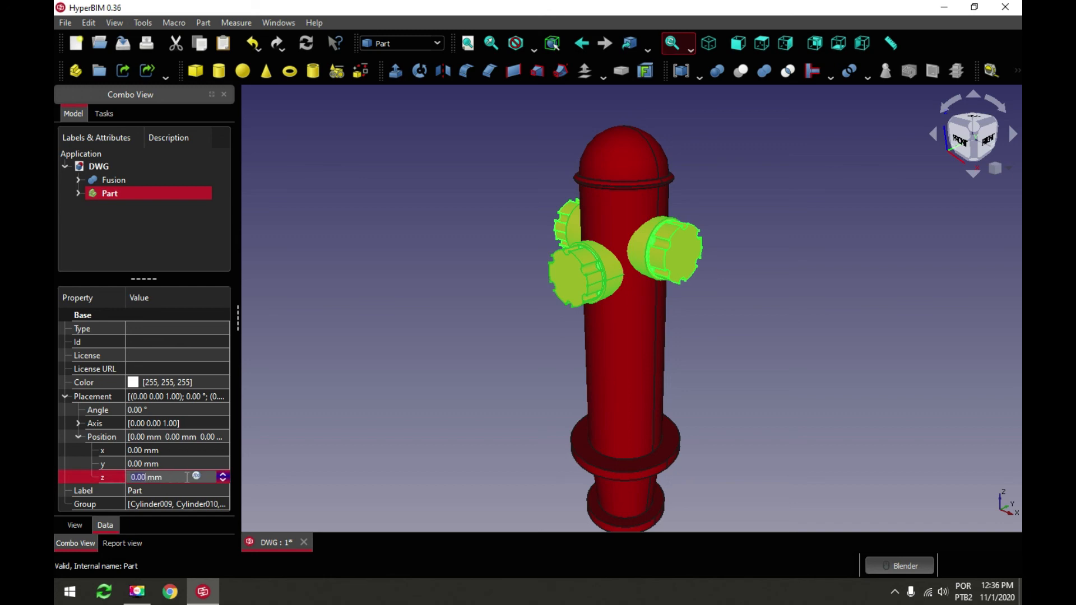
pyautogui.write('50')
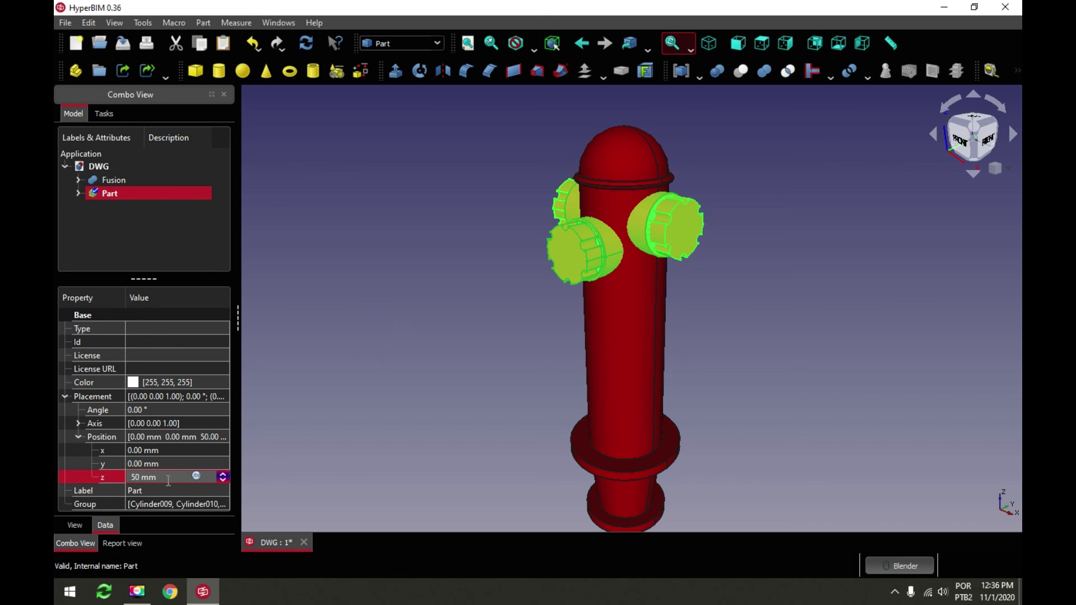
# Set the Part container's placement position z to 40 mm and fit the whole hydrant in the view
pyautogui.write('4')
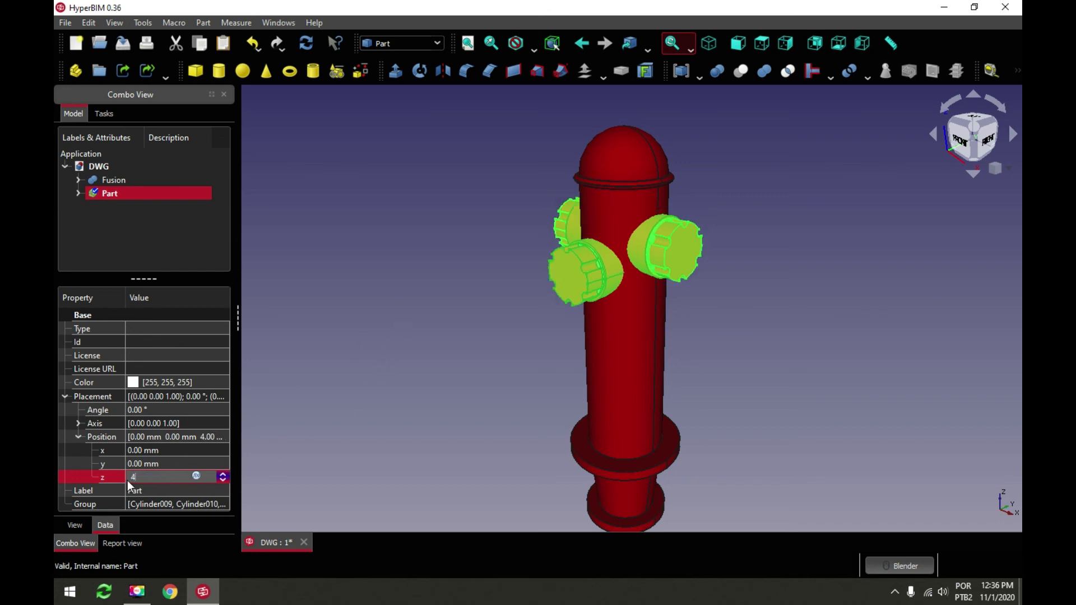
pyautogui.write('0')
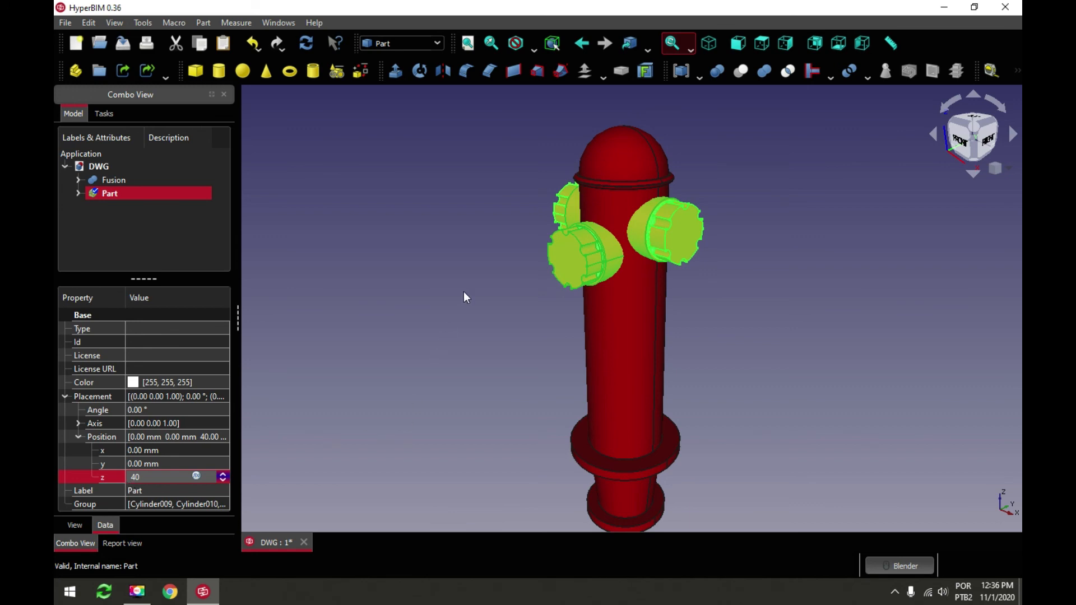
pyautogui.click(465, 286)
pyautogui.moveTo(466, 286); pyautogui.dragTo(514, 223, button='middle')
pyautogui.click(468, 43)
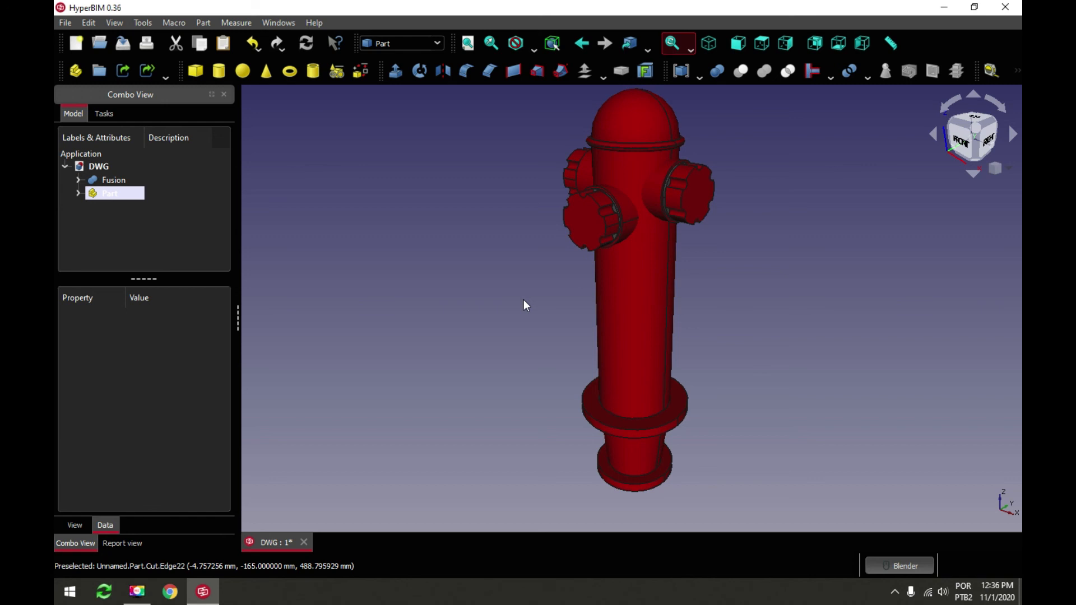
pyautogui.scroll(-1, 530, 329)
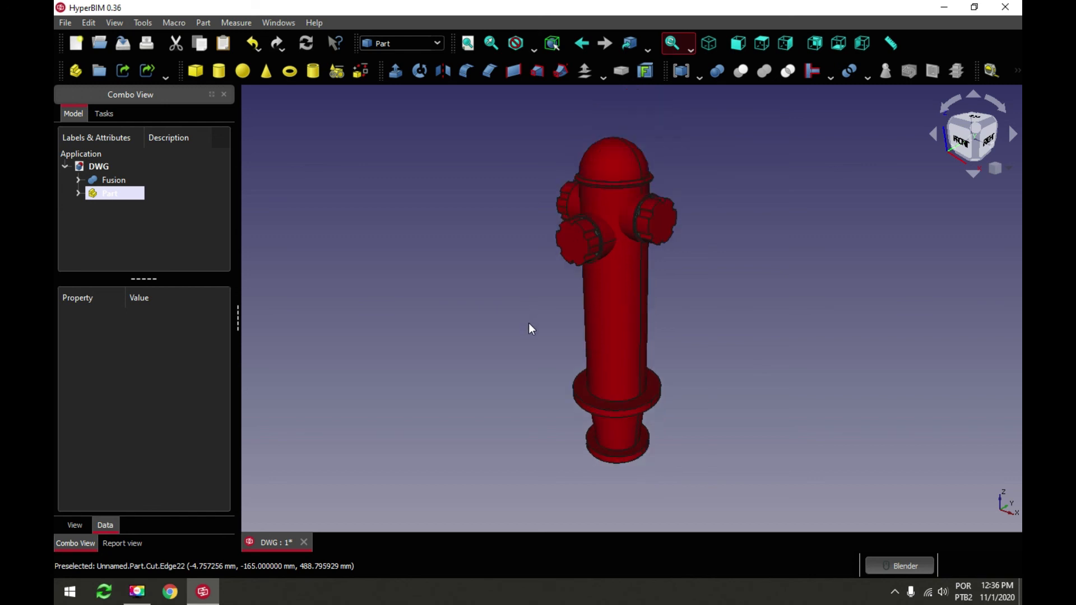